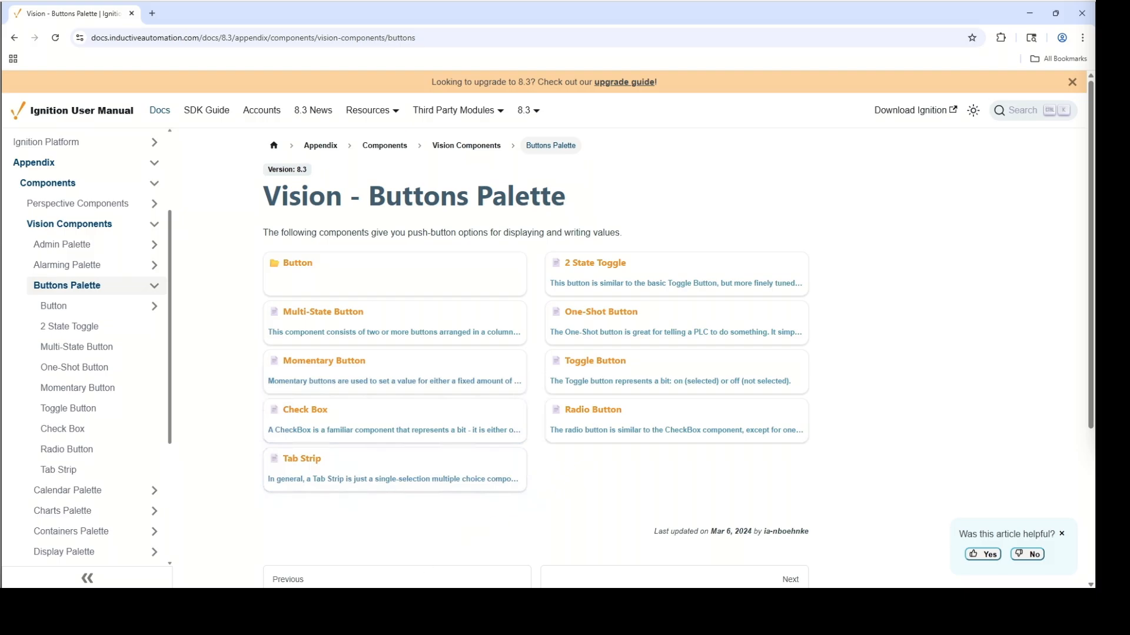
Switch to Ignition Designer and create a main window named "Buttons" in the Ignition 102 Vision Components folder
{"action": "left_click", "coordinate": [373, 600]}
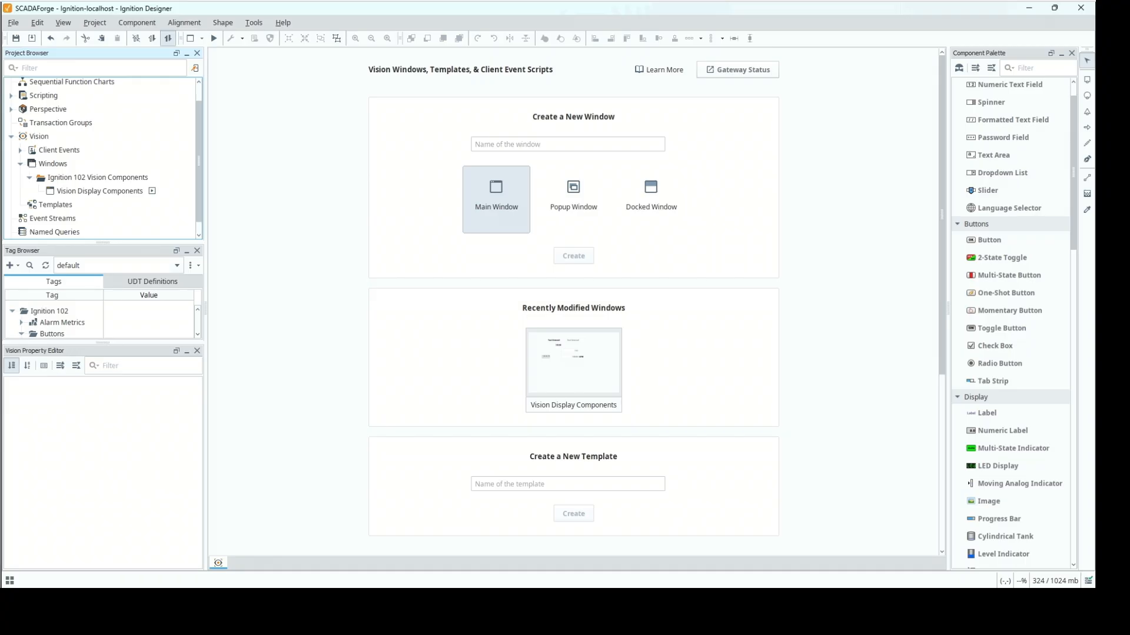
{"action": "right_click", "coordinate": [114, 180]}
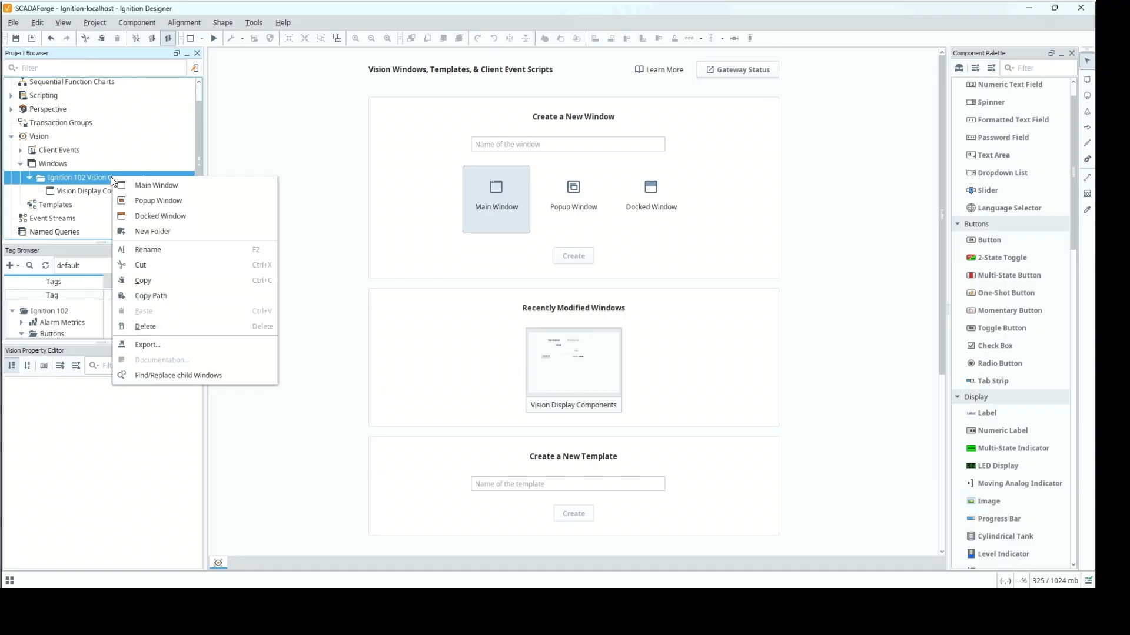
{"action": "left_click", "coordinate": [150, 185]}
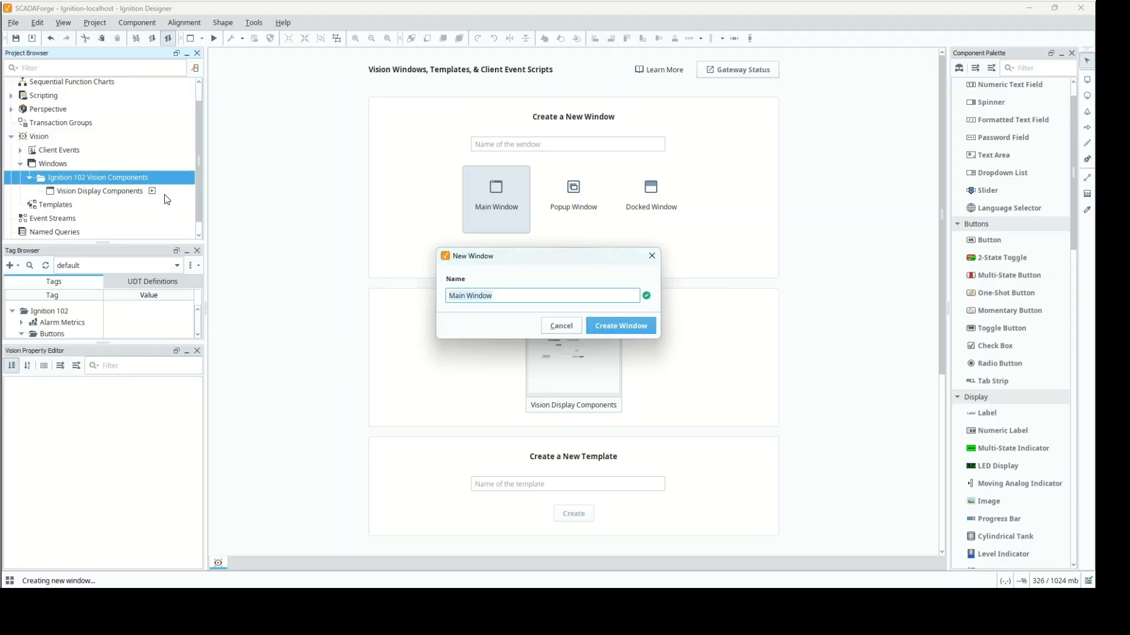
{"action": "type", "text": "Buttons"}
{"action": "key", "text": "Return"}
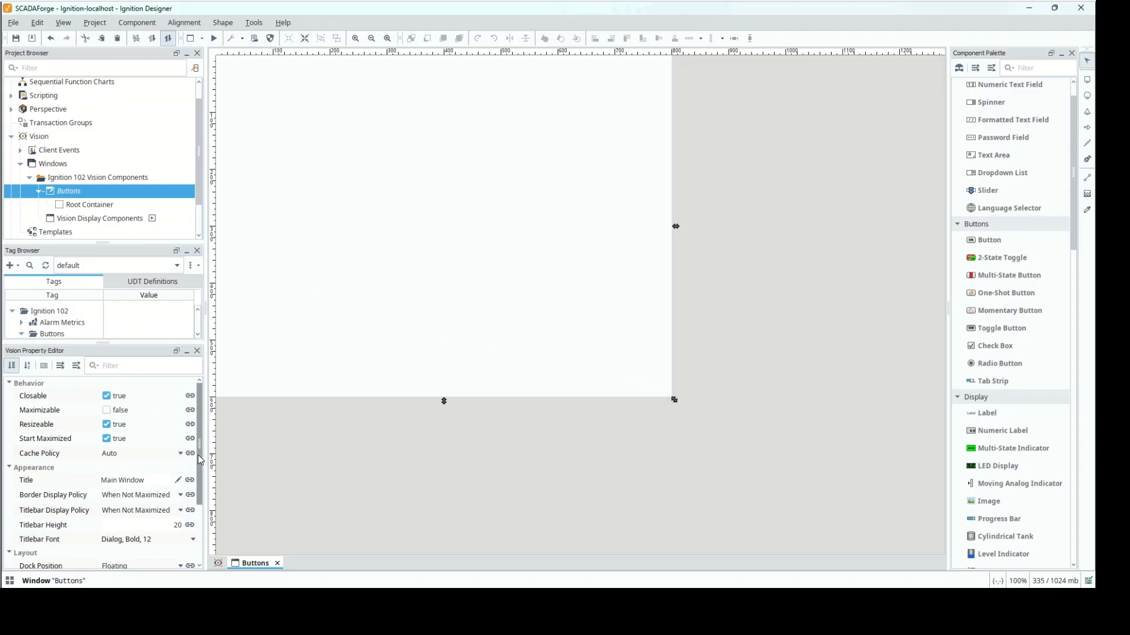
Set the Buttons window's size to a width of 1000 and a height of 1000
{"action": "scroll", "coordinate": [199, 518], "scroll_direction": "down", "scroll_amount": 3}
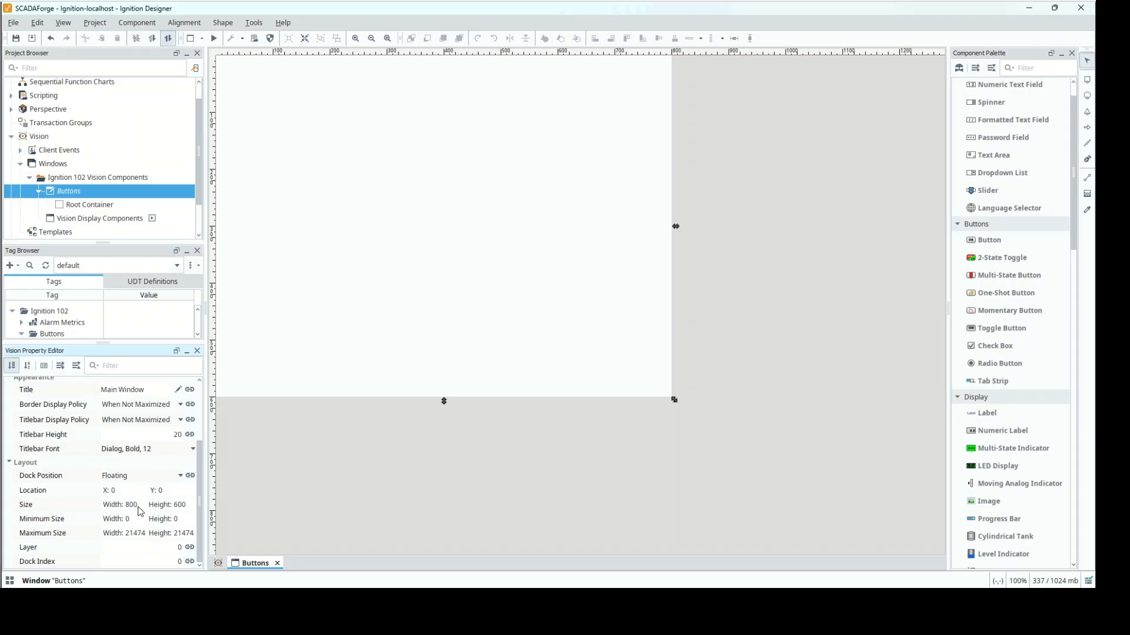
{"action": "double_click", "coordinate": [136, 505]}
{"action": "type", "text": "1000"}
{"action": "left_click", "coordinate": [191, 505]}
{"action": "key", "text": "BackSpace"}
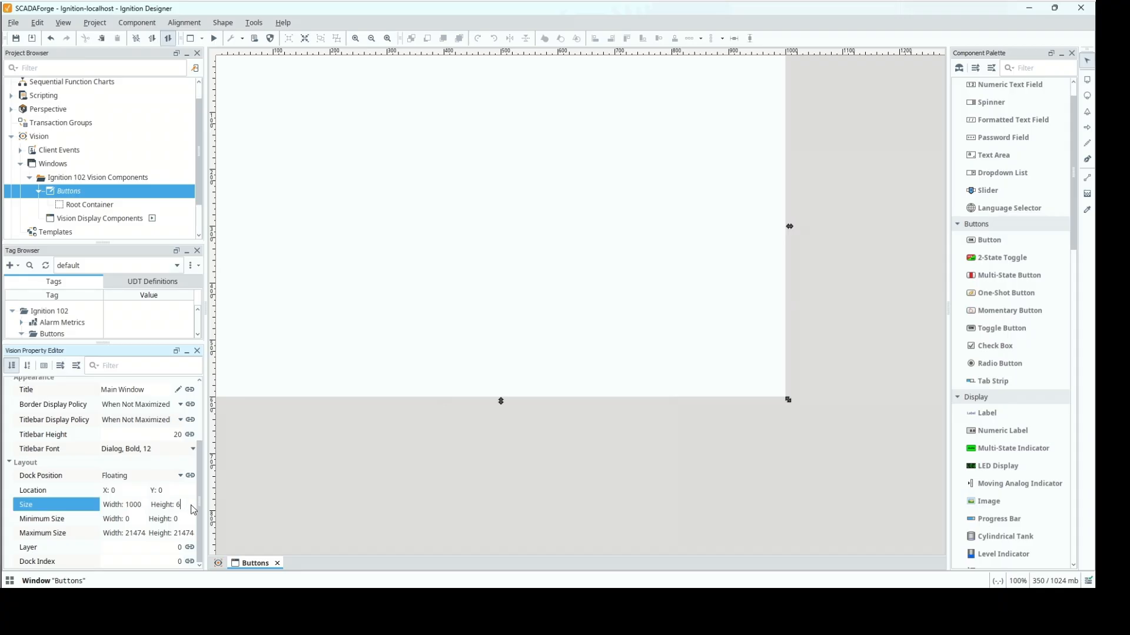
{"action": "key", "text": "BackSpace"}
{"action": "type", "text": "1000"}
{"action": "key", "text": "Tab"}
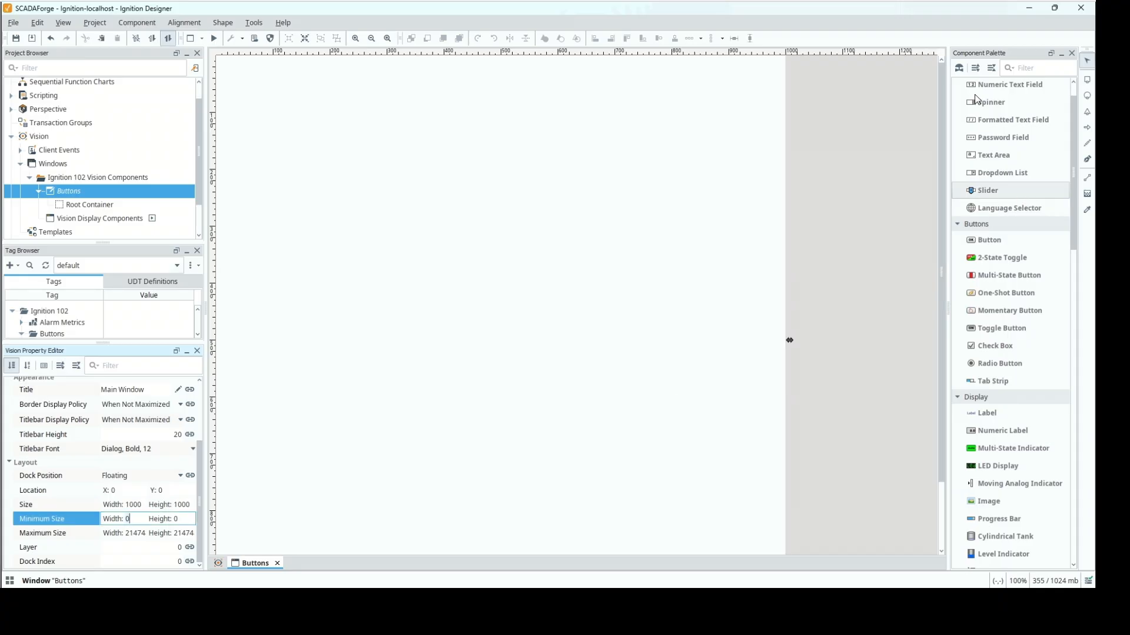
Add a Check Box component to the upper part of the Buttons window and name it btn_checkbox
{"action": "scroll", "coordinate": [976, 99], "scroll_direction": "up", "scroll_amount": 2}
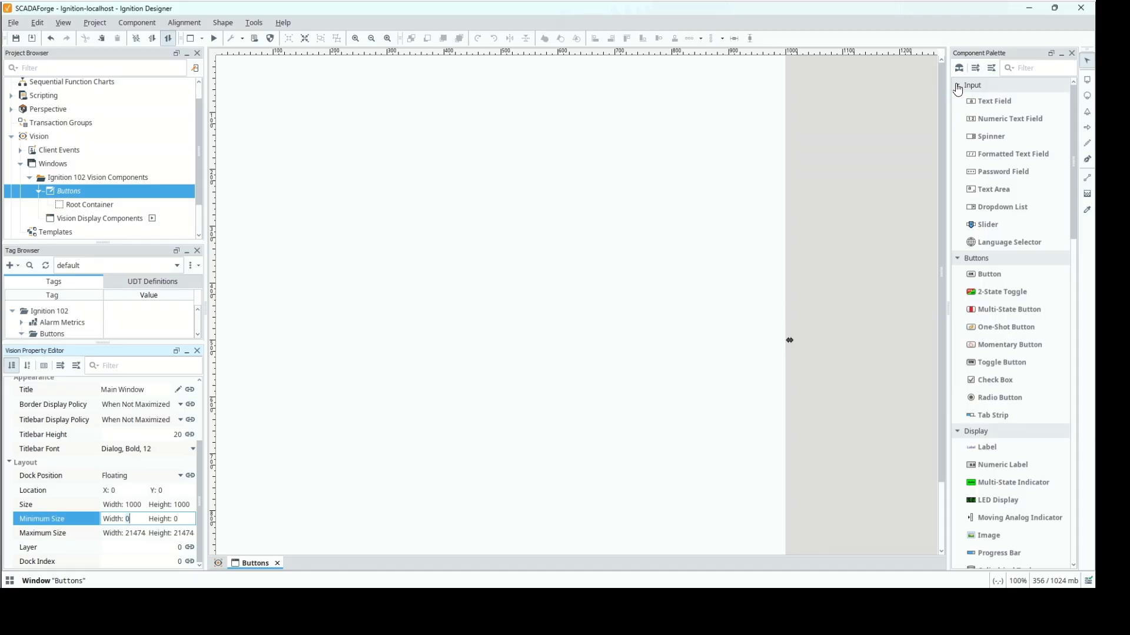
{"action": "left_click", "coordinate": [958, 88]}
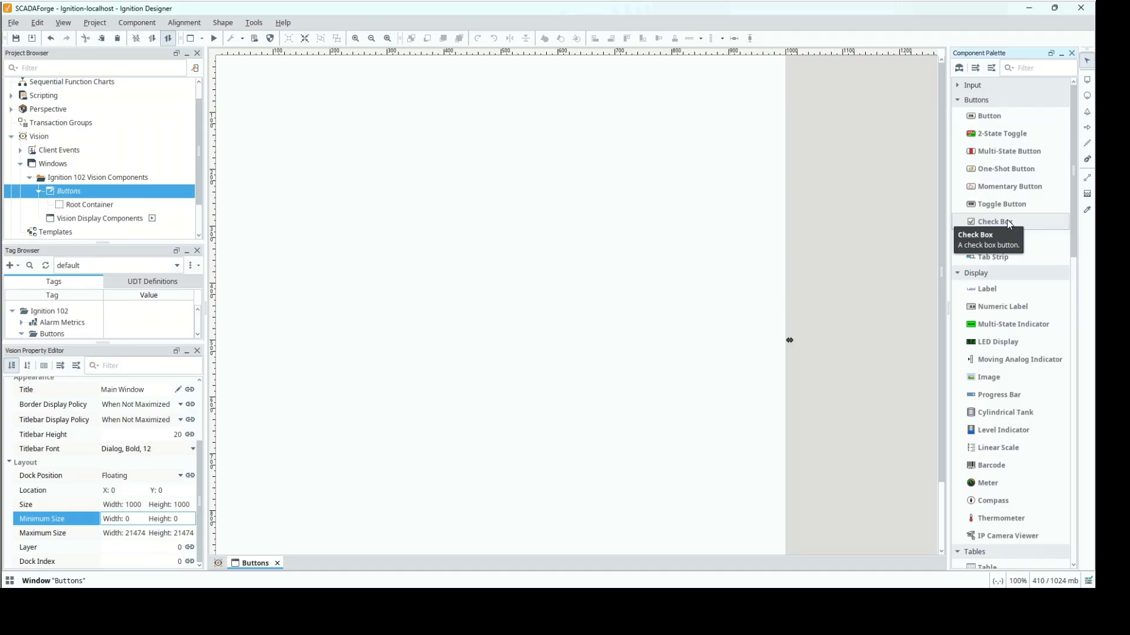
{"action": "left_click_drag", "start_coordinate": [1007, 221], "coordinate": [491, 148]}
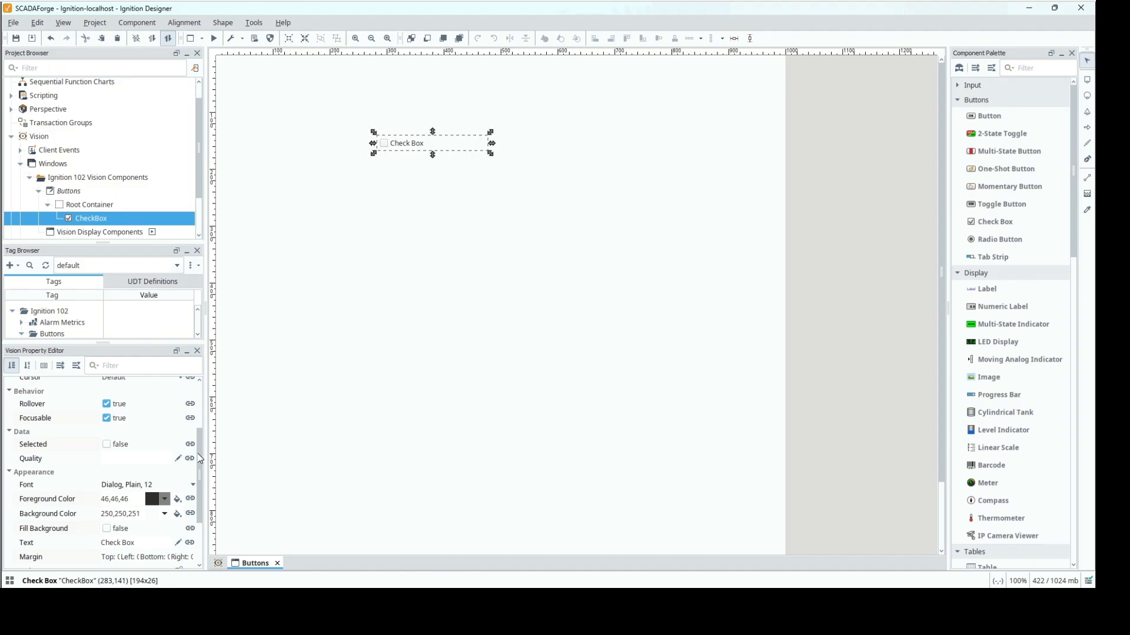
{"action": "left_click_drag", "start_coordinate": [200, 438], "coordinate": [200, 394]}
{"action": "left_click", "coordinate": [143, 399]}
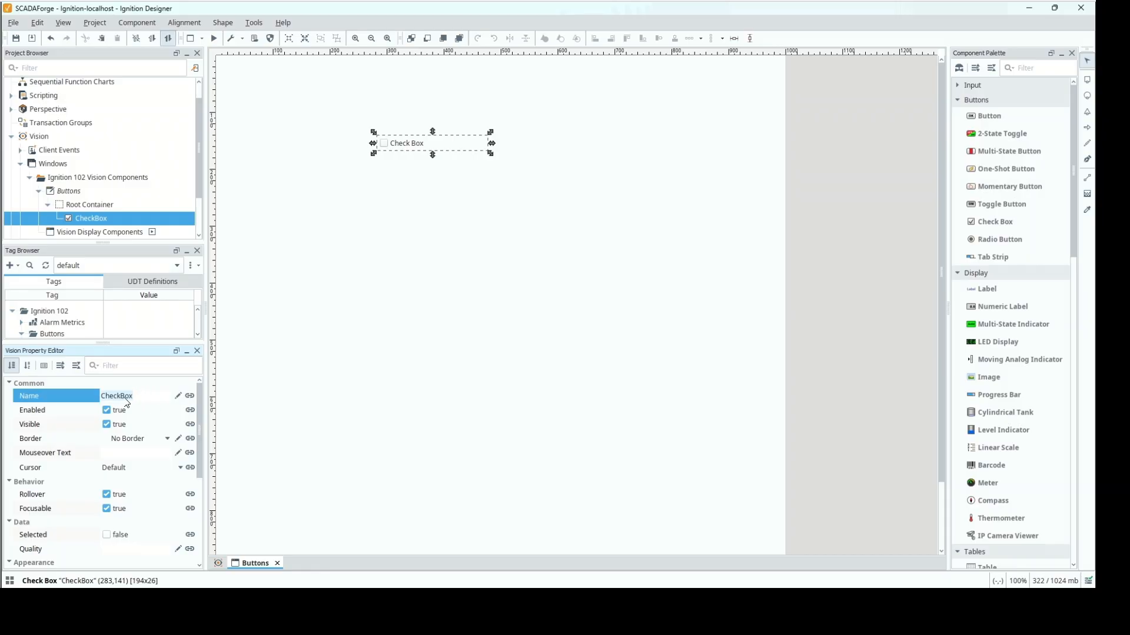
{"action": "type", "text": "btn_"}
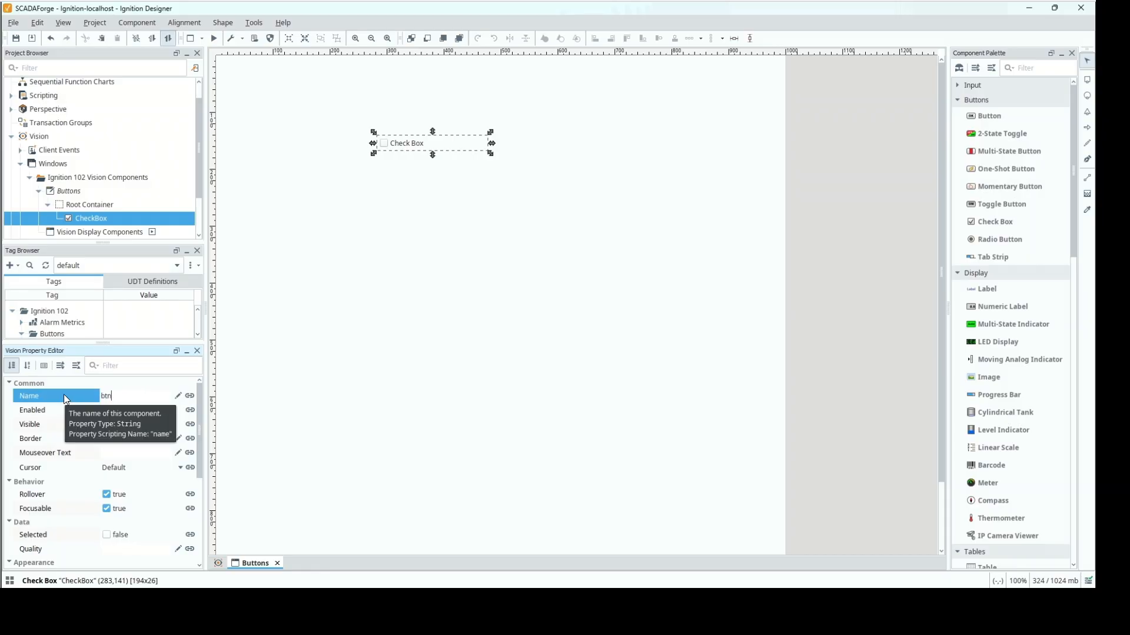
{"action": "type", "text": "checkbox"}
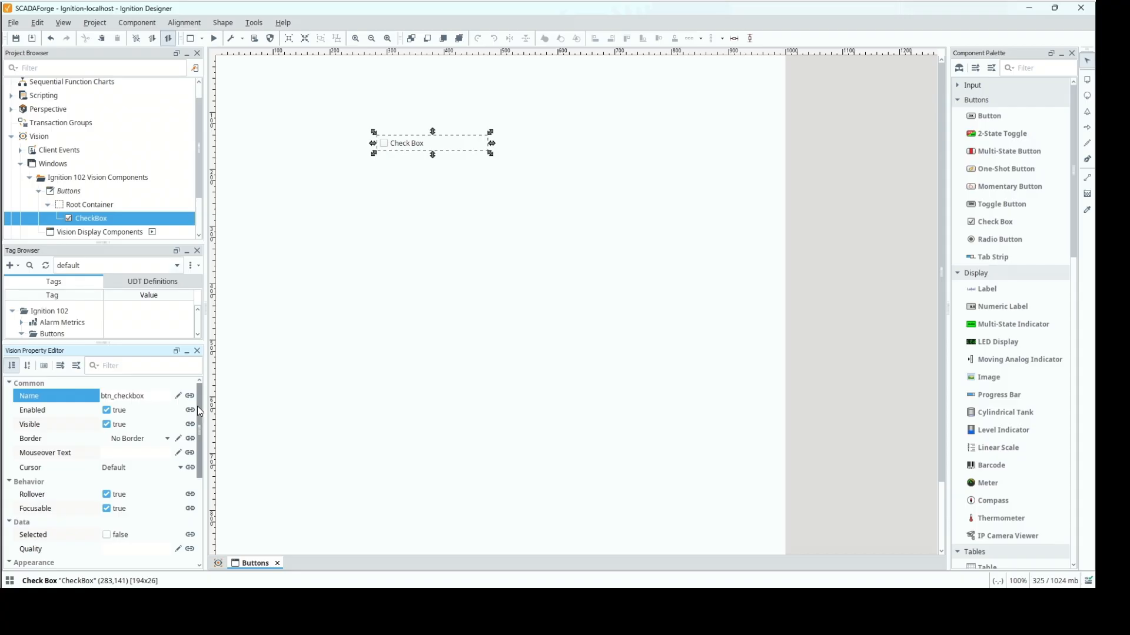
Copy the path of the Checkbox tag from the Ignition 102 Buttons tag folder
{"action": "left_click_drag", "start_coordinate": [200, 413], "coordinate": [195, 437]}
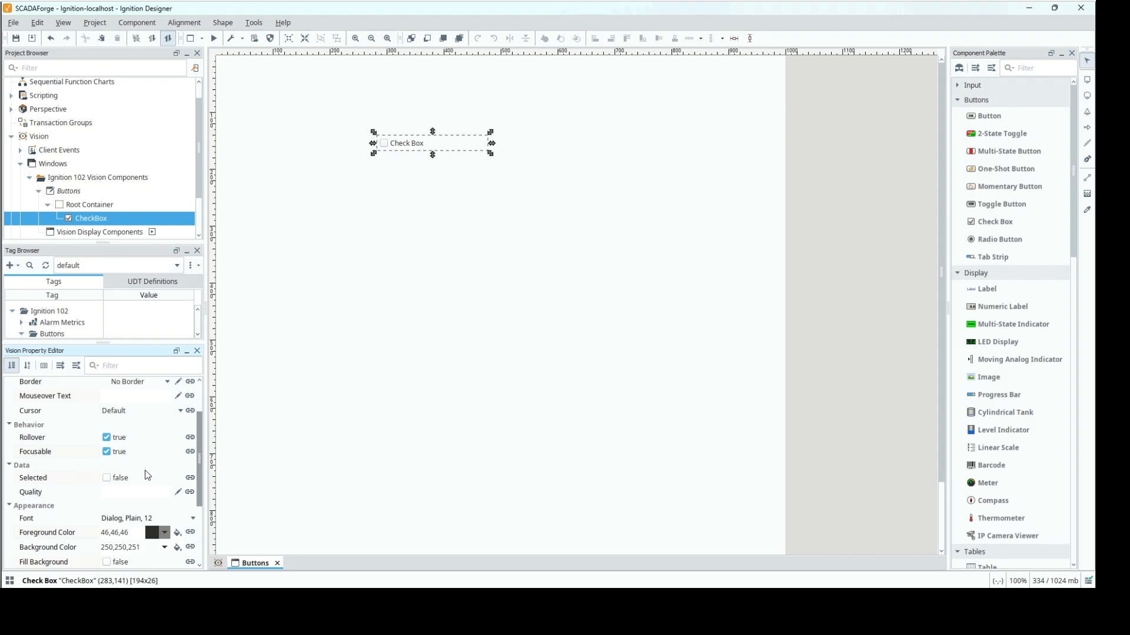
{"action": "left_click", "coordinate": [49, 484]}
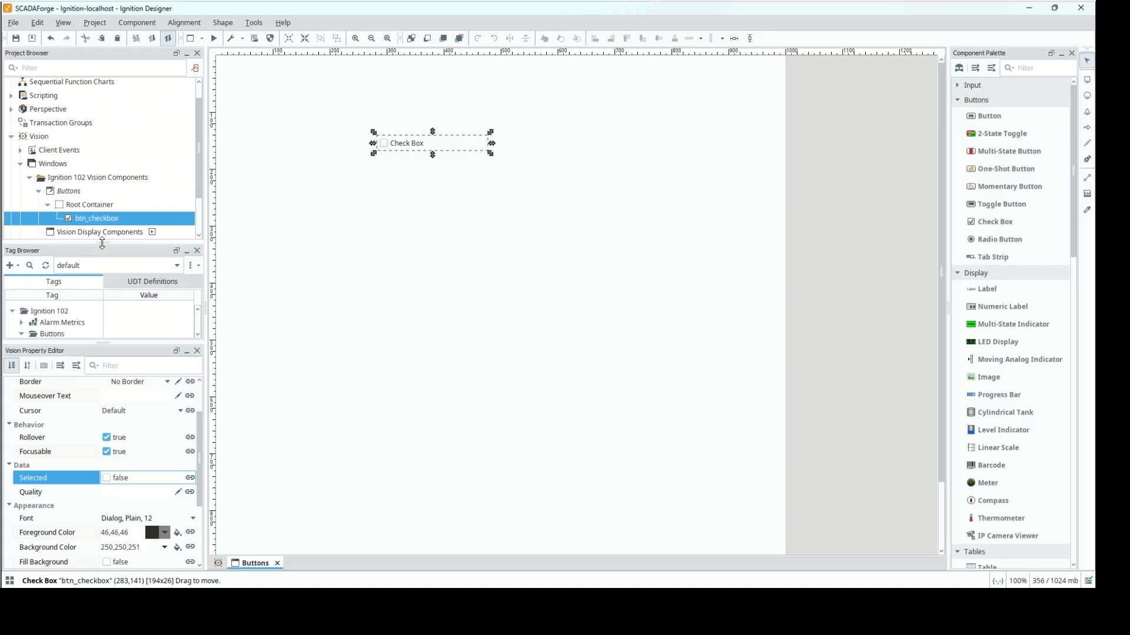
{"action": "left_click_drag", "start_coordinate": [103, 243], "coordinate": [102, 146]}
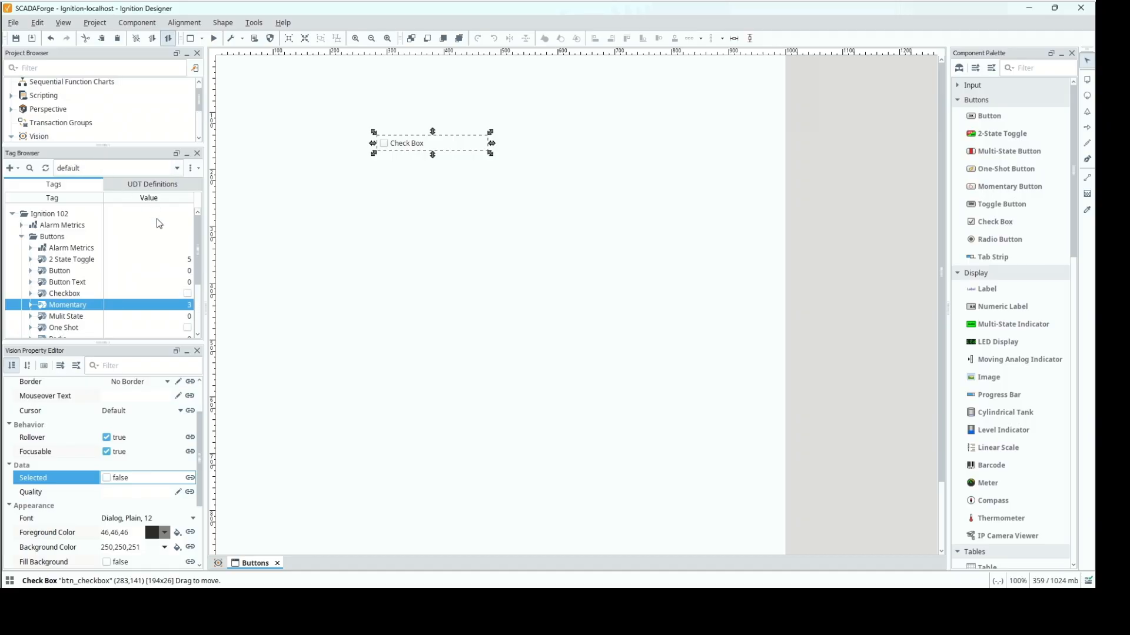
{"action": "right_click", "coordinate": [68, 294]}
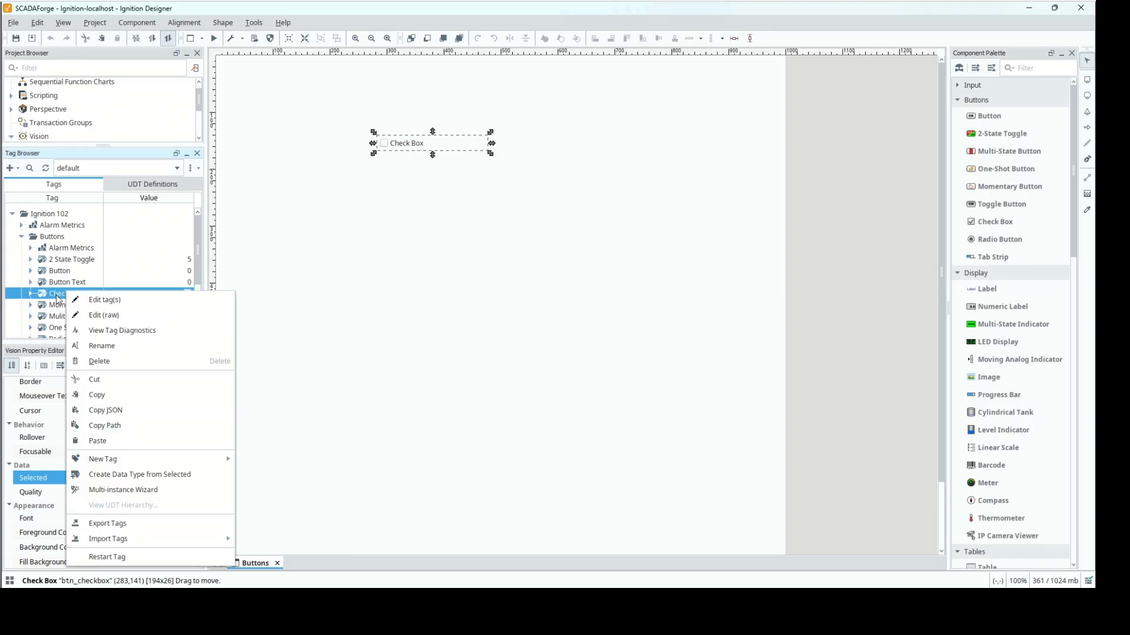
{"action": "left_click", "coordinate": [129, 429]}
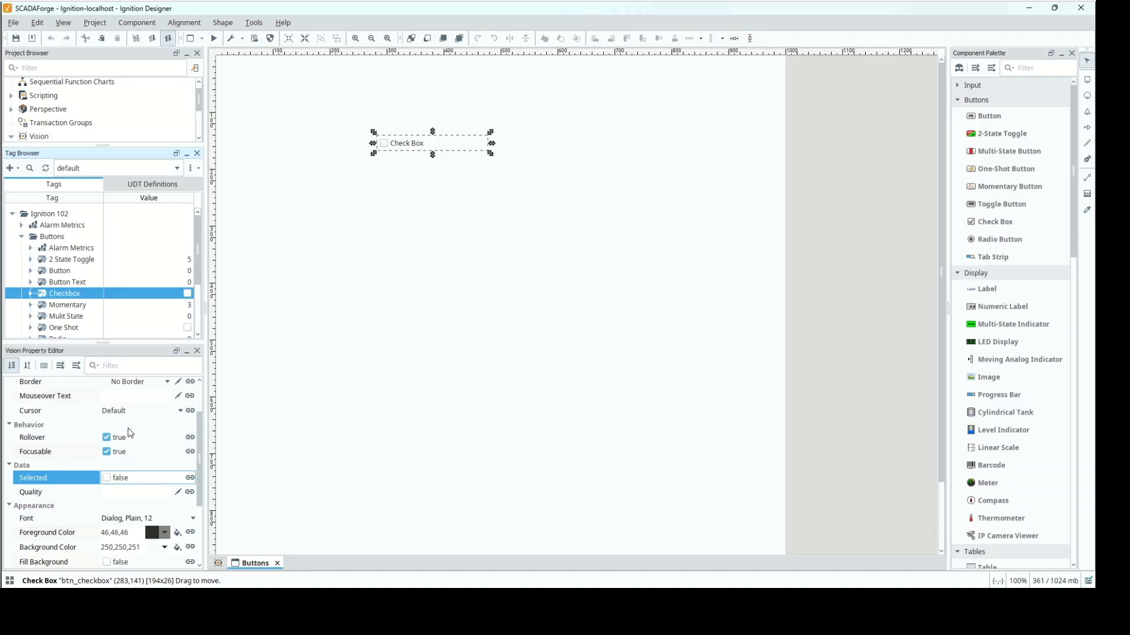
Bind the check box's Selected property bidirectionally to the tag [default]Ignition 102/Buttons/Checkbox
{"action": "left_click", "coordinate": [190, 477]}
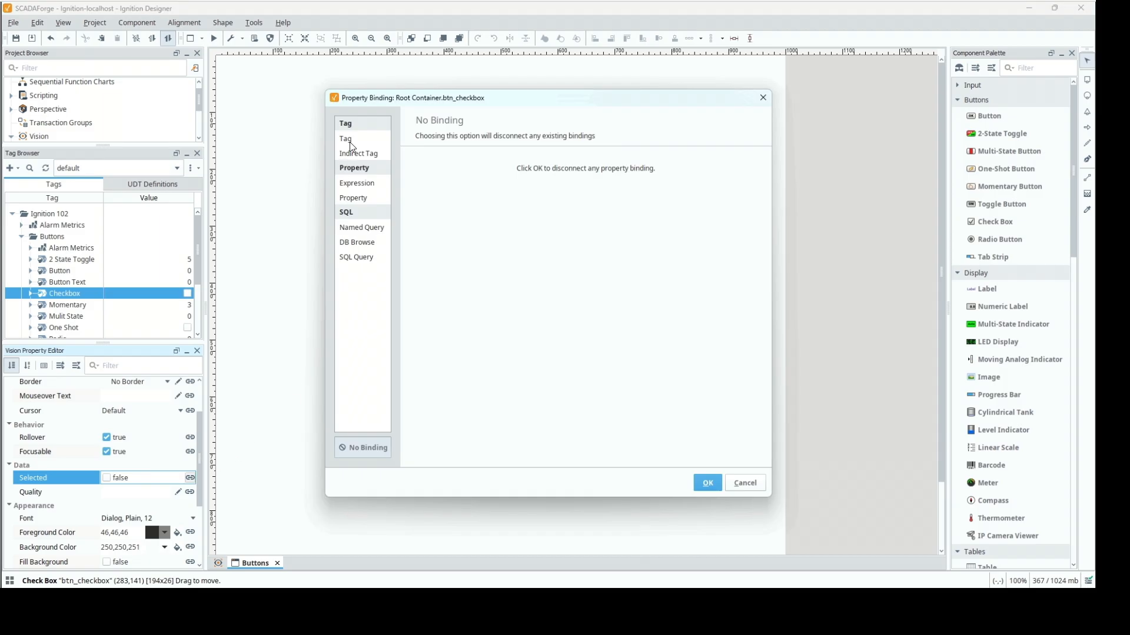
{"action": "left_click", "coordinate": [350, 141]}
{"action": "left_click", "coordinate": [514, 404]}
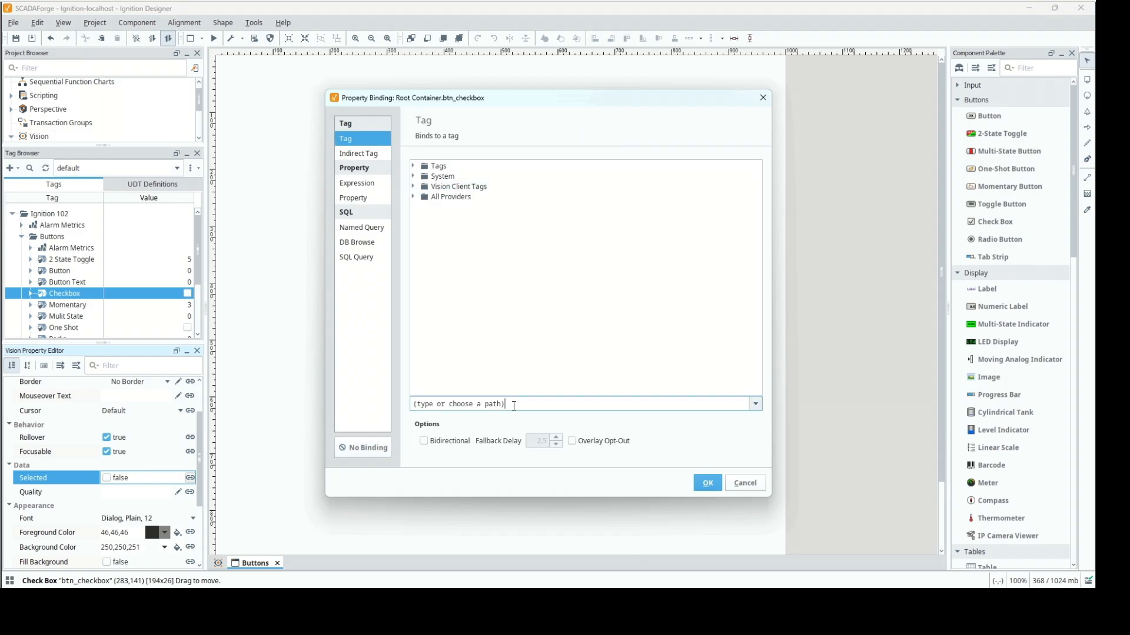
{"action": "key", "text": "ctrl+v"}
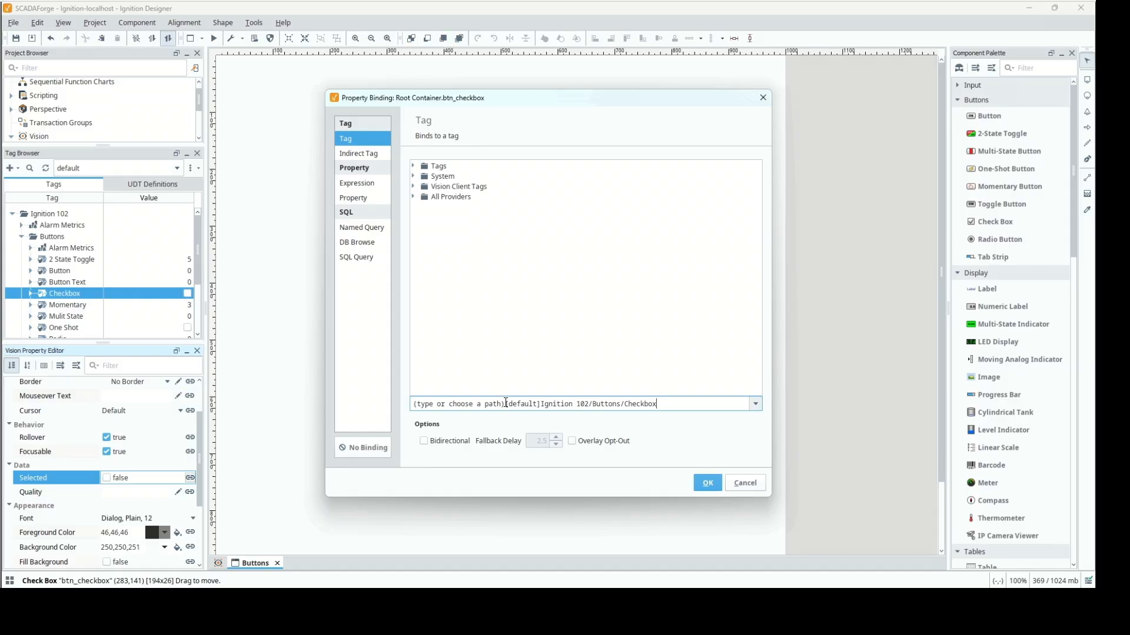
{"action": "key", "text": "shift+Home"}
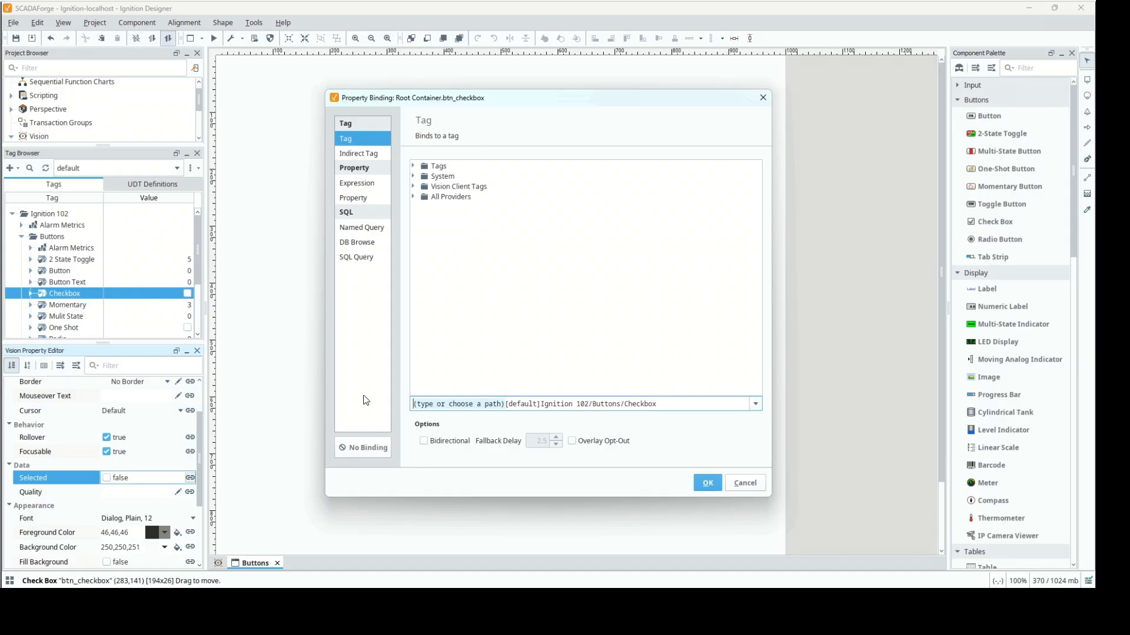
{"action": "key", "text": "BackSpace"}
{"action": "key", "text": "Tab"}
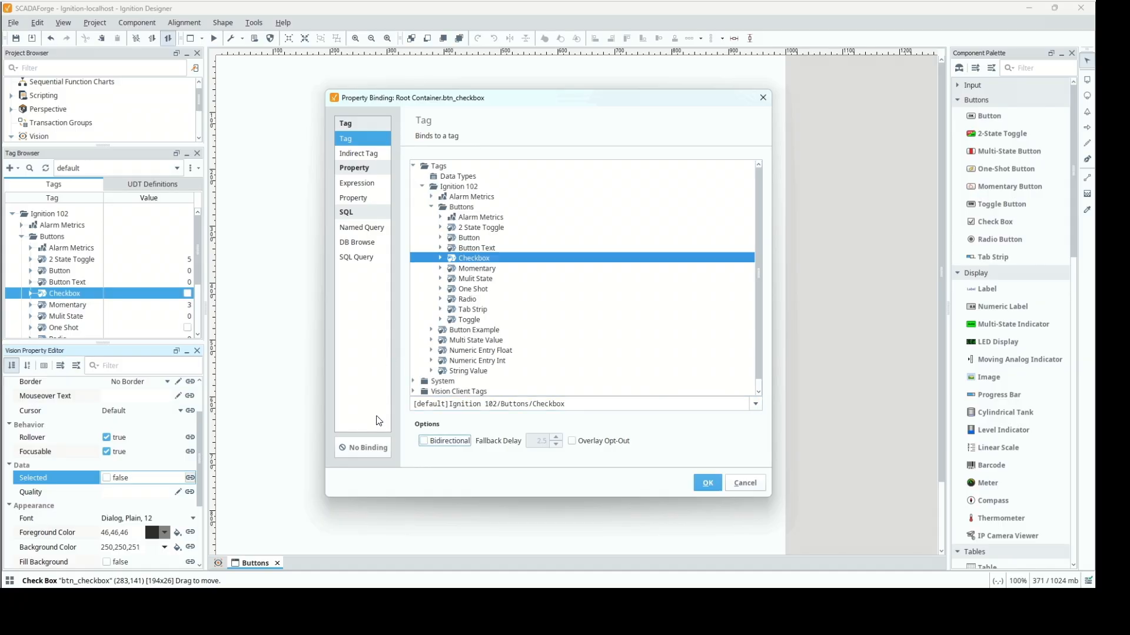
{"action": "left_click", "coordinate": [424, 442]}
{"action": "left_click", "coordinate": [708, 483]}
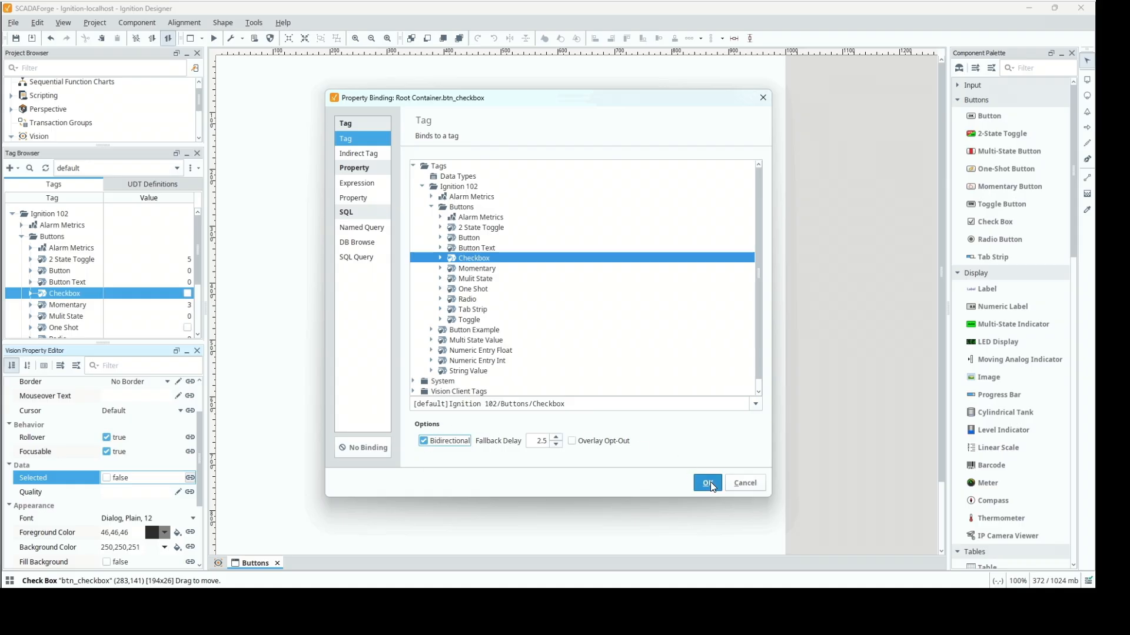
Start preview mode and tick the check box to test its tag binding
{"action": "left_click", "coordinate": [214, 39]}
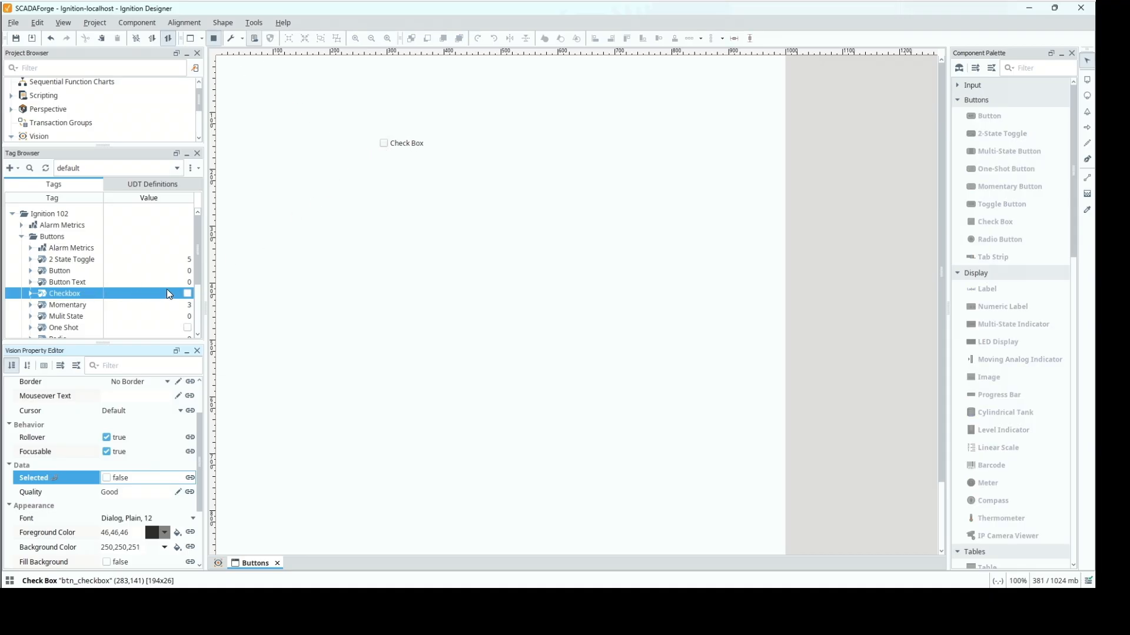
{"action": "left_click", "coordinate": [385, 145]}
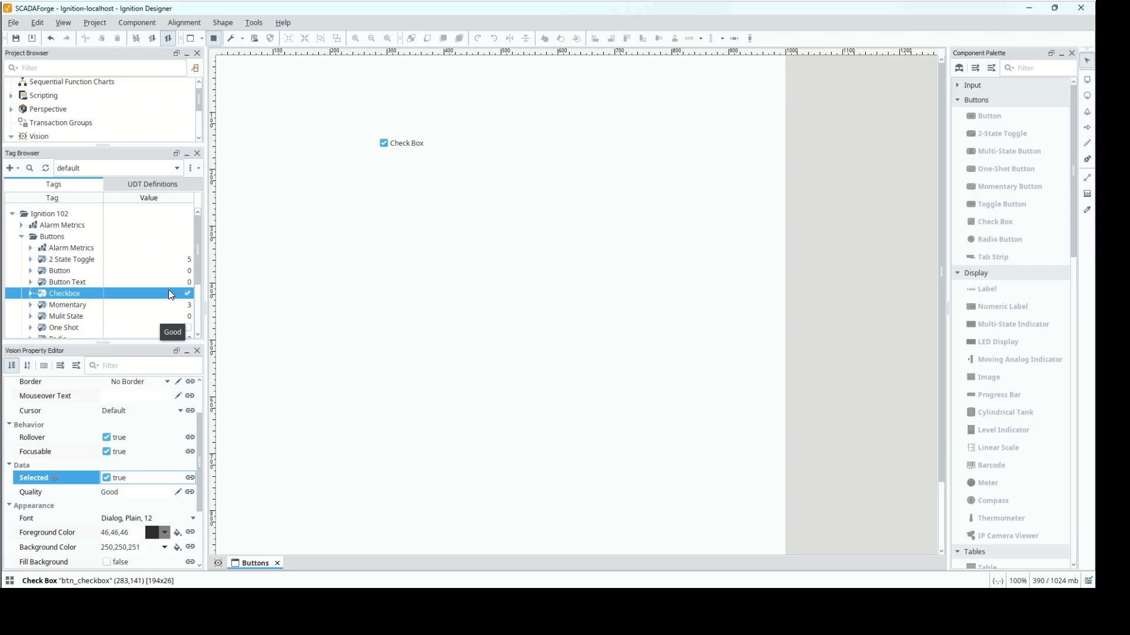
Set the check box's text to "Motor Start Command" and leave preview mode
{"action": "scroll", "coordinate": [195, 471], "scroll_direction": "down", "scroll_amount": 3}
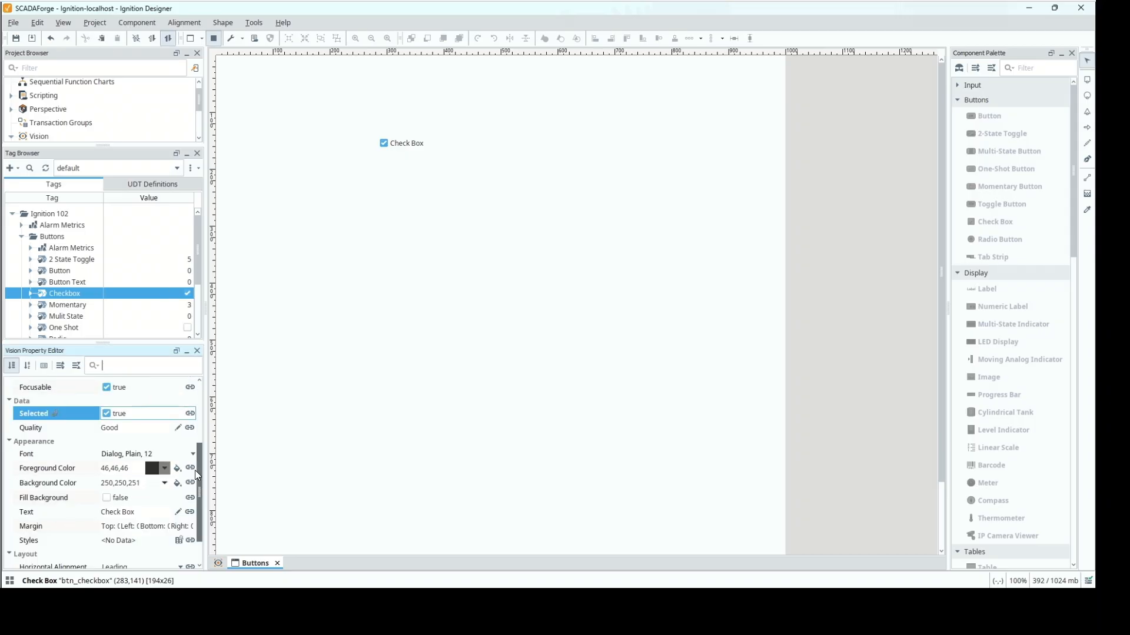
{"action": "scroll", "coordinate": [198, 479], "scroll_direction": "down", "scroll_amount": 1}
{"action": "mouse_move", "coordinate": [197, 474]}
{"action": "left_mouse_down"}
{"action": "mouse_move", "coordinate": [198, 411]}
{"action": "mouse_move", "coordinate": [204, 476]}
{"action": "left_mouse_up"}
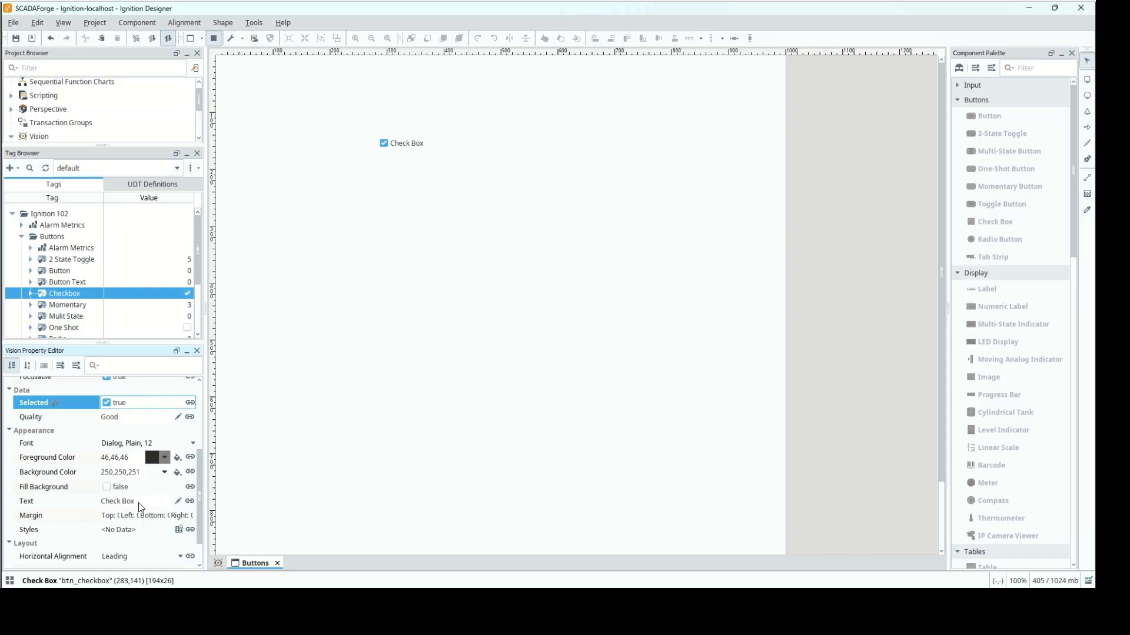
{"action": "left_click", "coordinate": [81, 502]}
{"action": "left_click", "coordinate": [145, 502]}
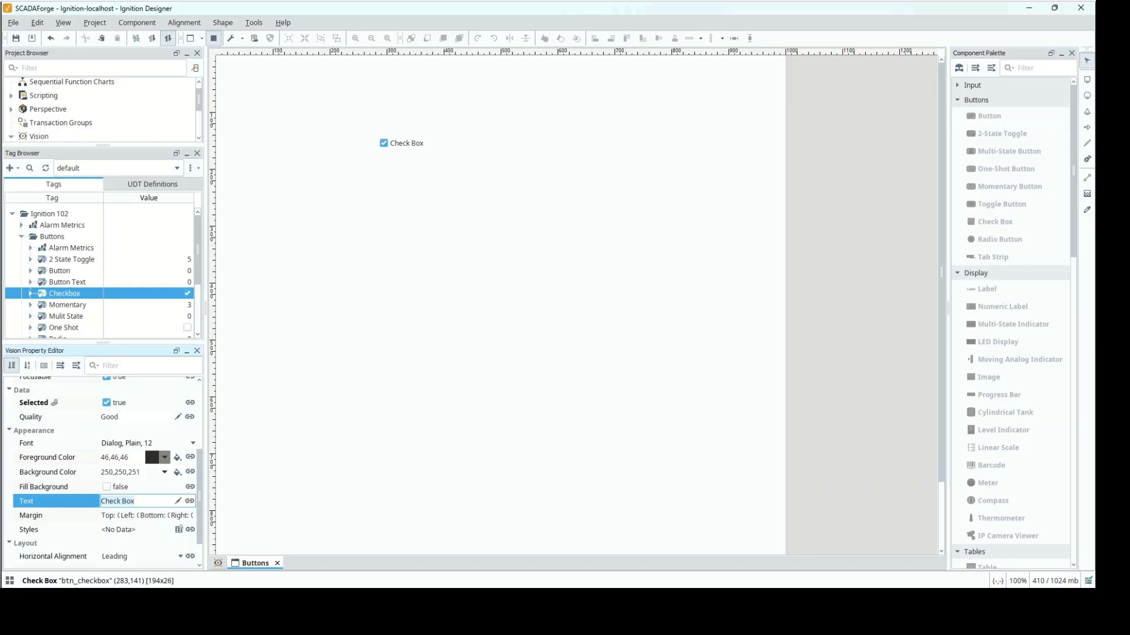
{"action": "key", "text": "ctrl+a"}
{"action": "type", "text": "Motor Start Command"}
{"action": "key", "text": "Tab"}
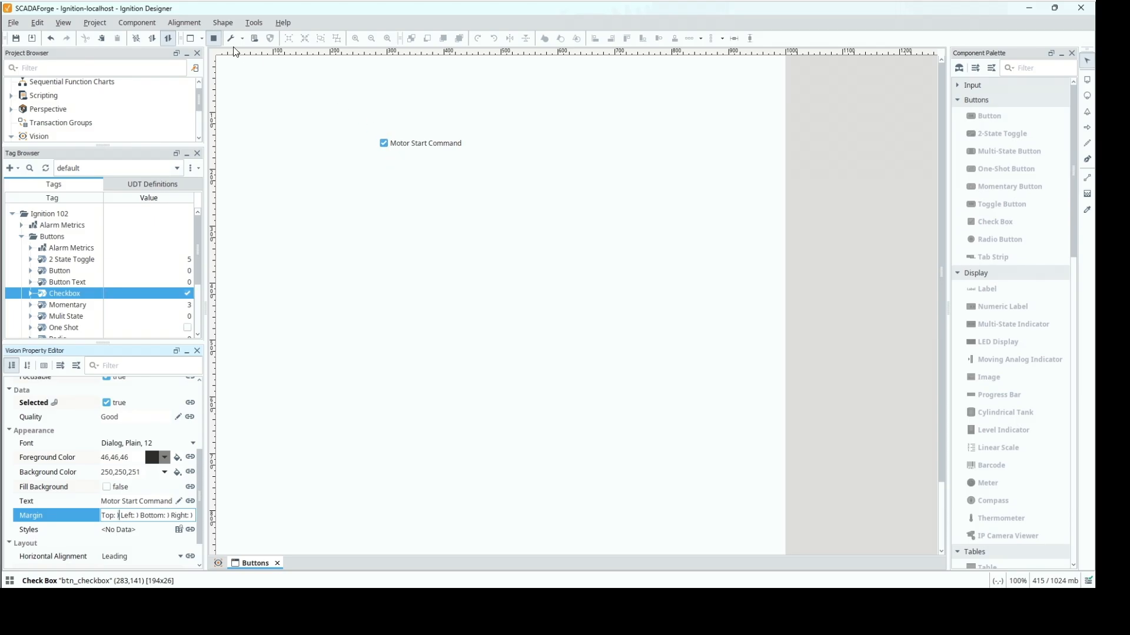
{"action": "left_click", "coordinate": [212, 39]}
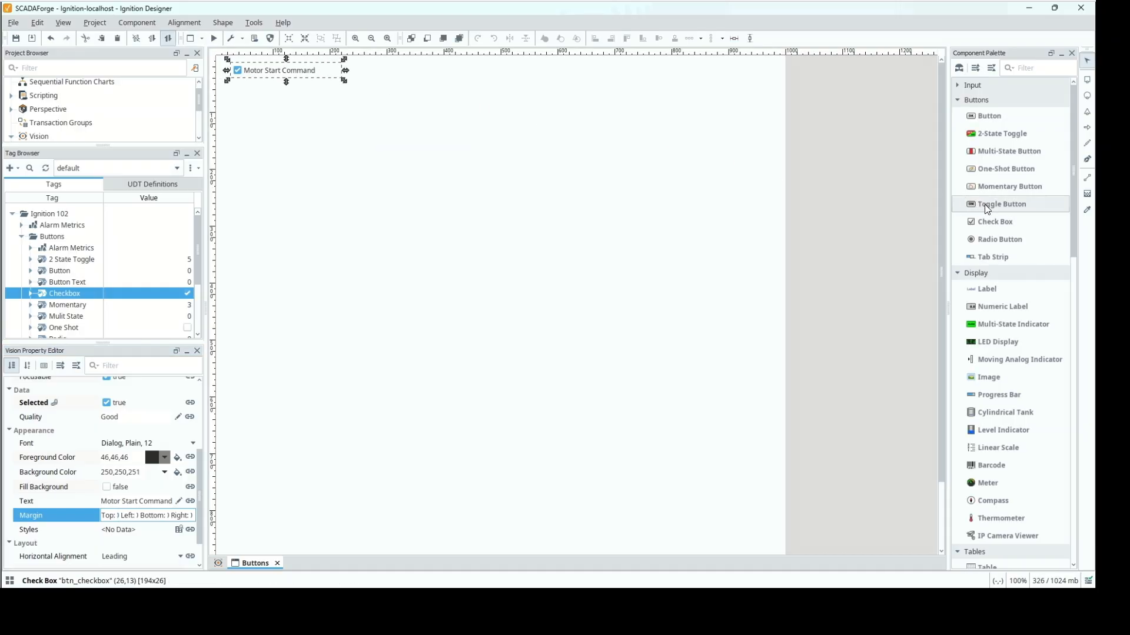
Add a Toggle Button component below the Motor Start Command check box and name it btn_toggle
{"action": "left_click_drag", "start_coordinate": [972, 209], "coordinate": [243, 101]}
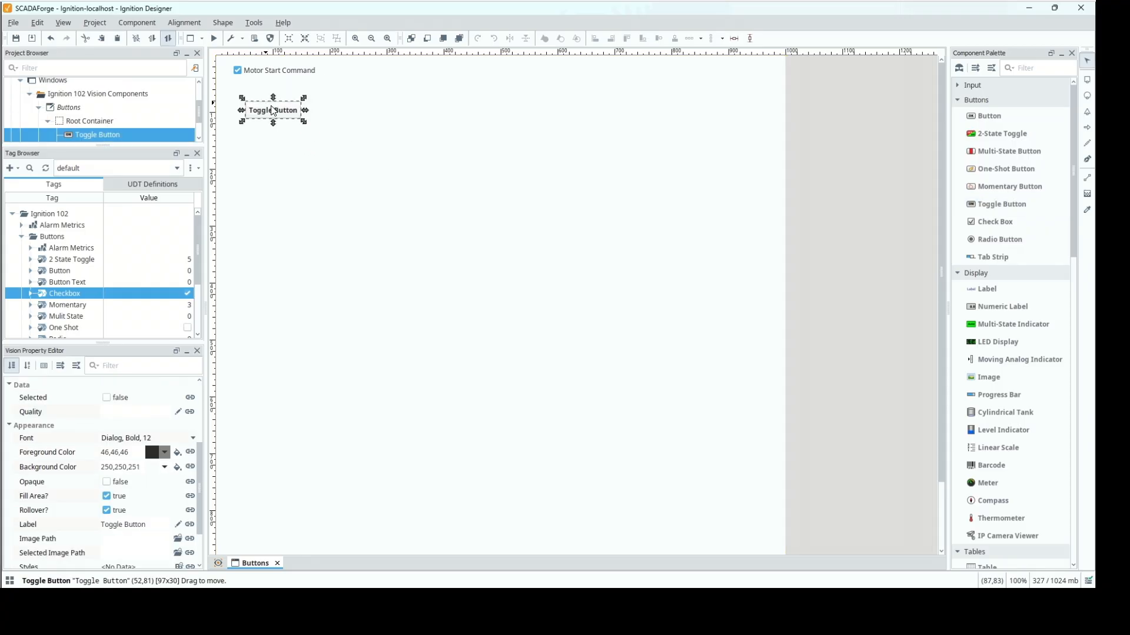
{"action": "left_click", "coordinate": [156, 398]}
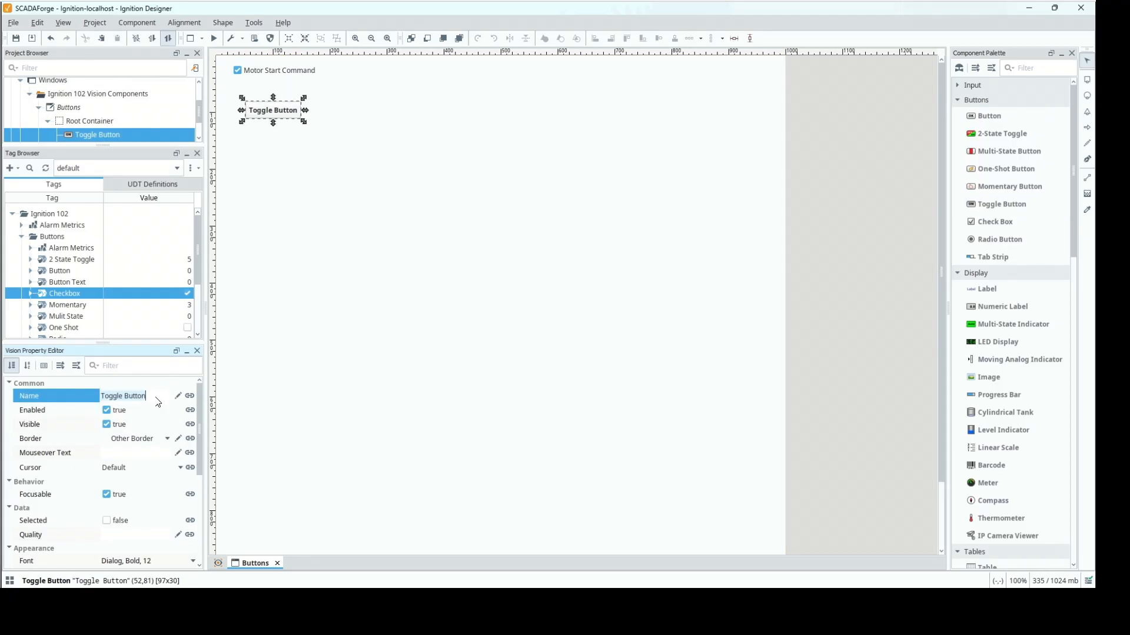
{"action": "type", "text": "bt5n_"}
{"action": "key", "text": "BackSpace"}
{"action": "key", "text": "BackSpace"}
{"action": "type", "text": "_to"}
Set the toggle button's label to "Motor Stop Command" and widen the button to about 164 px to fit it
{"action": "left_click_drag", "start_coordinate": [201, 436], "coordinate": [202, 508]}
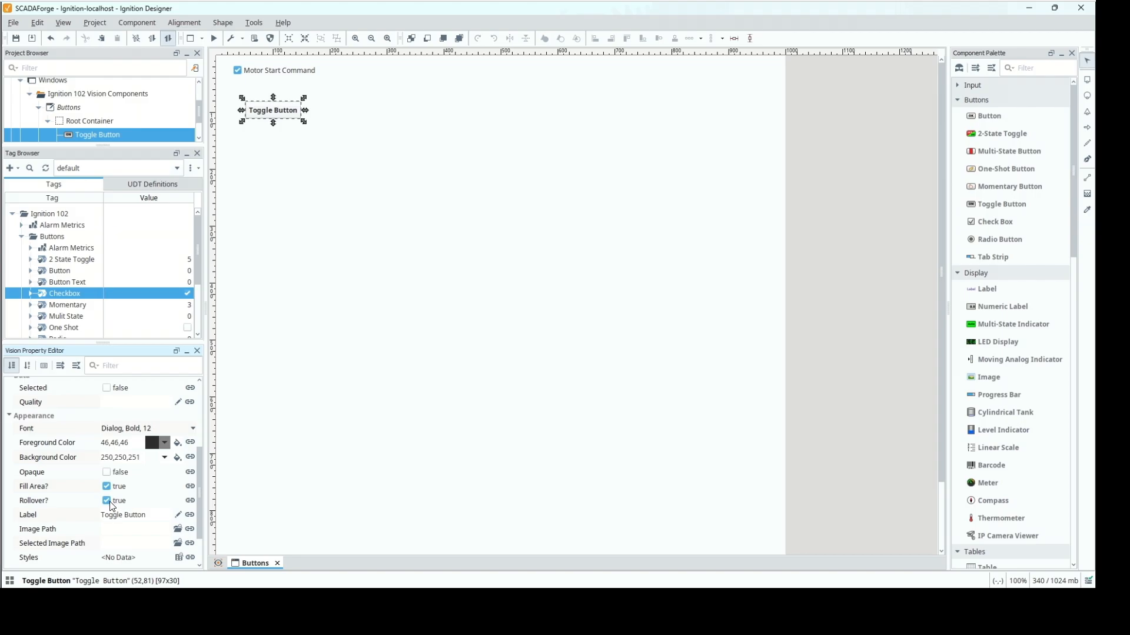
{"action": "left_click", "coordinate": [150, 518]}
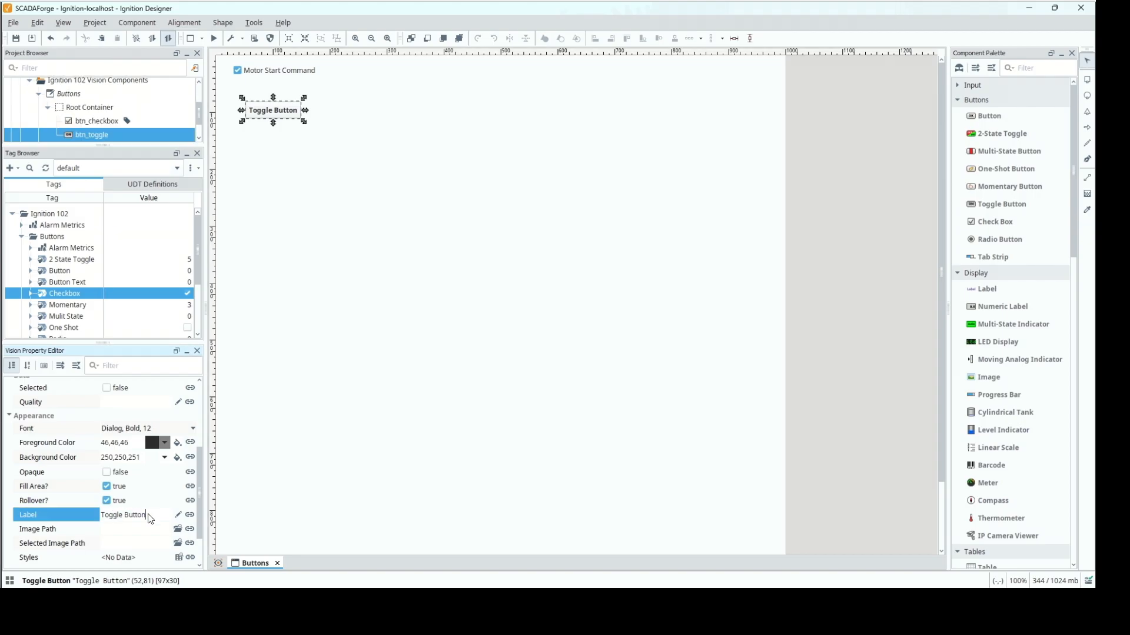
{"action": "left_click_drag", "start_coordinate": [148, 515], "coordinate": [68, 501]}
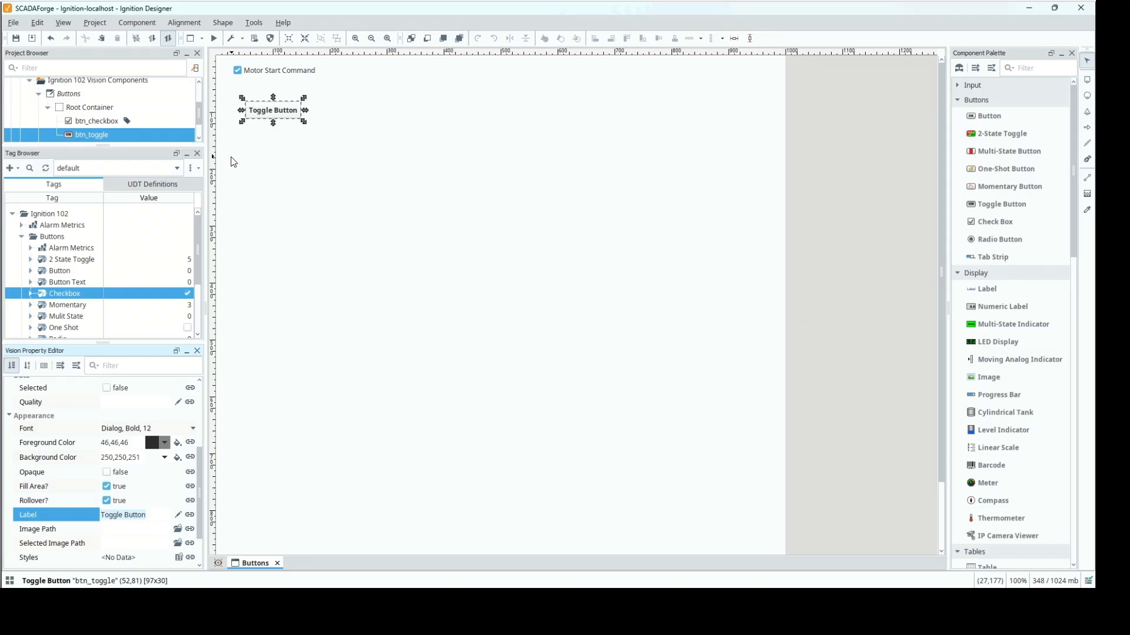
{"action": "type", "text": "Moto"}
{"action": "type", "text": "r Stop S"}
{"action": "type", "text": "Command"}
{"action": "key", "text": "Return"}
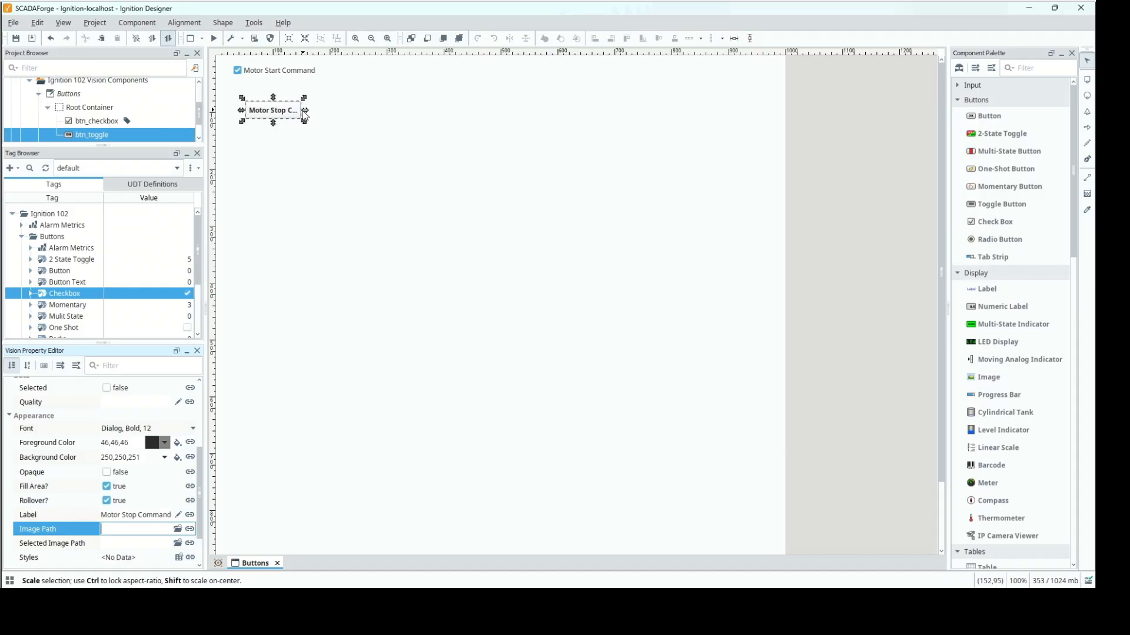
{"action": "left_click_drag", "start_coordinate": [304, 116], "coordinate": [344, 115]}
Change the data type of the Toggle tag in the Buttons folder to Boolean
{"action": "scroll", "coordinate": [74, 306], "scroll_direction": "down", "scroll_amount": 2}
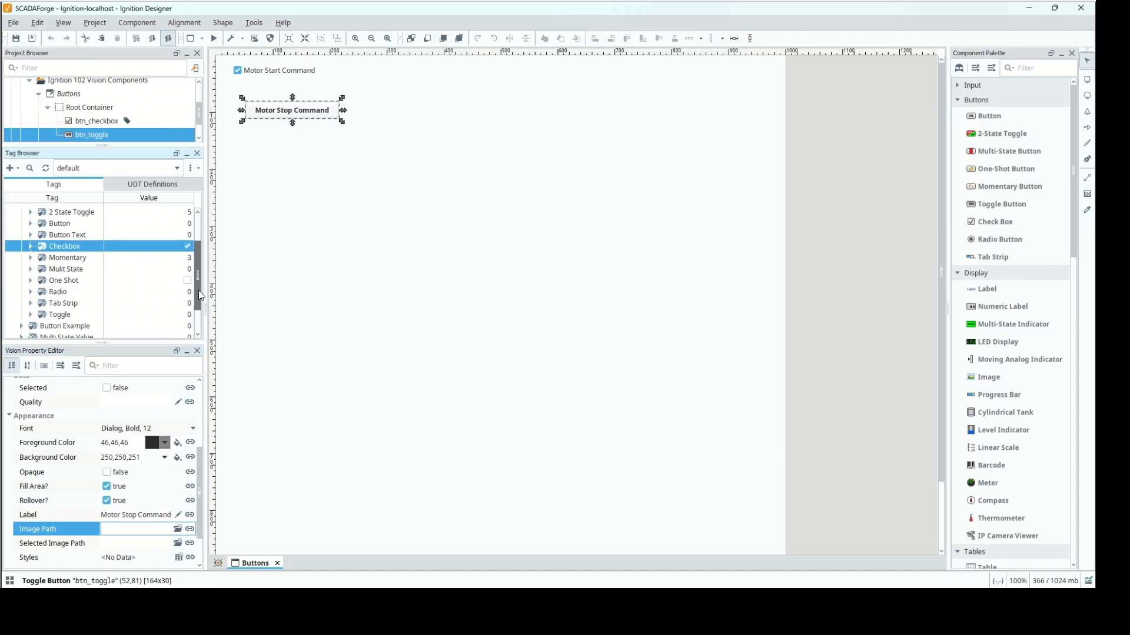
{"action": "double_click", "coordinate": [69, 315]}
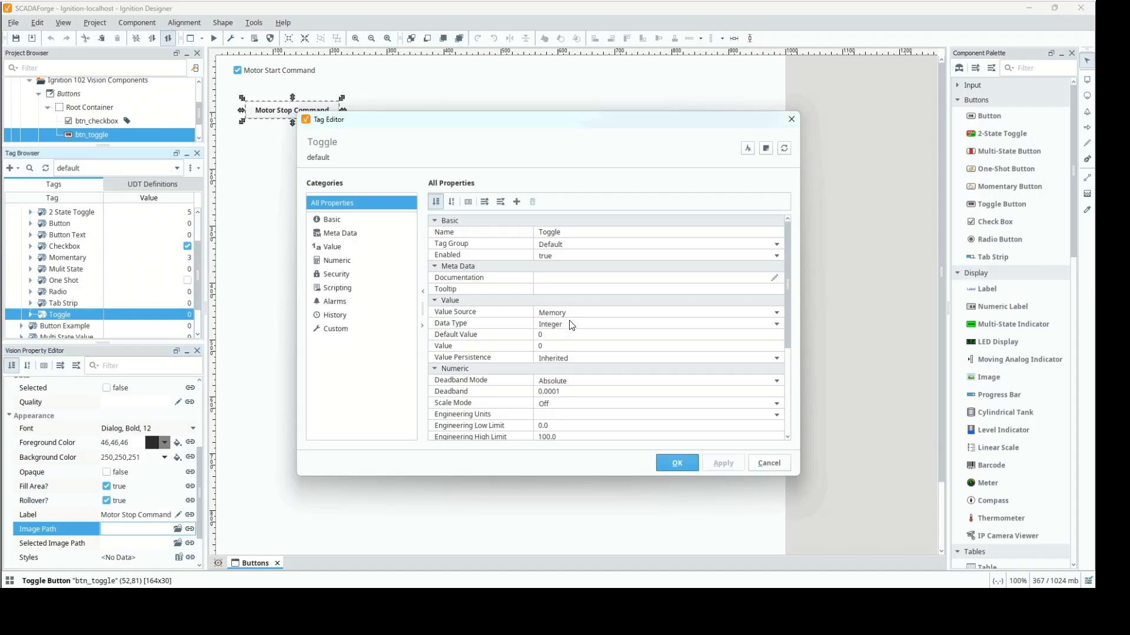
{"action": "left_click", "coordinate": [607, 325]}
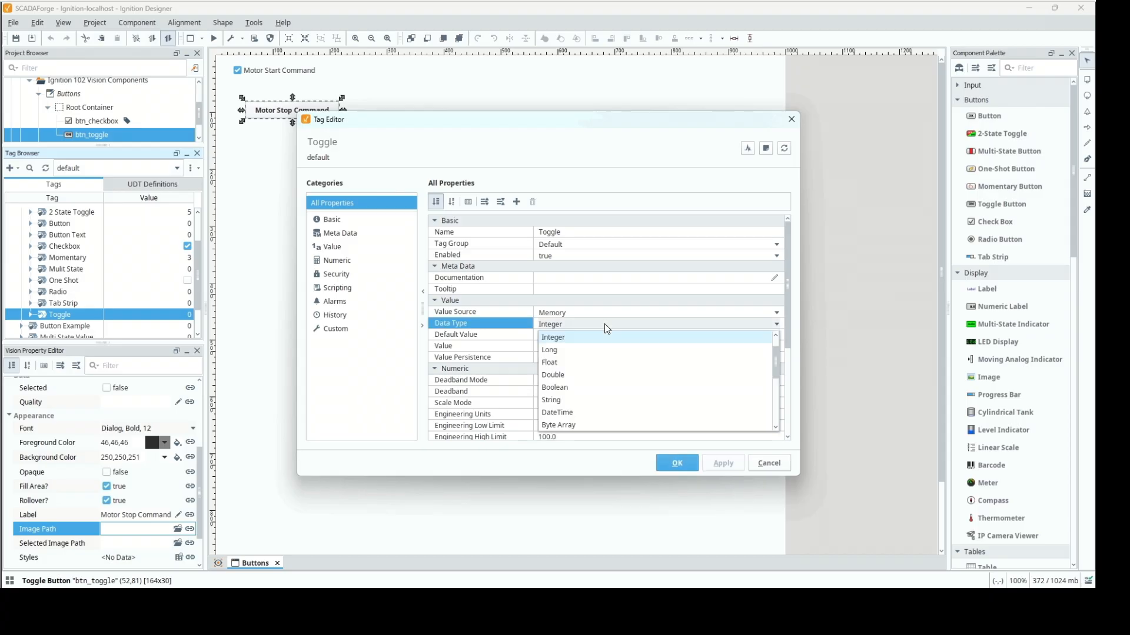
{"action": "left_click", "coordinate": [595, 388]}
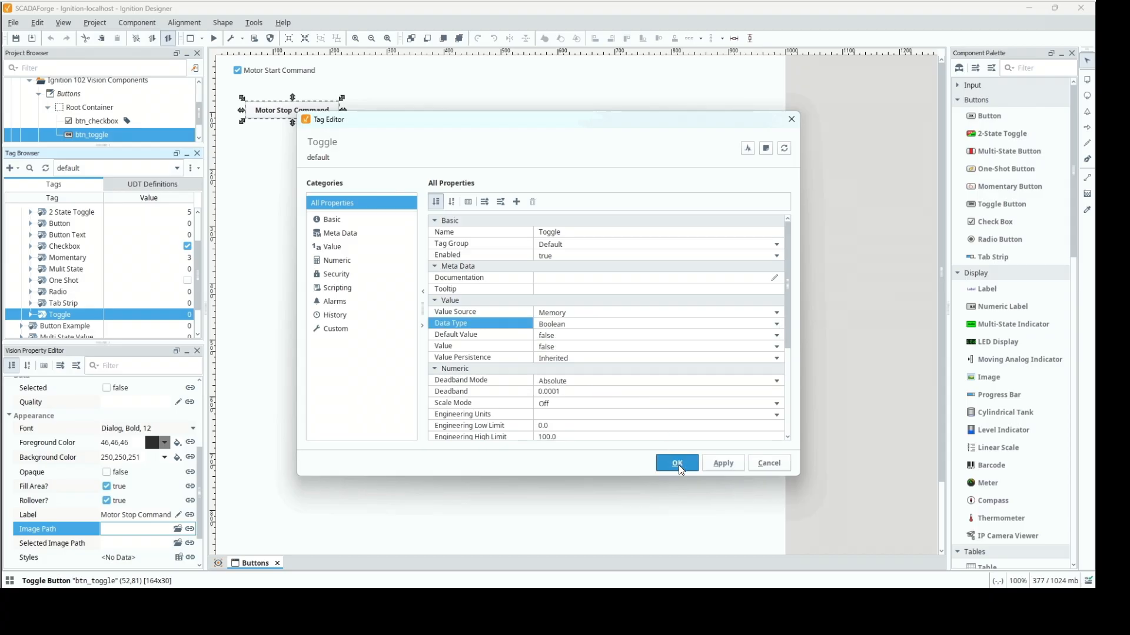
{"action": "left_click", "coordinate": [678, 464]}
Bind the toggle button's Selected property bidirectionally to the tag [default]Ignition 102/Buttons/Toggle
{"action": "right_click", "coordinate": [55, 315]}
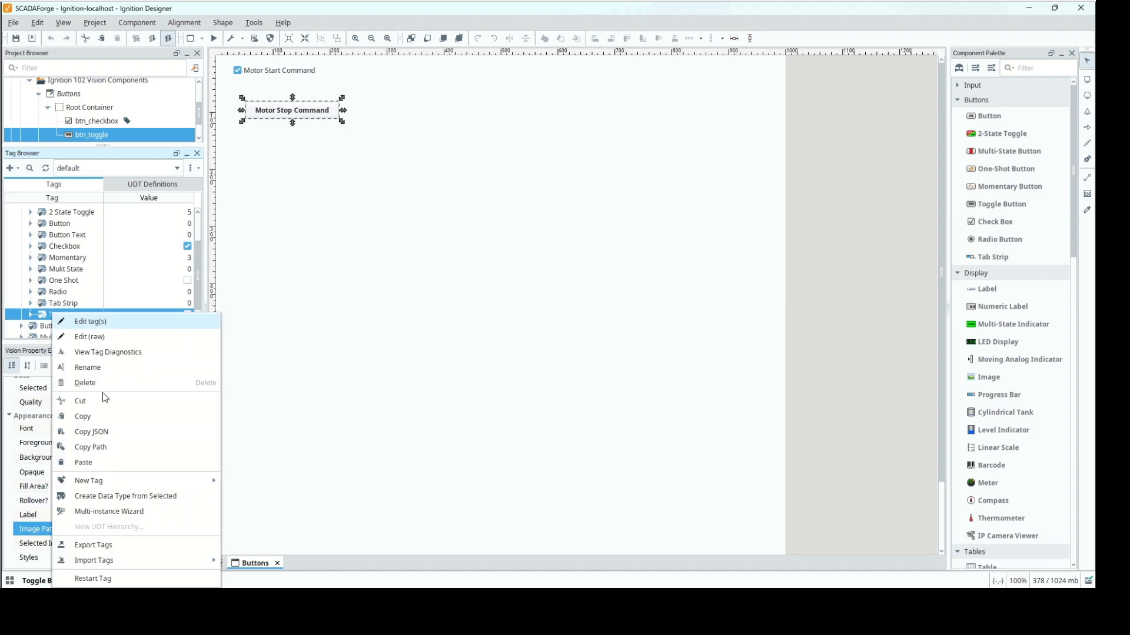
{"action": "left_click", "coordinate": [108, 447]}
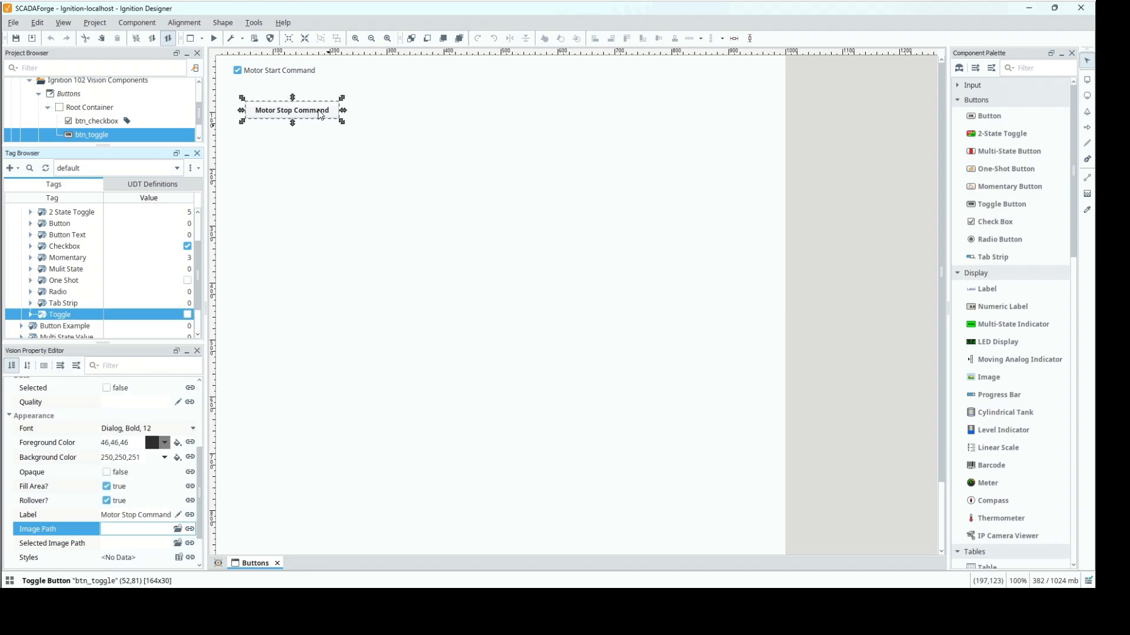
{"action": "left_click", "coordinate": [190, 389]}
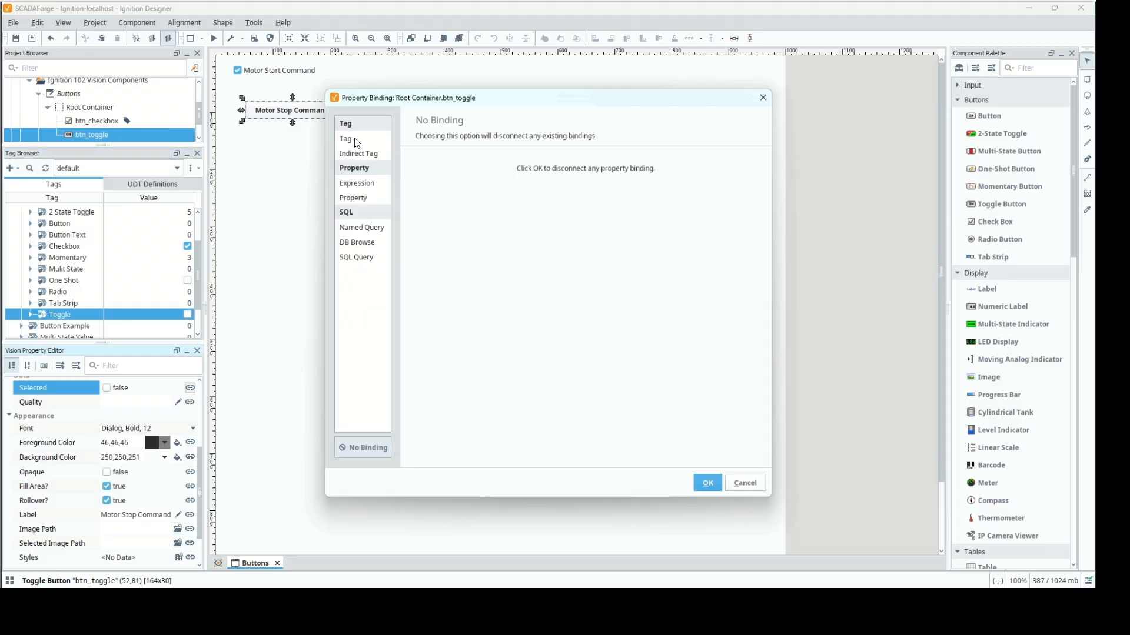
{"action": "left_click", "coordinate": [385, 143]}
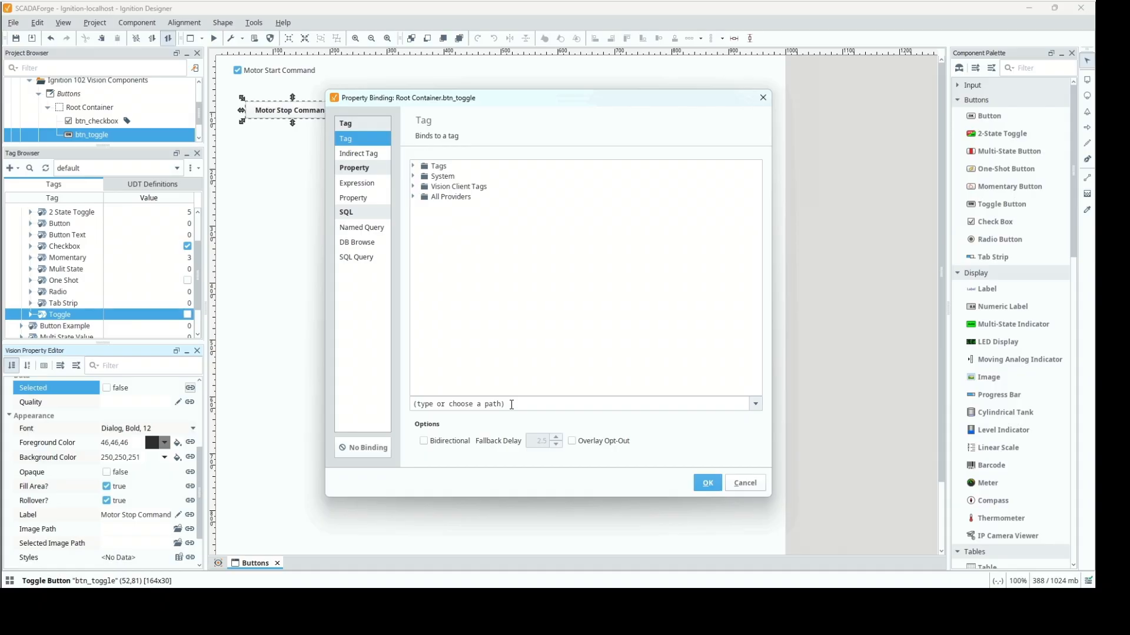
{"action": "left_click", "coordinate": [512, 405]}
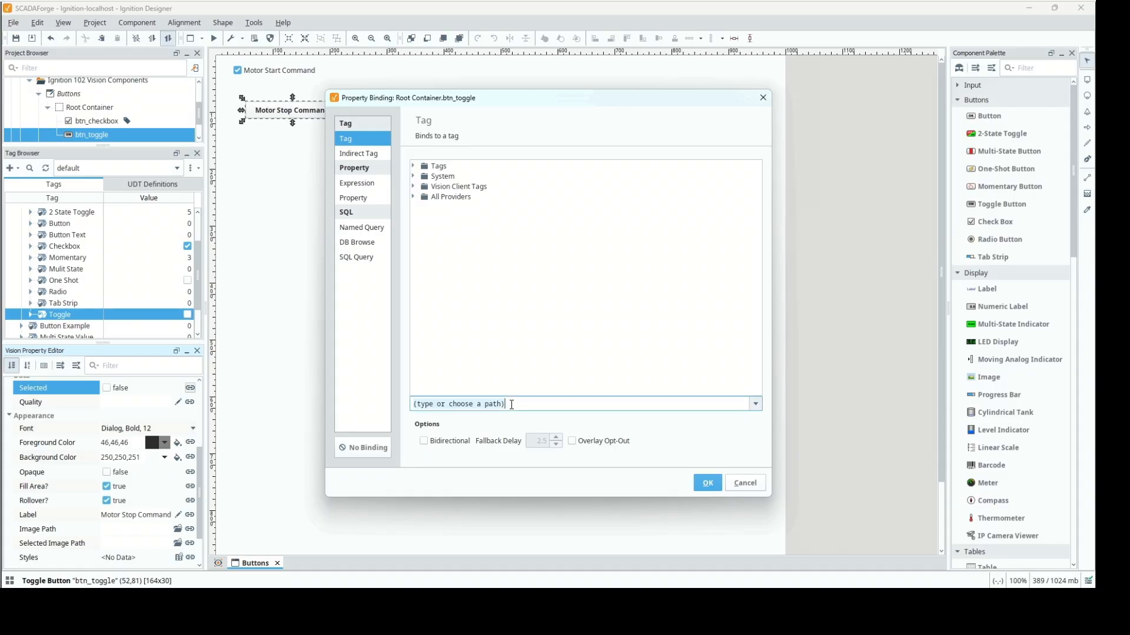
{"action": "type", "text": "[default]Ignition 102/Buttons/Toggle"}
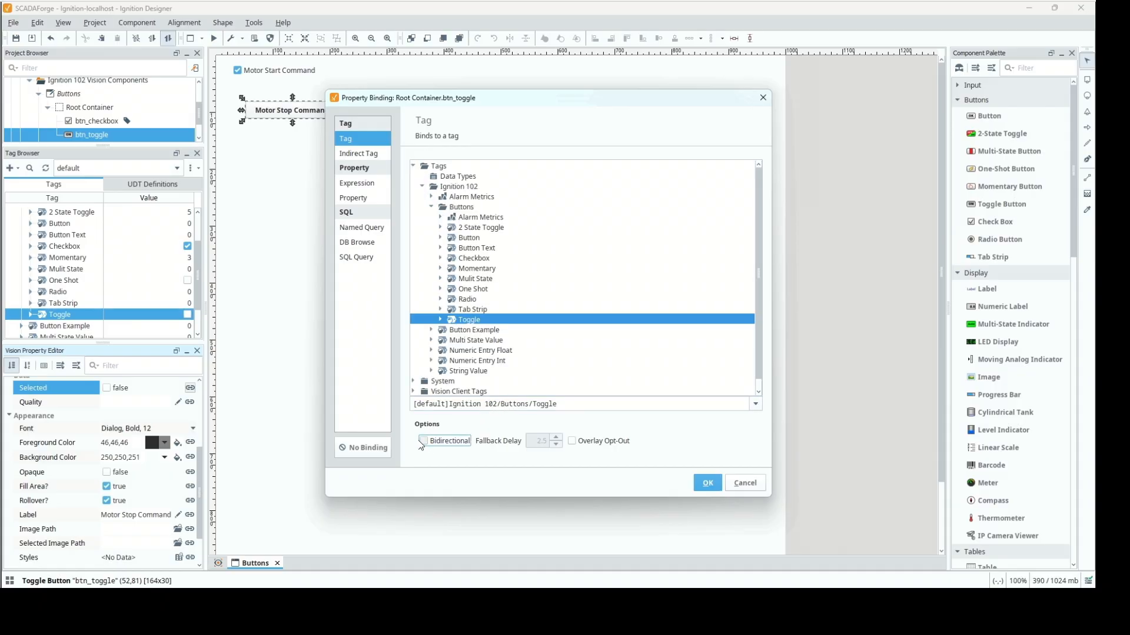
{"action": "left_click", "coordinate": [424, 441]}
{"action": "left_click", "coordinate": [708, 482]}
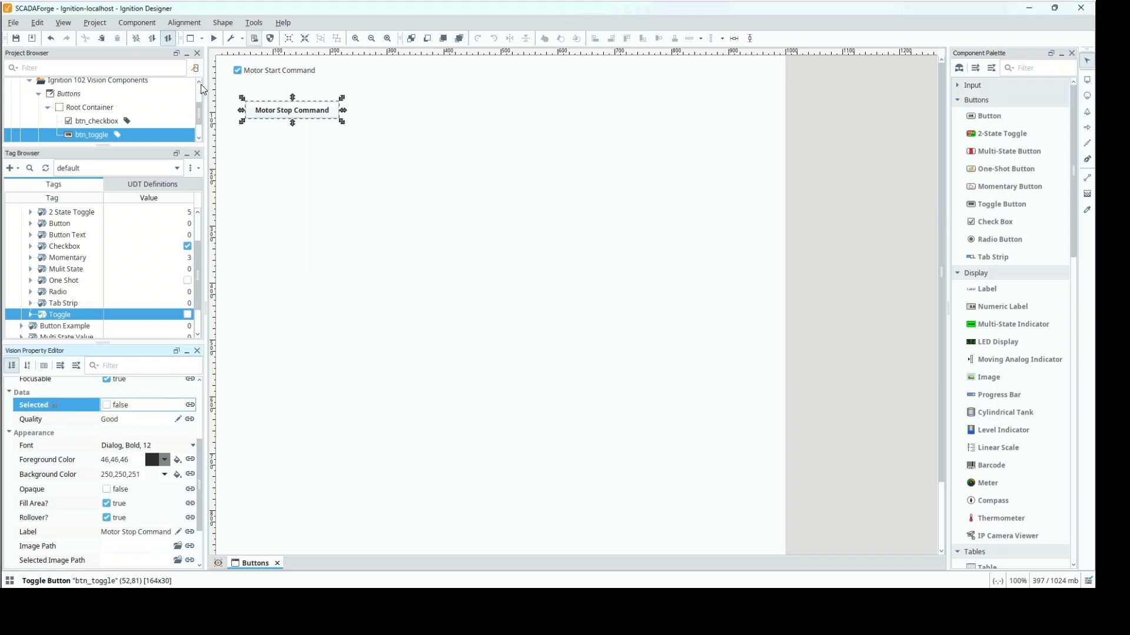
Start preview mode and switch the Motor Stop Command button on and off to test its tag binding
{"action": "left_click", "coordinate": [213, 38]}
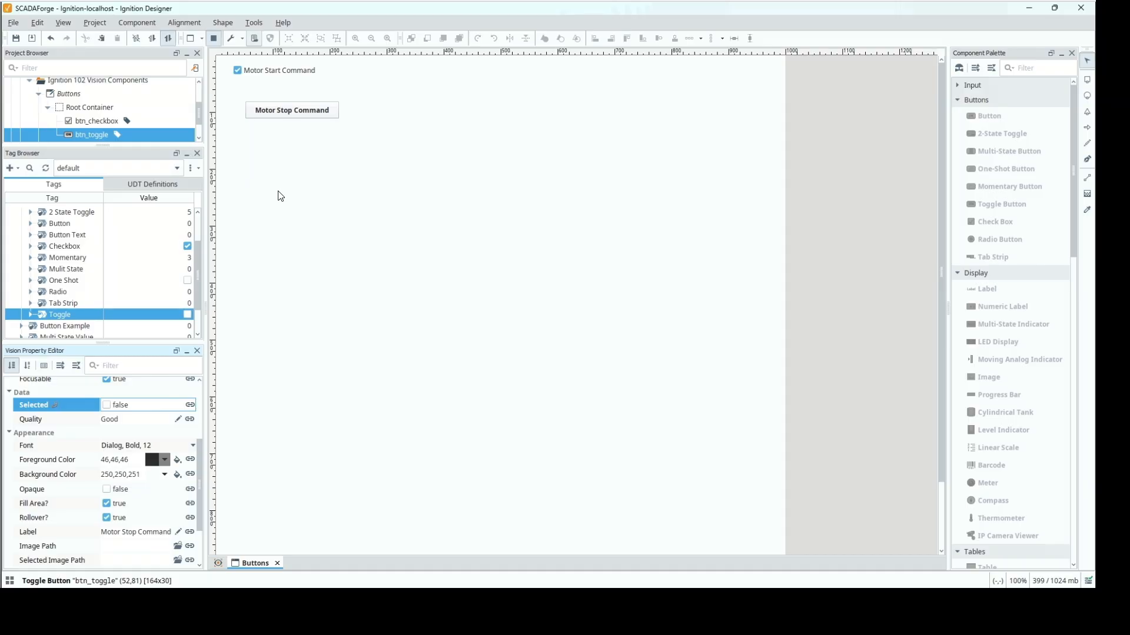
{"action": "left_click", "coordinate": [291, 111]}
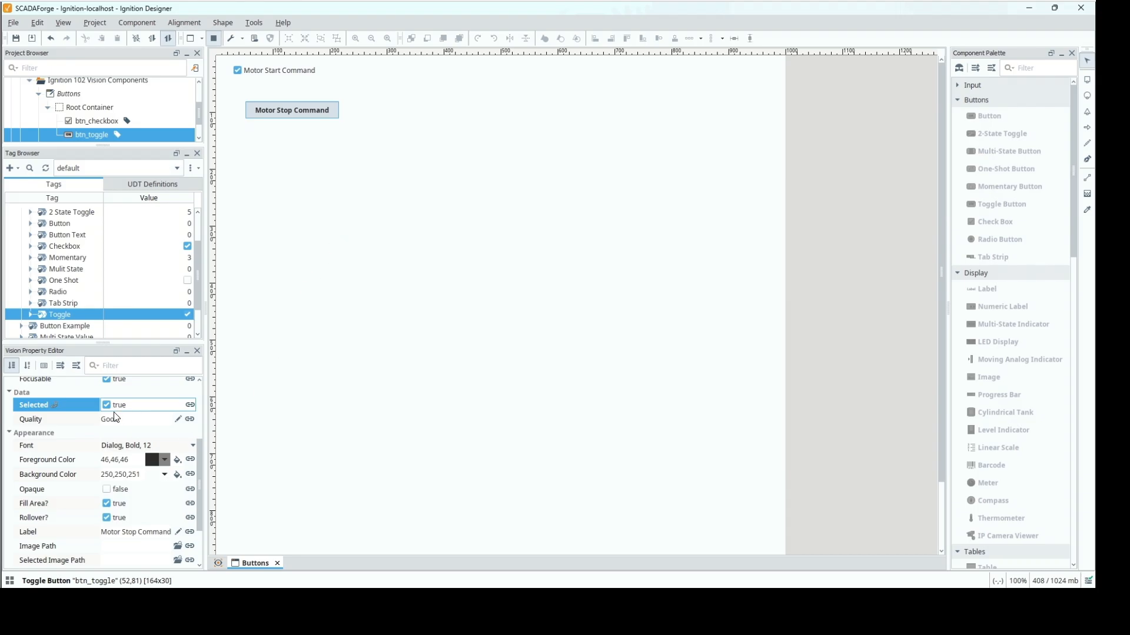
{"action": "left_click", "coordinate": [270, 111]}
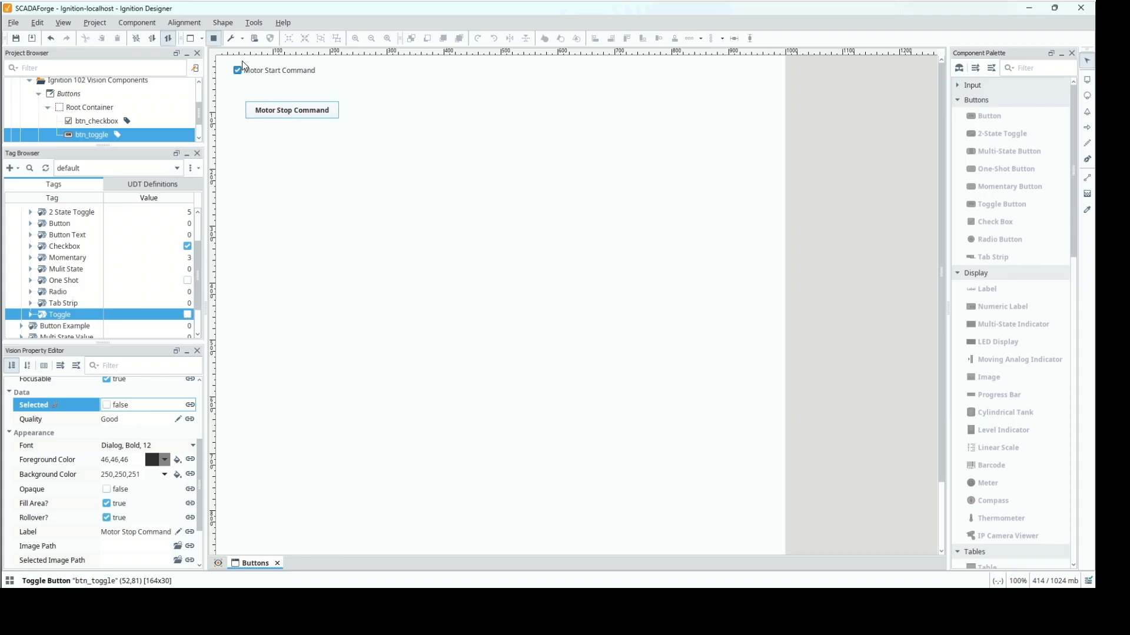
Leave preview mode and move the Motor Stop Command button directly beneath the Motor Start Command check box
{"action": "left_click", "coordinate": [214, 39]}
{"action": "left_click_drag", "start_coordinate": [308, 115], "coordinate": [294, 93]}
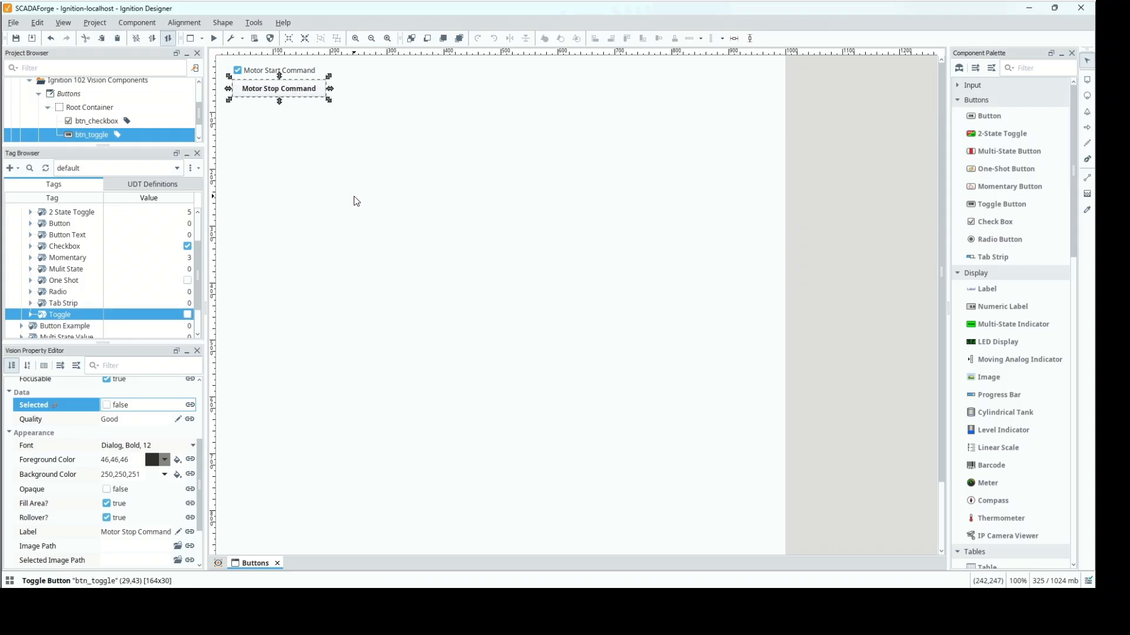
{"action": "left_click", "coordinate": [392, 224]}
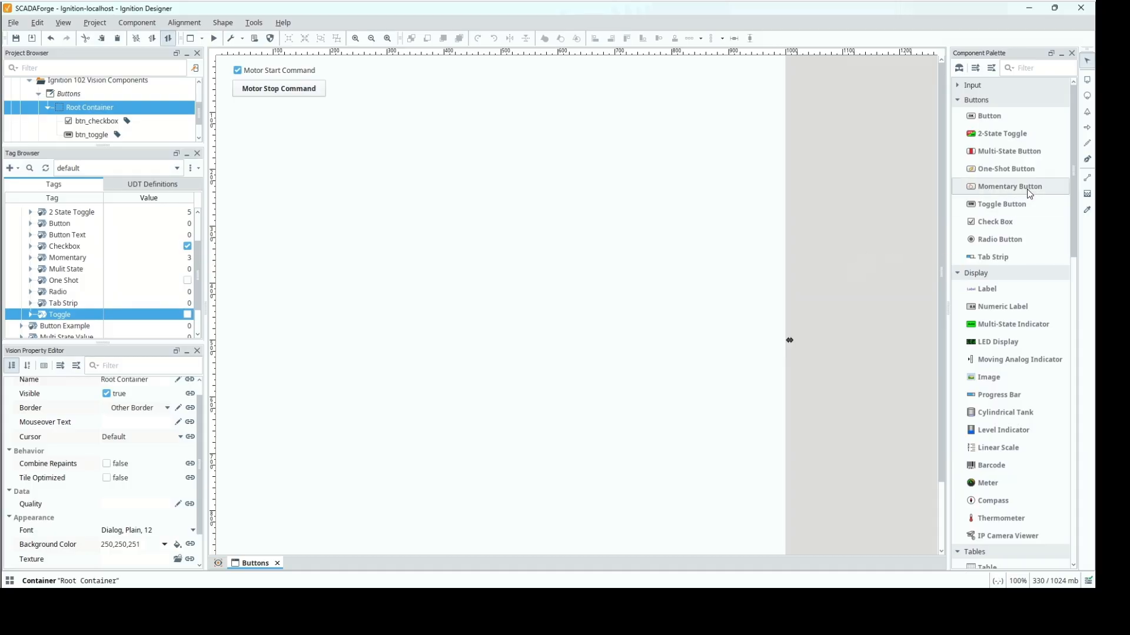
Add a Momentary Button component below the Motor Stop Command button and name it btn_momentary
{"action": "left_click_drag", "start_coordinate": [1026, 188], "coordinate": [584, 166]}
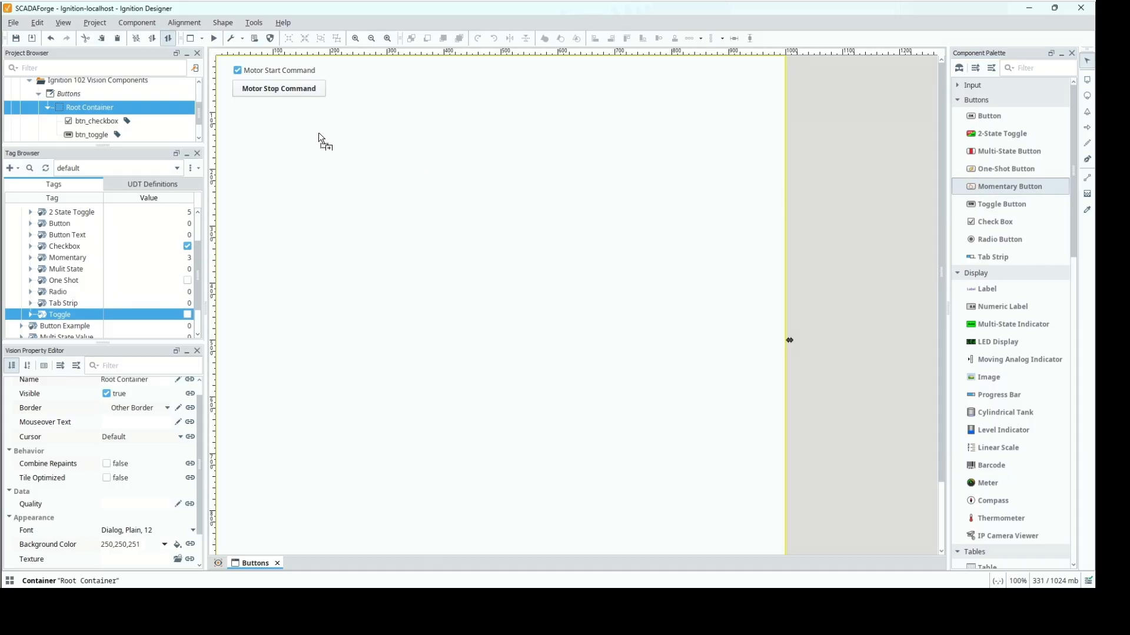
{"action": "left_click_drag", "start_coordinate": [319, 133], "coordinate": [310, 134]}
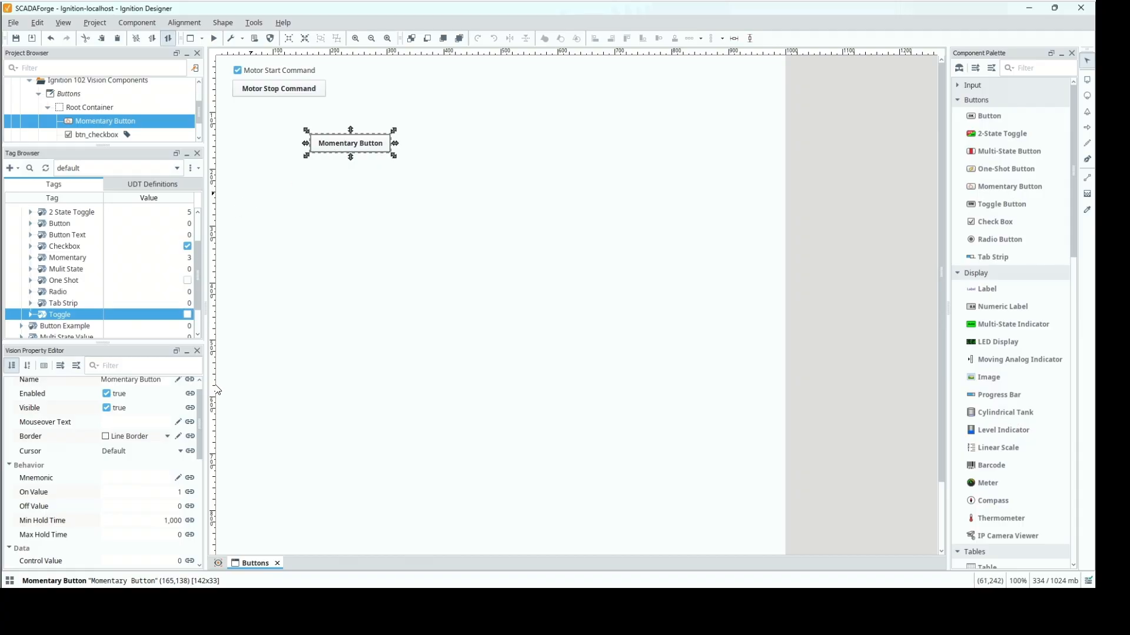
{"action": "left_click", "coordinate": [187, 420]}
{"action": "left_click", "coordinate": [185, 405]}
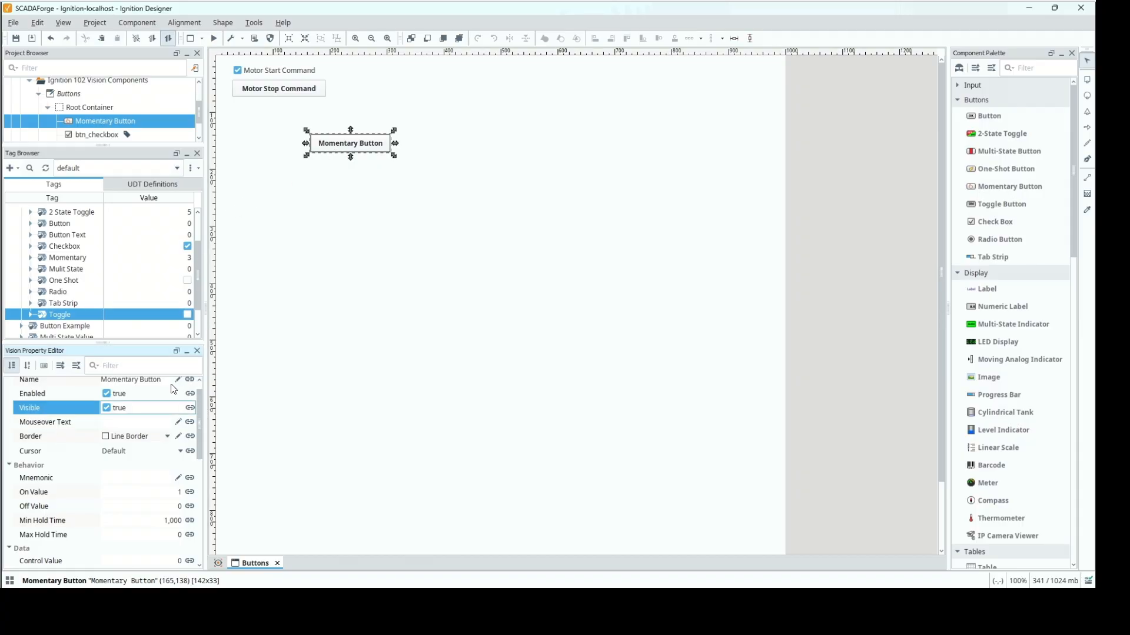
{"action": "left_click", "coordinate": [168, 382]}
{"action": "type", "text": "b"}
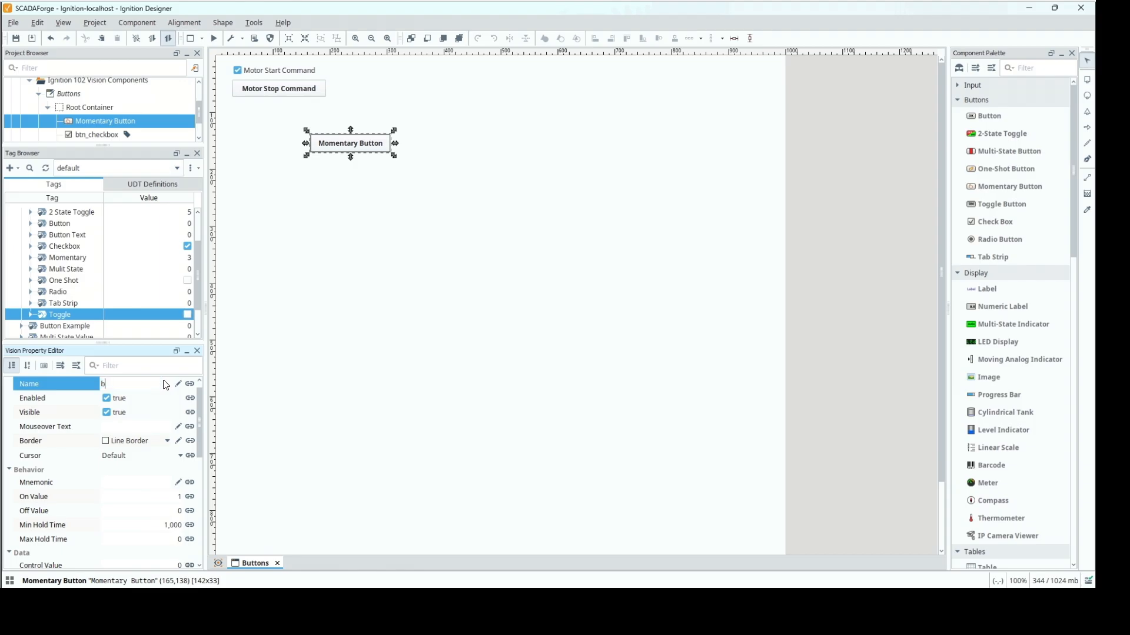
{"action": "type", "text": "tn_momentary"}
Set the momentary button's On Value to 10, Off Value to 5 and Min Hold Time to 5,000
{"action": "left_click_drag", "start_coordinate": [199, 425], "coordinate": [204, 500]}
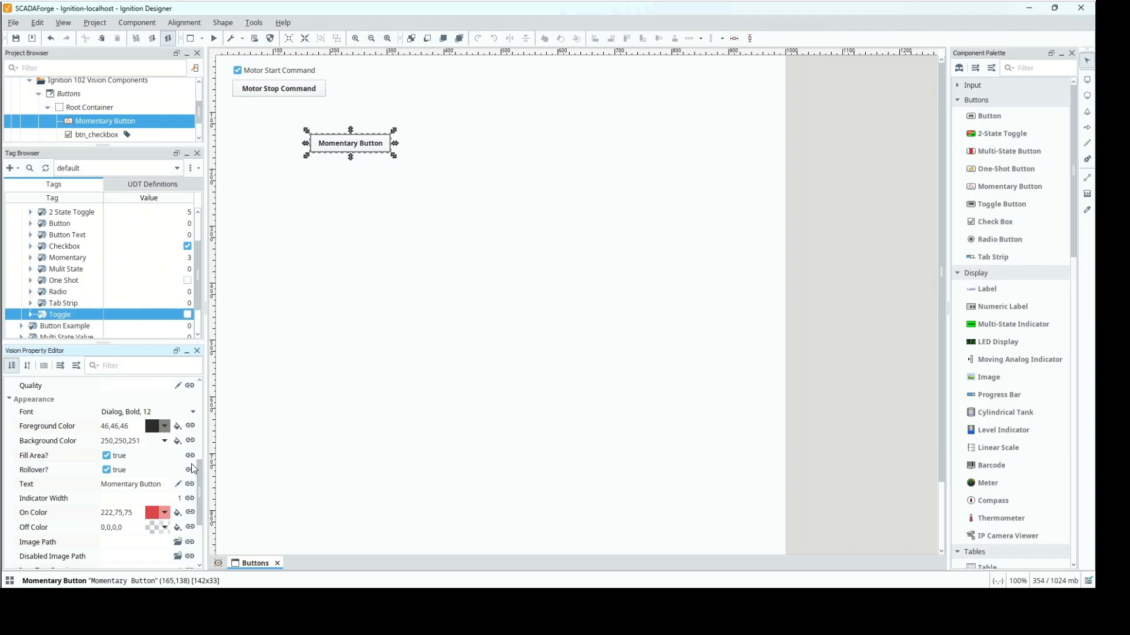
{"action": "left_click_drag", "start_coordinate": [204, 477], "coordinate": [201, 409]}
{"action": "scroll", "coordinate": [200, 415], "scroll_direction": "down", "scroll_amount": 5}
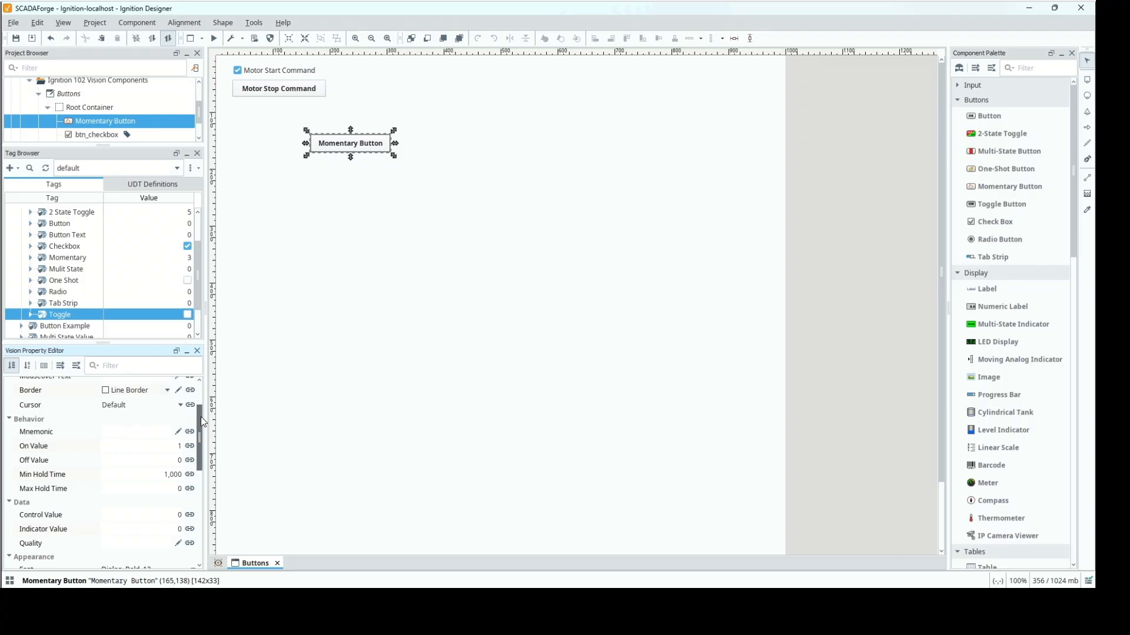
{"action": "left_click_drag", "start_coordinate": [202, 425], "coordinate": [201, 425]}
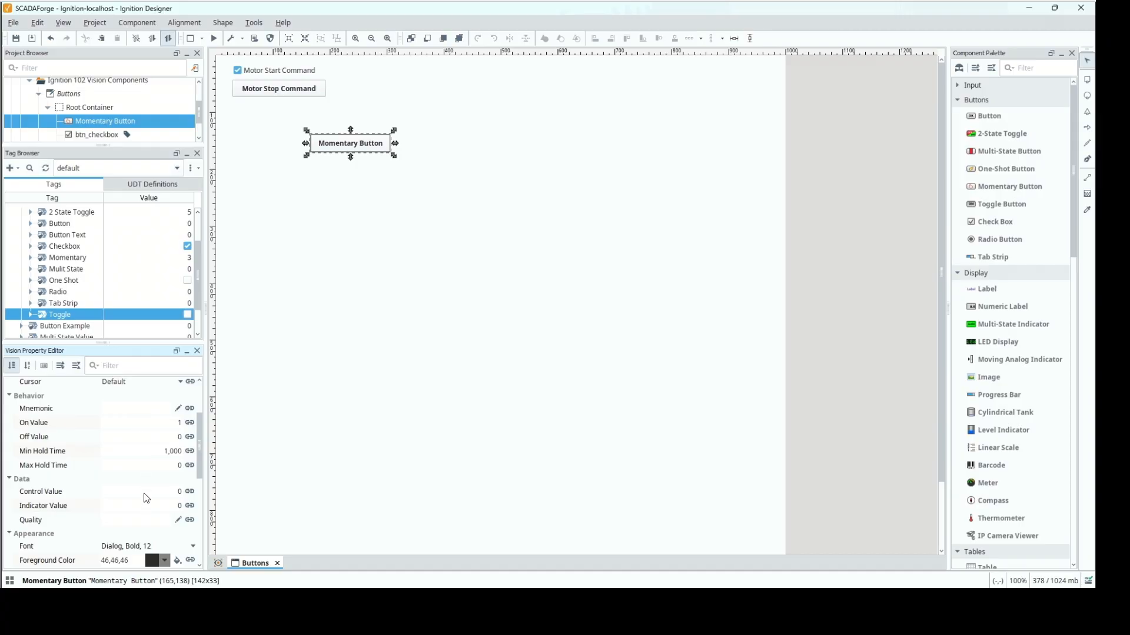
{"action": "left_click", "coordinate": [159, 424]}
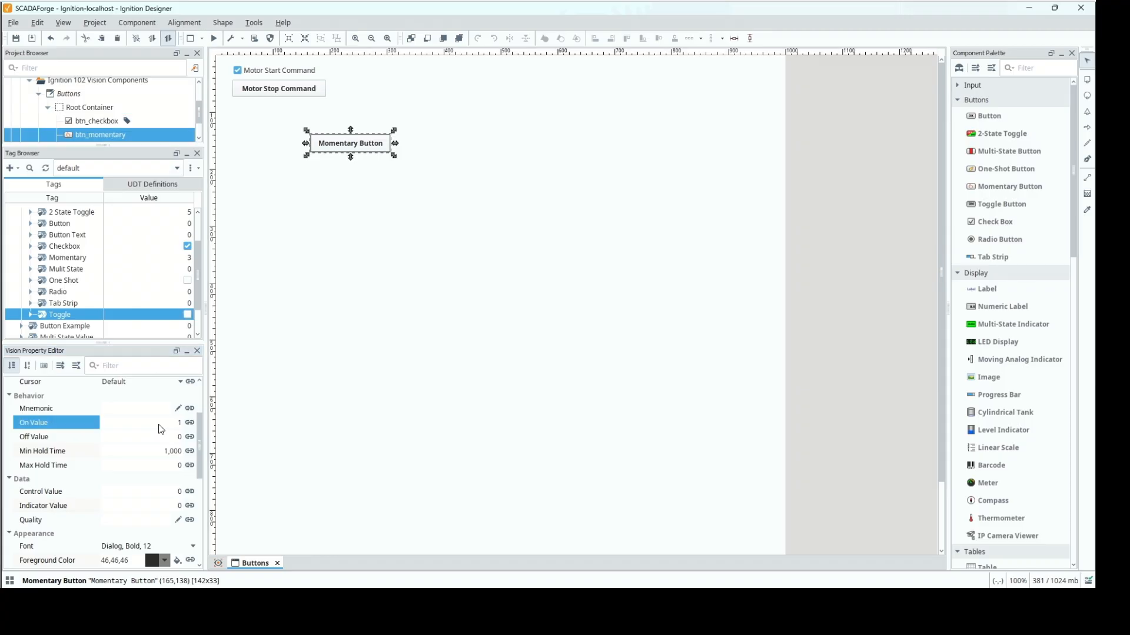
{"action": "left_click", "coordinate": [159, 424]}
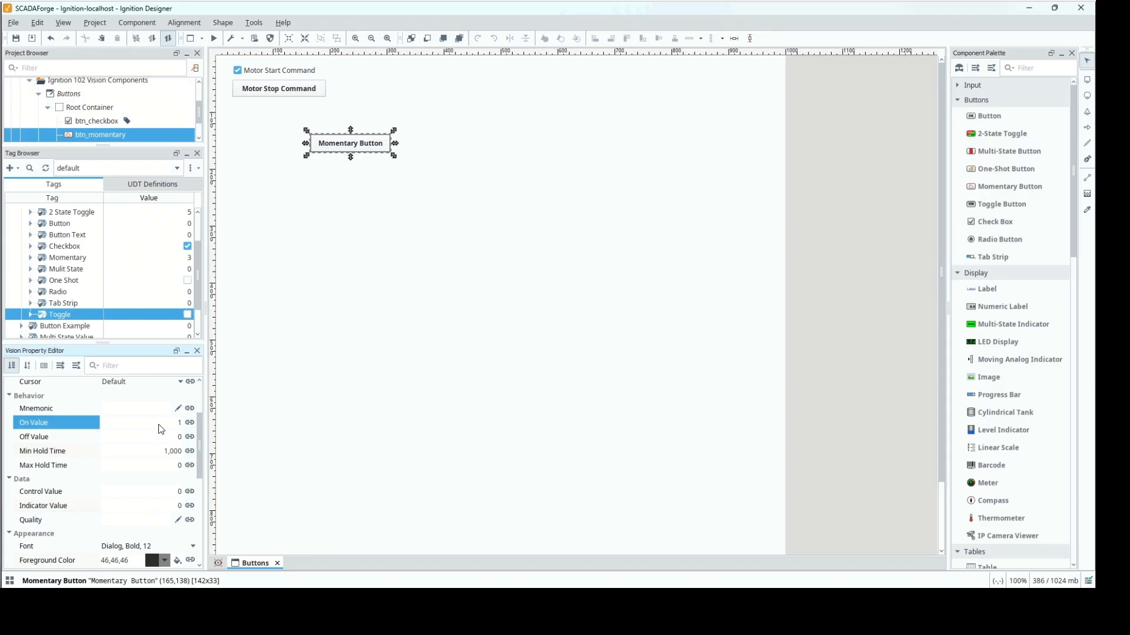
{"action": "type", "text": "0"}
{"action": "key", "text": "Return"}
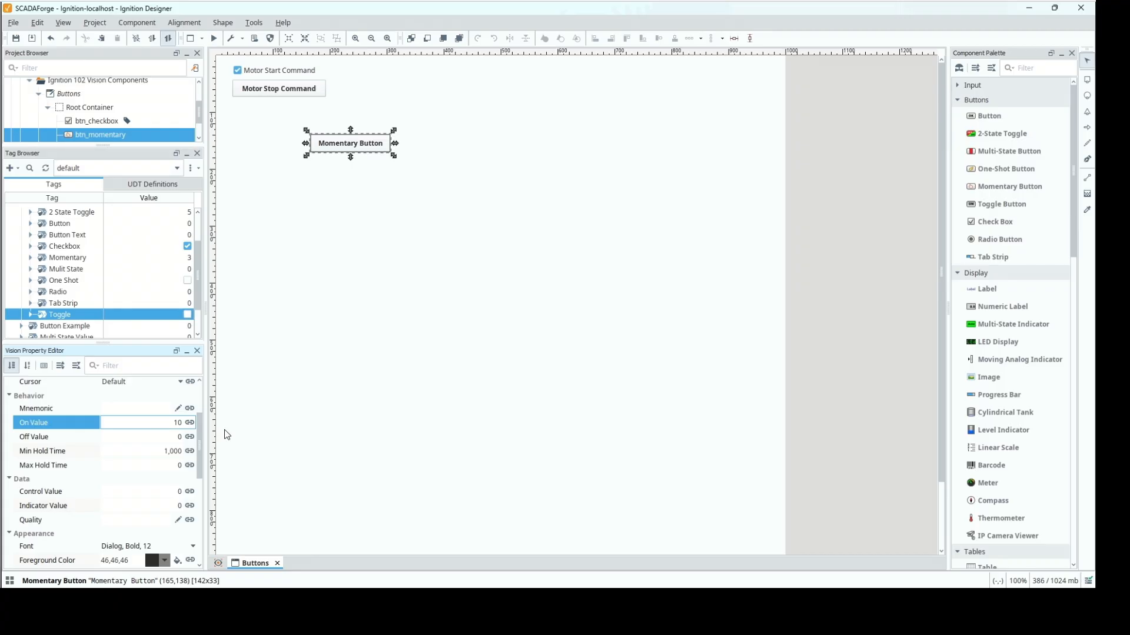
{"action": "left_click", "coordinate": [166, 439]}
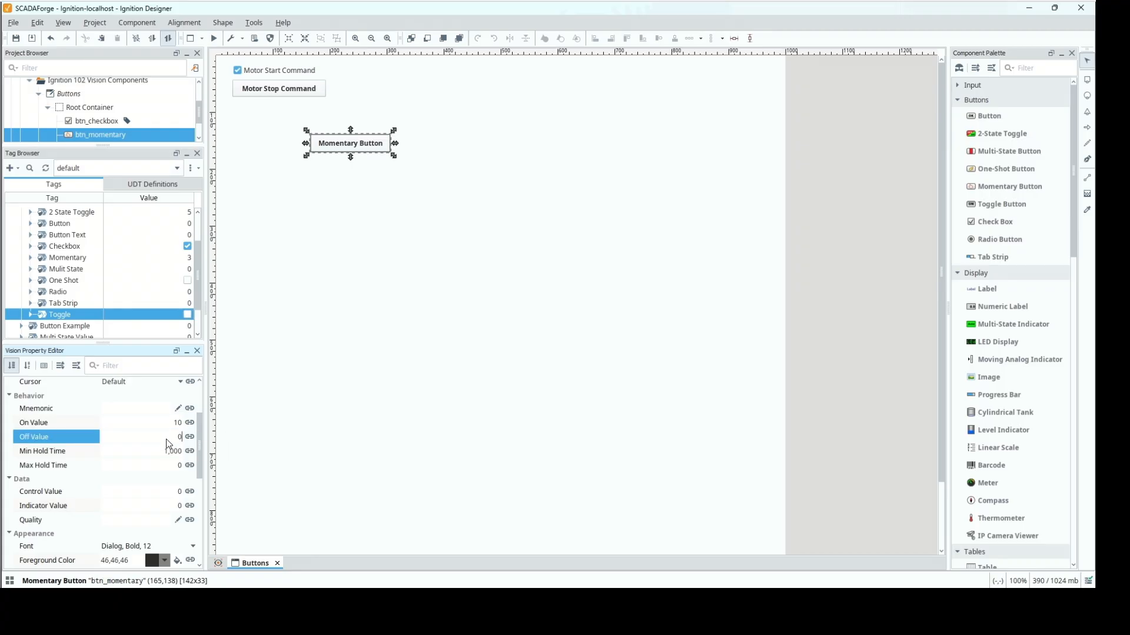
{"action": "key", "text": "Return"}
{"action": "left_click", "coordinate": [140, 450]}
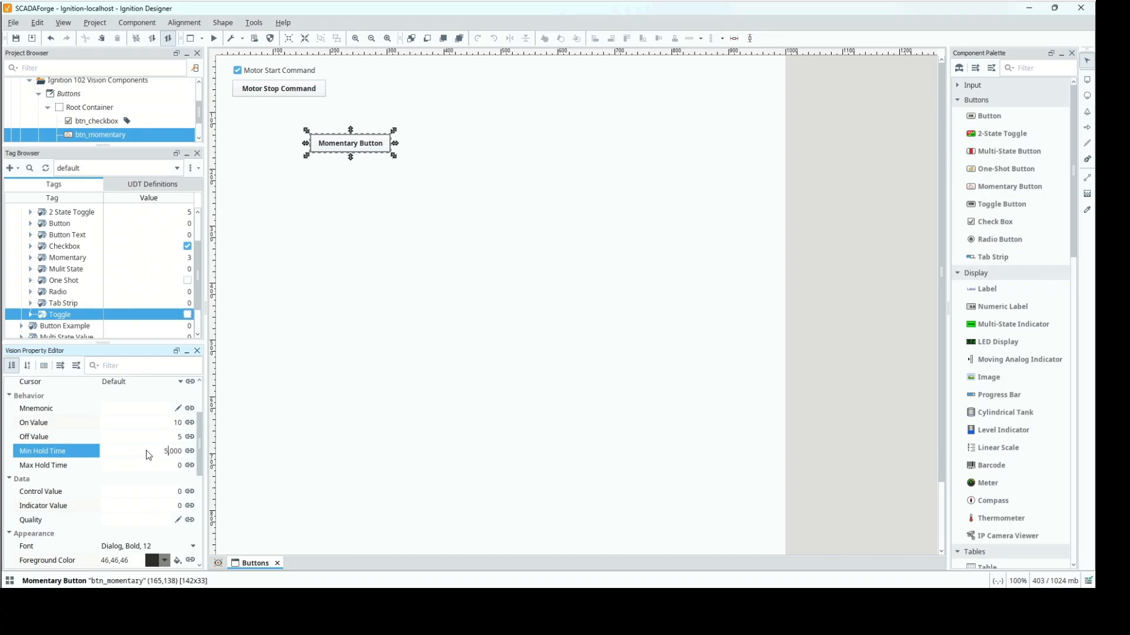
{"action": "key", "text": "Return"}
Bind the momentary button's Control Value bidirectionally to the tag [default]Ignition 102/Buttons/Momentary
{"action": "right_click", "coordinate": [58, 259]}
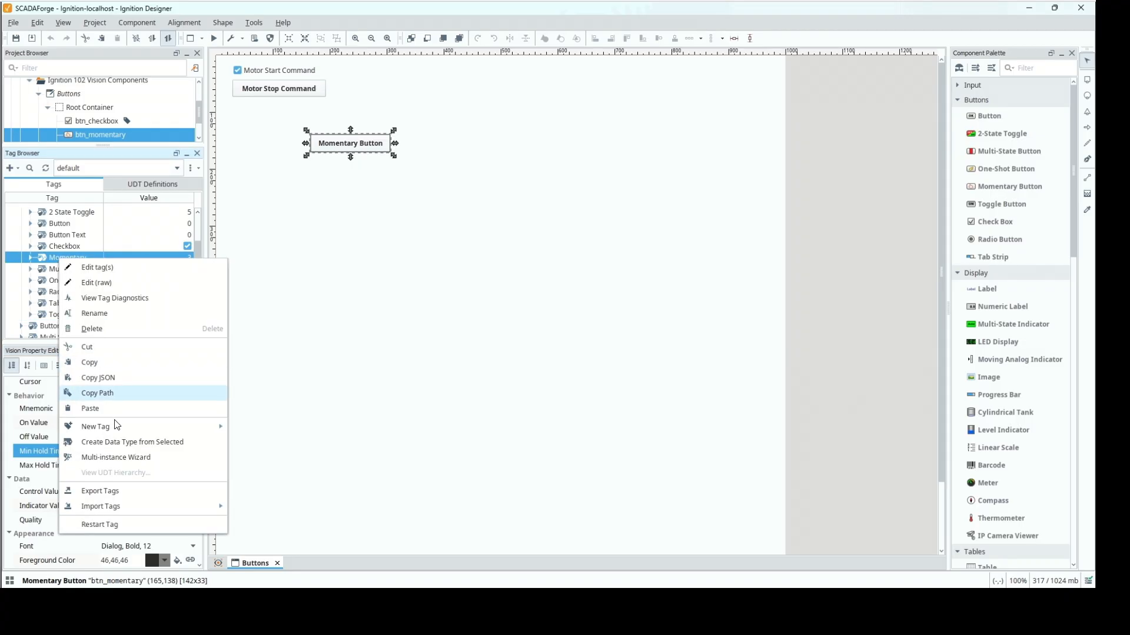
{"action": "left_click", "coordinate": [111, 398]}
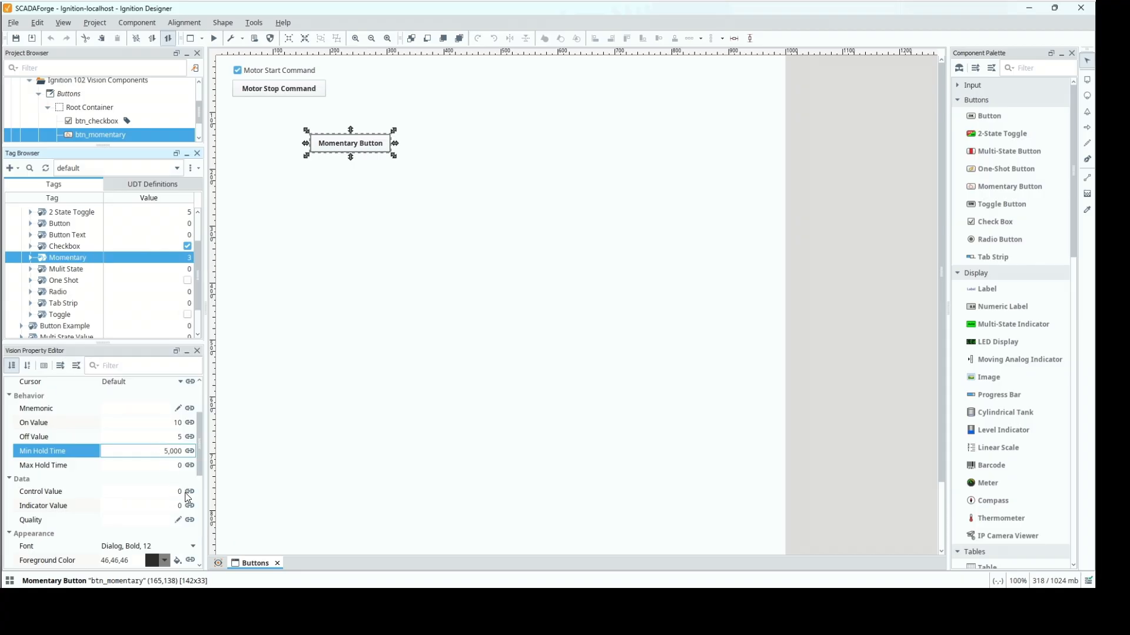
{"action": "left_click", "coordinate": [189, 492]}
{"action": "left_click", "coordinate": [347, 140]}
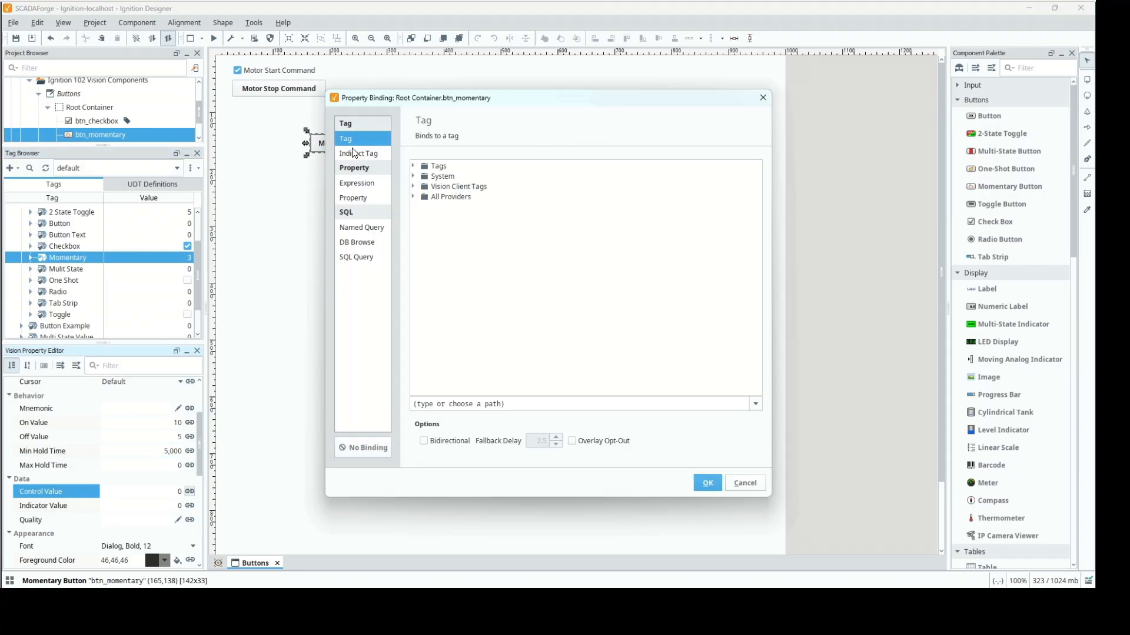
{"action": "left_click", "coordinate": [501, 400]}
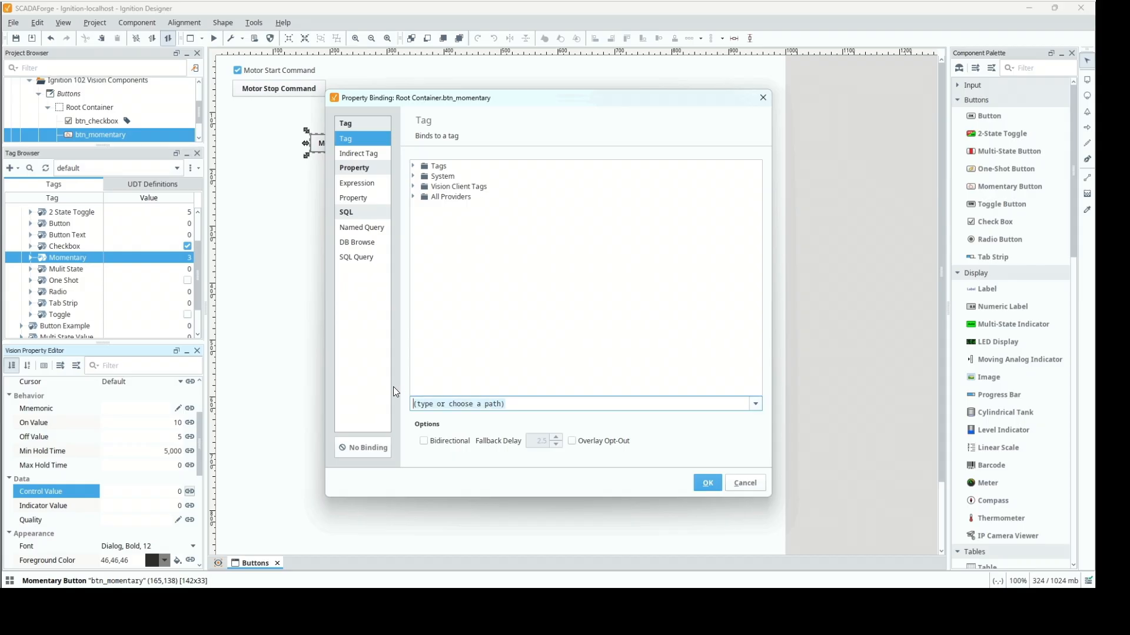
{"action": "key", "text": "ctrl+v"}
{"action": "left_click", "coordinate": [424, 441]}
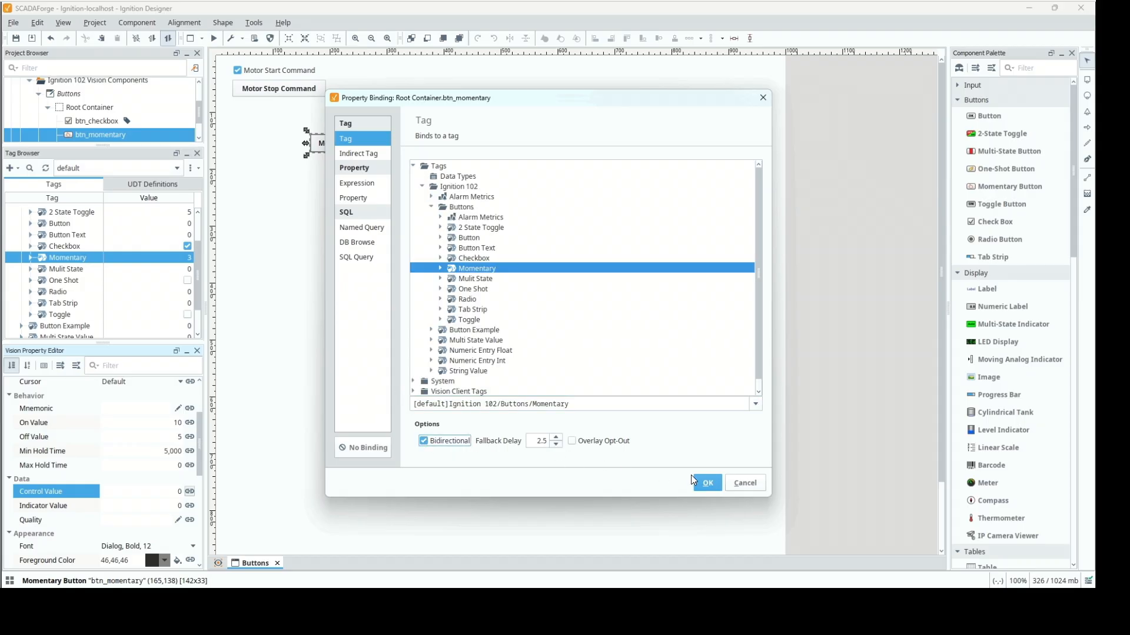
{"action": "left_click", "coordinate": [709, 484]}
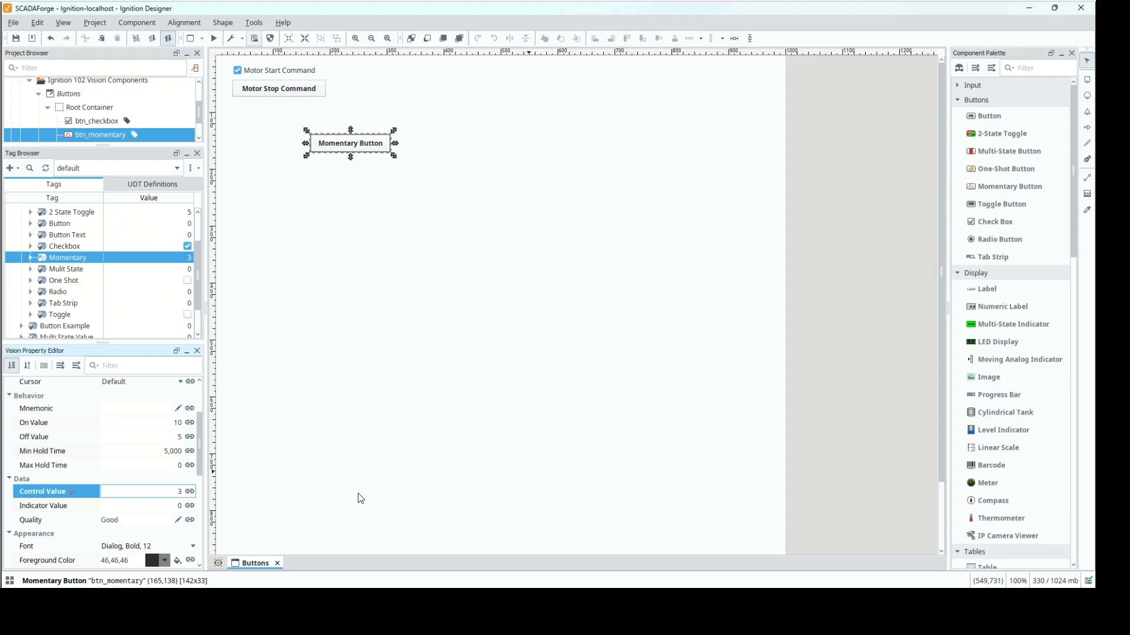
Bind the momentary button's Indicator Value to the Control Value property of btn_momentary
{"action": "left_click", "coordinate": [189, 507]}
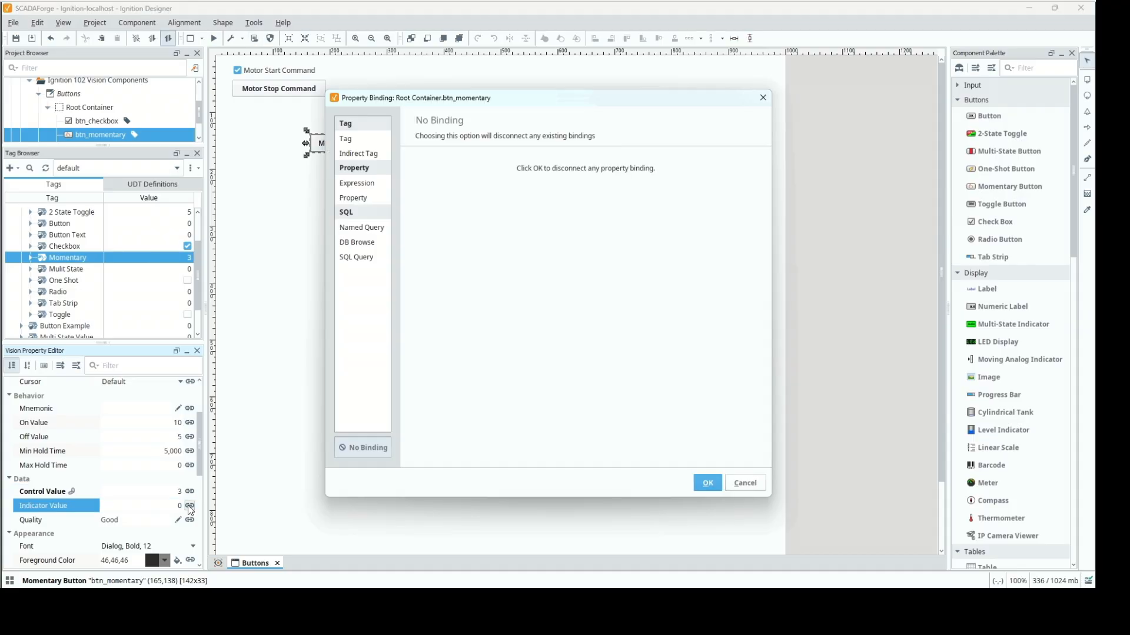
{"action": "left_click", "coordinate": [352, 201]}
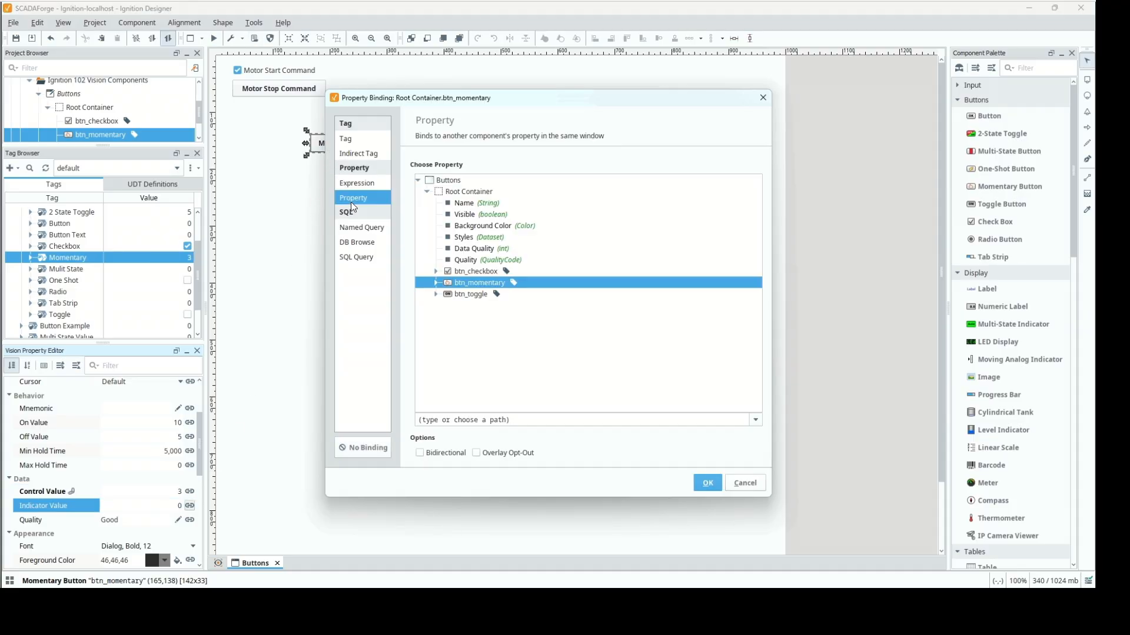
{"action": "left_click", "coordinate": [436, 284]}
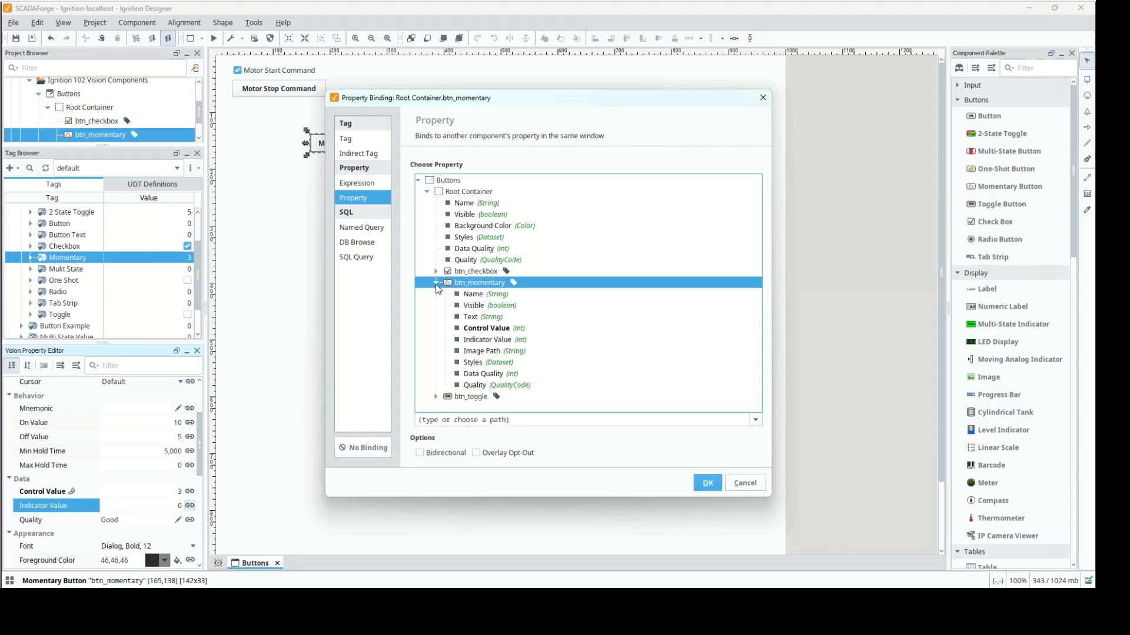
{"action": "left_click", "coordinate": [469, 330]}
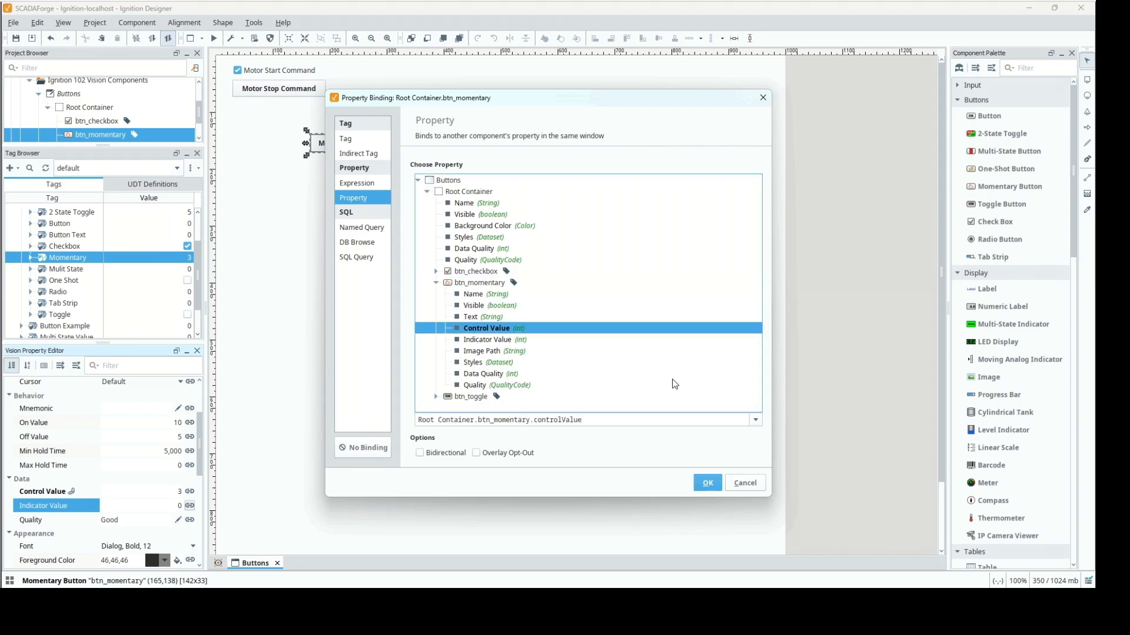
{"action": "left_click", "coordinate": [708, 484]}
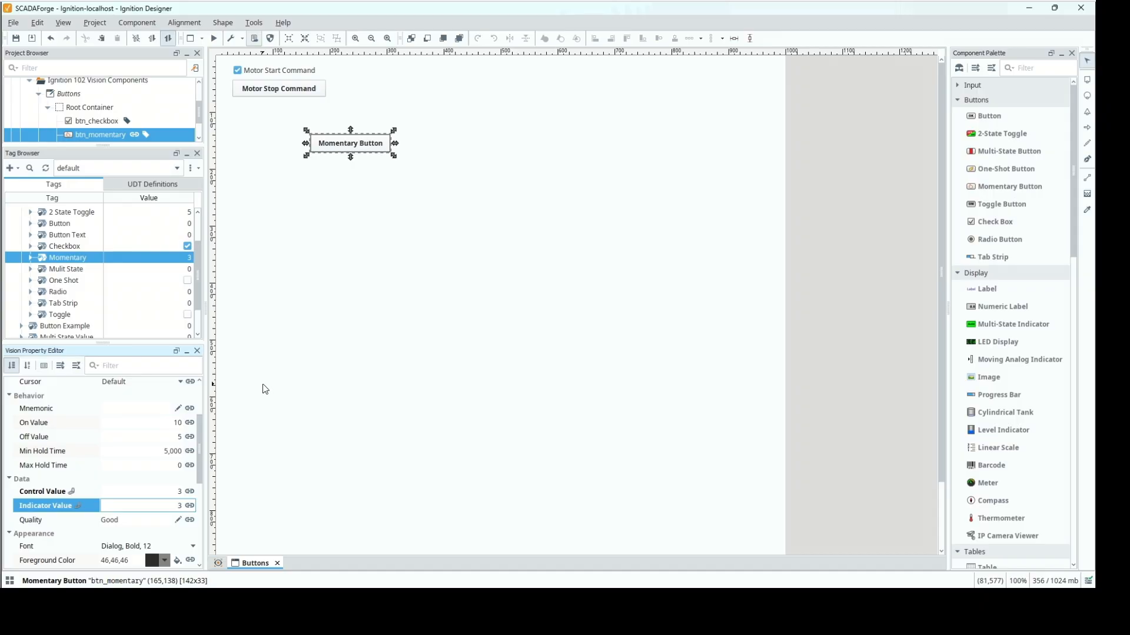
Open the style customizer for btn_momentary and use Indicator Value as driving property with Background Color as styled property
{"action": "right_click", "coordinate": [353, 141]}
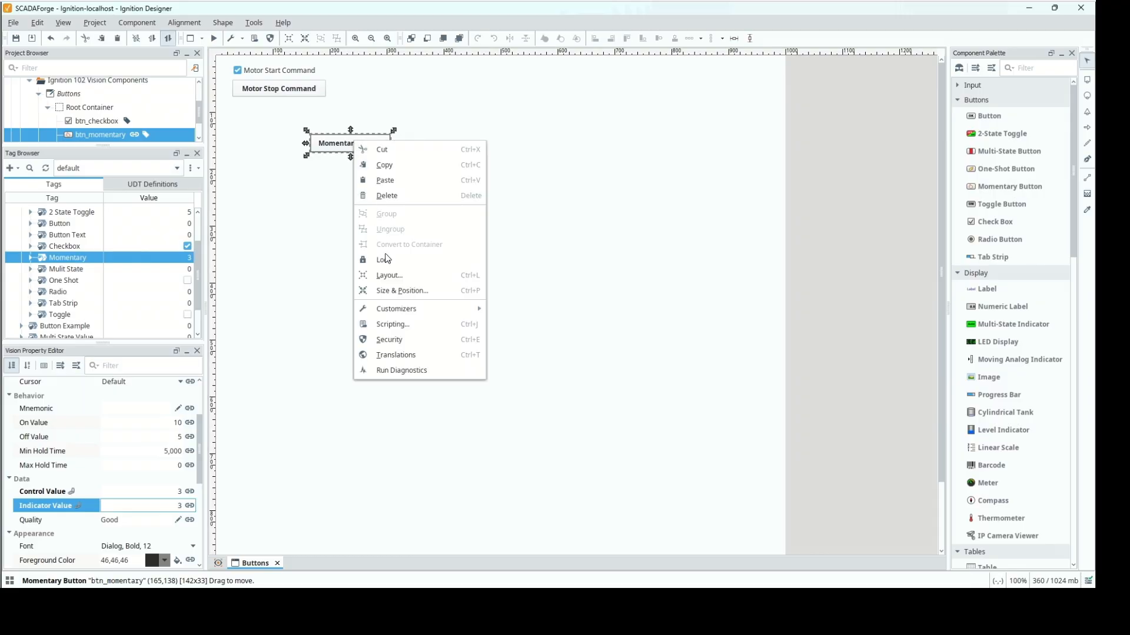
{"action": "mouse_move", "coordinate": [410, 310]}
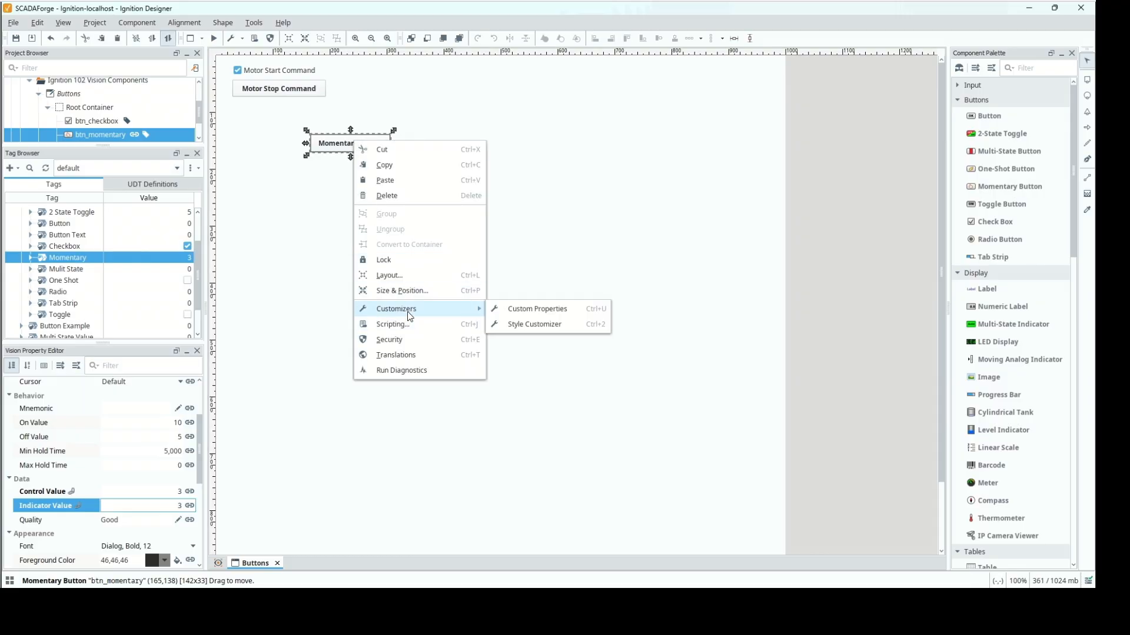
{"action": "left_click", "coordinate": [531, 331]}
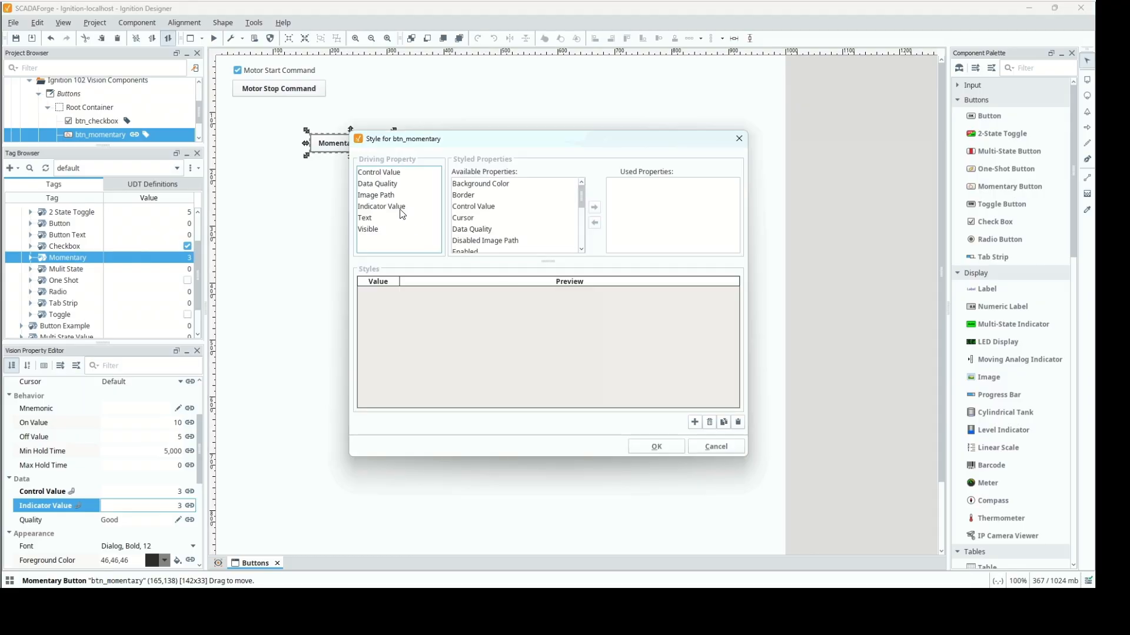
{"action": "left_click", "coordinate": [427, 208]}
{"action": "left_click", "coordinate": [552, 187]}
{"action": "left_click", "coordinate": [595, 208]}
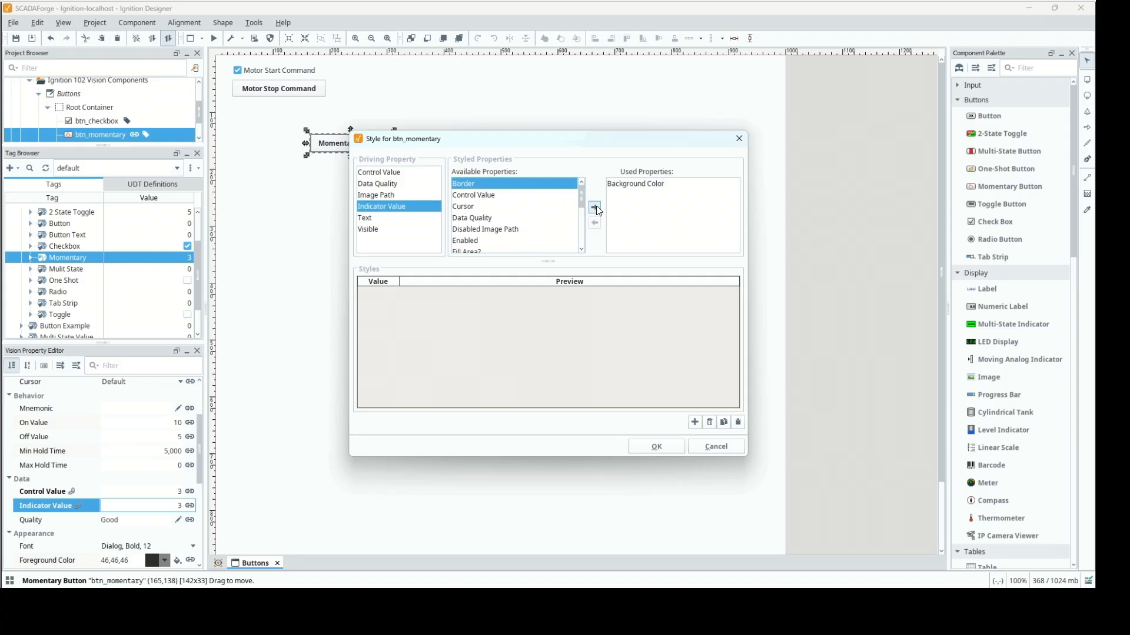
{"action": "left_click", "coordinate": [656, 194]}
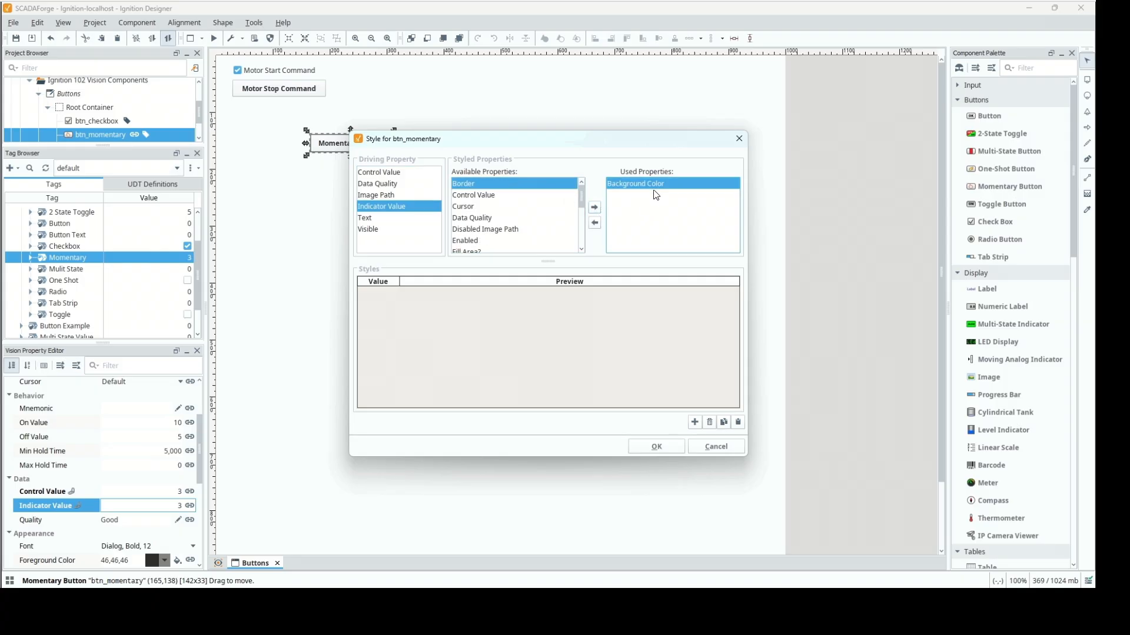
Add two styles for btn_momentary and set their driving values to 5 and 10
{"action": "left_click", "coordinate": [695, 423]}
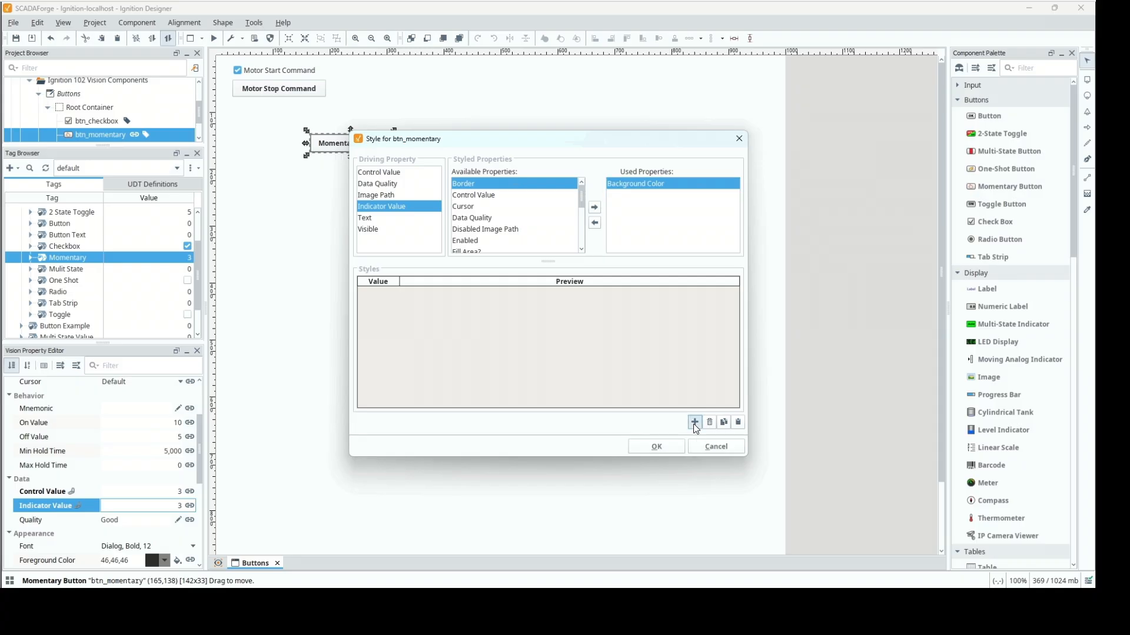
{"action": "left_click", "coordinate": [694, 422]}
{"action": "double_click", "coordinate": [382, 292]}
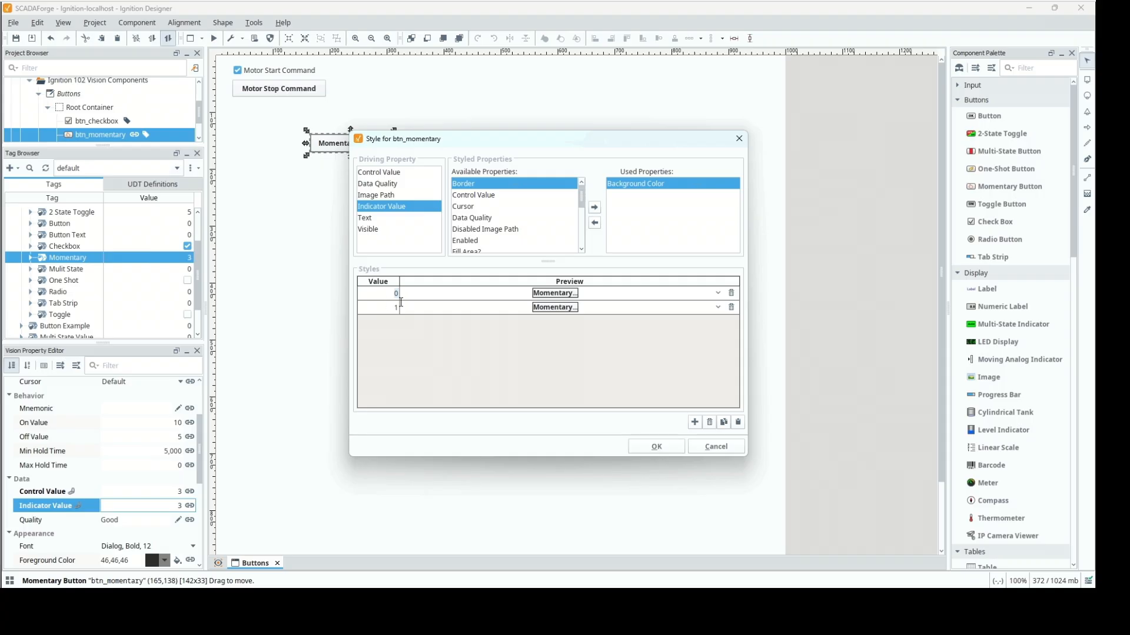
{"action": "type", "text": "5"}
{"action": "double_click", "coordinate": [391, 294]}
{"action": "type", "text": "10"}
{"action": "key", "text": "Return"}
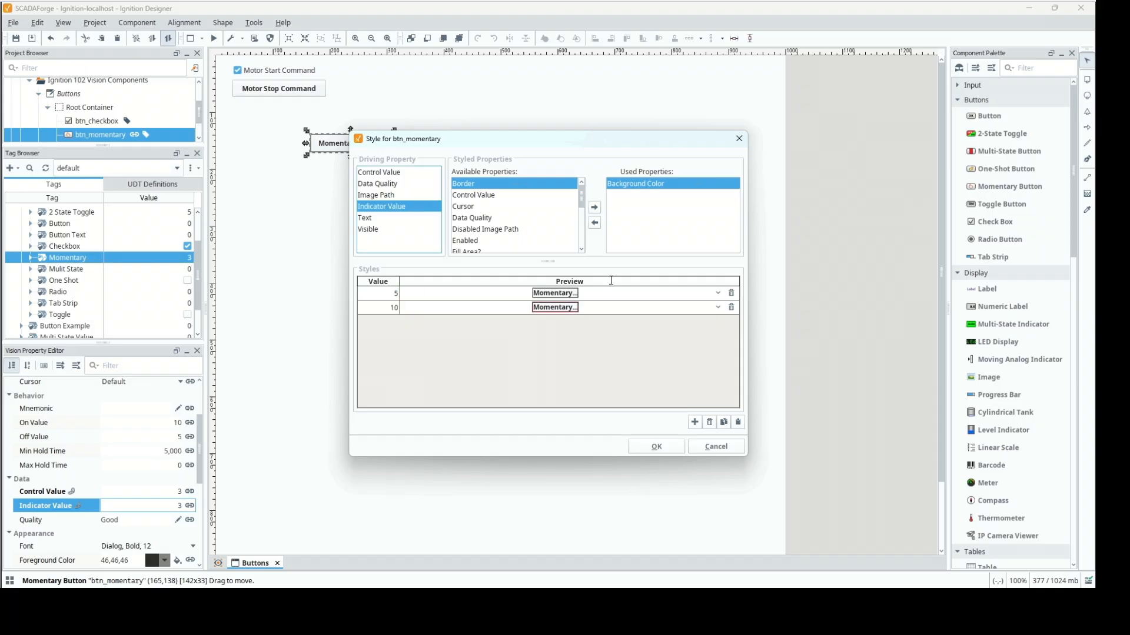
Set the background color to red for value 5 and bright green for value 10
{"action": "left_click", "coordinate": [717, 294]}
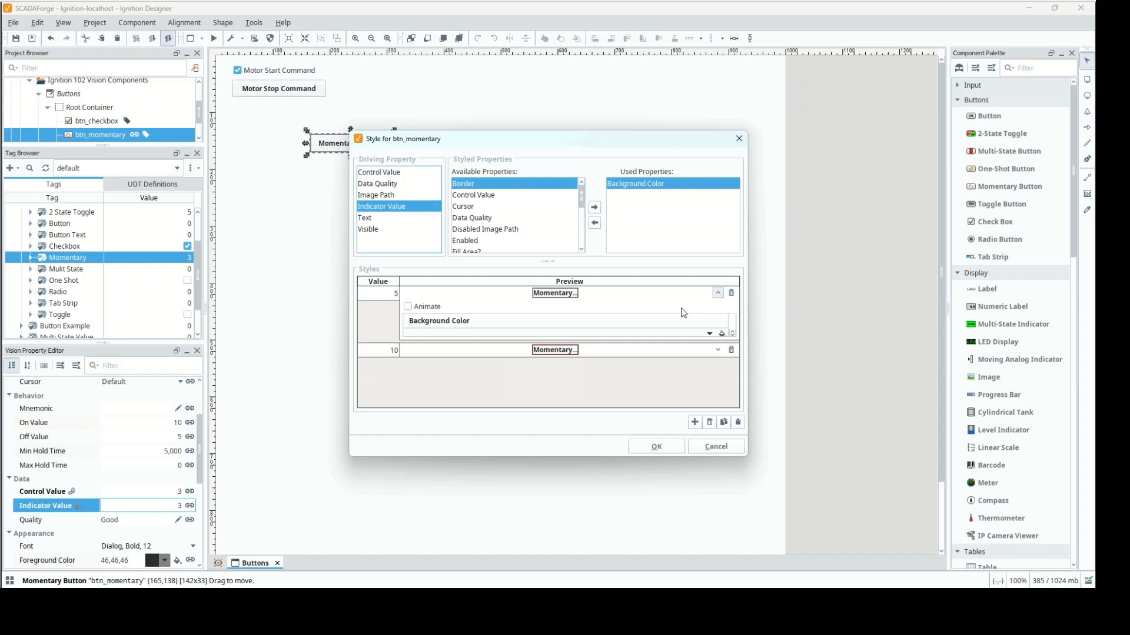
{"action": "left_click", "coordinate": [709, 334]}
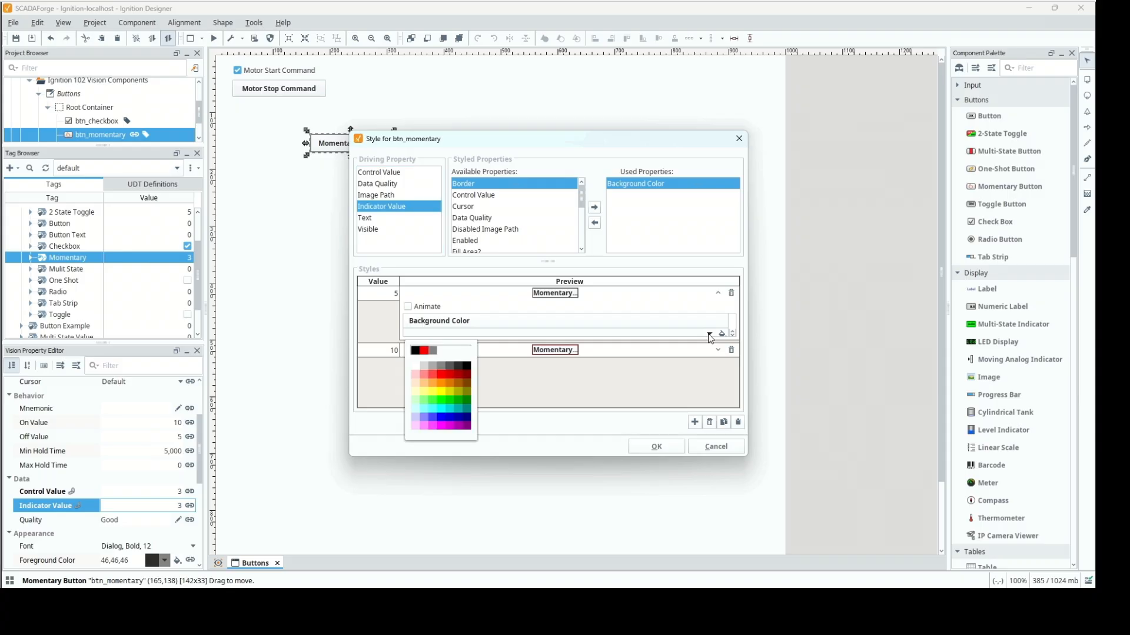
{"action": "left_click", "coordinate": [426, 353]}
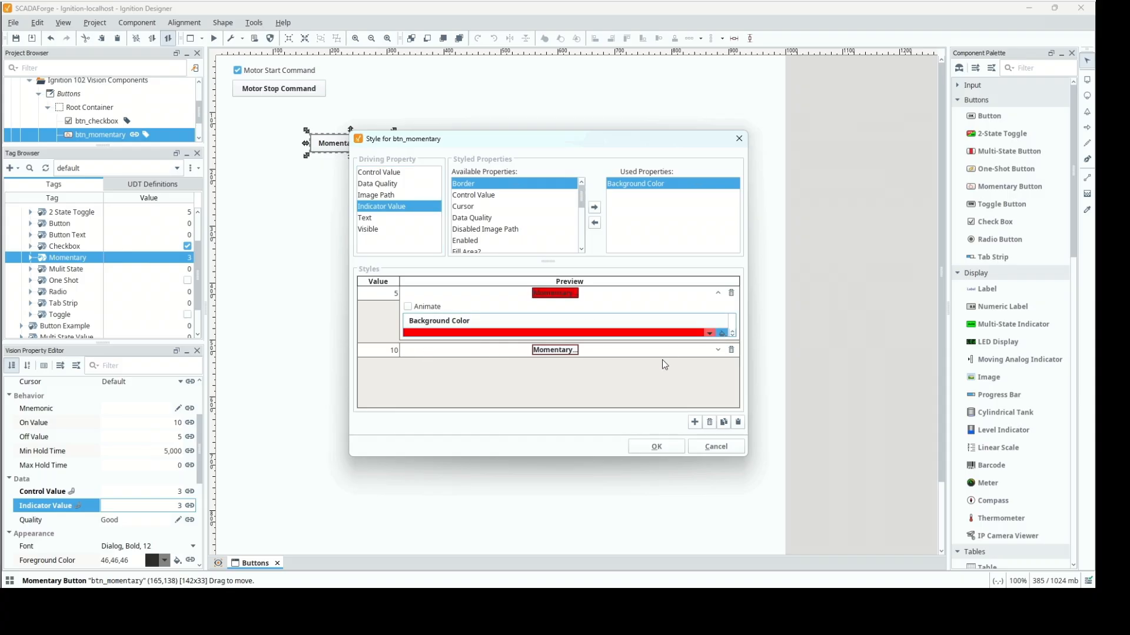
{"action": "left_click", "coordinate": [719, 350]}
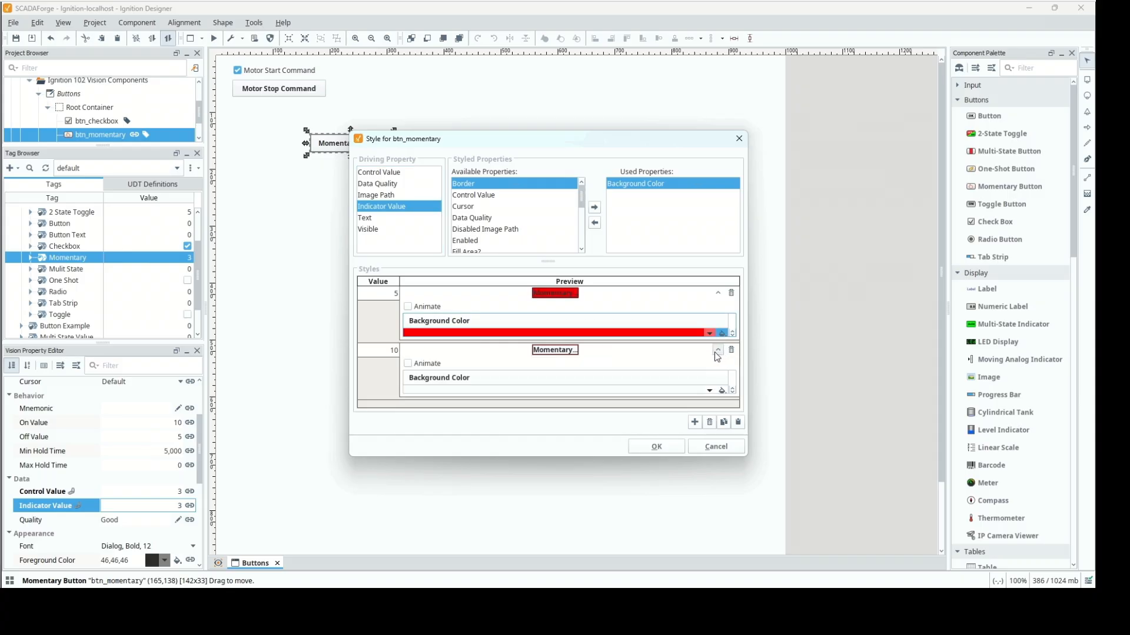
{"action": "left_click", "coordinate": [710, 391]}
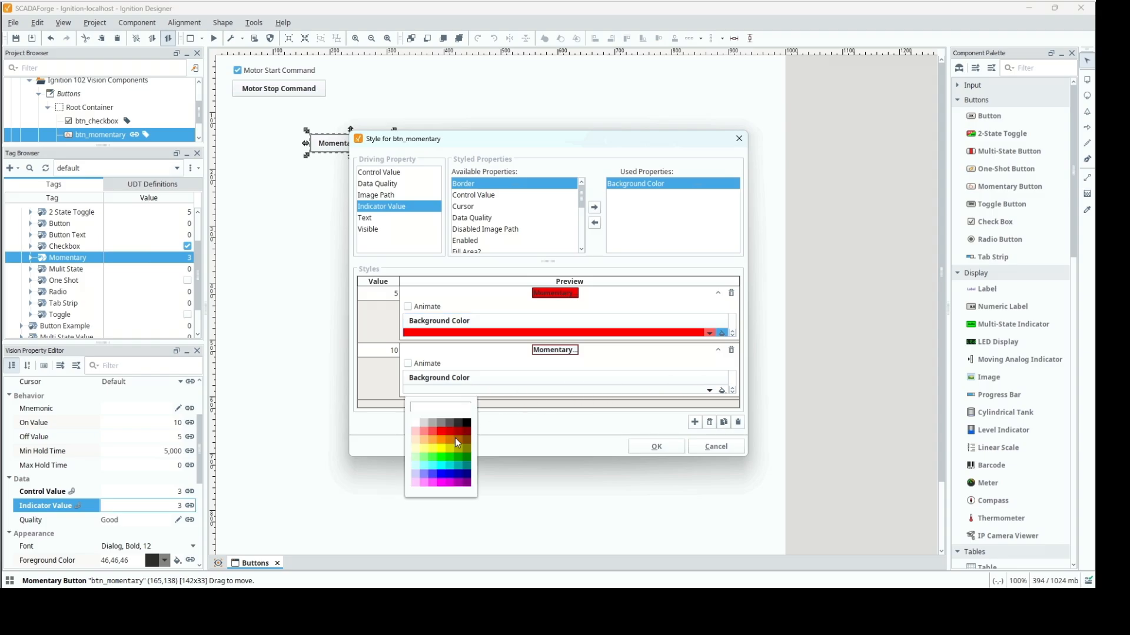
{"action": "left_click", "coordinate": [441, 461]}
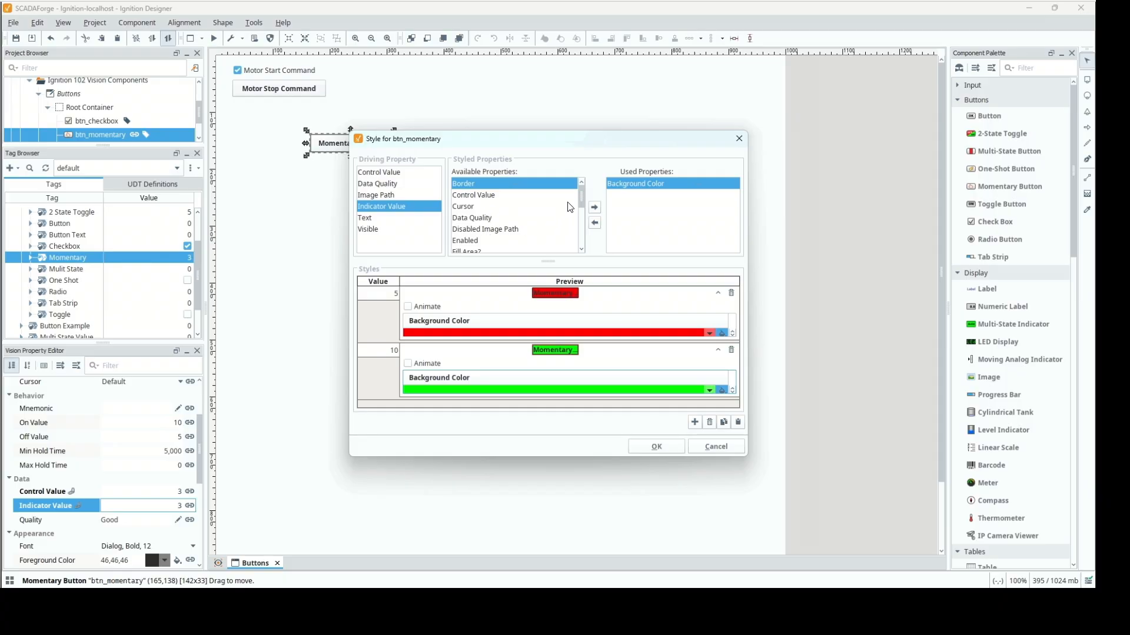
Add Foreground Color to the styled properties, make it white for value 5, and apply the style
{"action": "left_click_drag", "start_coordinate": [579, 192], "coordinate": [579, 209]}
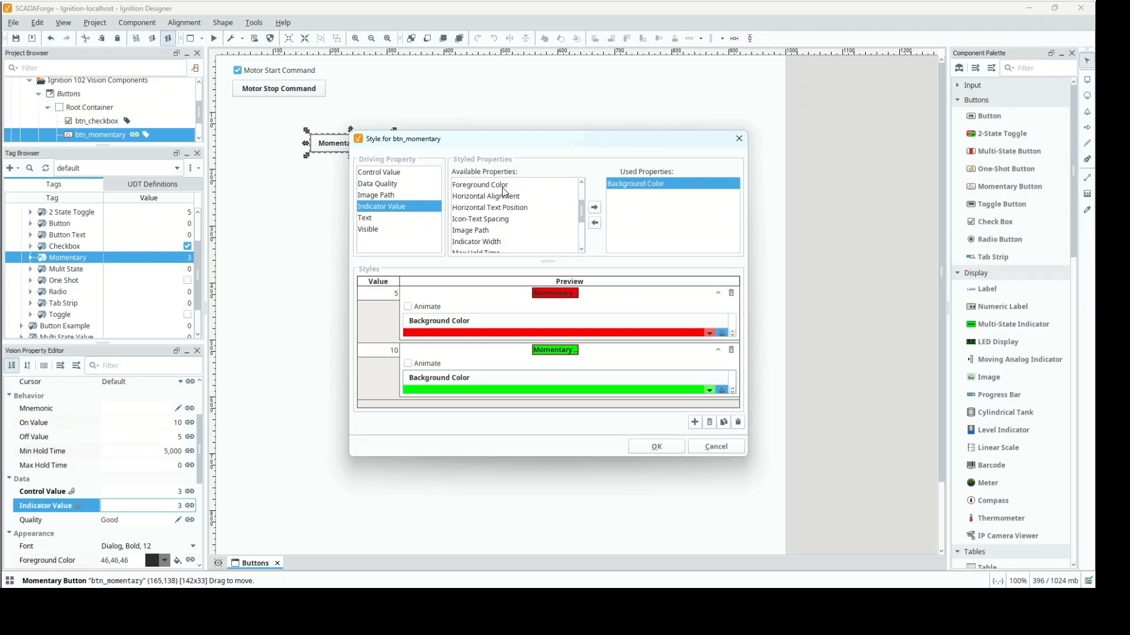
{"action": "left_click", "coordinate": [503, 187]}
{"action": "left_click", "coordinate": [595, 207]}
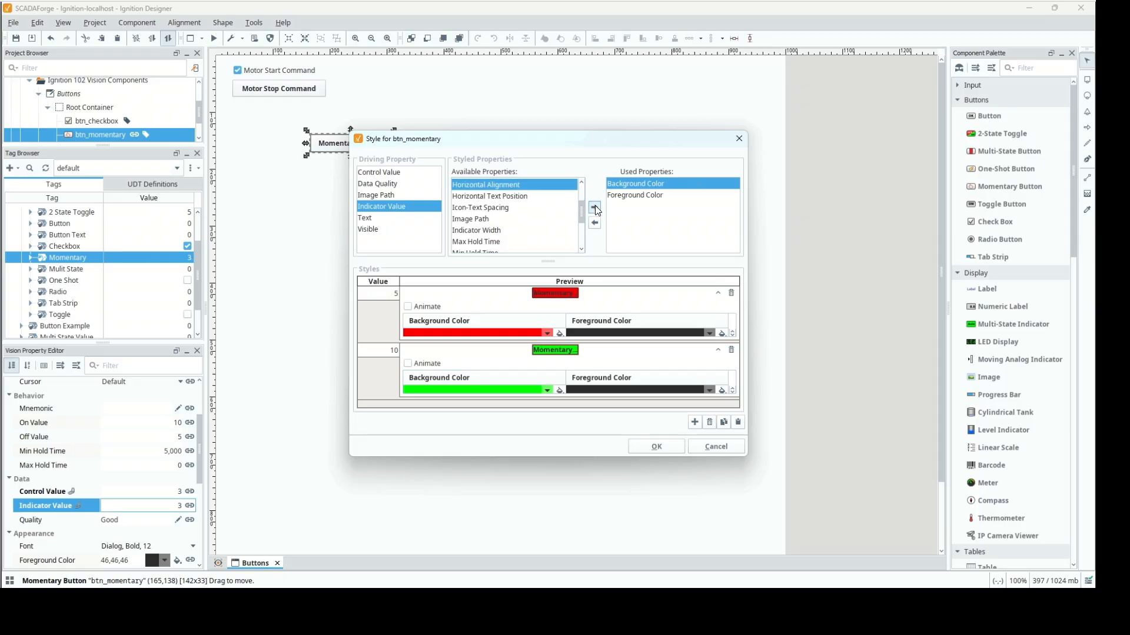
{"action": "left_click", "coordinate": [711, 334]}
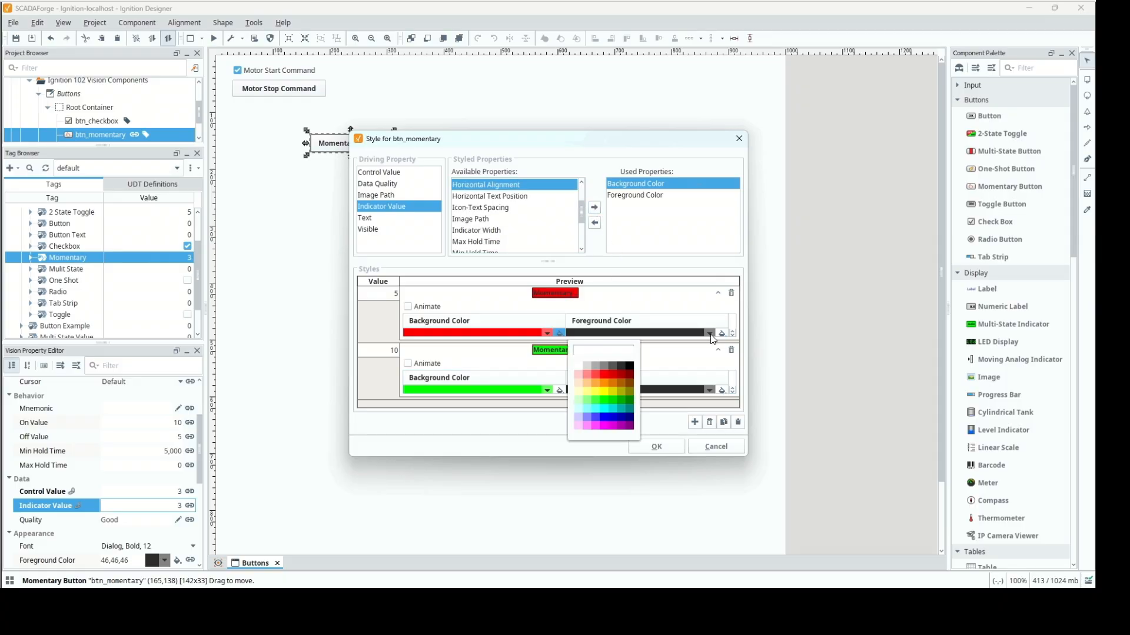
{"action": "left_click", "coordinate": [578, 366]}
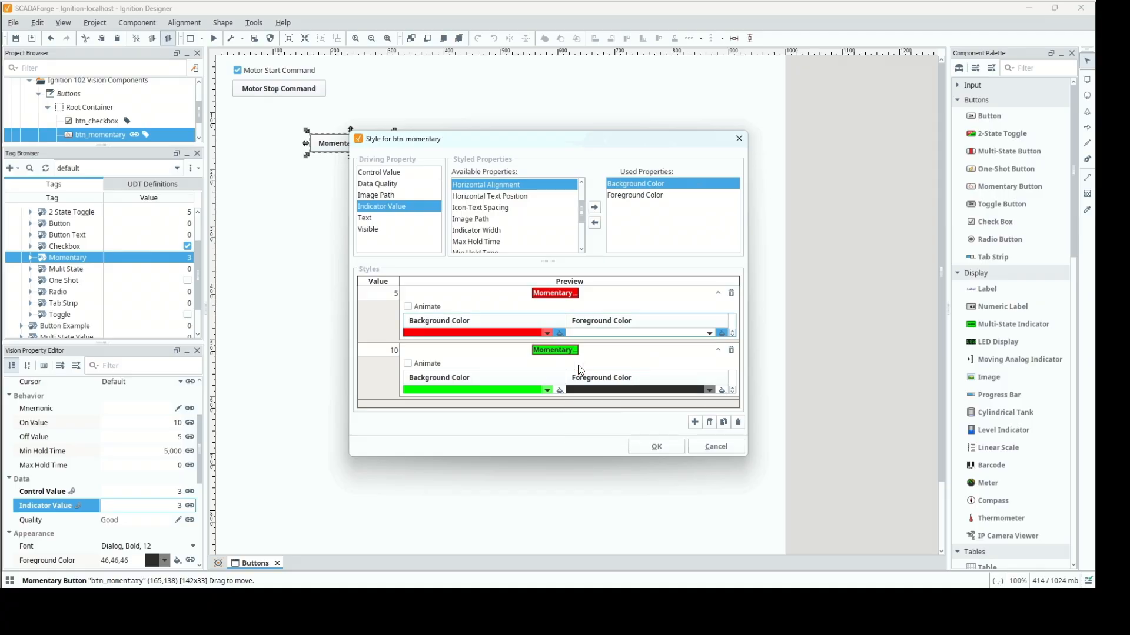
{"action": "left_click", "coordinate": [654, 446]}
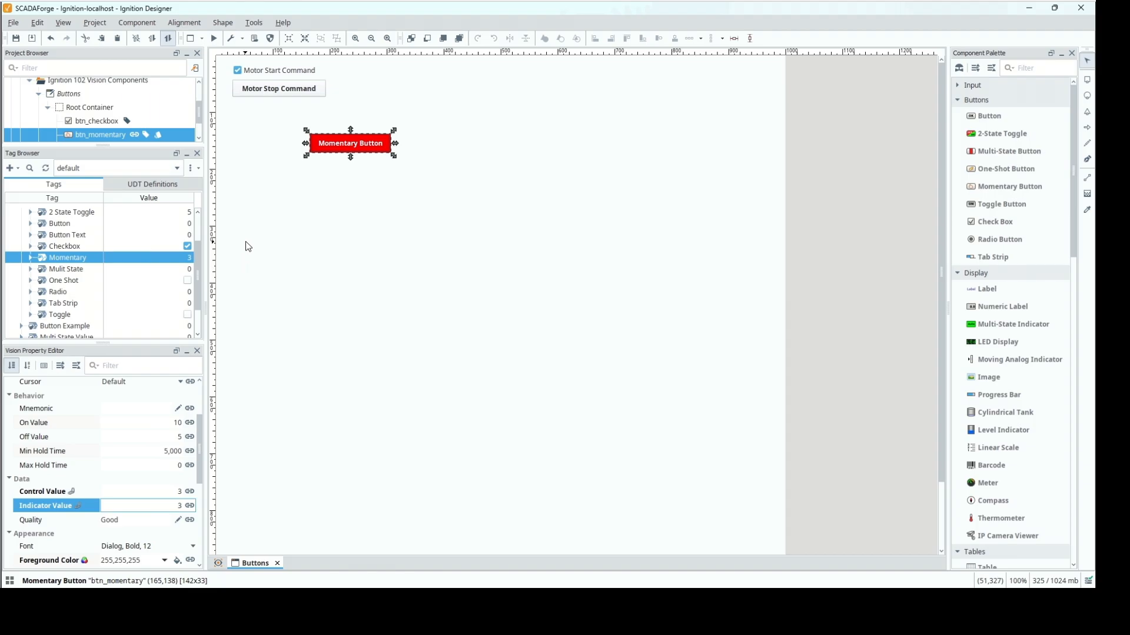
Start preview mode and operate the momentary button to test its tag binding, hold time and style
{"action": "left_click", "coordinate": [214, 39]}
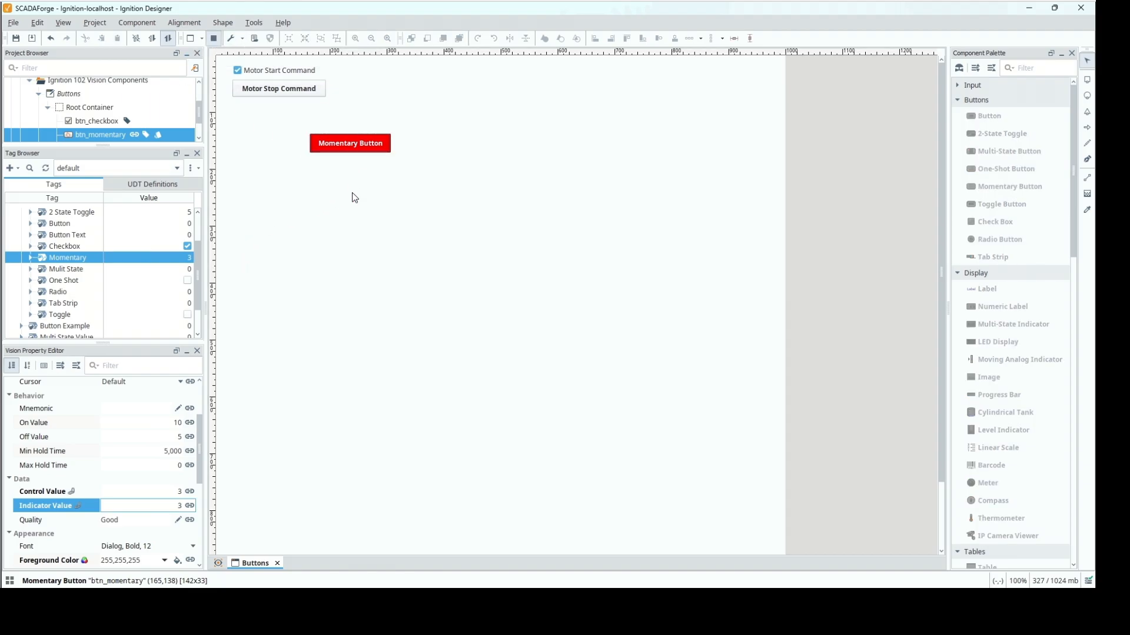
{"action": "left_click", "coordinate": [364, 147]}
{"action": "mouse_move", "coordinate": [70, 457]}
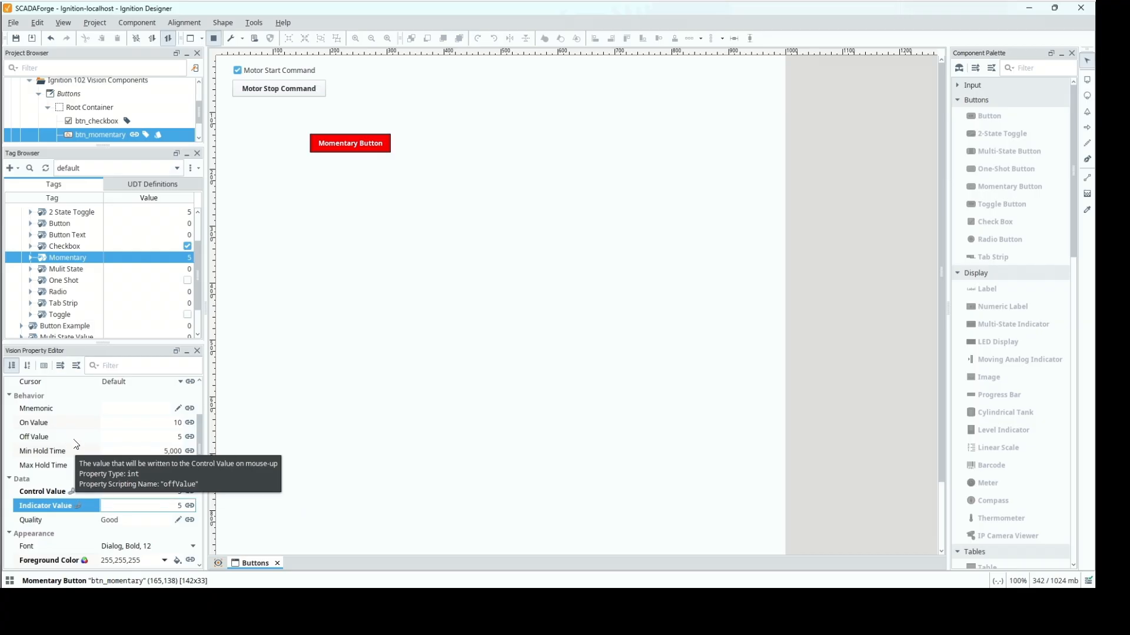
Set the momentary button's Min Hold Time to 1,000 and test the button again in preview mode
{"action": "left_click", "coordinate": [143, 456]}
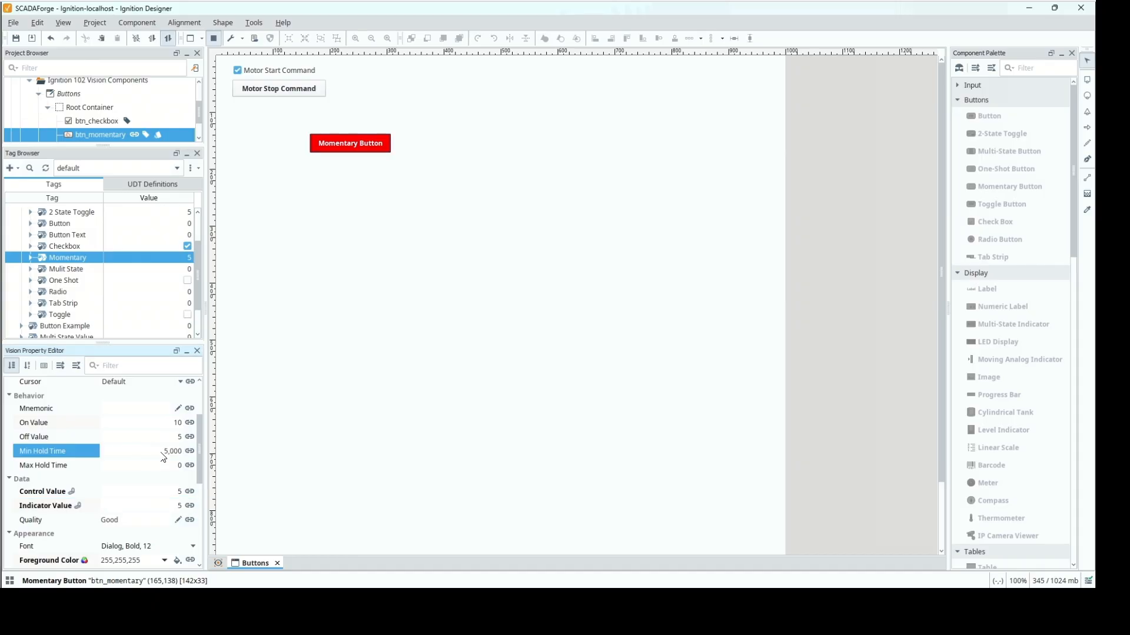
{"action": "key", "text": "Delete"}
{"action": "key", "text": "Delete"}
{"action": "type", "text": "1"}
{"action": "left_click", "coordinate": [369, 154]}
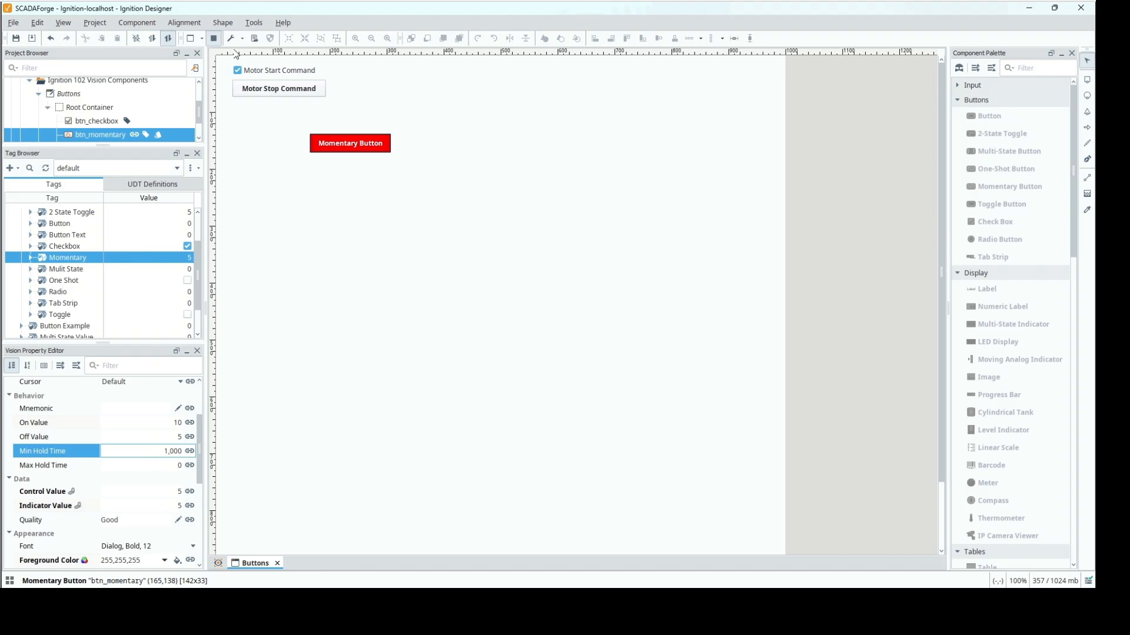
Leave preview mode and move the momentary button directly beneath the Motor Stop Command button
{"action": "left_click", "coordinate": [214, 39]}
{"action": "left_click_drag", "start_coordinate": [353, 148], "coordinate": [279, 118]}
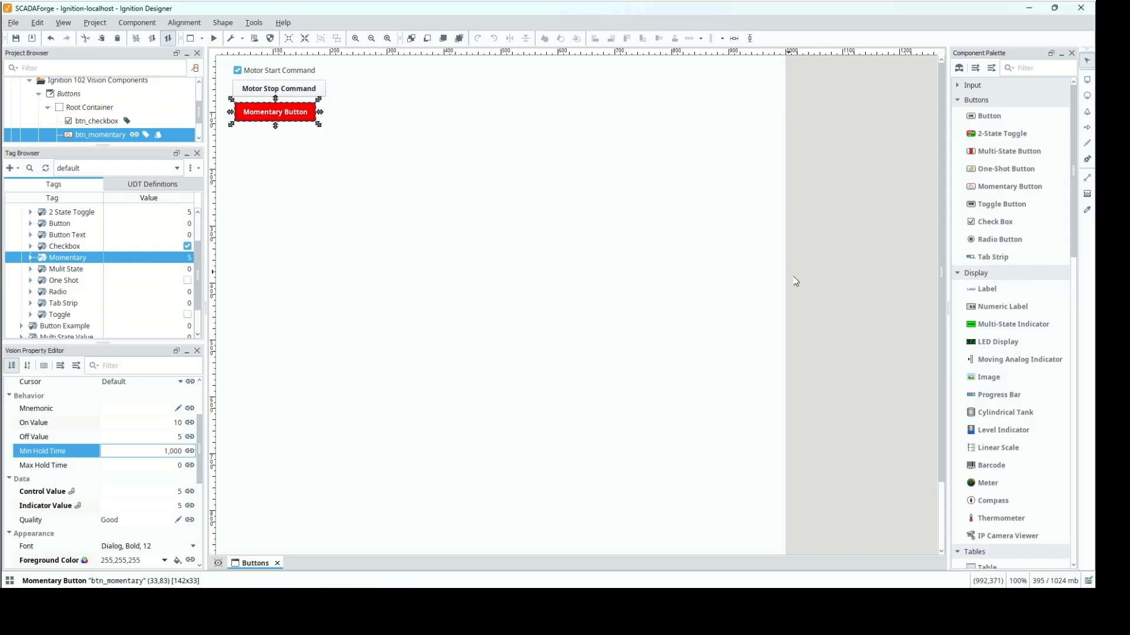
Add a One-Shot Button to the open area of the window and name it btn_oneshot
{"action": "left_click_drag", "start_coordinate": [1022, 168], "coordinate": [408, 215]}
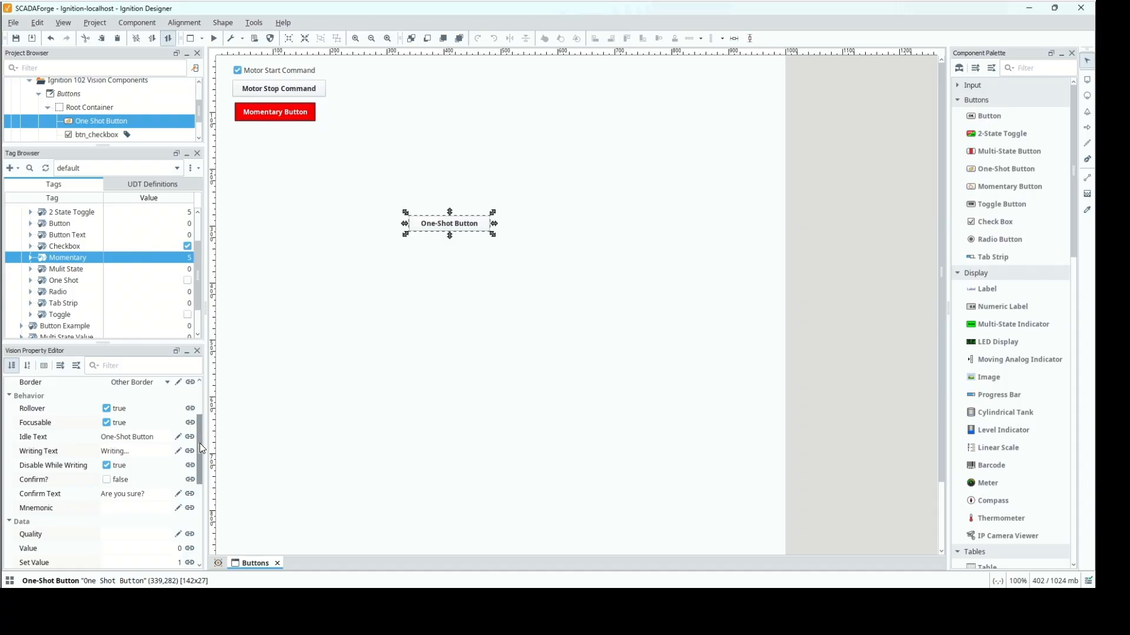
{"action": "left_click_drag", "start_coordinate": [199, 442], "coordinate": [195, 375]}
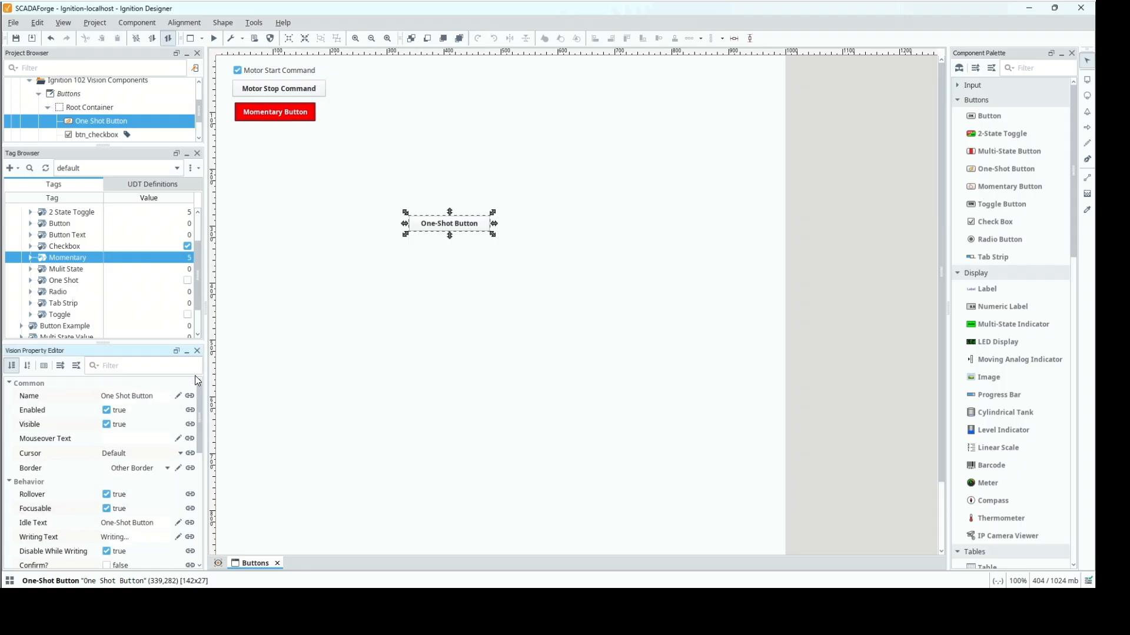
{"action": "left_click", "coordinate": [157, 398]}
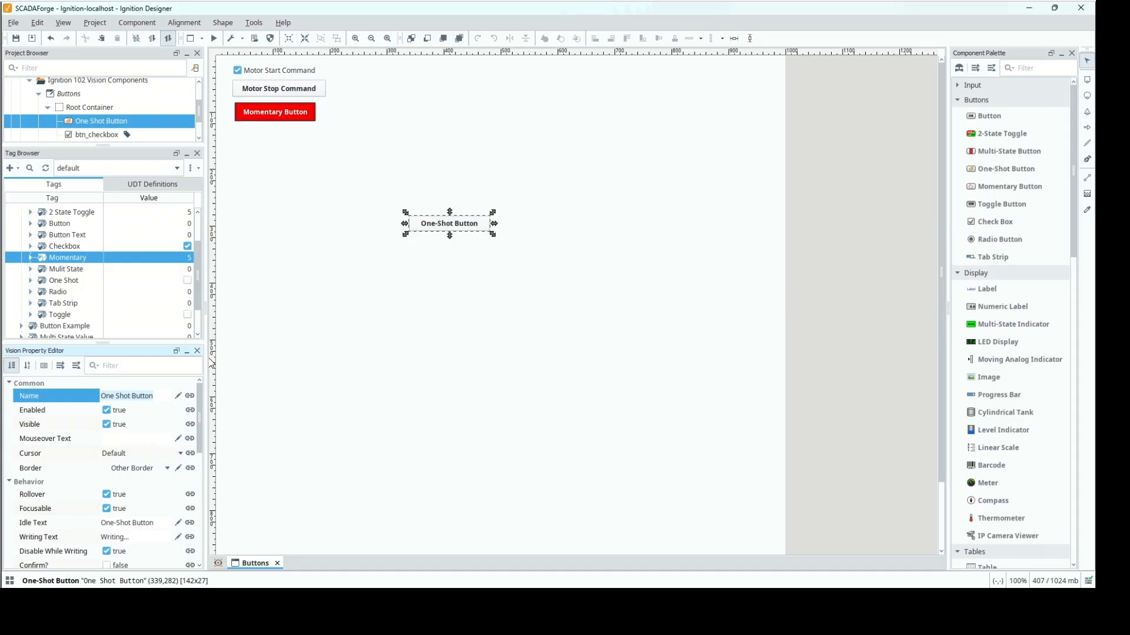
{"action": "key", "text": "ctrl+a"}
{"action": "type", "text": "btn_oneshot"}
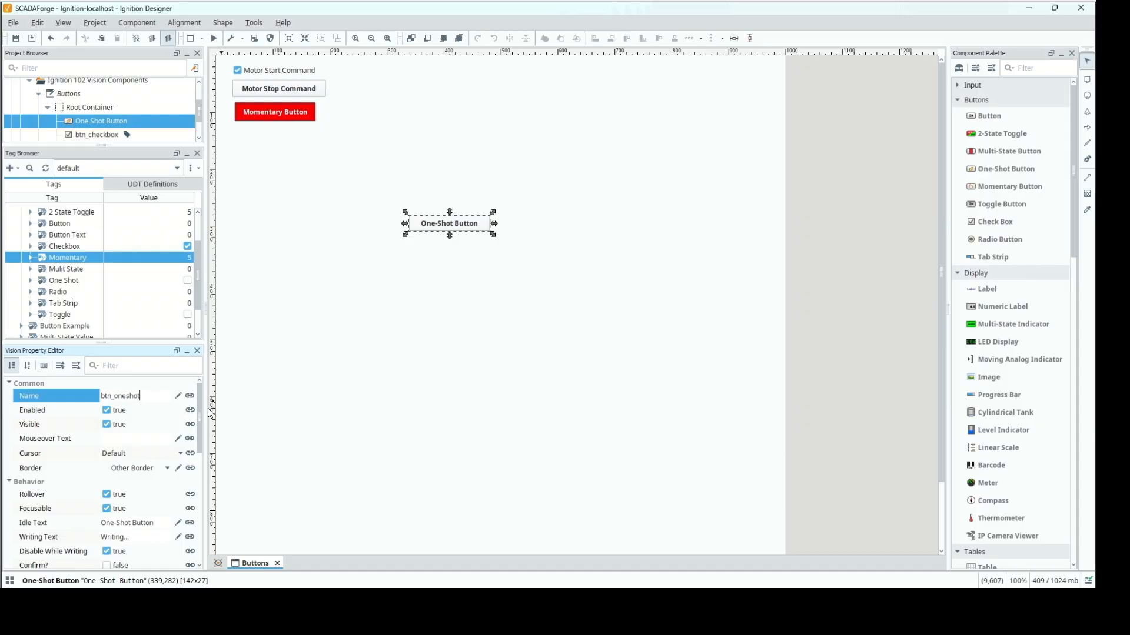
Change the Toggle tag's data type to Integer
{"action": "left_click_drag", "start_coordinate": [200, 415], "coordinate": [203, 422]}
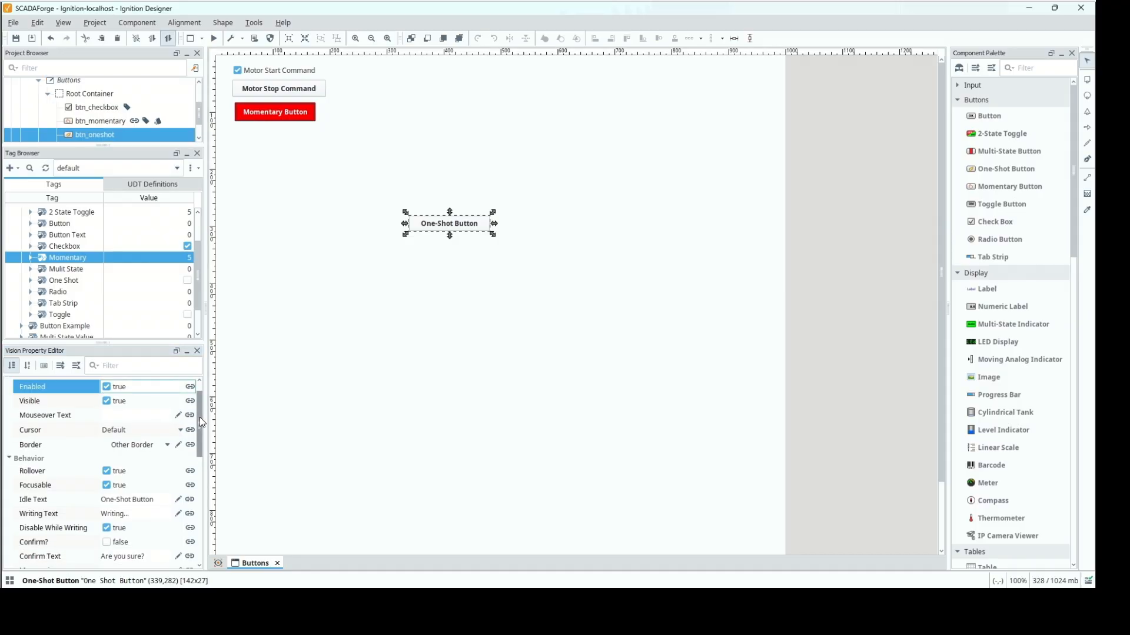
{"action": "scroll", "coordinate": [203, 434], "scroll_direction": "down", "scroll_amount": 3}
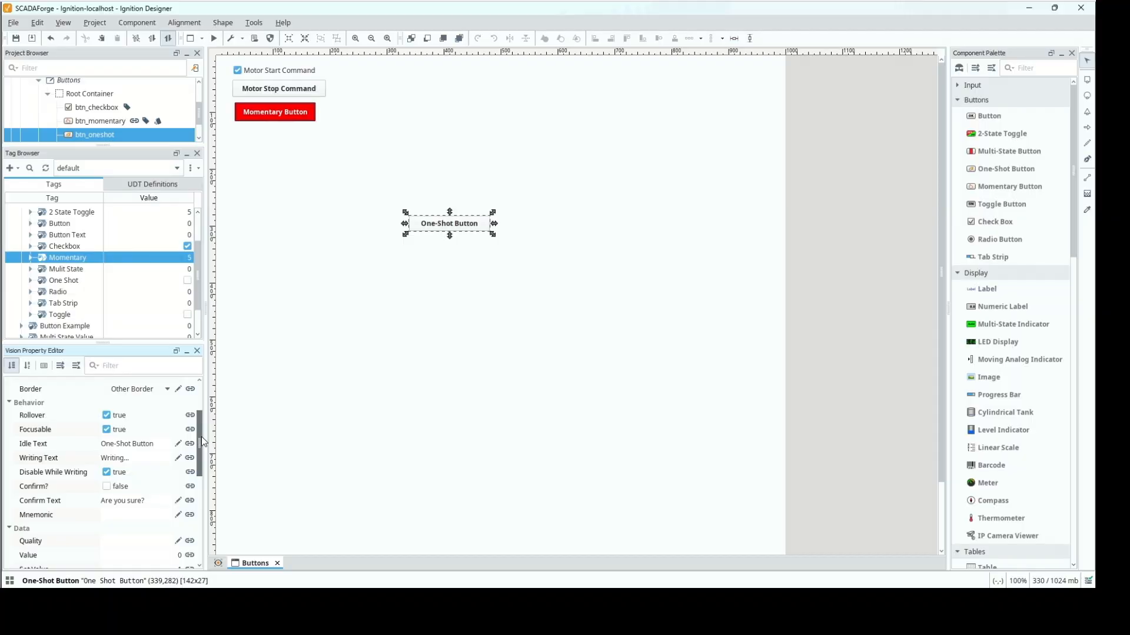
{"action": "left_click_drag", "start_coordinate": [202, 444], "coordinate": [201, 447]}
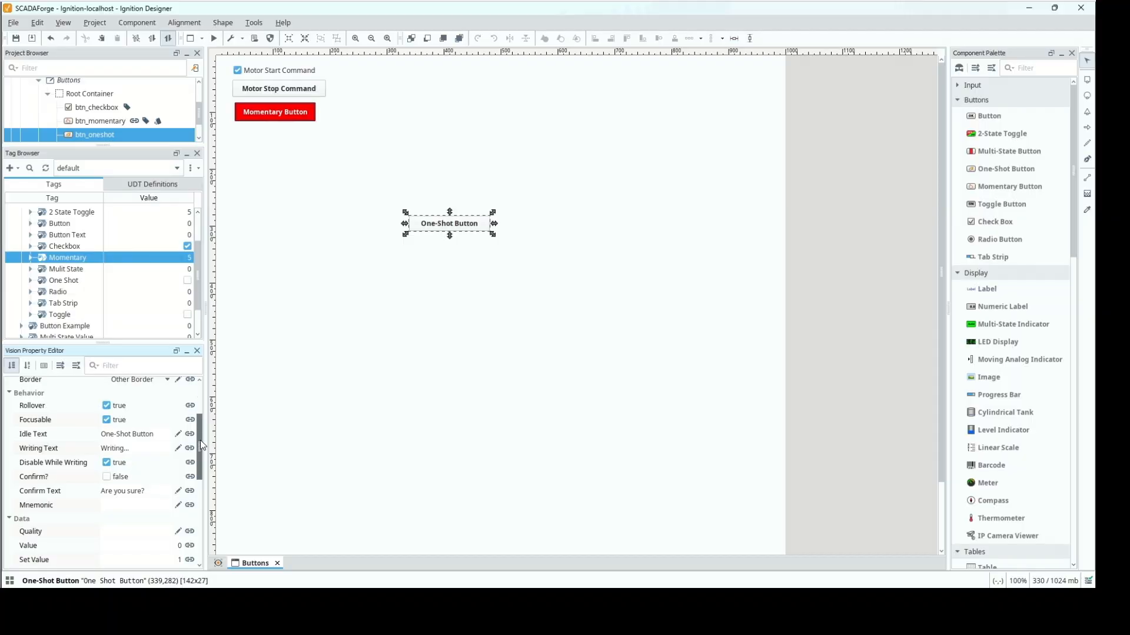
{"action": "scroll", "coordinate": [200, 443], "scroll_direction": "down", "scroll_amount": 1}
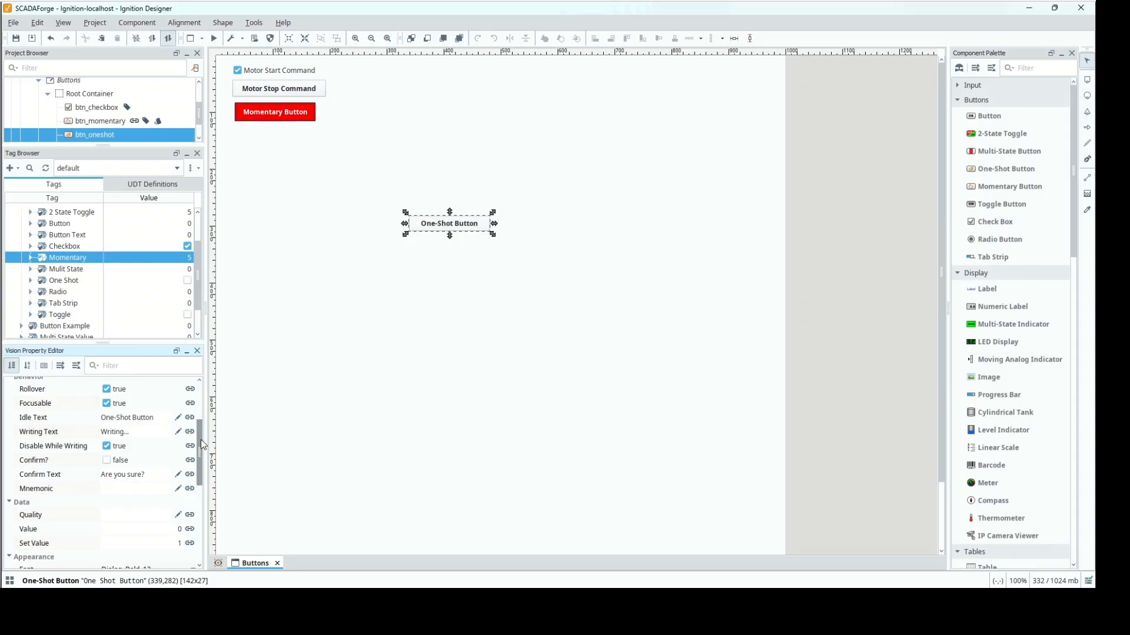
{"action": "left_click_drag", "start_coordinate": [200, 446], "coordinate": [199, 475]}
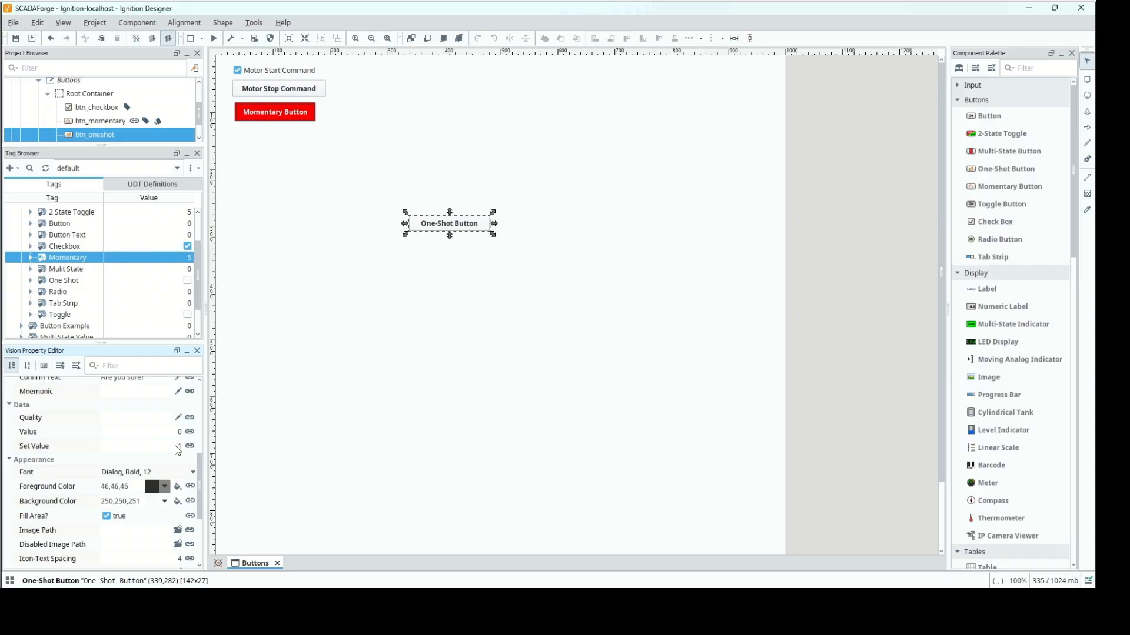
{"action": "double_click", "coordinate": [63, 316]}
{"action": "left_click", "coordinate": [583, 327]}
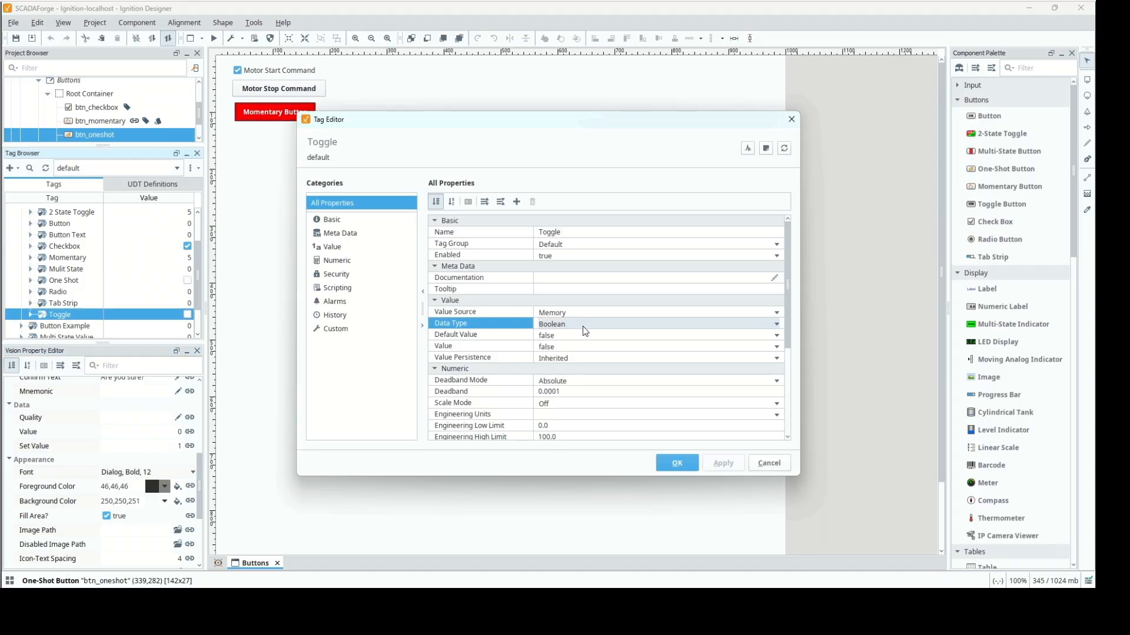
{"action": "left_click", "coordinate": [584, 325]}
{"action": "scroll", "coordinate": [582, 353], "scroll_direction": "up", "scroll_amount": 2}
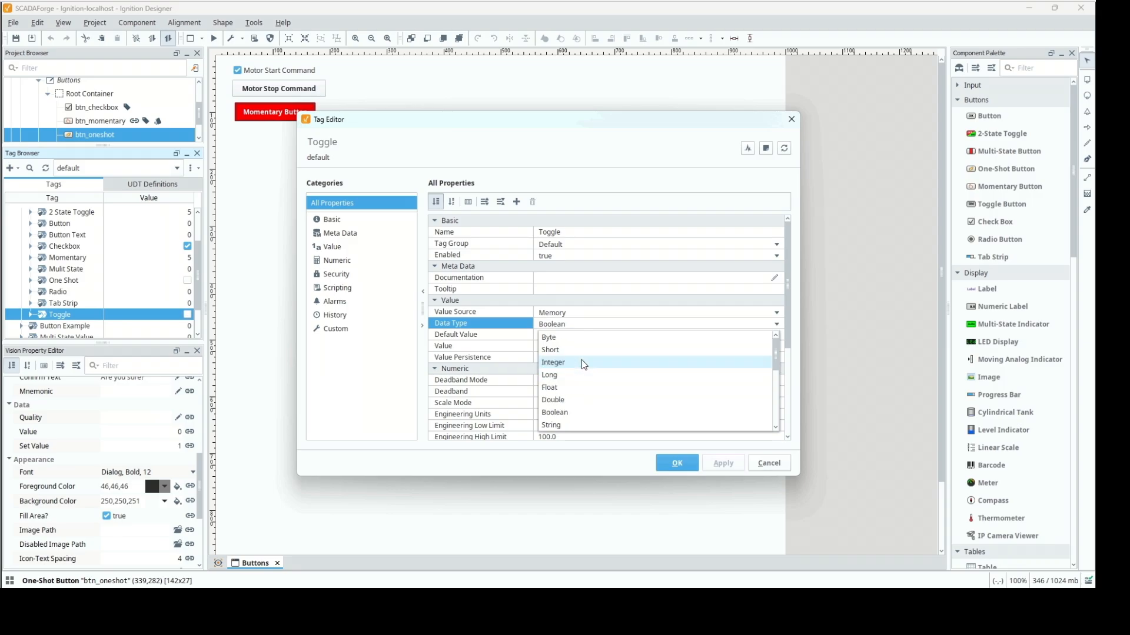
{"action": "left_click", "coordinate": [583, 363]}
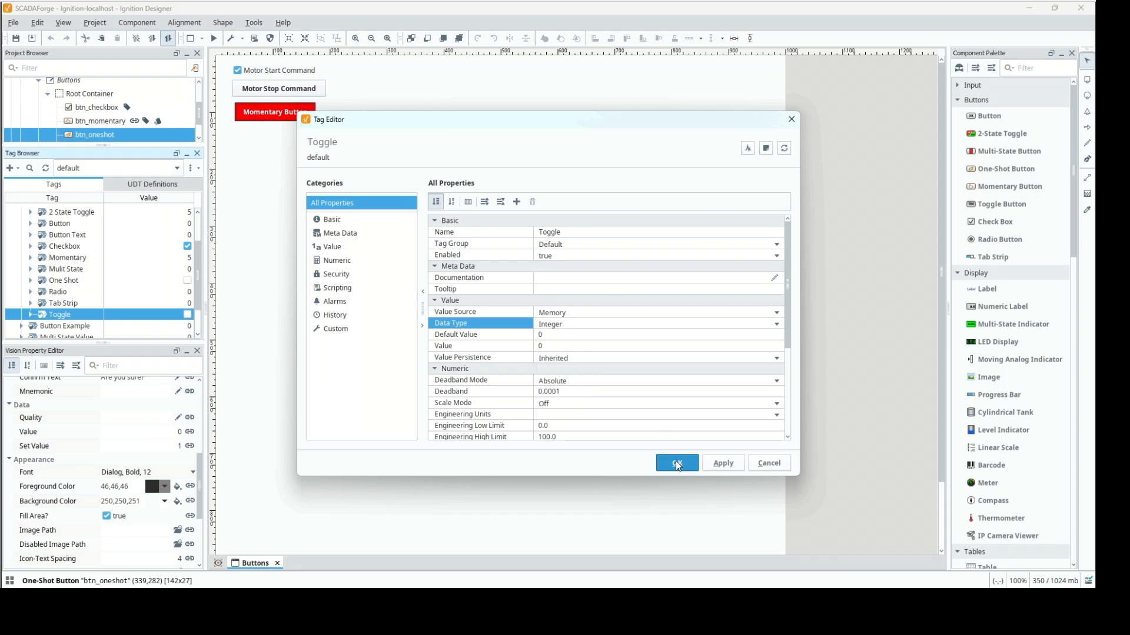
{"action": "left_click", "coordinate": [677, 465]}
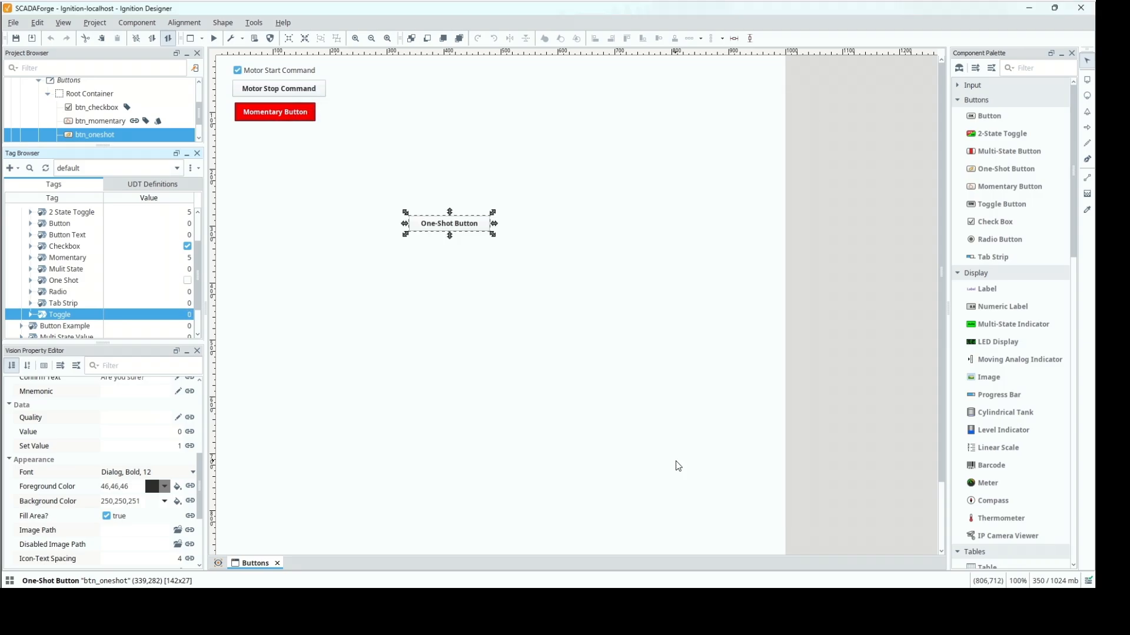
Set the one-shot button's Set Value to 9
{"action": "left_click", "coordinate": [167, 449]}
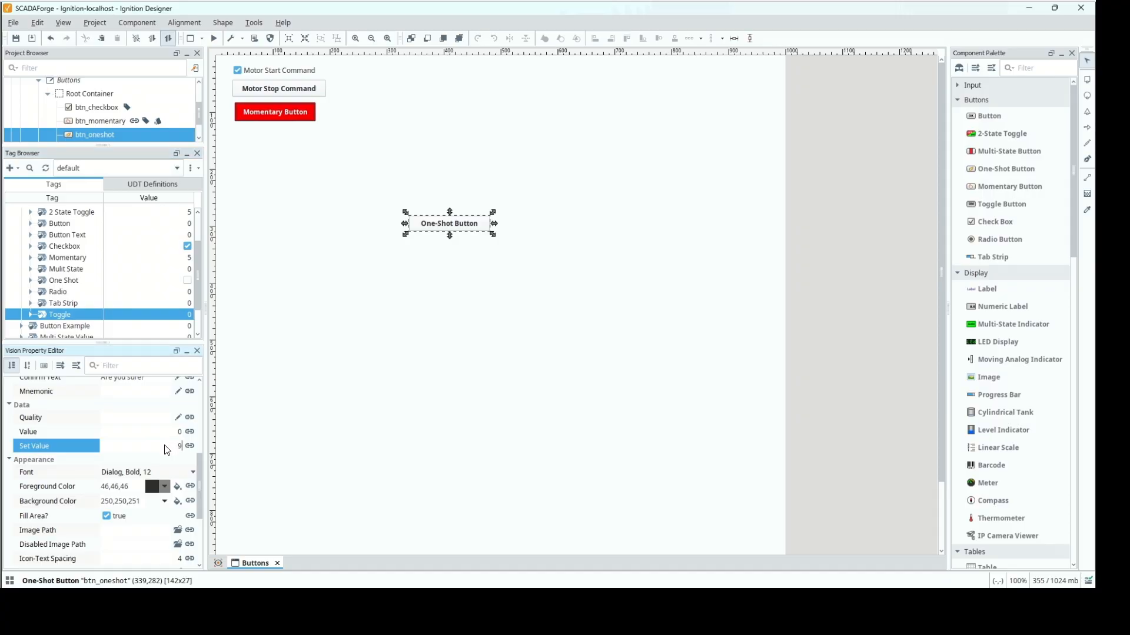
{"action": "key", "text": "Return"}
{"action": "right_click", "coordinate": [66, 318]}
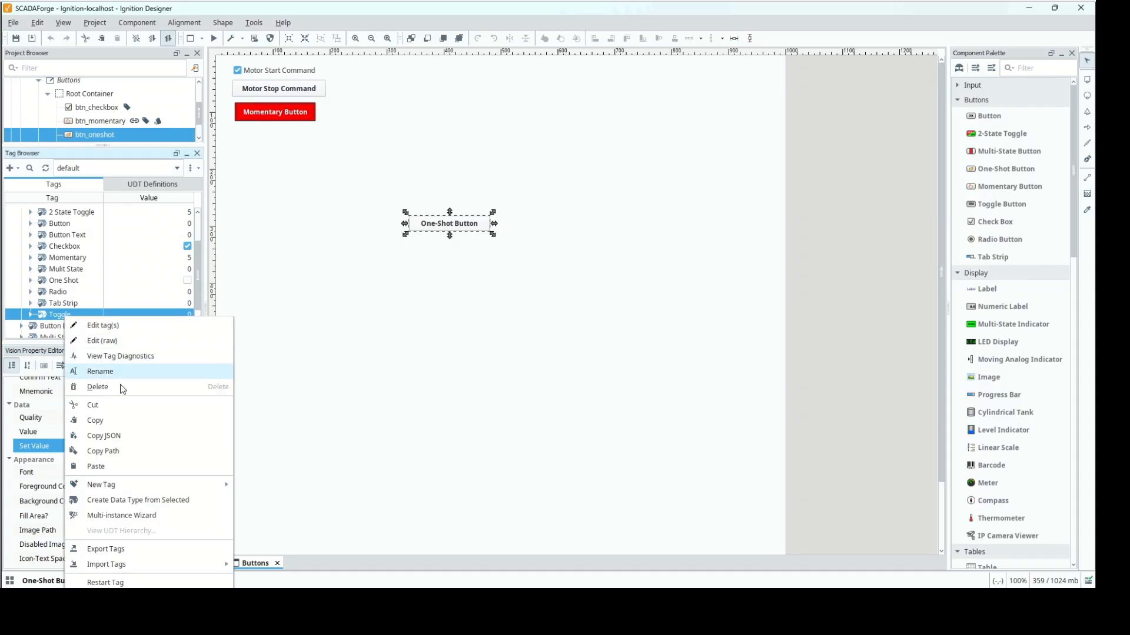
{"action": "left_click", "coordinate": [138, 449]}
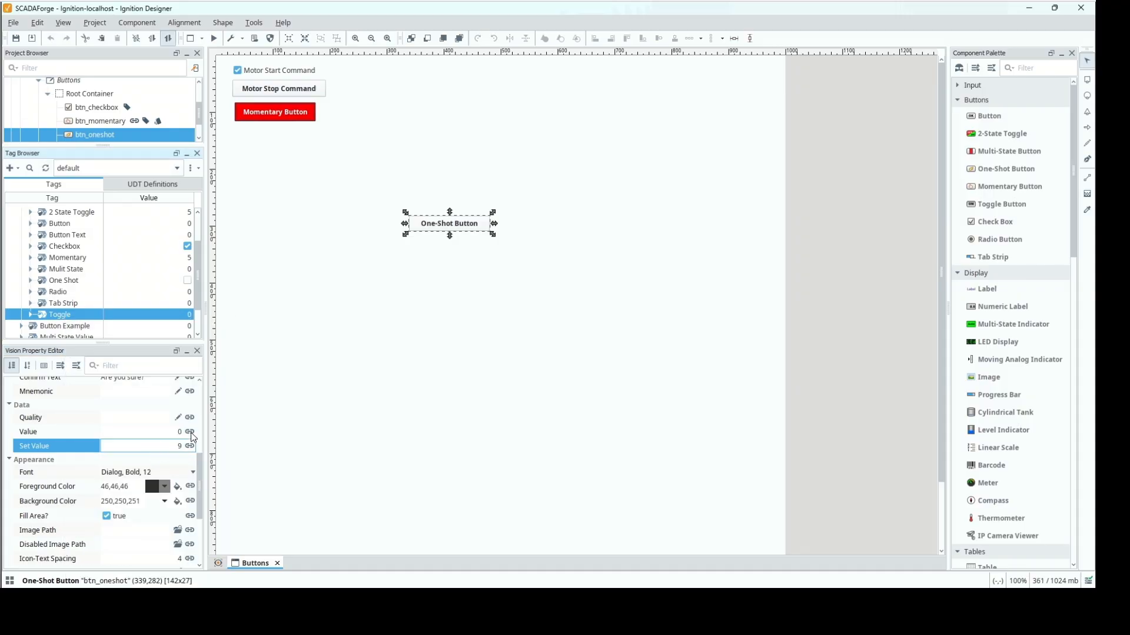
{"action": "left_click", "coordinate": [190, 432]}
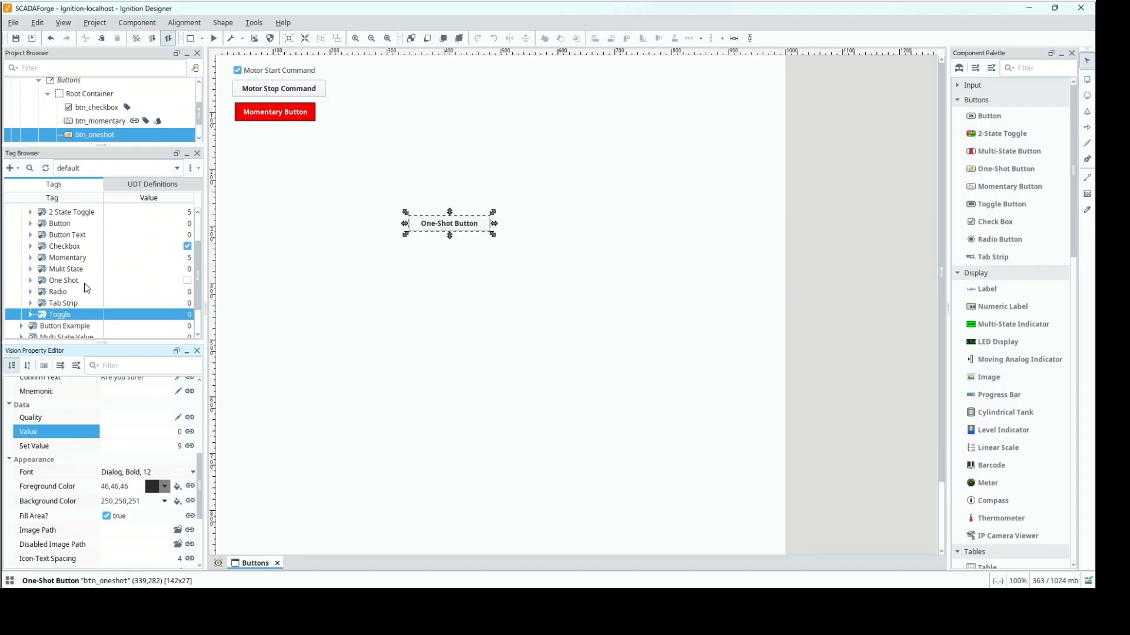
Change the One Shot tag's data type to Integer
{"action": "double_click", "coordinate": [70, 281]}
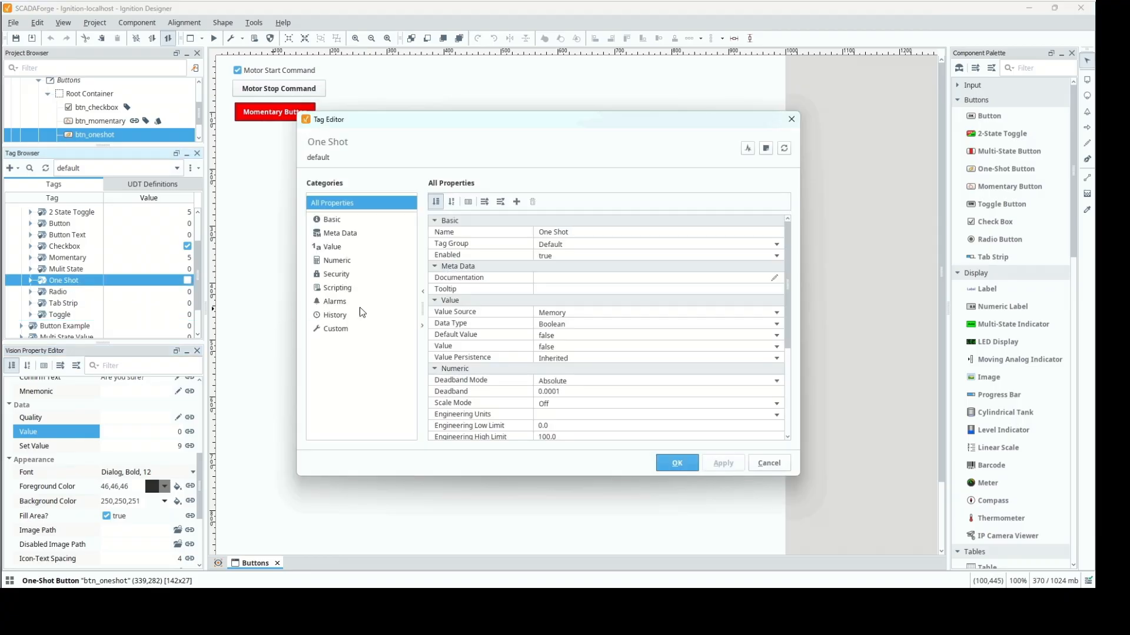
{"action": "left_click", "coordinate": [565, 325]}
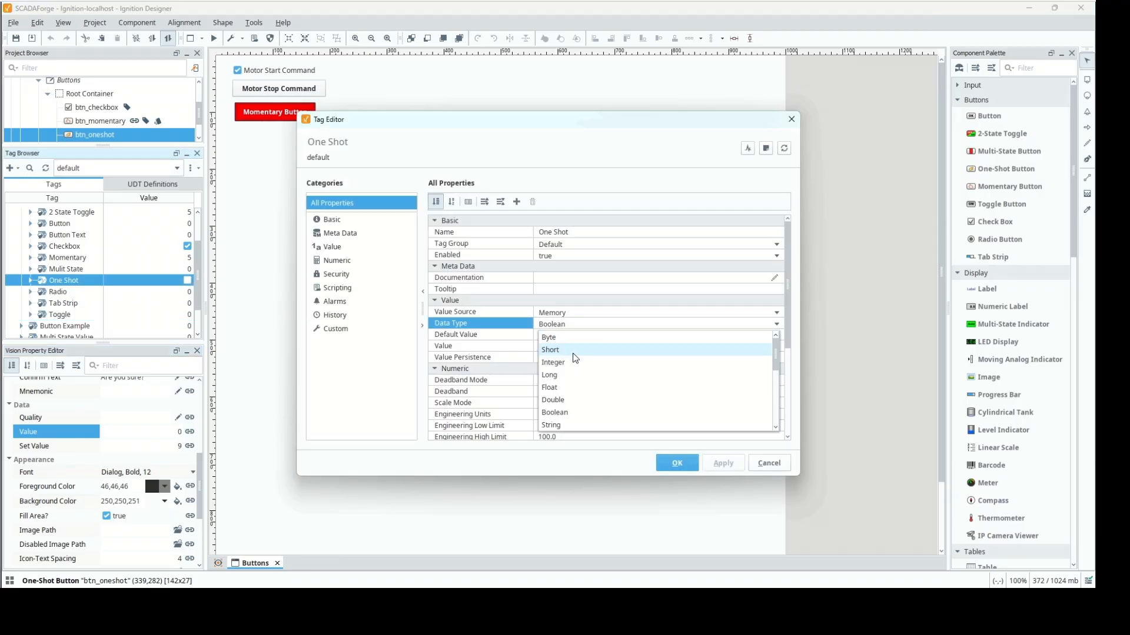
{"action": "left_click", "coordinate": [571, 360]}
{"action": "left_click", "coordinate": [675, 464]}
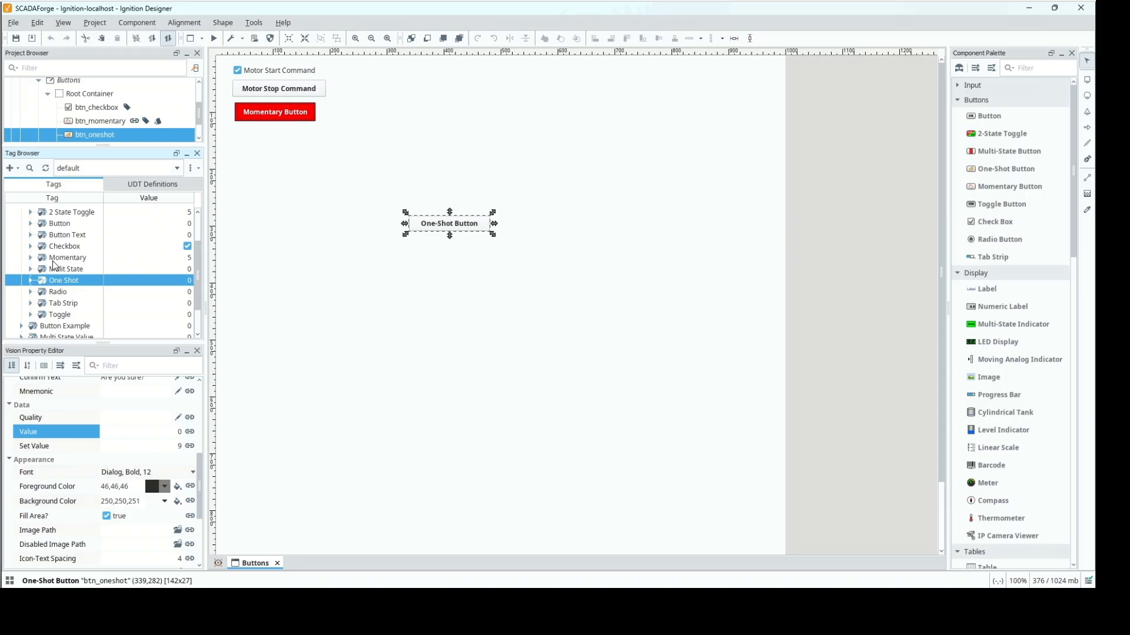
Copy the One Shot tag's path and bind the one-shot button's Value property to it as a bidirectional tag binding
{"action": "right_click", "coordinate": [58, 280]}
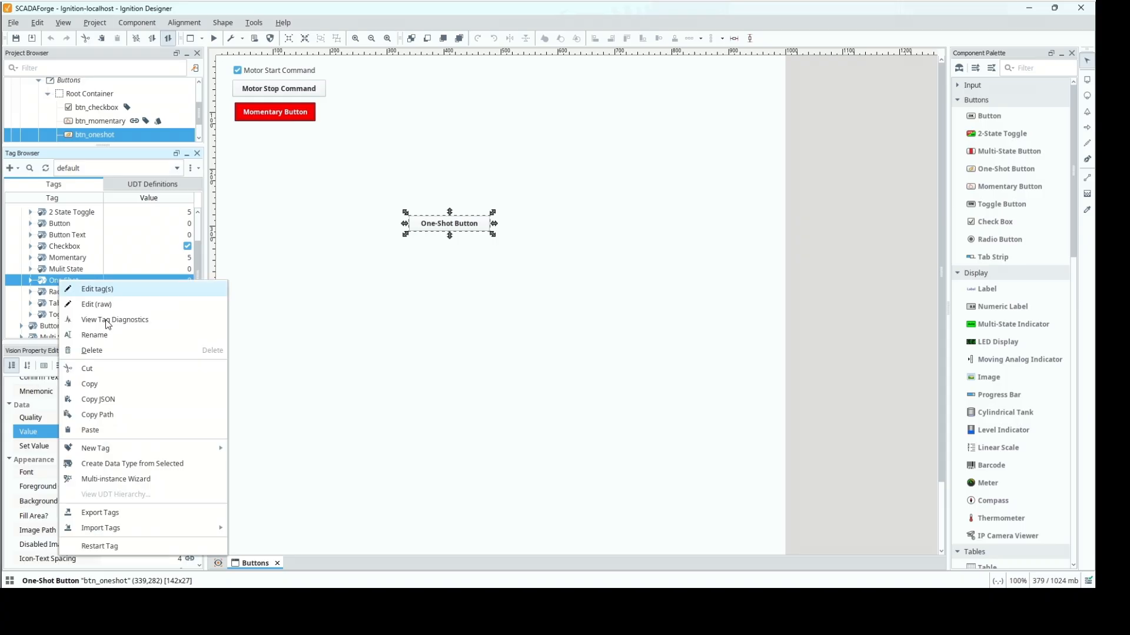
{"action": "left_click", "coordinate": [110, 419]}
{"action": "left_click", "coordinate": [191, 432]}
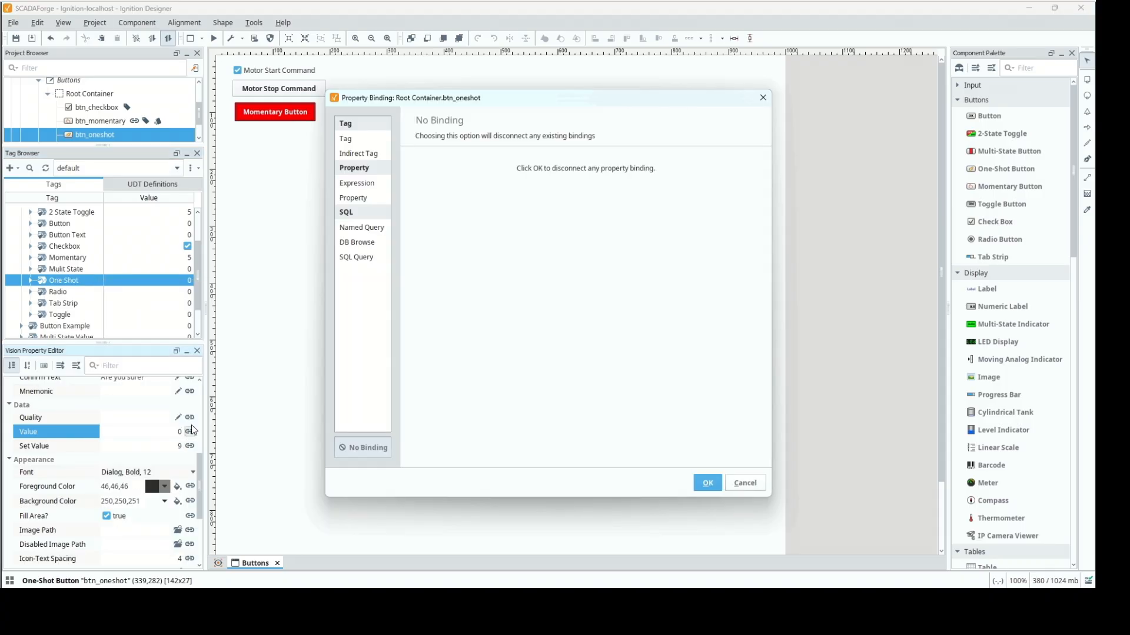
{"action": "left_click", "coordinate": [346, 139]}
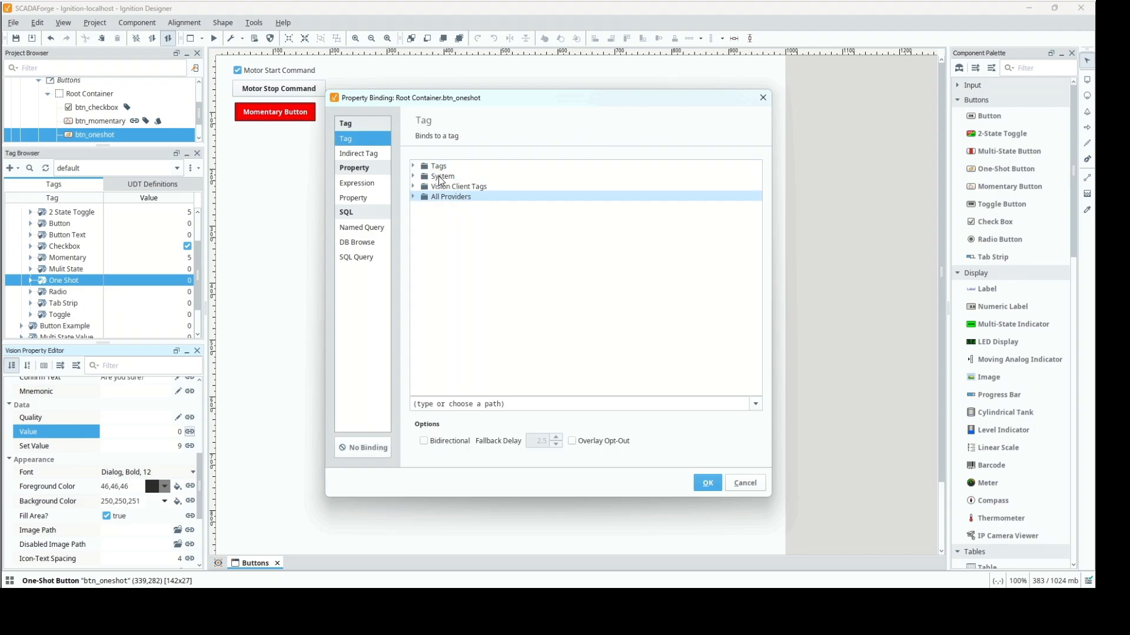
{"action": "left_click", "coordinate": [510, 406]}
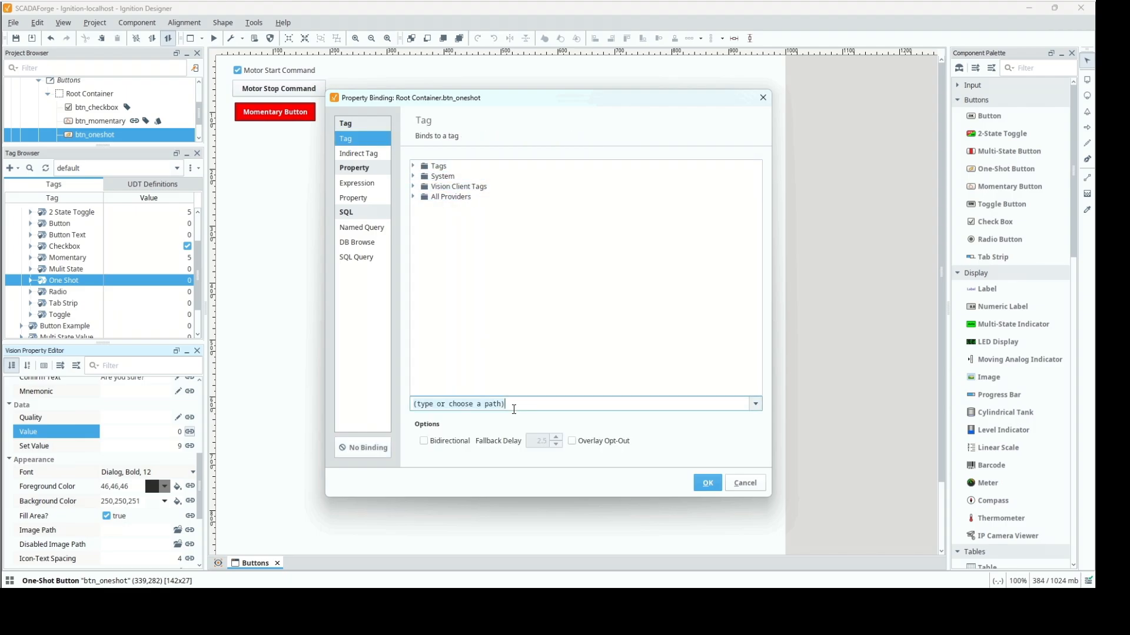
{"action": "key", "text": "ctrl+v"}
{"action": "left_click", "coordinate": [424, 441]}
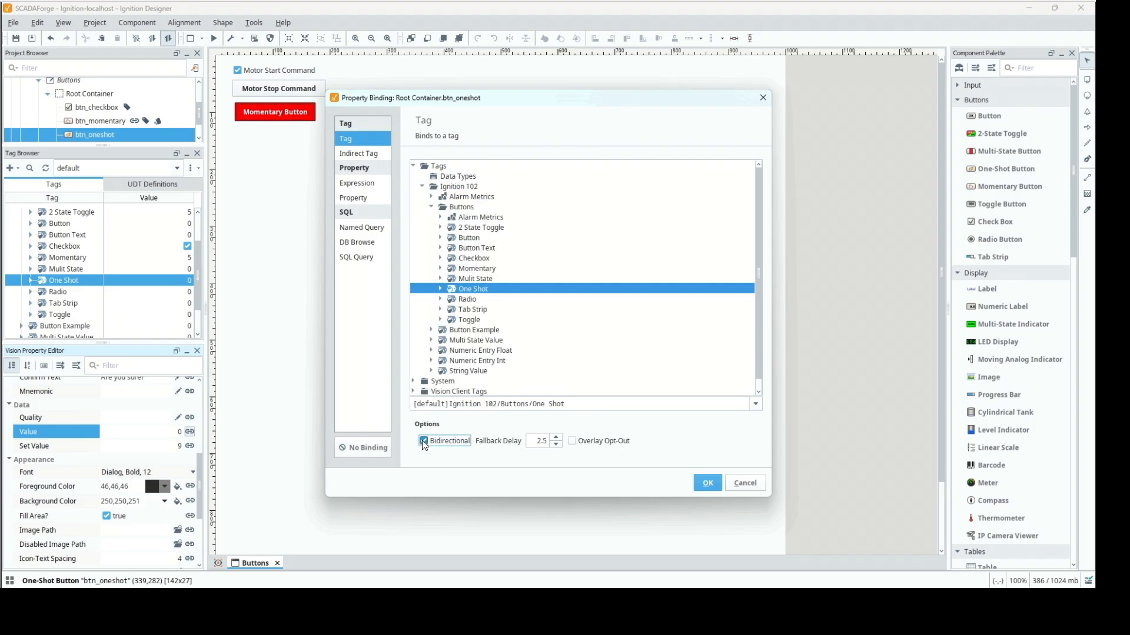
{"action": "left_click", "coordinate": [708, 484]}
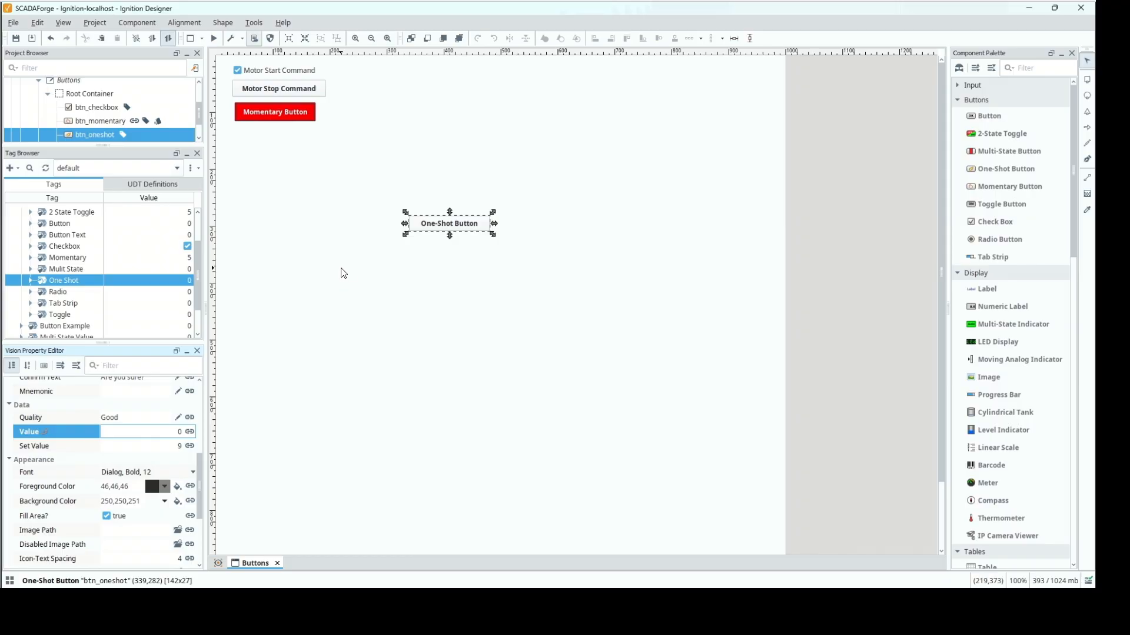
Start preview mode and operate the one-shot button twice, resetting the One Shot tag to 0 each time
{"action": "left_click", "coordinate": [214, 39]}
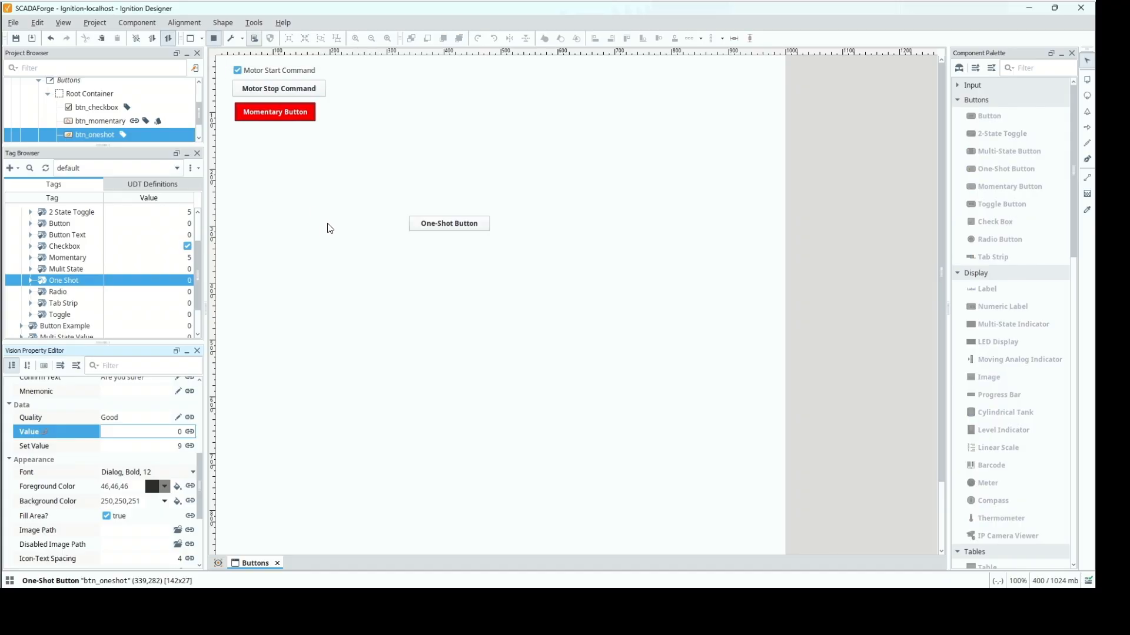
{"action": "left_click", "coordinate": [445, 233]}
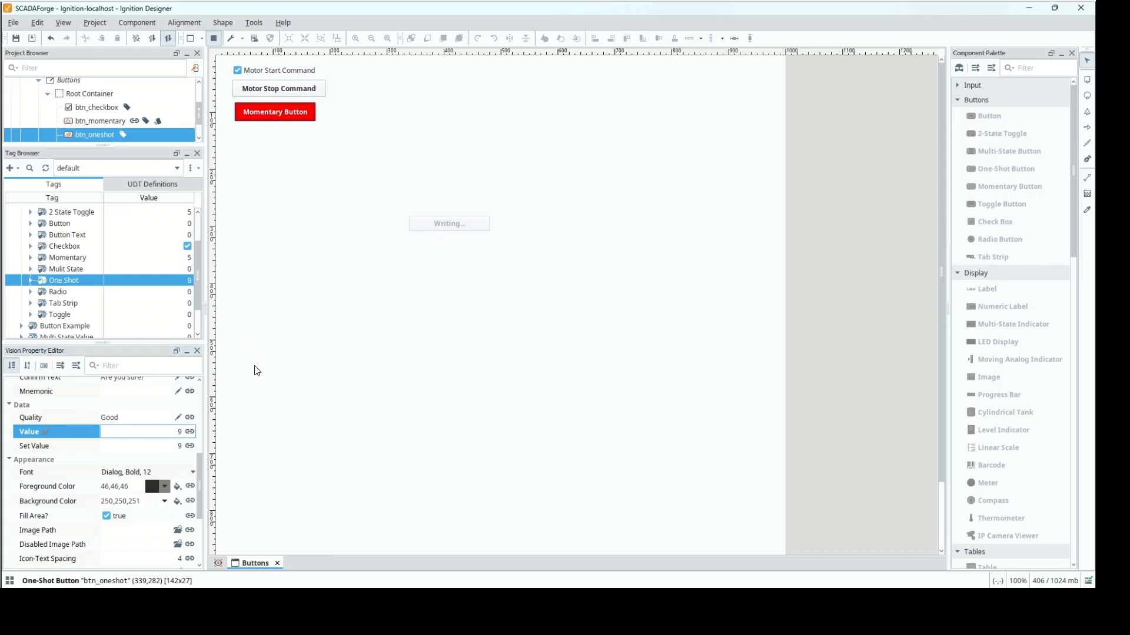
{"action": "double_click", "coordinate": [160, 281]}
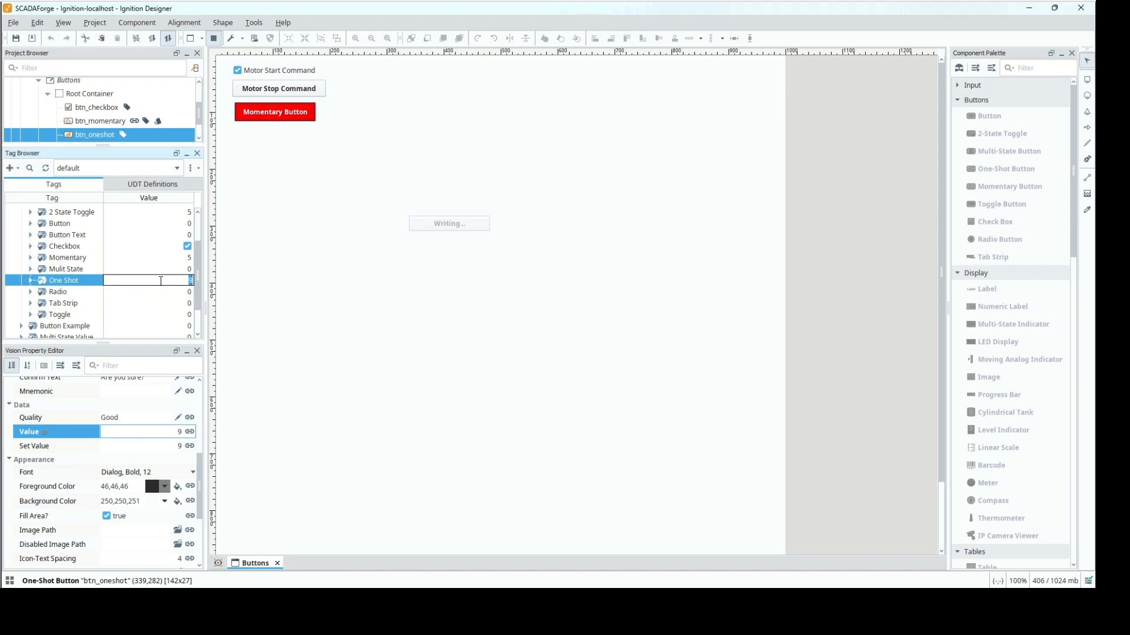
{"action": "type", "text": "0"}
{"action": "key", "text": "Return"}
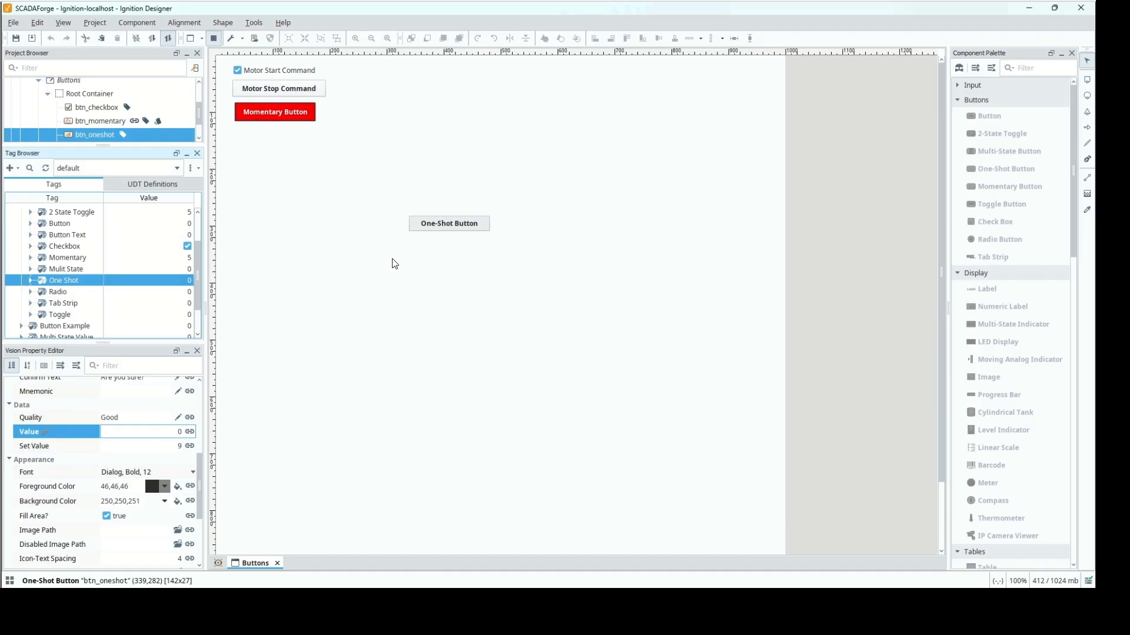
{"action": "left_click", "coordinate": [451, 227]}
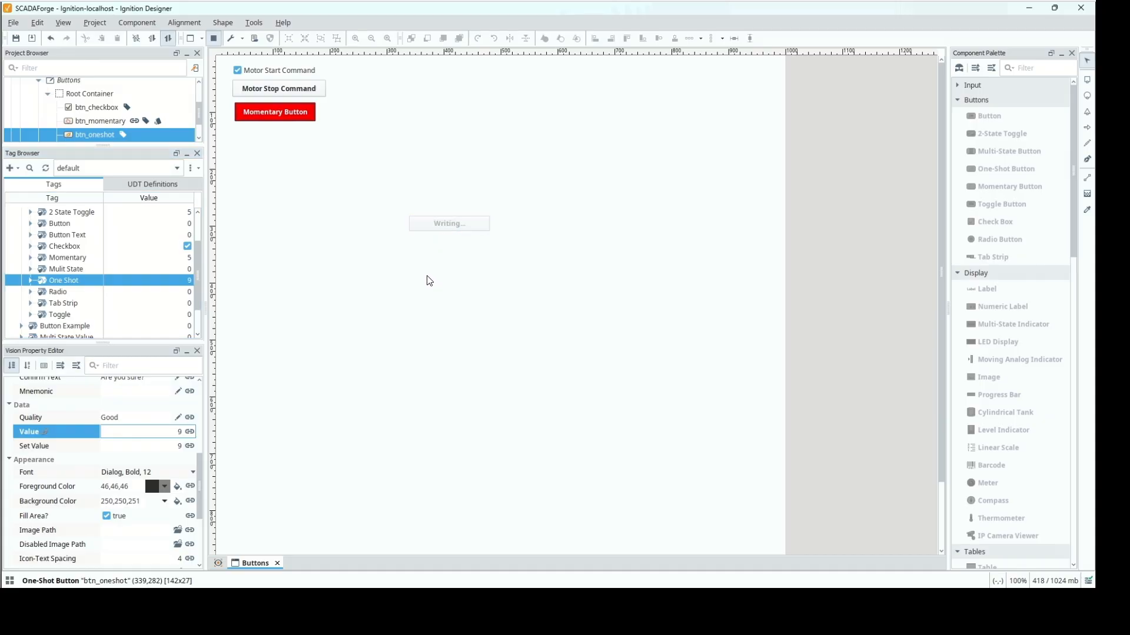
{"action": "double_click", "coordinate": [154, 280]}
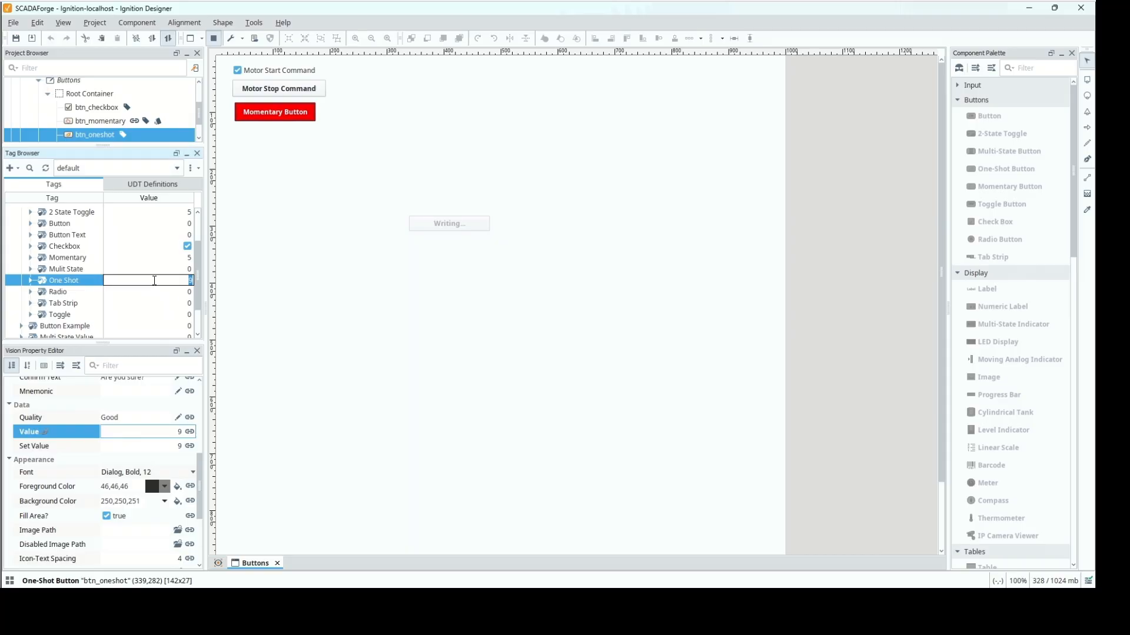
{"action": "type", "text": "0"}
{"action": "key", "text": "Return"}
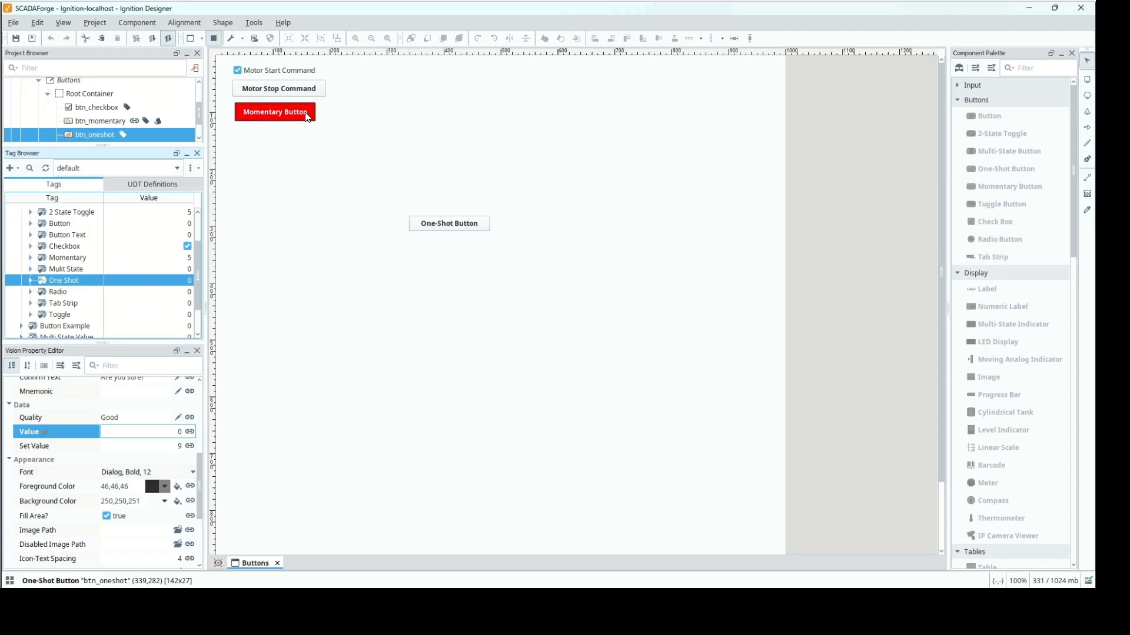
Move the one-shot button directly beneath the momentary button and add a 2-State Toggle to the open area of the window
{"action": "left_click_drag", "start_coordinate": [438, 228], "coordinate": [267, 138]}
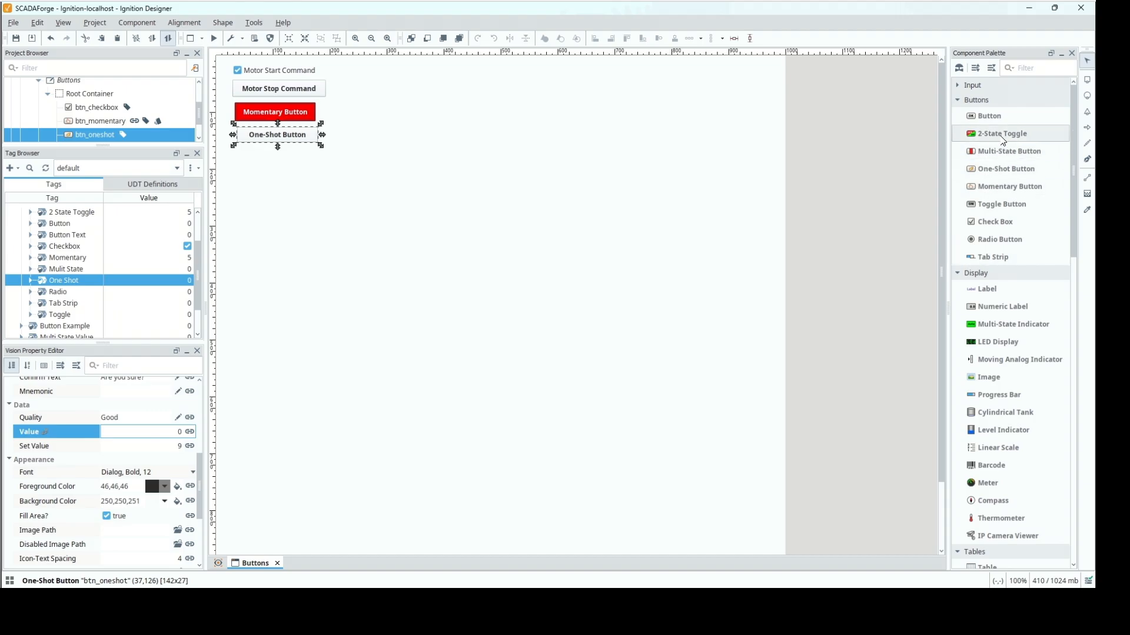
{"action": "left_click_drag", "start_coordinate": [1003, 140], "coordinate": [404, 236]}
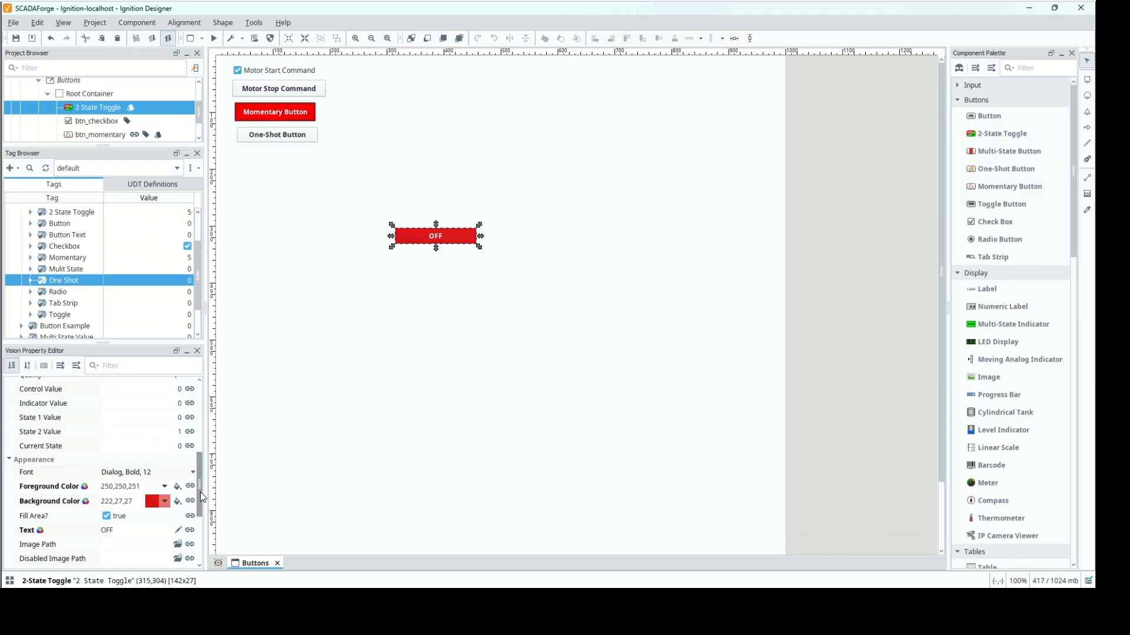
Rename the new 2-State Toggle component as btn_2state
{"action": "left_click_drag", "start_coordinate": [200, 492], "coordinate": [196, 403]}
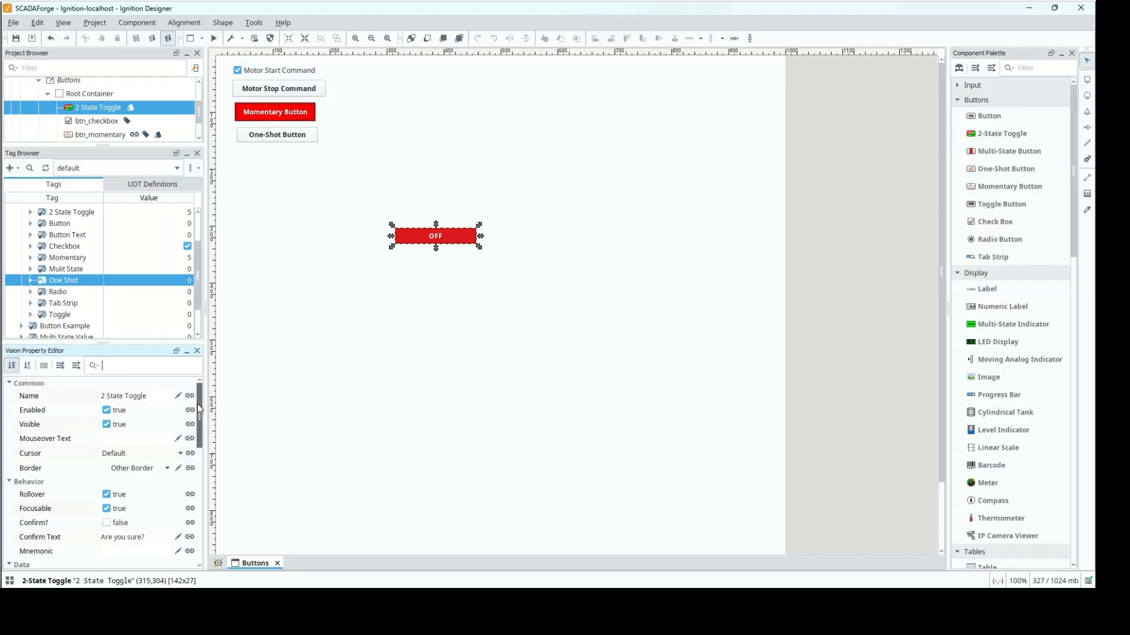
{"action": "left_click", "coordinate": [152, 399]}
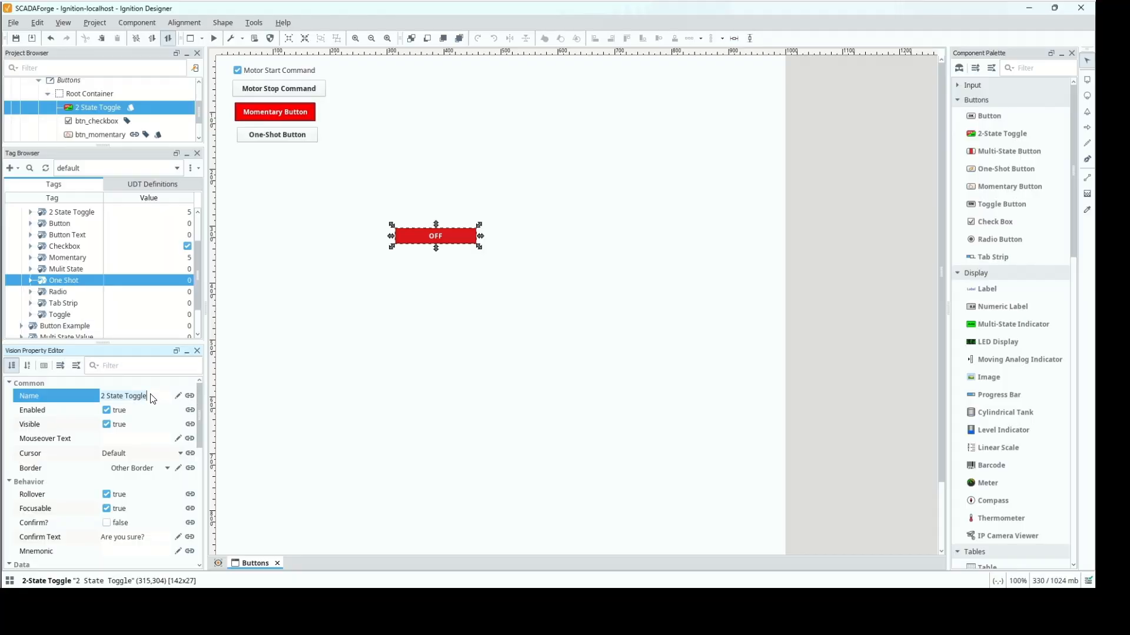
{"action": "type", "text": "btn_2"}
{"action": "key", "text": "BackSpace"}
{"action": "key", "text": "BackSpace"}
{"action": "key", "text": "BackSpace"}
{"action": "type", "text": "state"}
Copy the 2 State Toggle tag's path and bind btn_2state's Control Value to it as a bidirectional tag binding
{"action": "left_click_drag", "start_coordinate": [195, 420], "coordinate": [203, 477]}
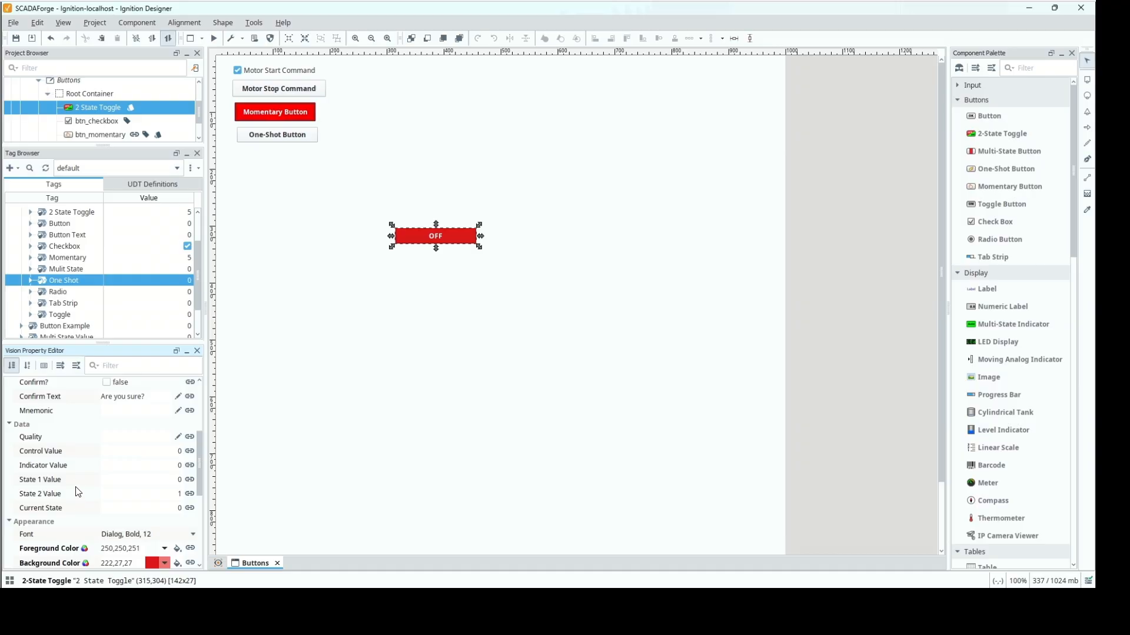
{"action": "mouse_move", "coordinate": [75, 492]}
{"action": "right_click", "coordinate": [64, 214]}
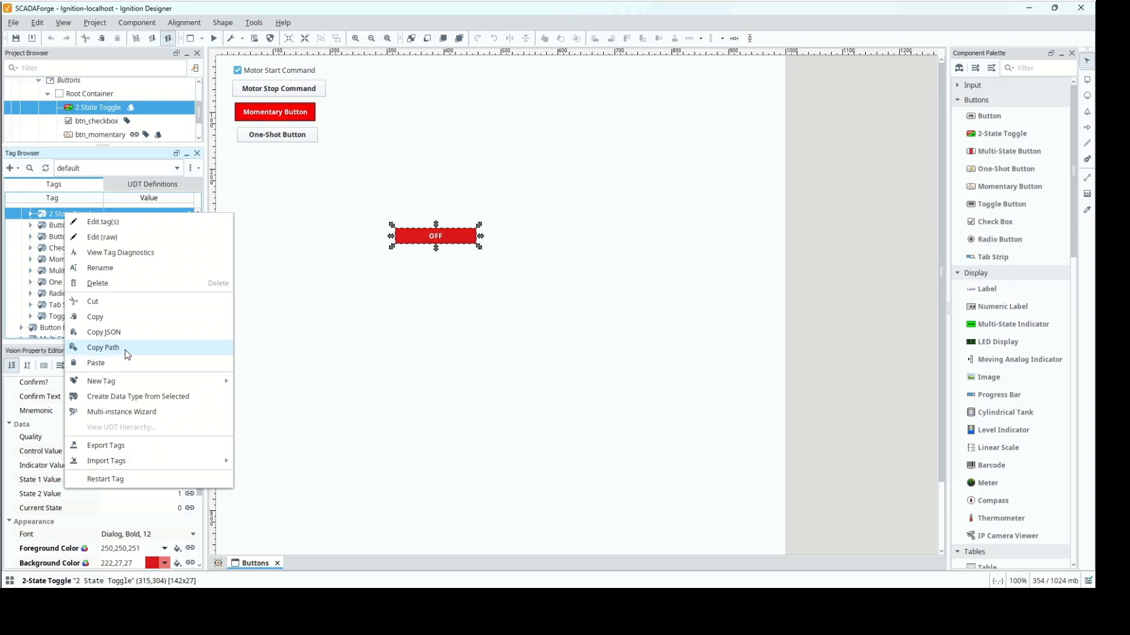
{"action": "left_click", "coordinate": [103, 347]}
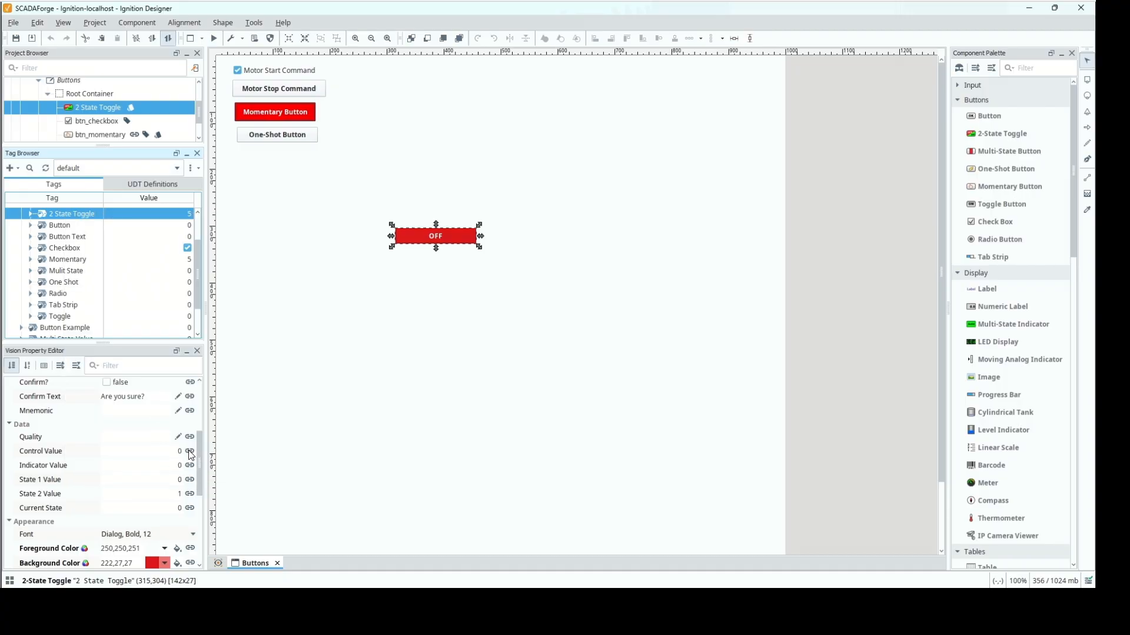
{"action": "left_click", "coordinate": [192, 451]}
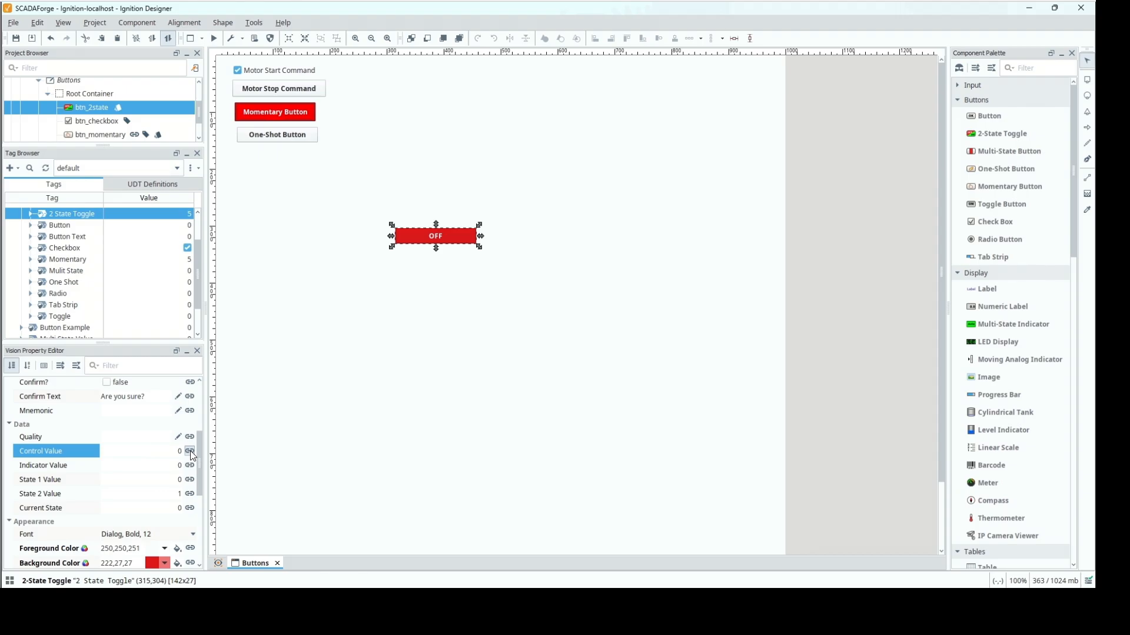
{"action": "left_click", "coordinate": [360, 139]}
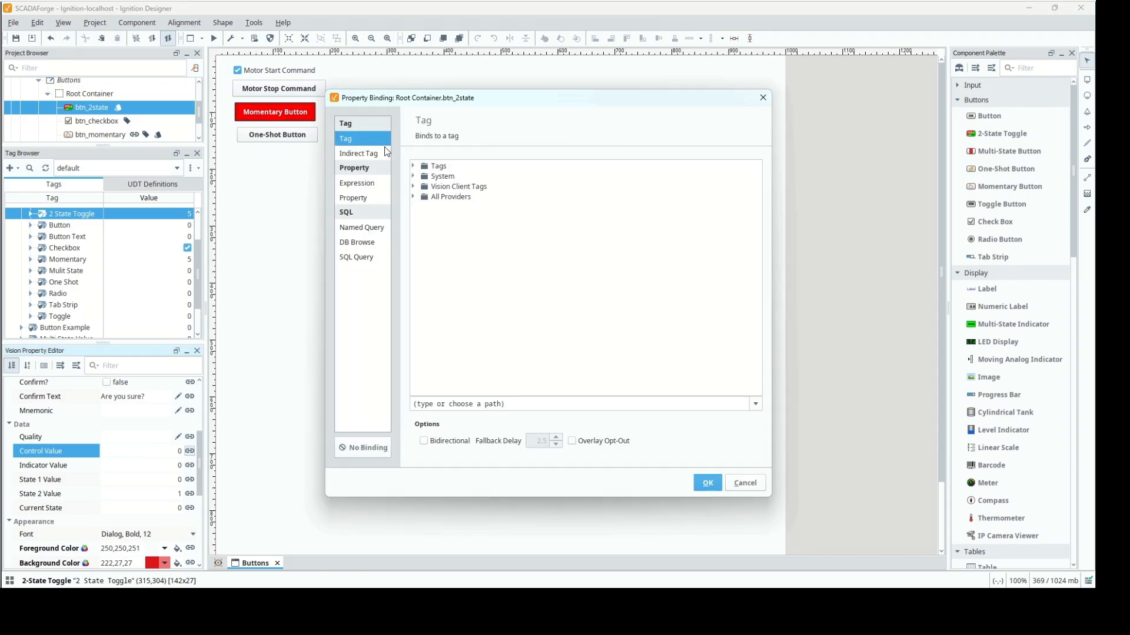
{"action": "left_click", "coordinate": [536, 400]}
{"action": "key", "text": "ctrl+v"}
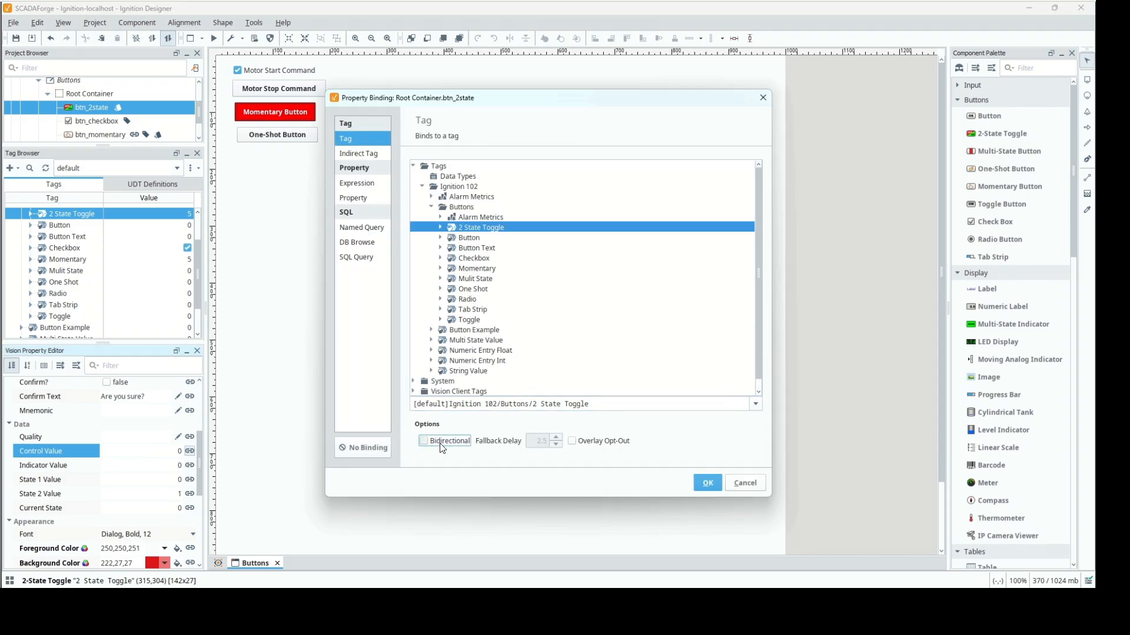
{"action": "left_click", "coordinate": [438, 440]}
{"action": "left_click", "coordinate": [706, 482]}
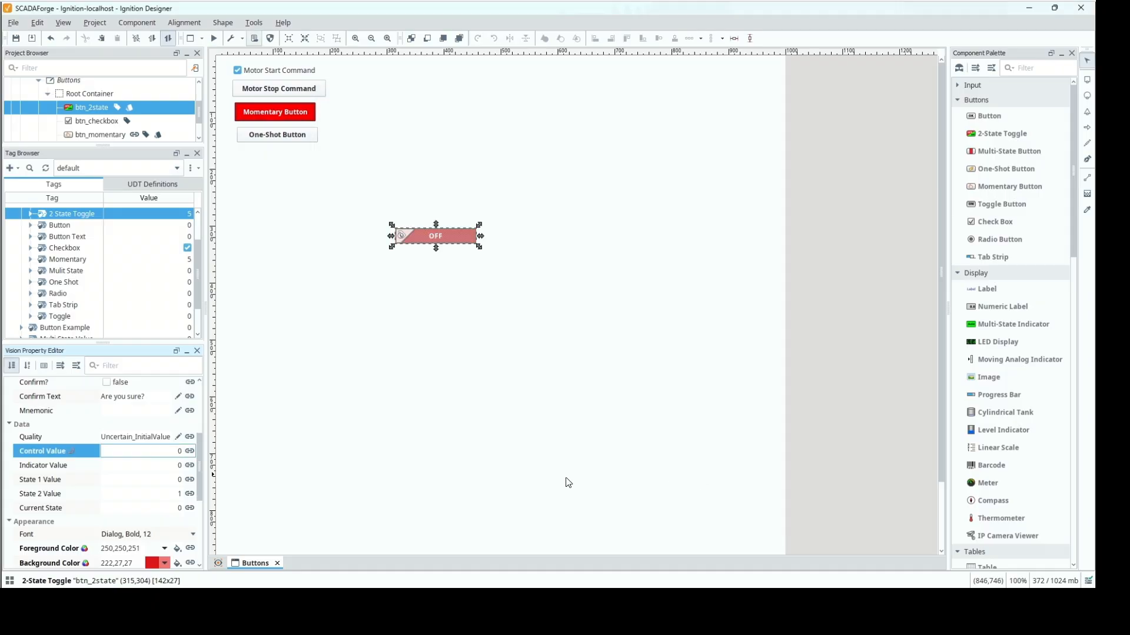
Bind btn_2state's Indicator Value to its own Control Value with a property binding
{"action": "left_click", "coordinate": [190, 466]}
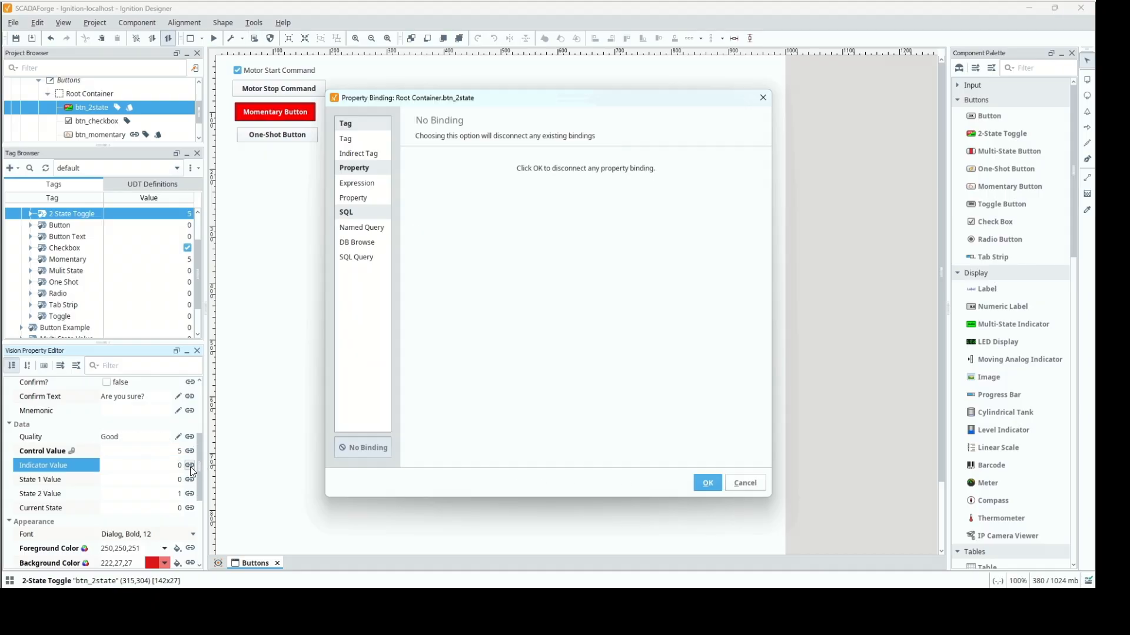
{"action": "left_click", "coordinate": [353, 198]}
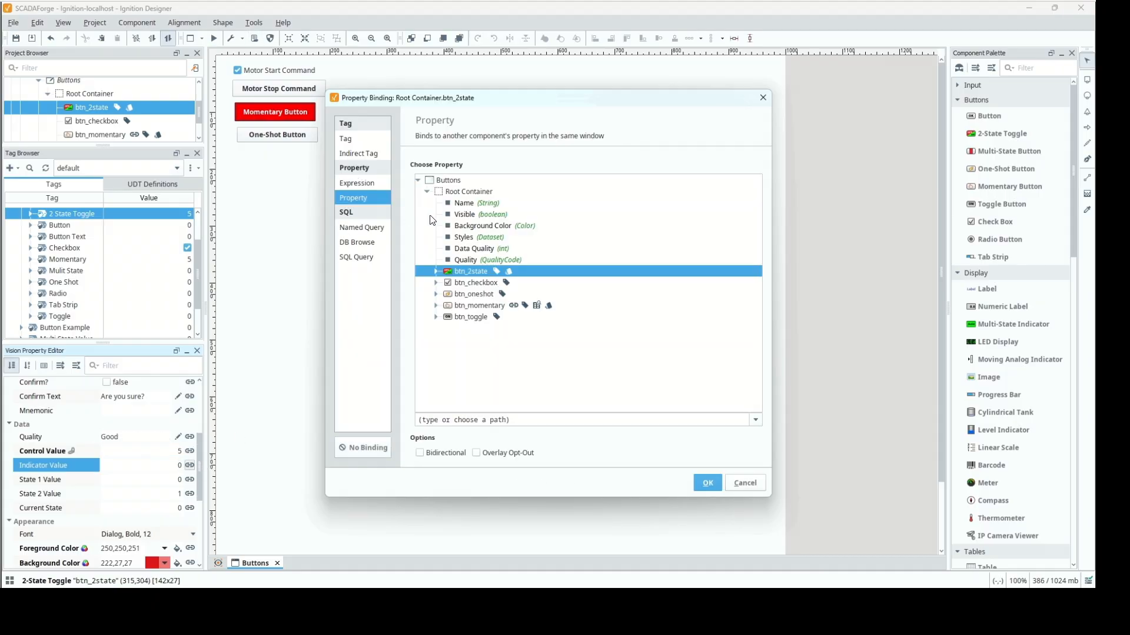
{"action": "left_click", "coordinate": [436, 271]}
{"action": "left_click", "coordinate": [476, 362]}
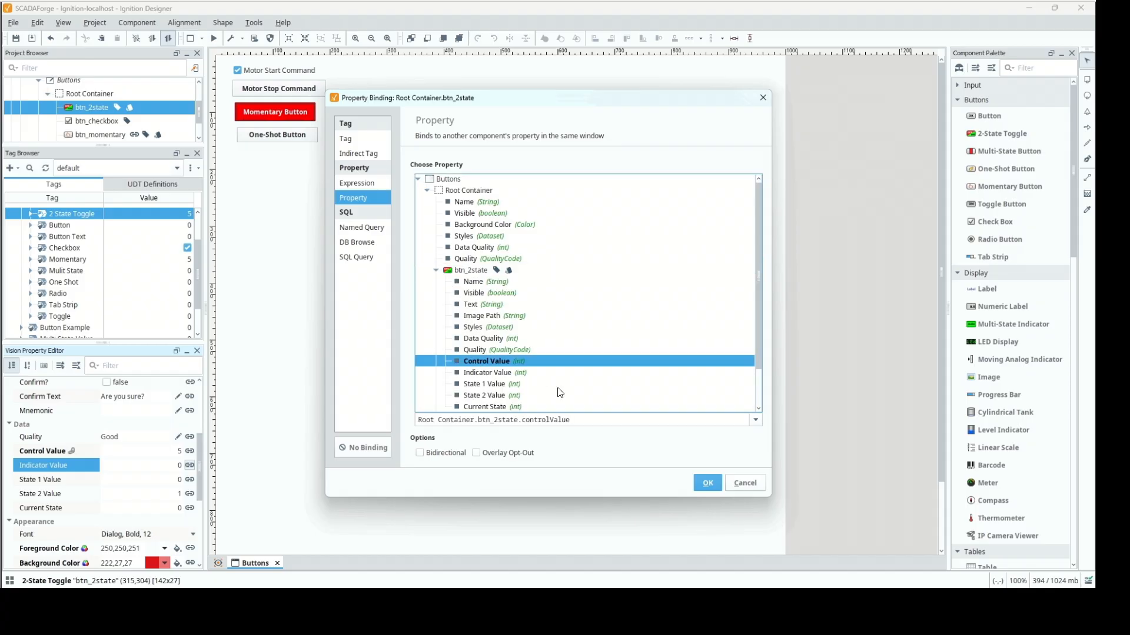
{"action": "left_click", "coordinate": [702, 480]}
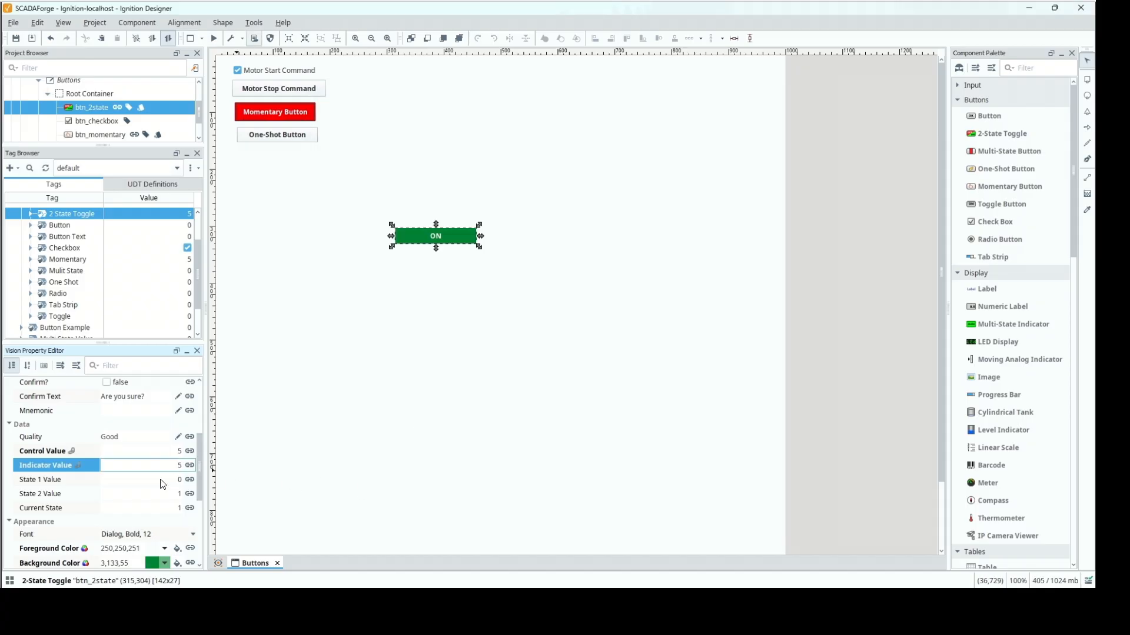
Set the 2 State Toggle tag's value to 0
{"action": "double_click", "coordinate": [177, 216]}
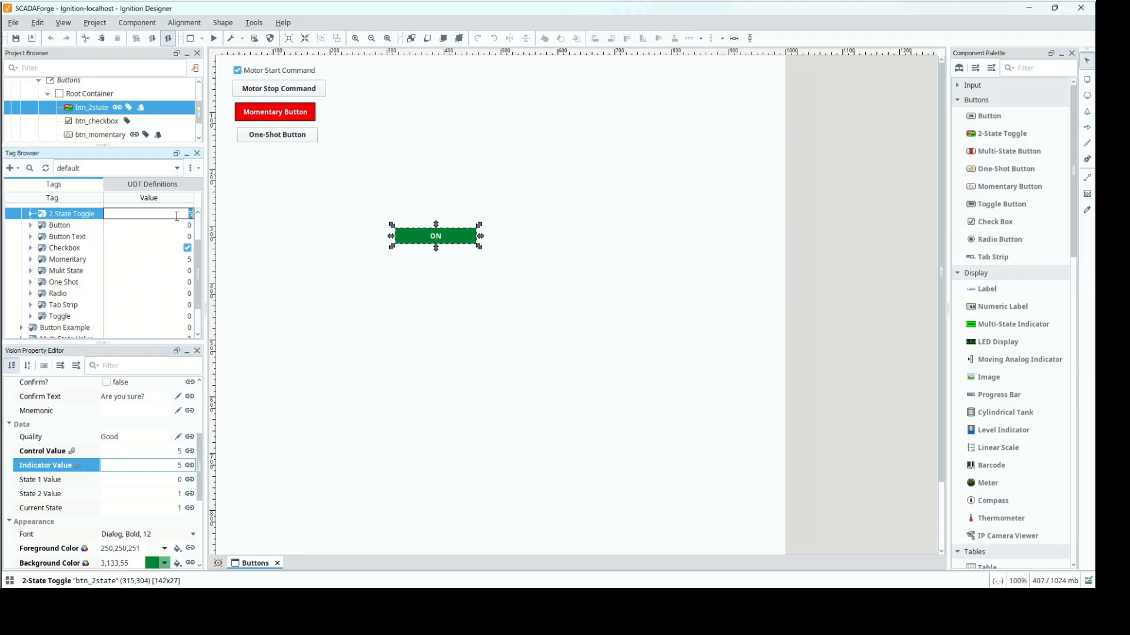
{"action": "type", "text": "0"}
{"action": "key", "text": "Return"}
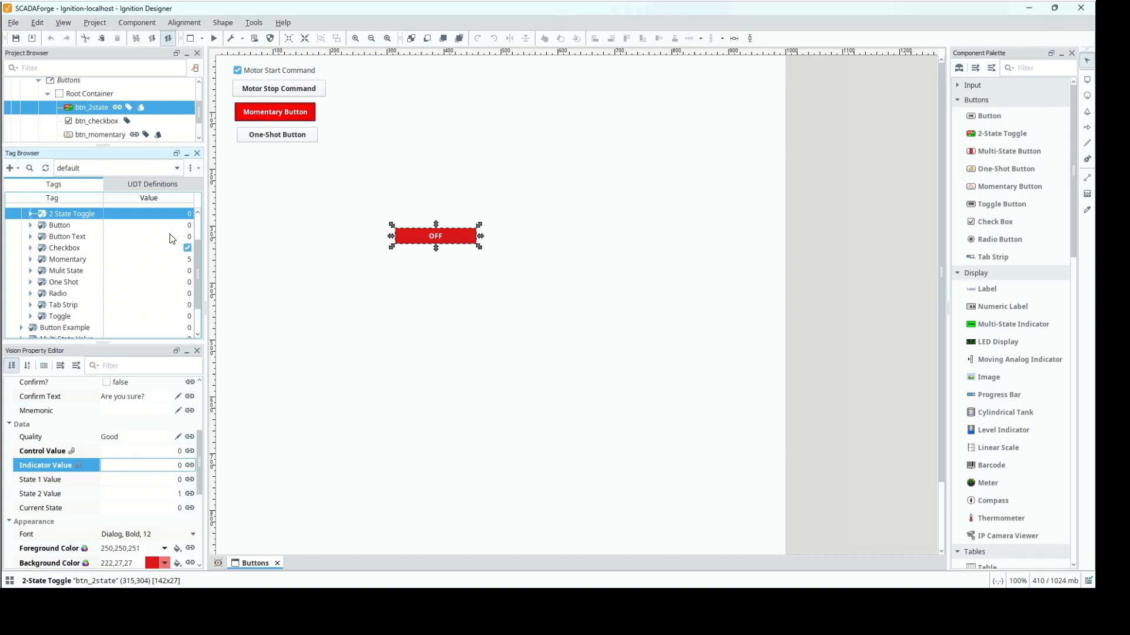
Set btn_2state's State 1 Value to 100 and State 2 Value to 200
{"action": "left_click", "coordinate": [130, 483]}
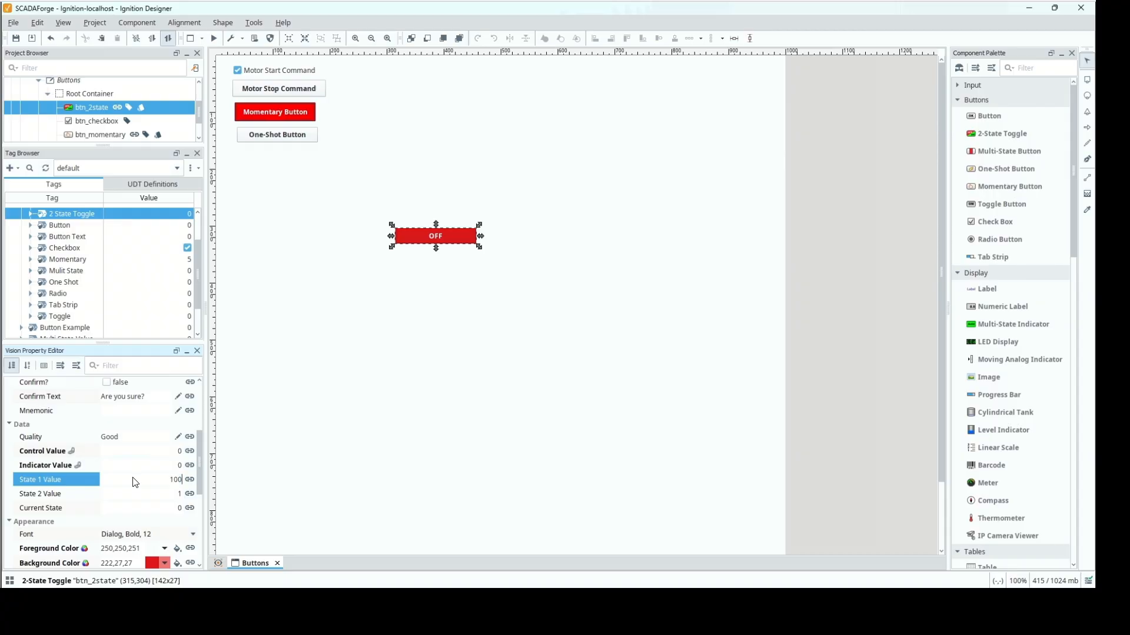
{"action": "type", "text": "100"}
{"action": "left_click", "coordinate": [157, 495]}
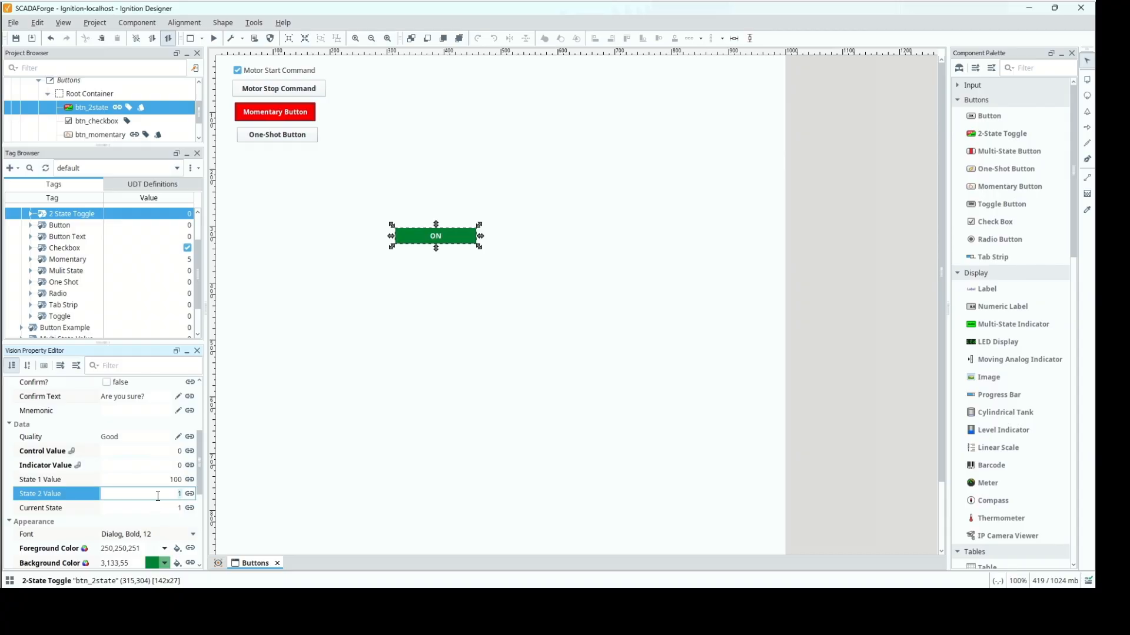
{"action": "key", "text": "Return"}
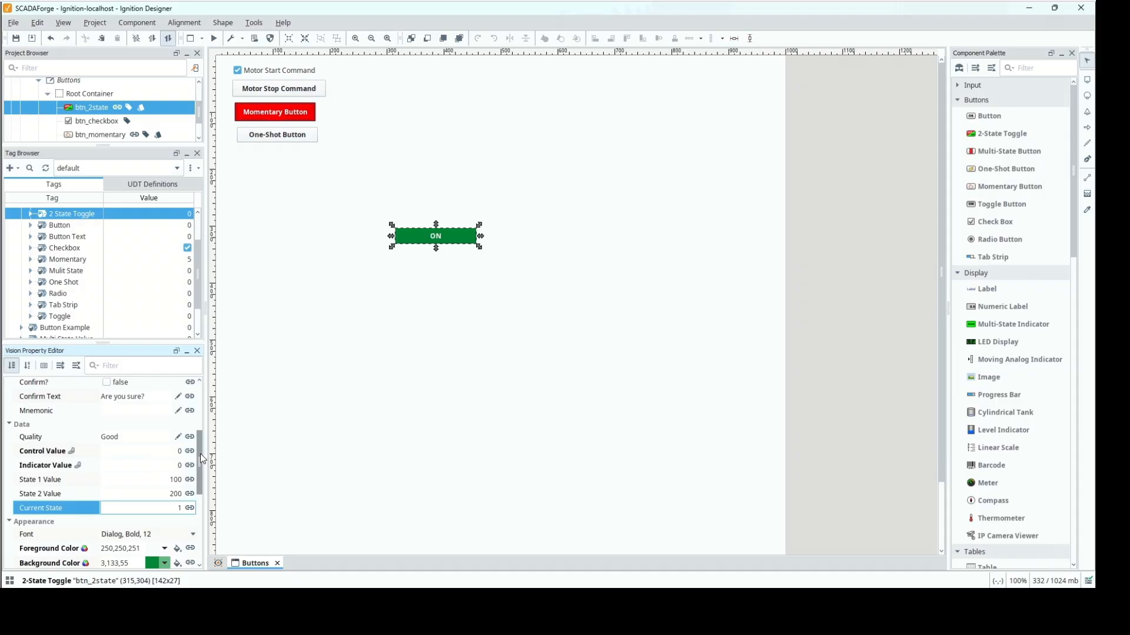
Examine btn_2state's styles in the Style Customizer, expanding the style for Current State value 0
{"action": "scroll", "coordinate": [200, 459], "scroll_direction": "down", "scroll_amount": 3}
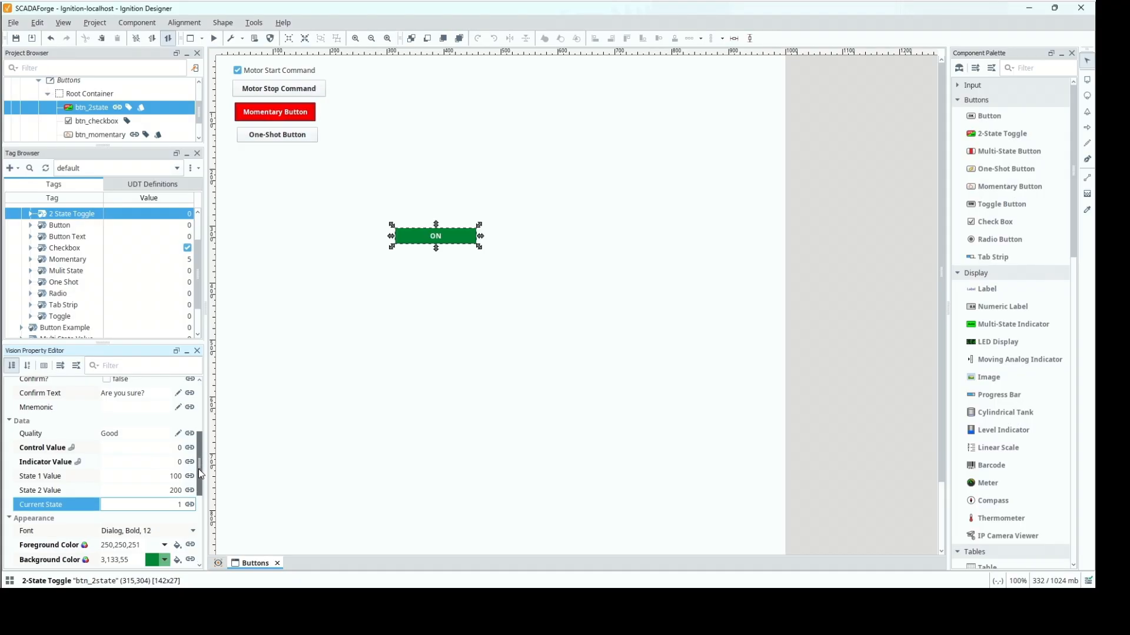
{"action": "scroll", "coordinate": [200, 468], "scroll_direction": "up", "scroll_amount": 2}
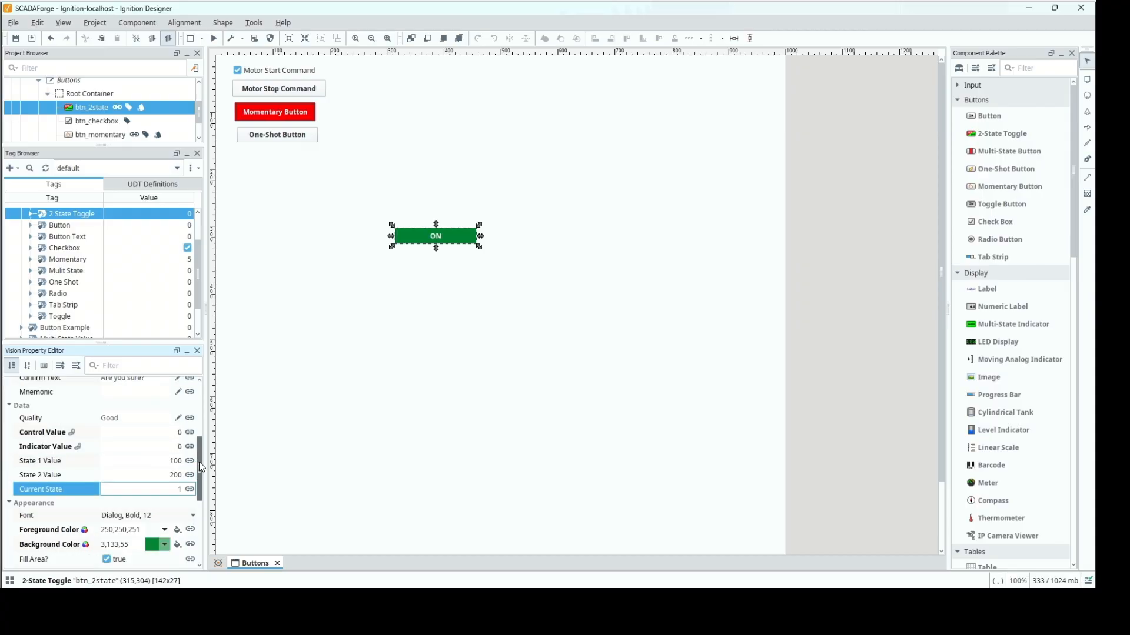
{"action": "scroll", "coordinate": [199, 462], "scroll_direction": "down", "scroll_amount": 4}
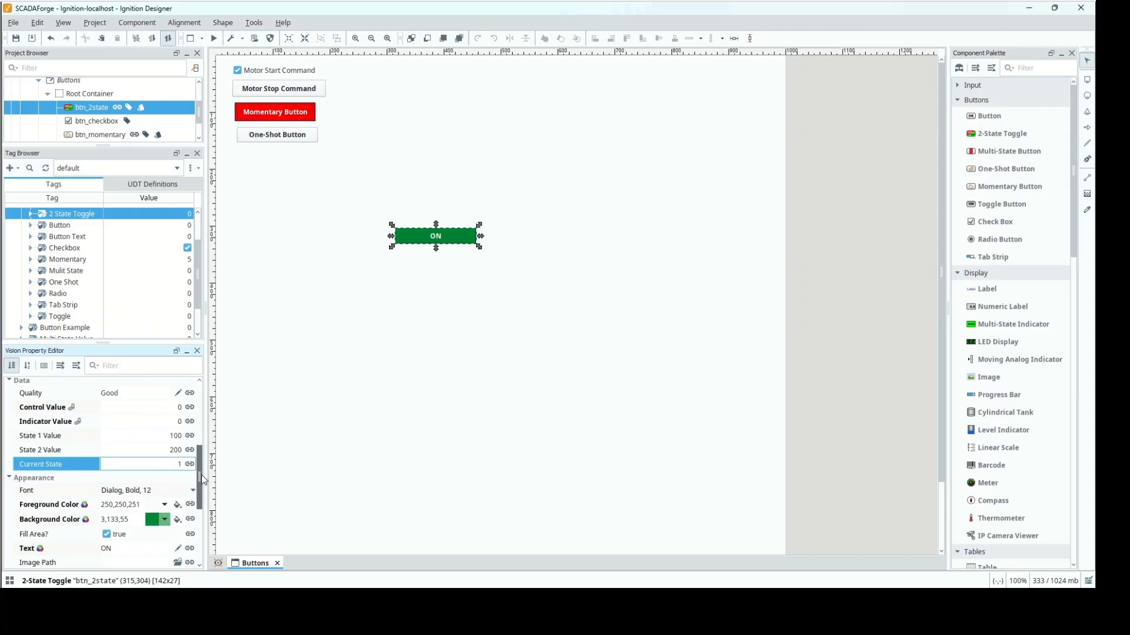
{"action": "left_click_drag", "start_coordinate": [205, 486], "coordinate": [206, 490]}
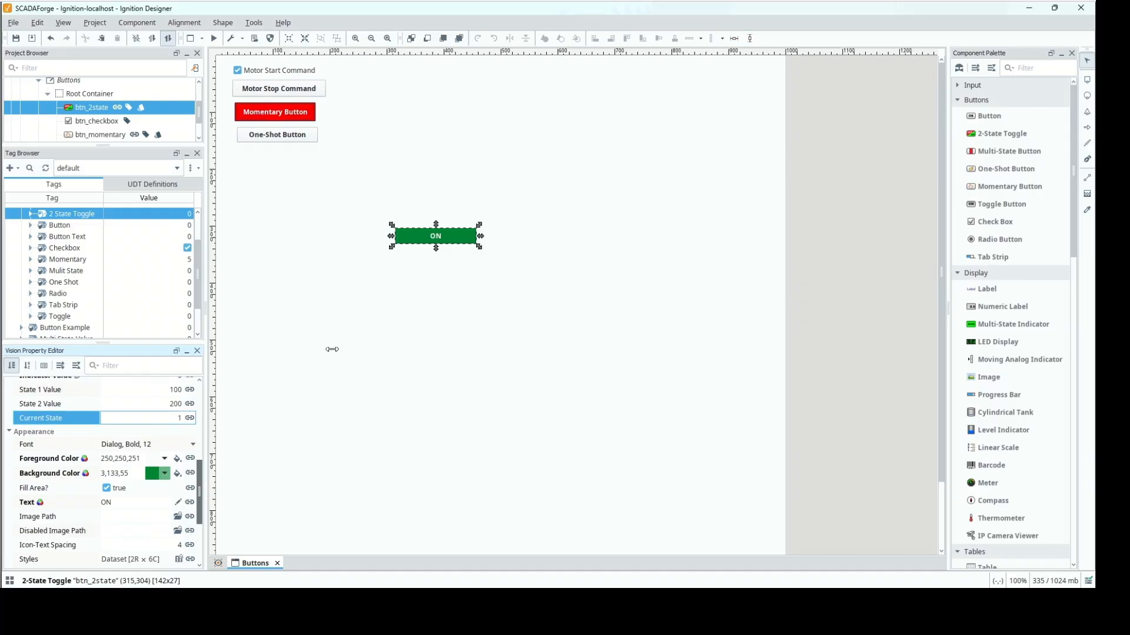
{"action": "right_click", "coordinate": [448, 245]}
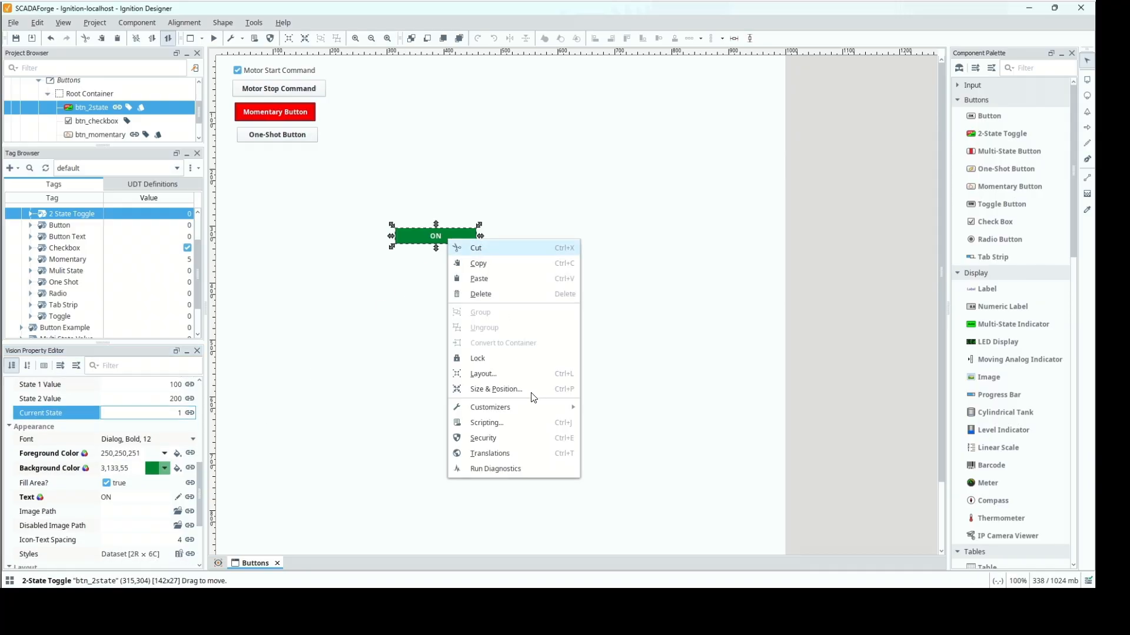
{"action": "mouse_move", "coordinate": [535, 412]}
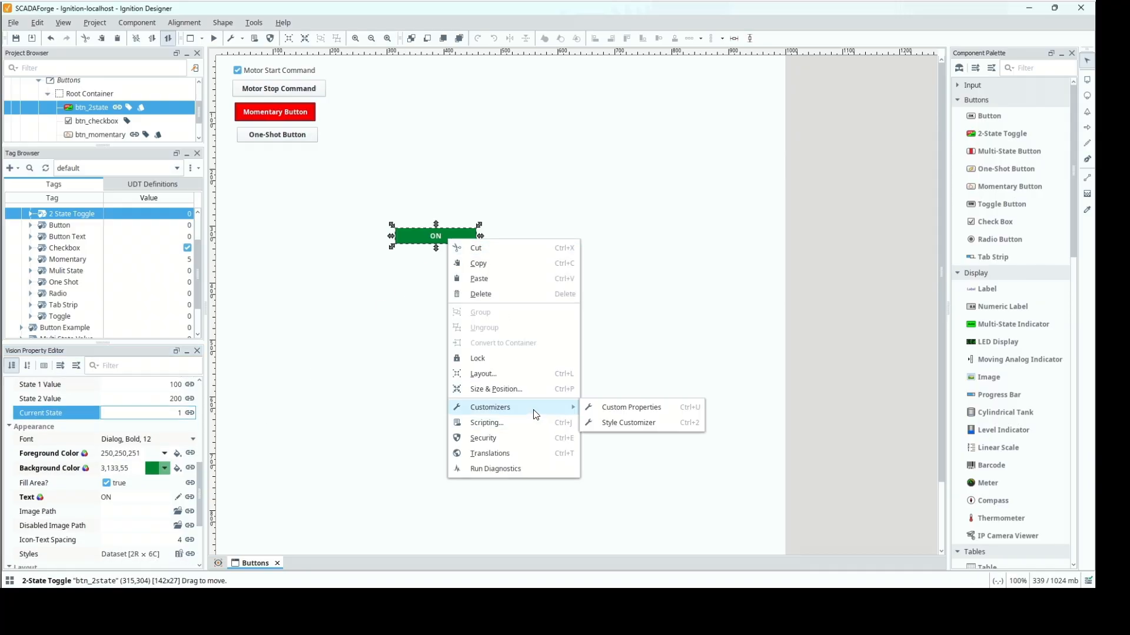
{"action": "left_click", "coordinate": [610, 433]}
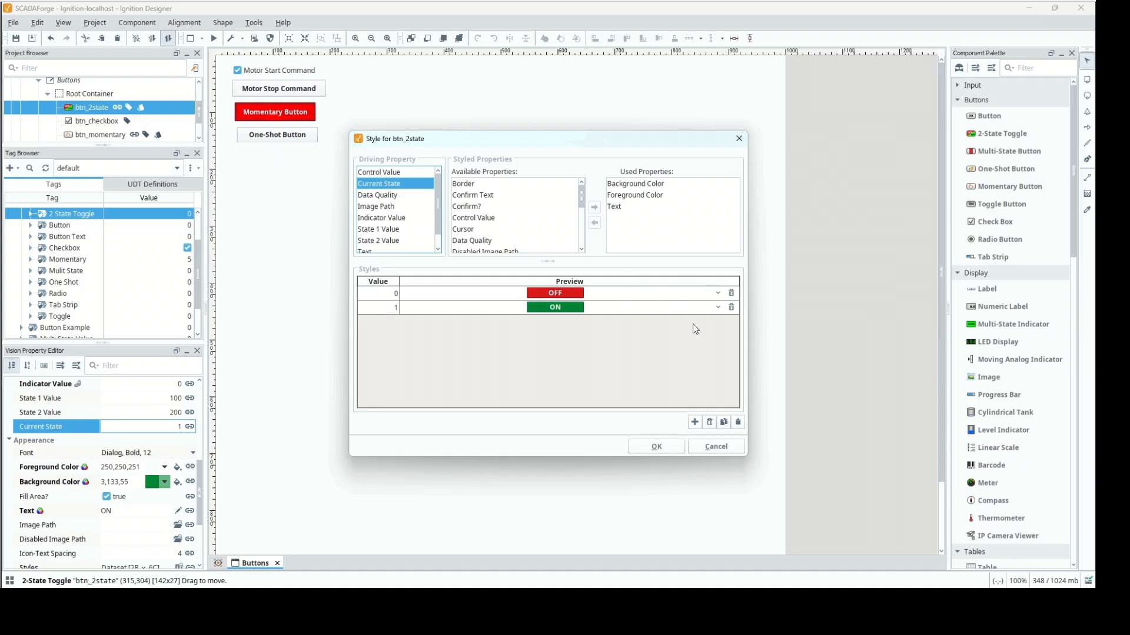
{"action": "left_click", "coordinate": [717, 294]}
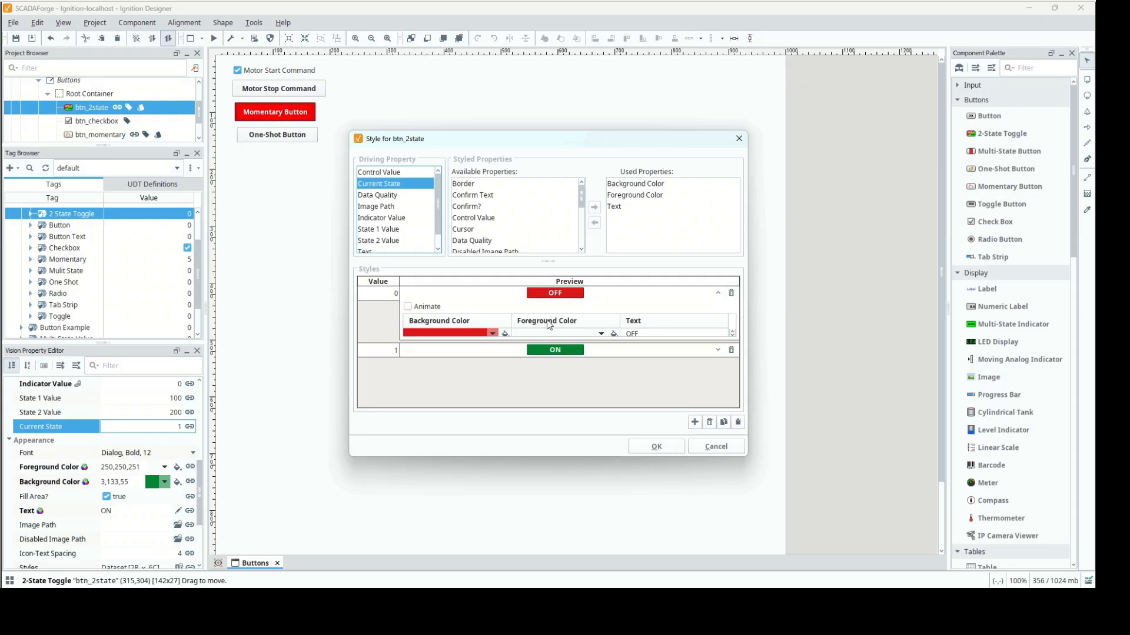
{"action": "left_click", "coordinate": [656, 446]}
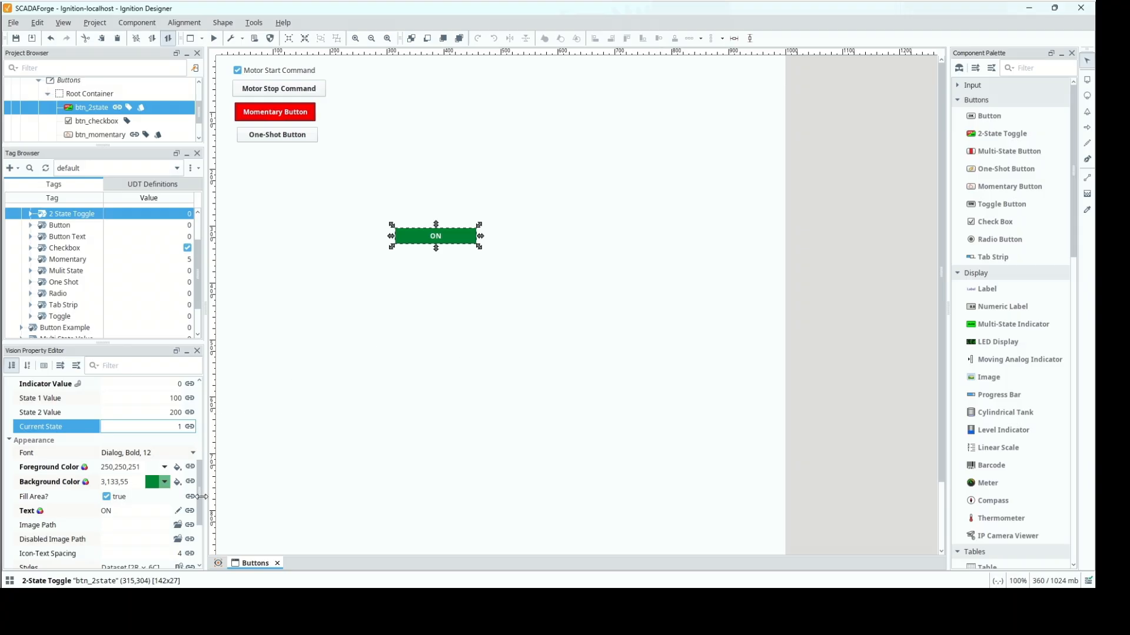
Start preview mode and operate the 2-state toggle four times, switching the tag between 100 and 200
{"action": "scroll", "coordinate": [204, 488], "scroll_direction": "up", "scroll_amount": 2}
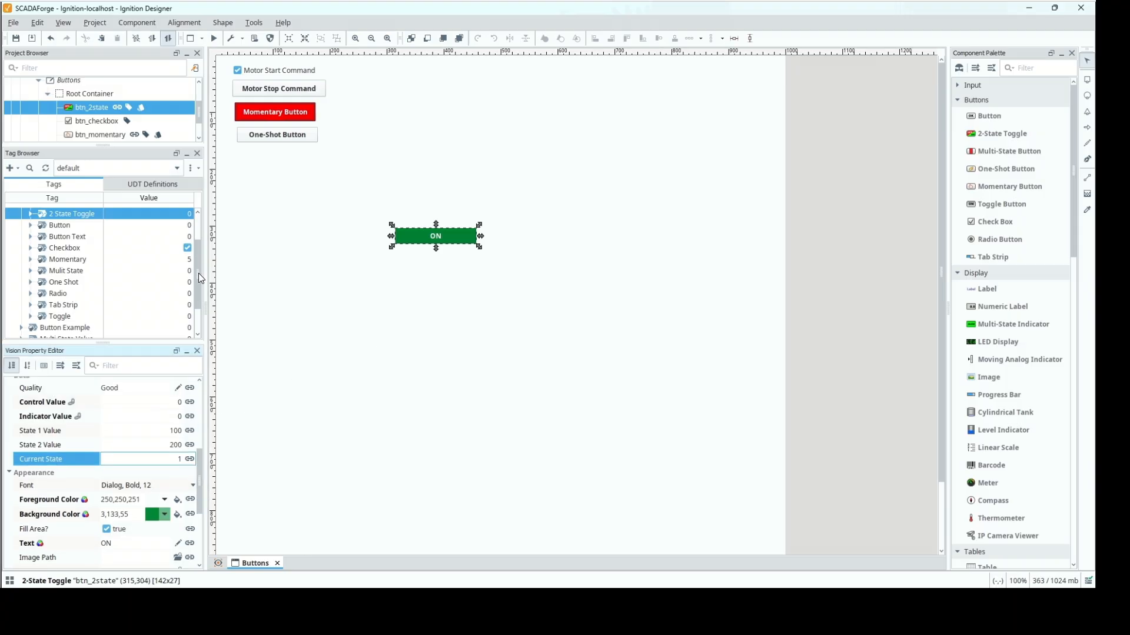
{"action": "left_click", "coordinate": [213, 38]}
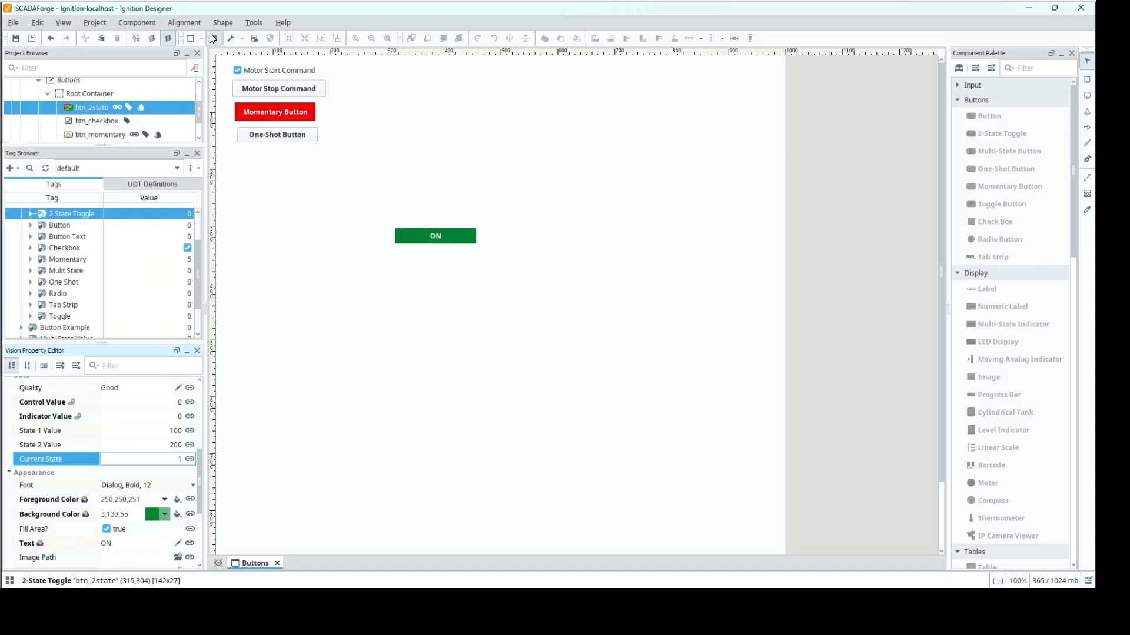
{"action": "left_click", "coordinate": [450, 244]}
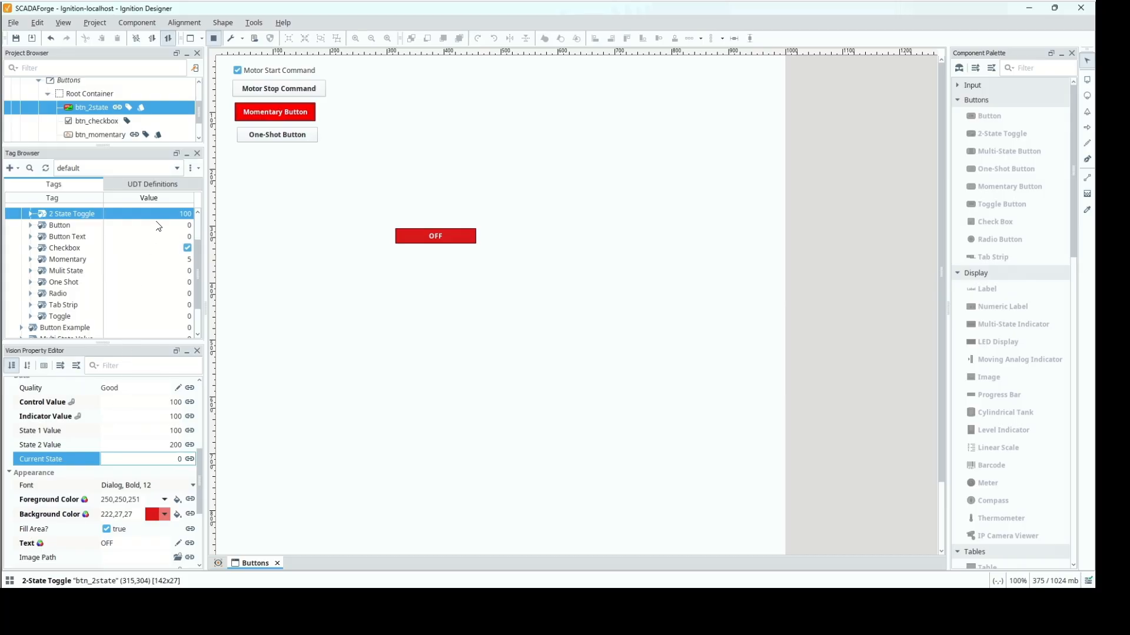
{"action": "left_click", "coordinate": [436, 241]}
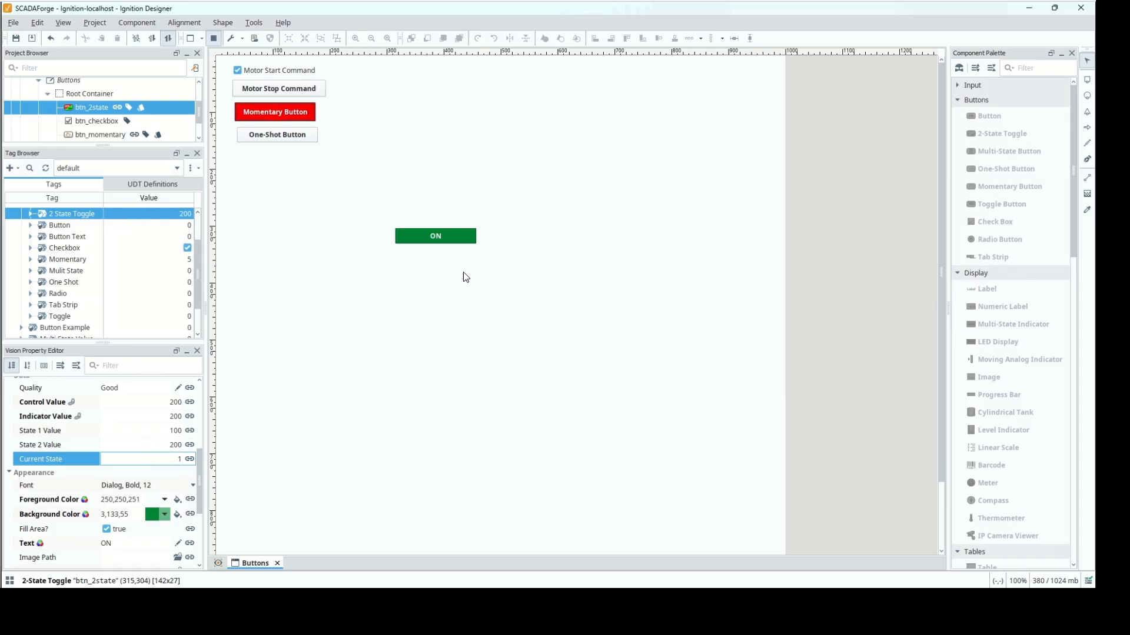
{"action": "left_click", "coordinate": [462, 238]}
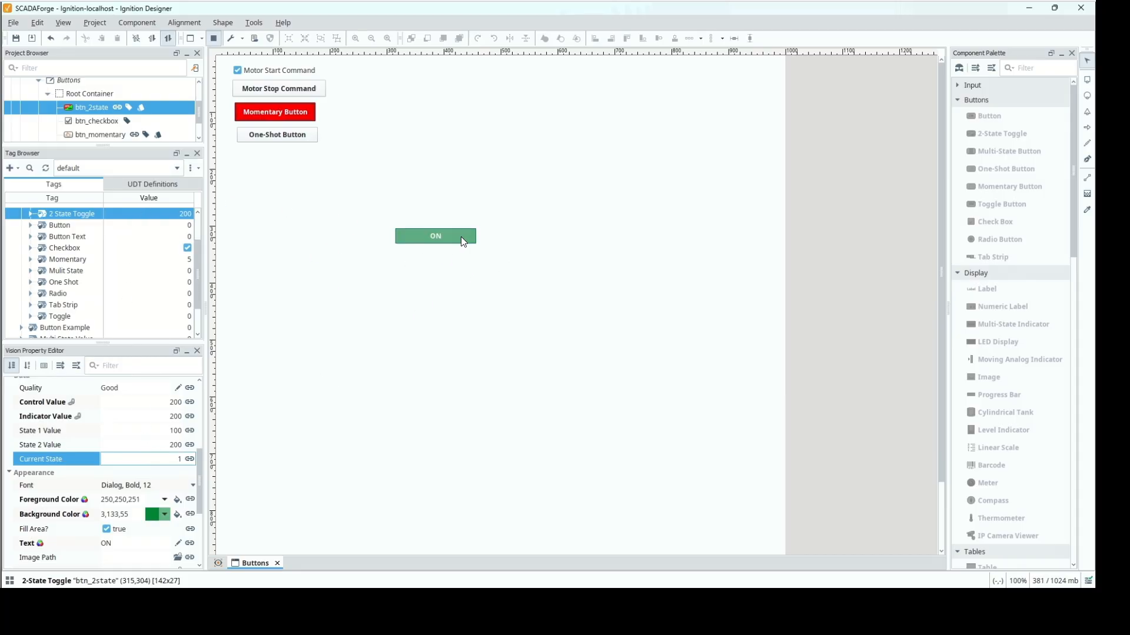
{"action": "left_click", "coordinate": [456, 241]}
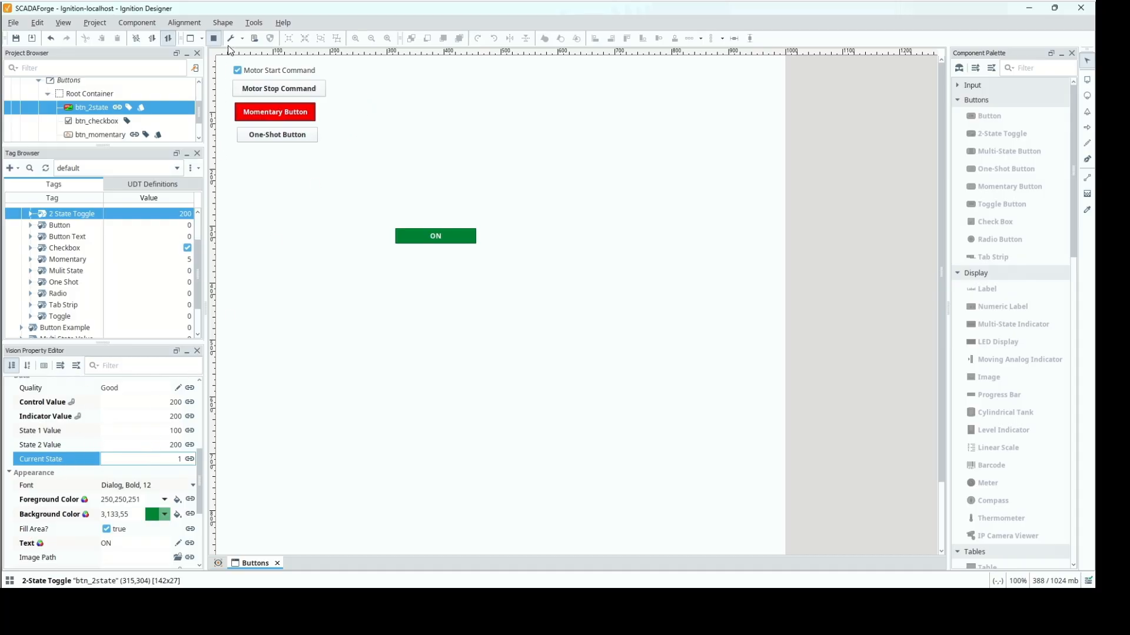
Stop preview mode and move the 2-state toggle directly beneath the one-shot button
{"action": "left_click", "coordinate": [213, 38]}
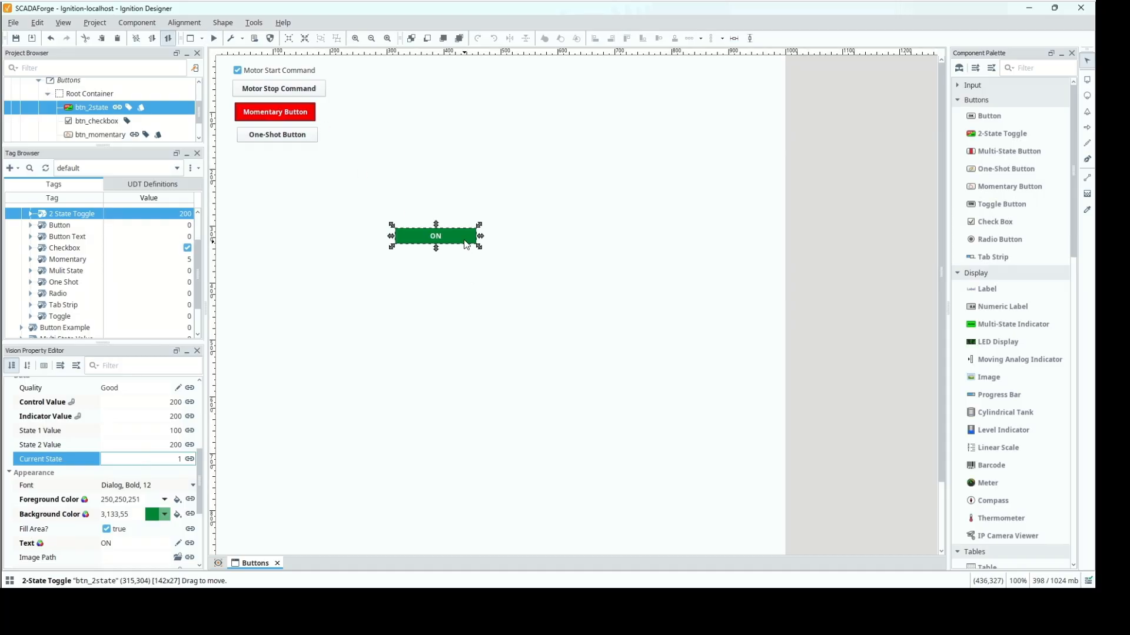
{"action": "left_click_drag", "start_coordinate": [464, 238], "coordinate": [311, 164]}
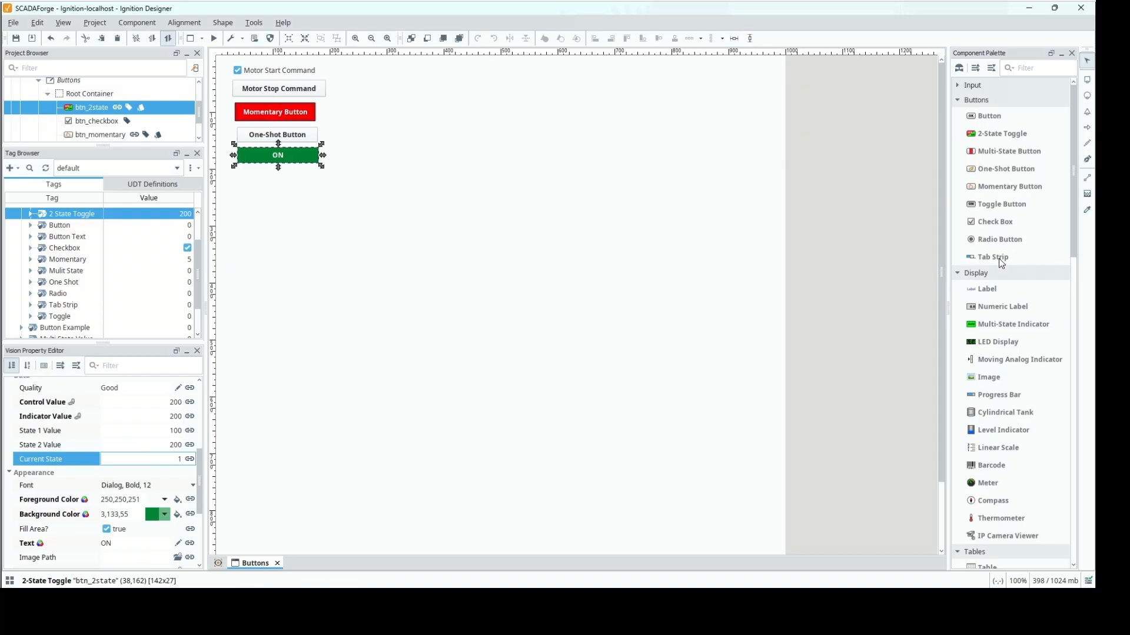
Add a Multi-State Button to the empty middle area of the window and name it btn_multi
{"action": "left_click_drag", "start_coordinate": [989, 150], "coordinate": [429, 243]}
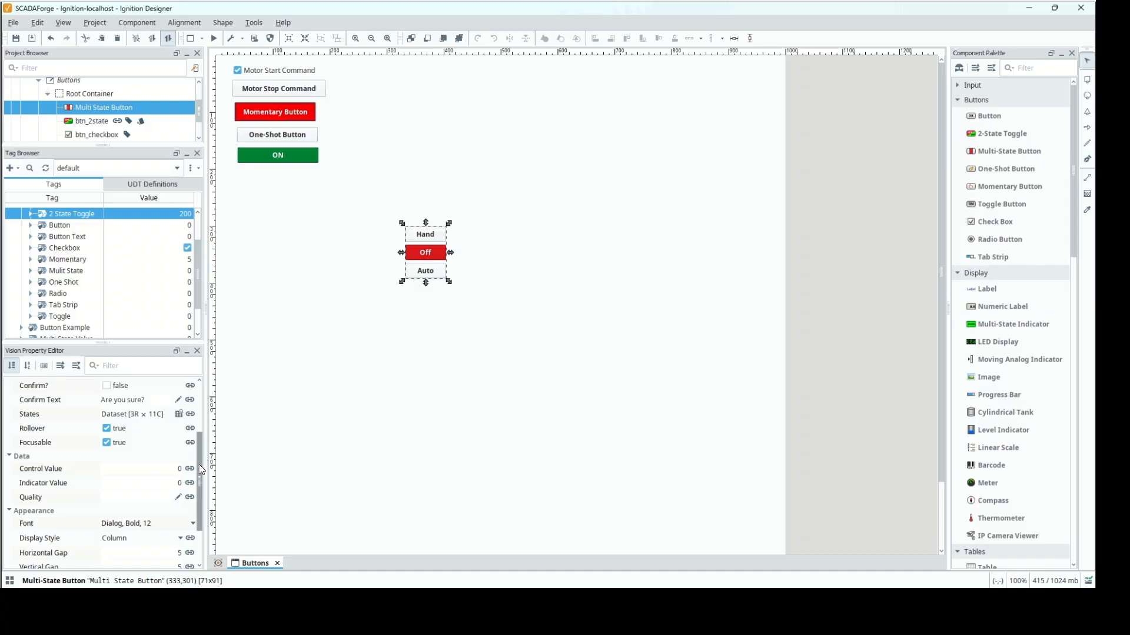
{"action": "left_click_drag", "start_coordinate": [200, 441], "coordinate": [199, 377]}
{"action": "left_click", "coordinate": [163, 397]}
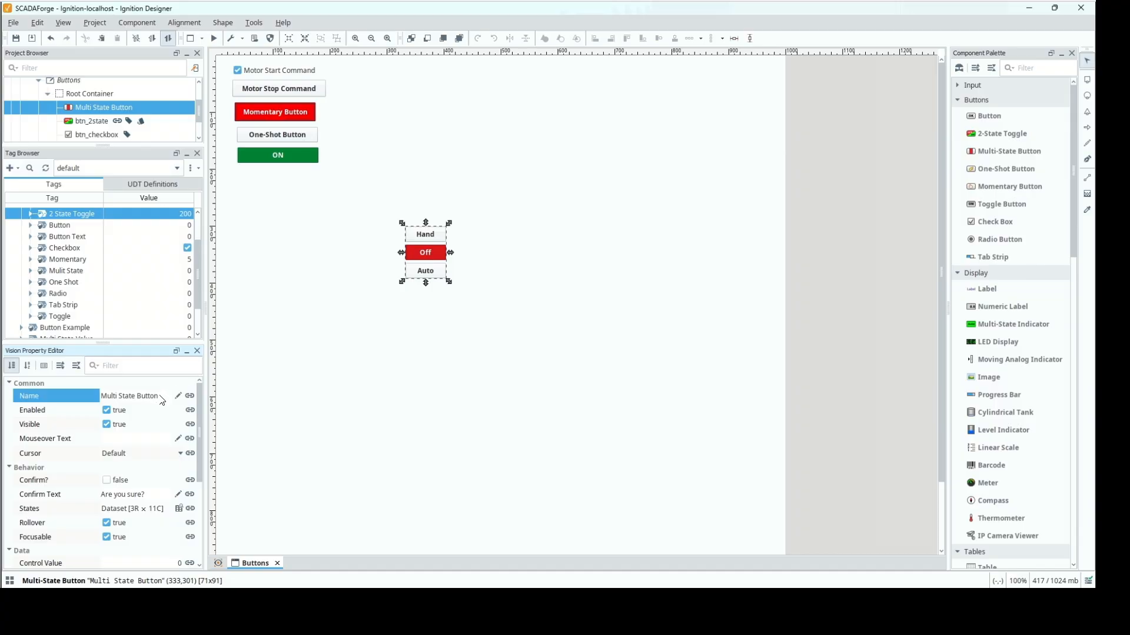
{"action": "double_click", "coordinate": [113, 395]}
{"action": "type", "text": "btn_multi"}
Examine btn_multi's States dataset, widening the text and background columns and uncovering the button for comparison
{"action": "left_click_drag", "start_coordinate": [200, 411], "coordinate": [198, 446]}
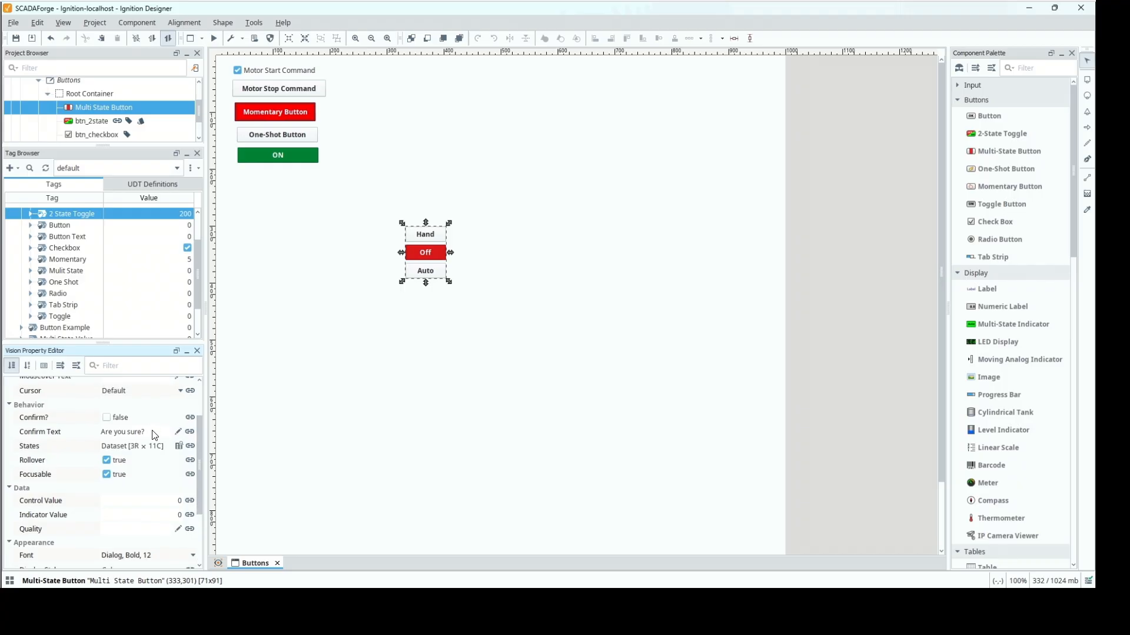
{"action": "left_click", "coordinate": [179, 447]}
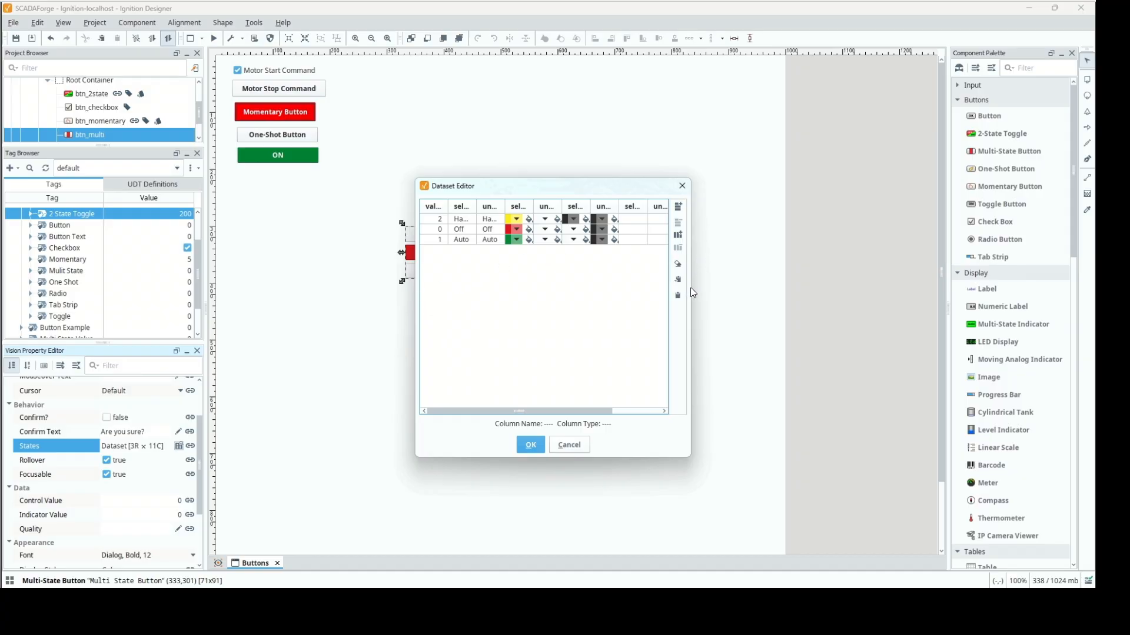
{"action": "left_click_drag", "start_coordinate": [690, 287], "coordinate": [895, 283]}
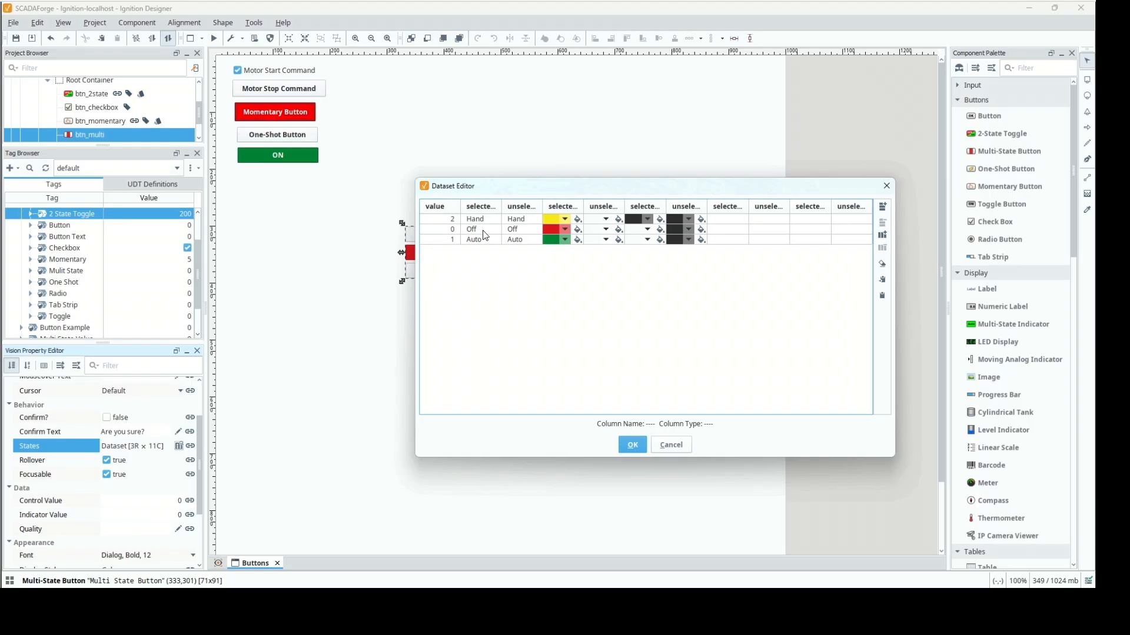
{"action": "left_click_drag", "start_coordinate": [515, 203], "coordinate": [674, 206]}
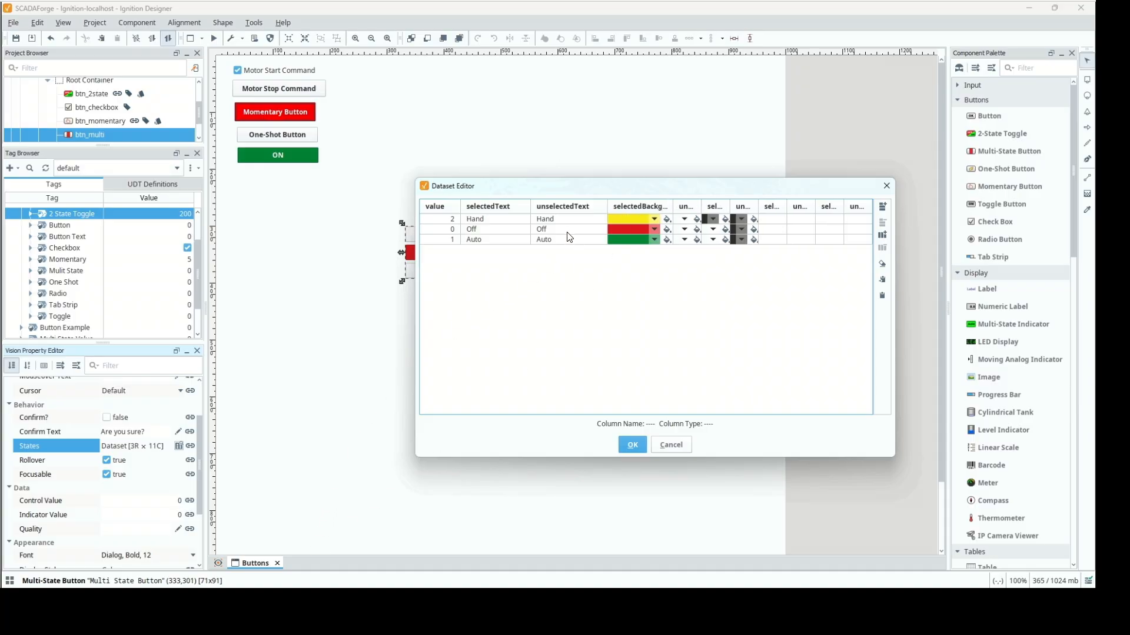
{"action": "left_click_drag", "start_coordinate": [574, 193], "coordinate": [714, 195]}
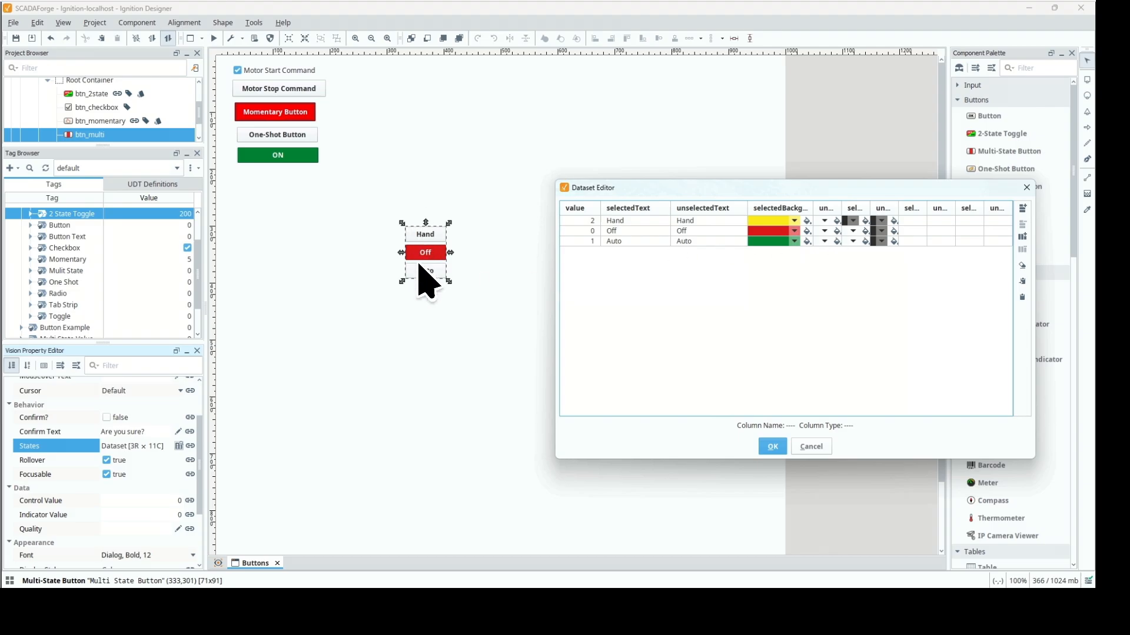
{"action": "left_click", "coordinate": [774, 447]}
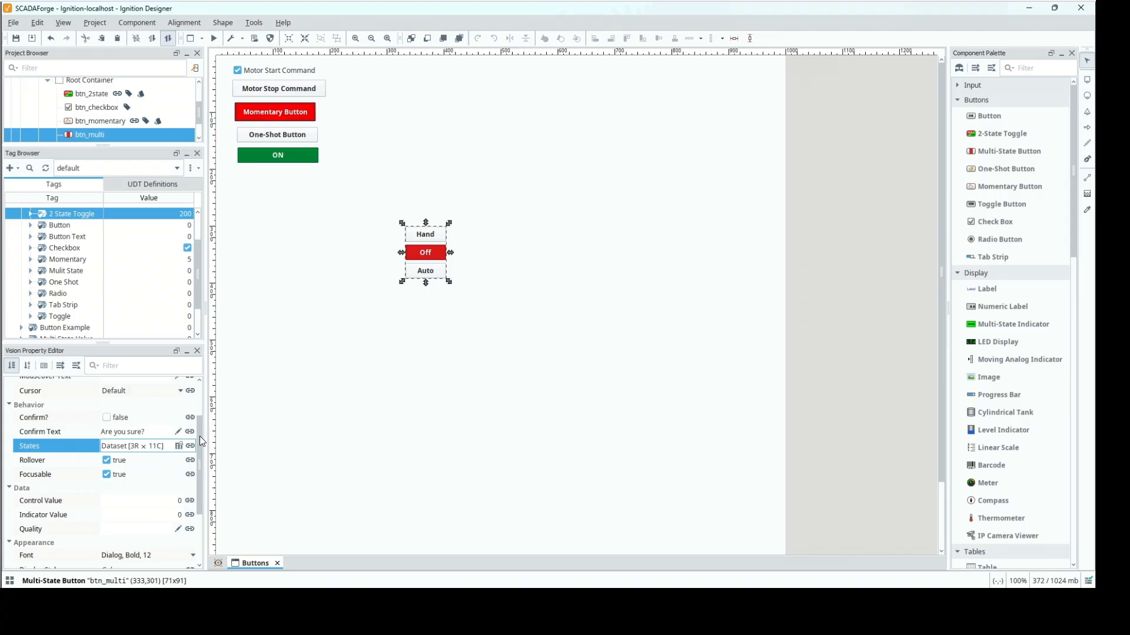
Bind btn_multi's Control Value bidirectionally to the tag [default]Ignition 102/Buttons/Mulit State
{"action": "left_click_drag", "start_coordinate": [200, 436], "coordinate": [203, 475]}
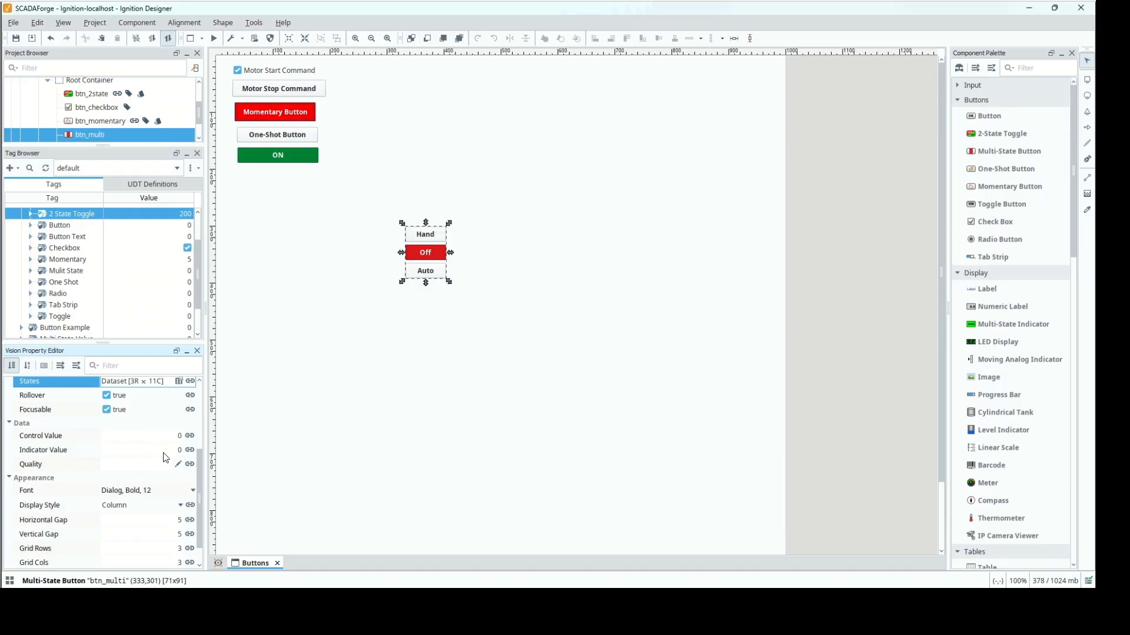
{"action": "right_click", "coordinate": [72, 271]}
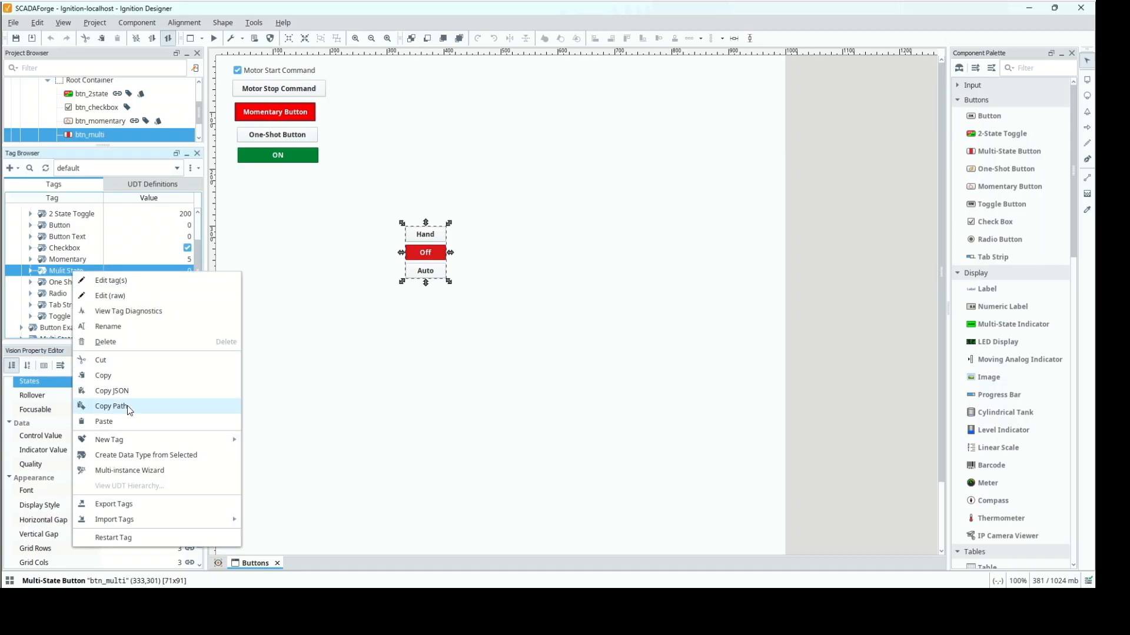
{"action": "left_click", "coordinate": [143, 406]}
{"action": "left_click", "coordinate": [190, 435]}
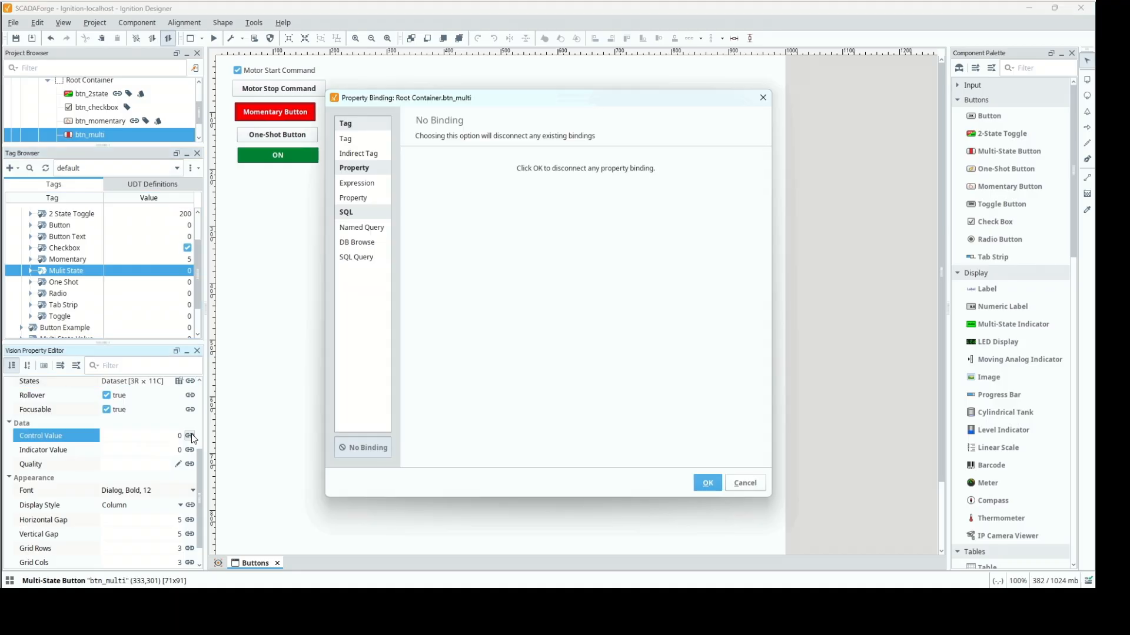
{"action": "left_click", "coordinate": [362, 140]}
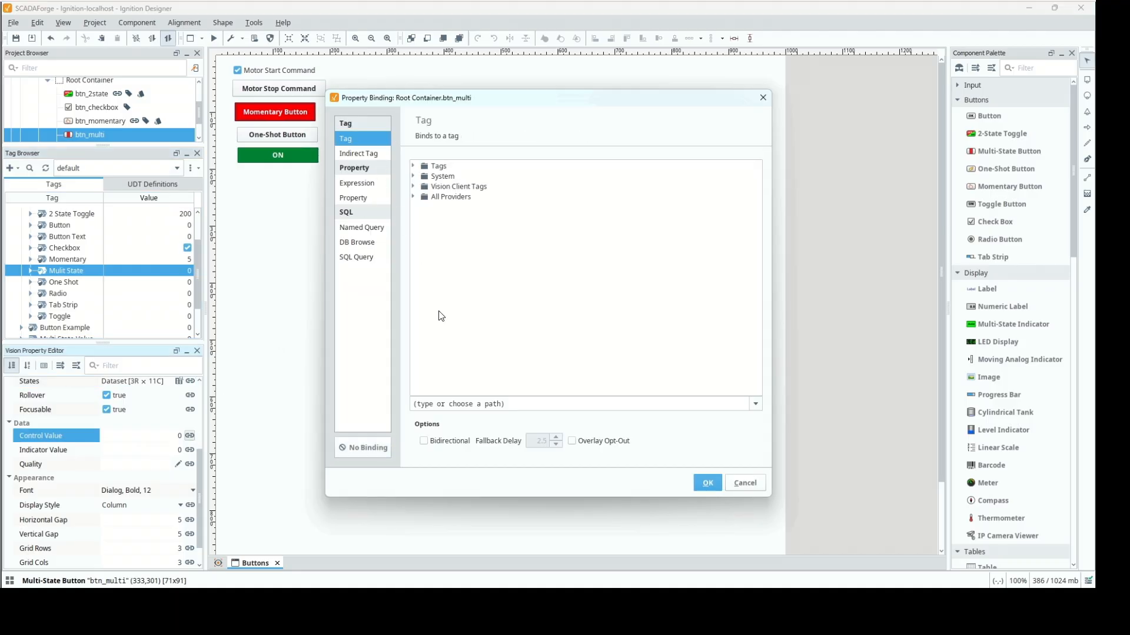
{"action": "left_click", "coordinate": [526, 405]}
{"action": "type", "text": "[default]Ignition 102/Buttons/Mulit State"}
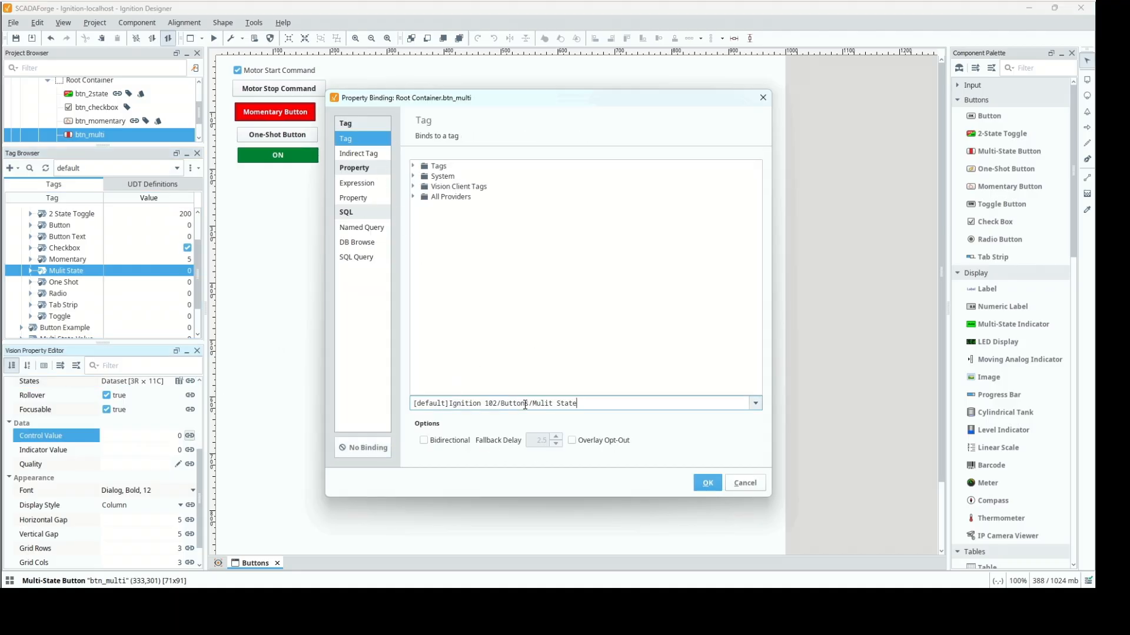
{"action": "left_click", "coordinate": [434, 446]}
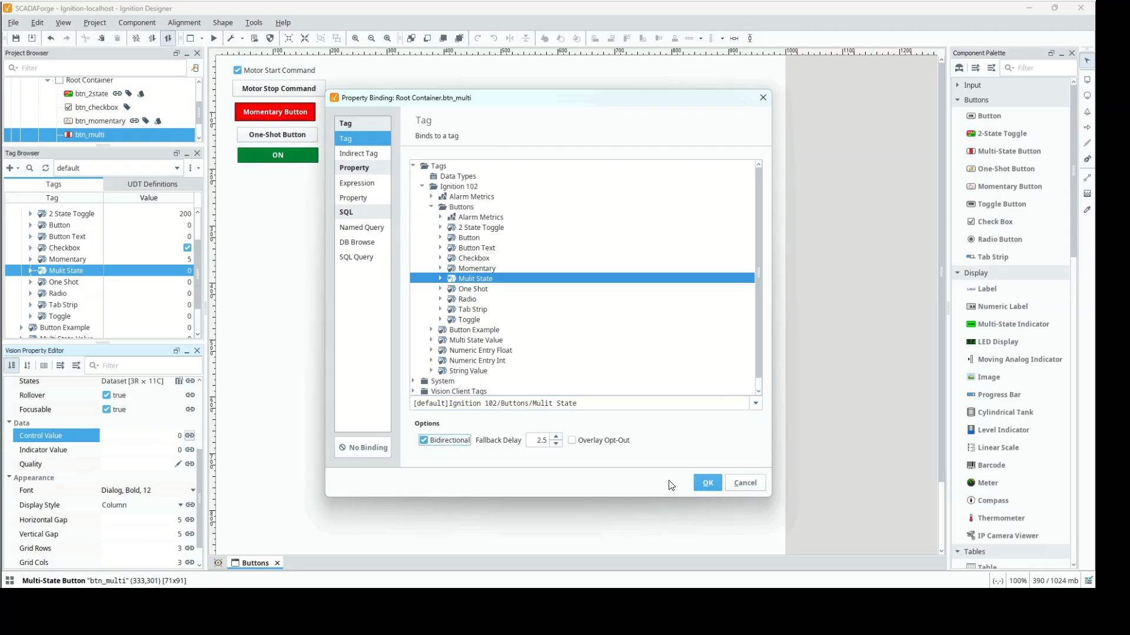
{"action": "left_click", "coordinate": [707, 482]}
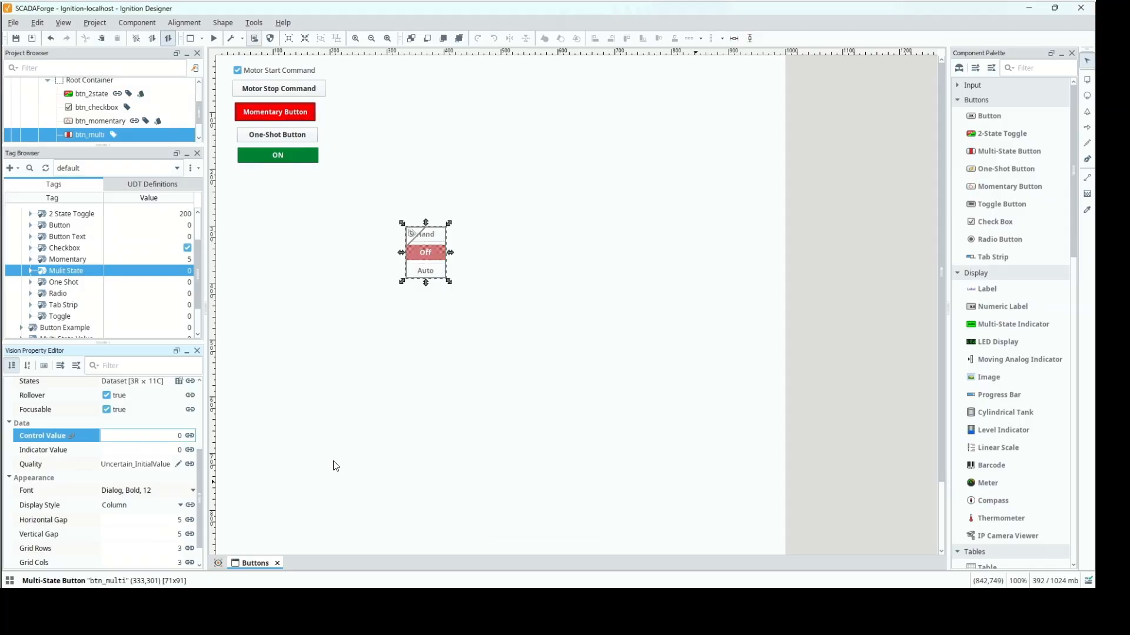
Bind btn_multi's Indicator Value to its own Control Value property
{"action": "left_click", "coordinate": [190, 450]}
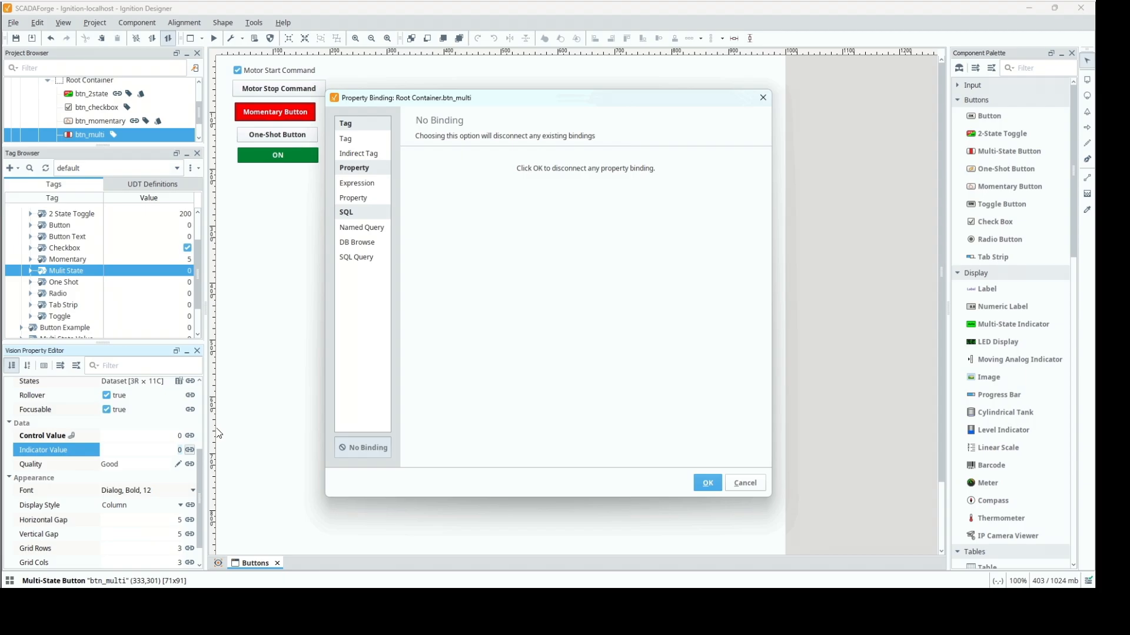
{"action": "left_click", "coordinate": [353, 139]}
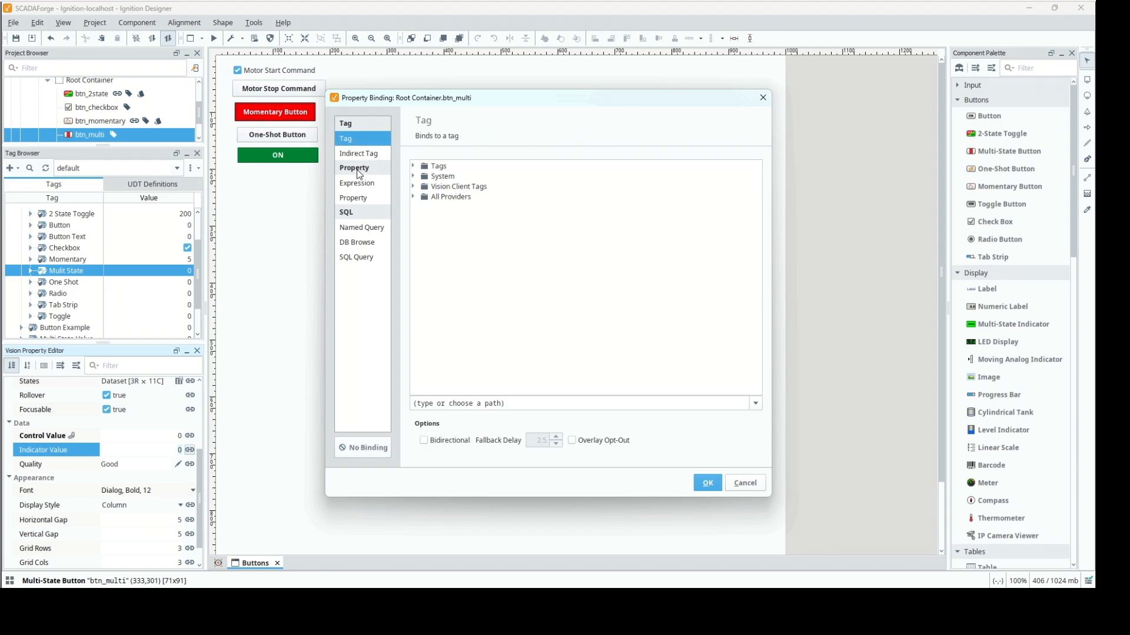
{"action": "left_click", "coordinate": [353, 199]}
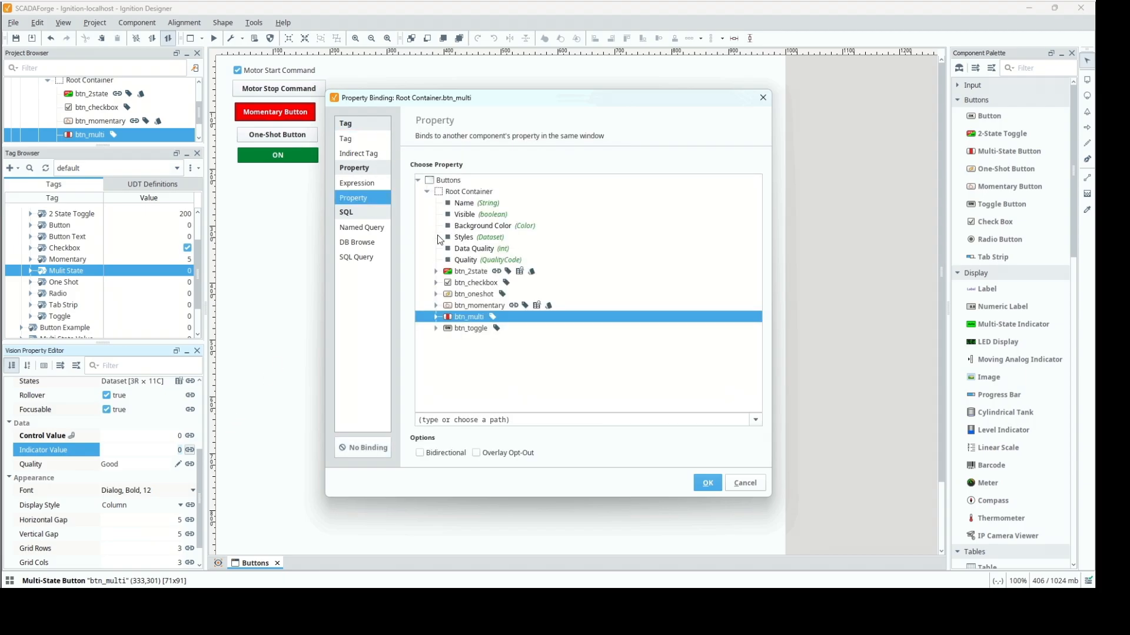
{"action": "left_click", "coordinate": [436, 316]}
{"action": "left_click", "coordinate": [478, 351]}
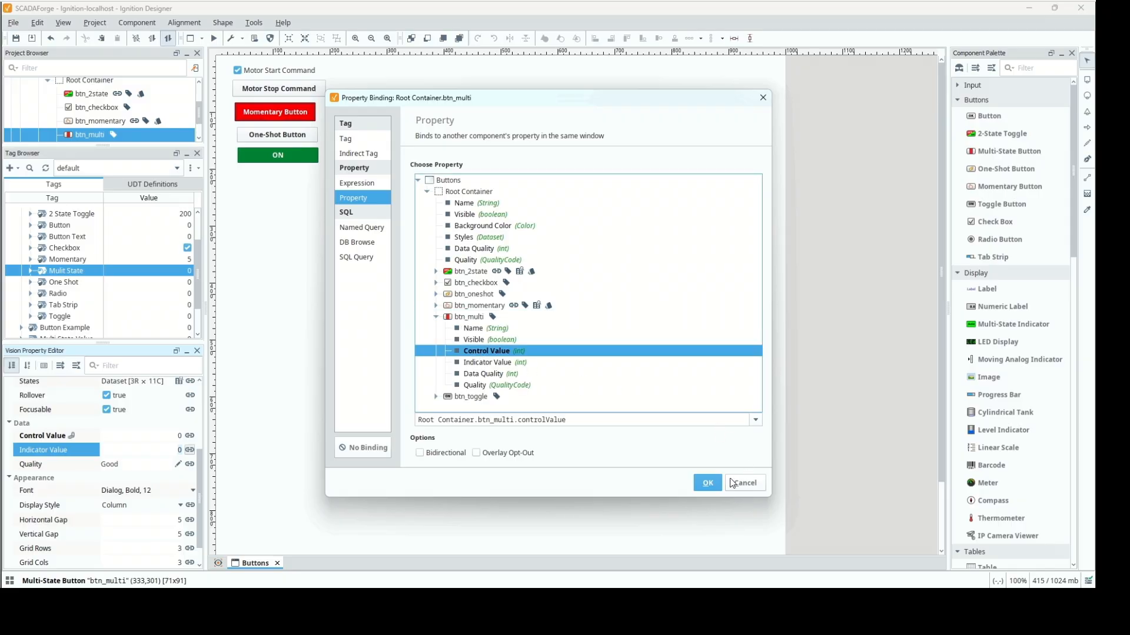
{"action": "left_click", "coordinate": [708, 481]}
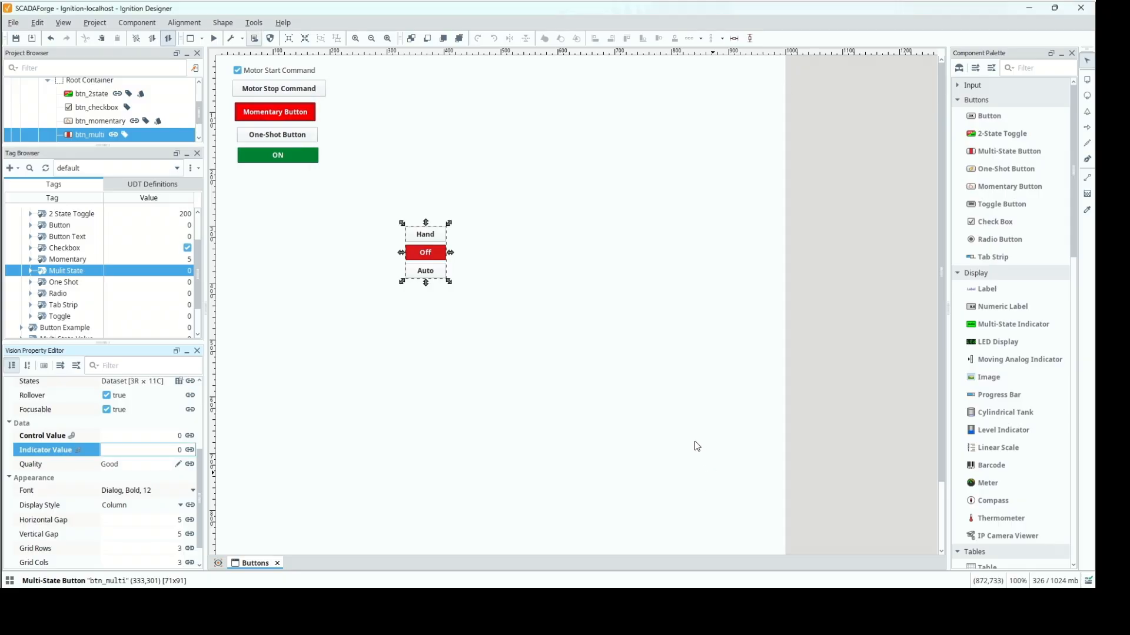
Start preview mode, review btn_multi's state values, and switch the button to Hand and Auto
{"action": "left_click", "coordinate": [215, 40]}
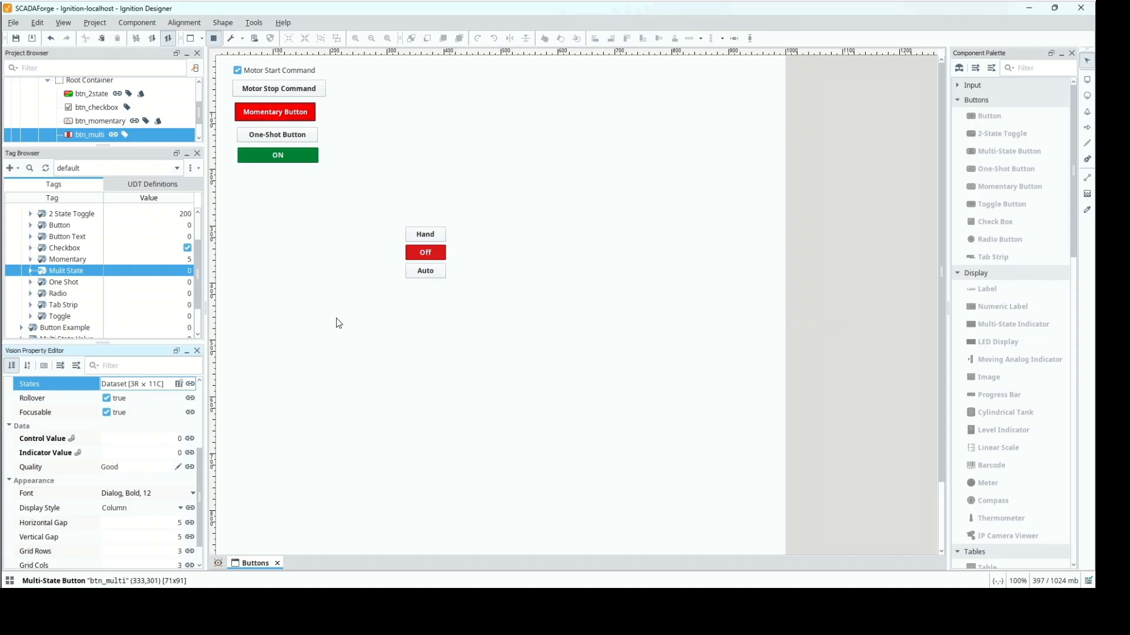
{"action": "left_click", "coordinate": [179, 384]}
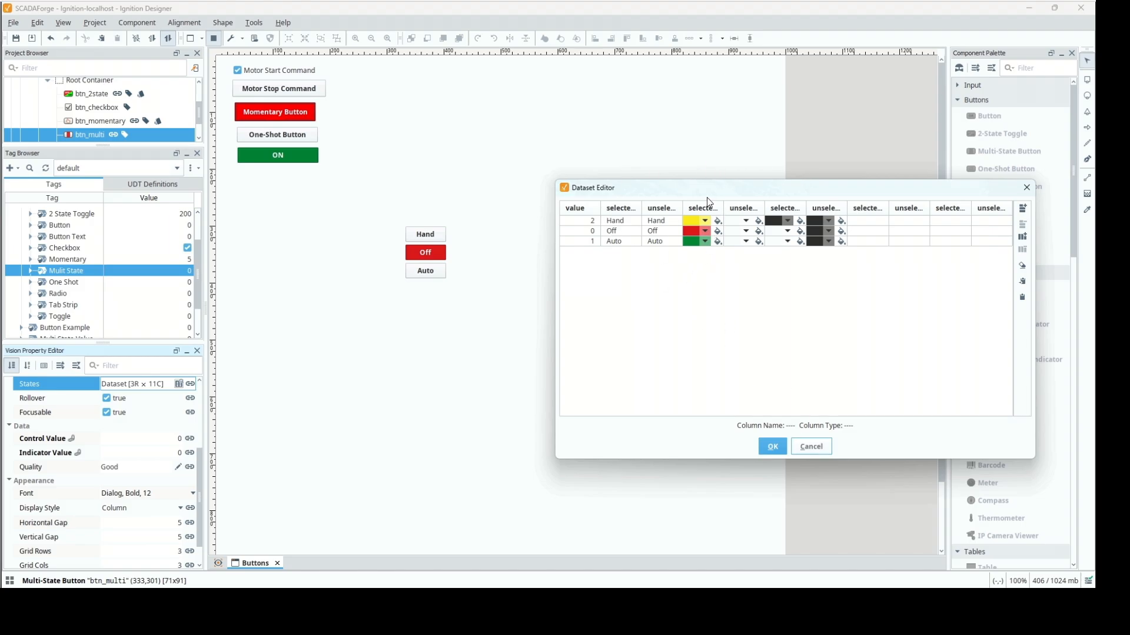
{"action": "left_click", "coordinate": [818, 448]}
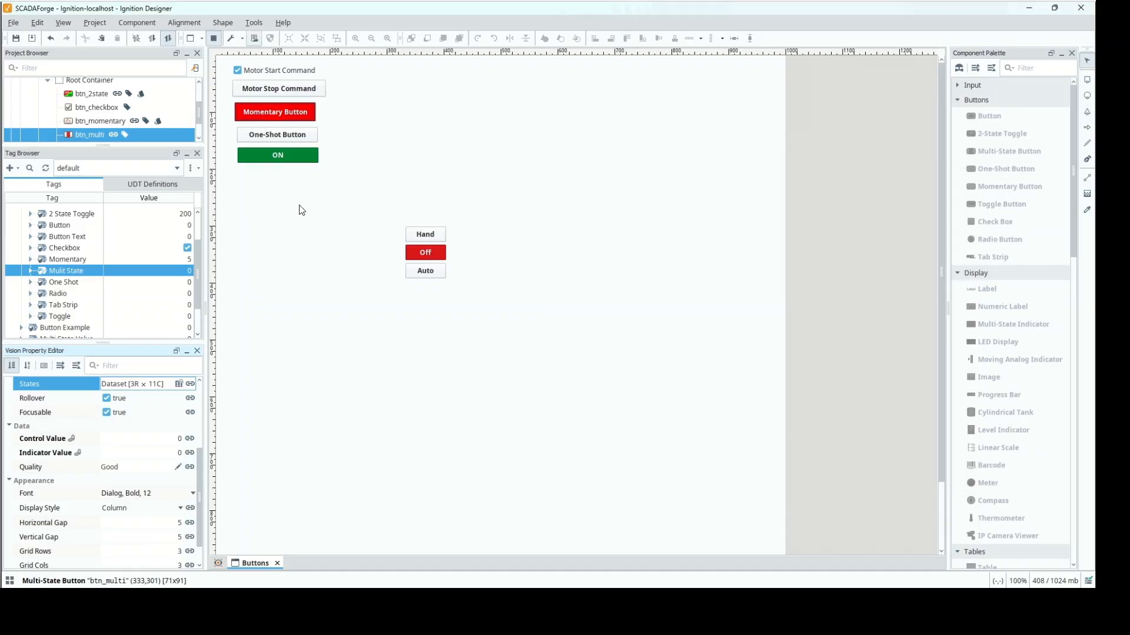
{"action": "left_click", "coordinate": [421, 236]}
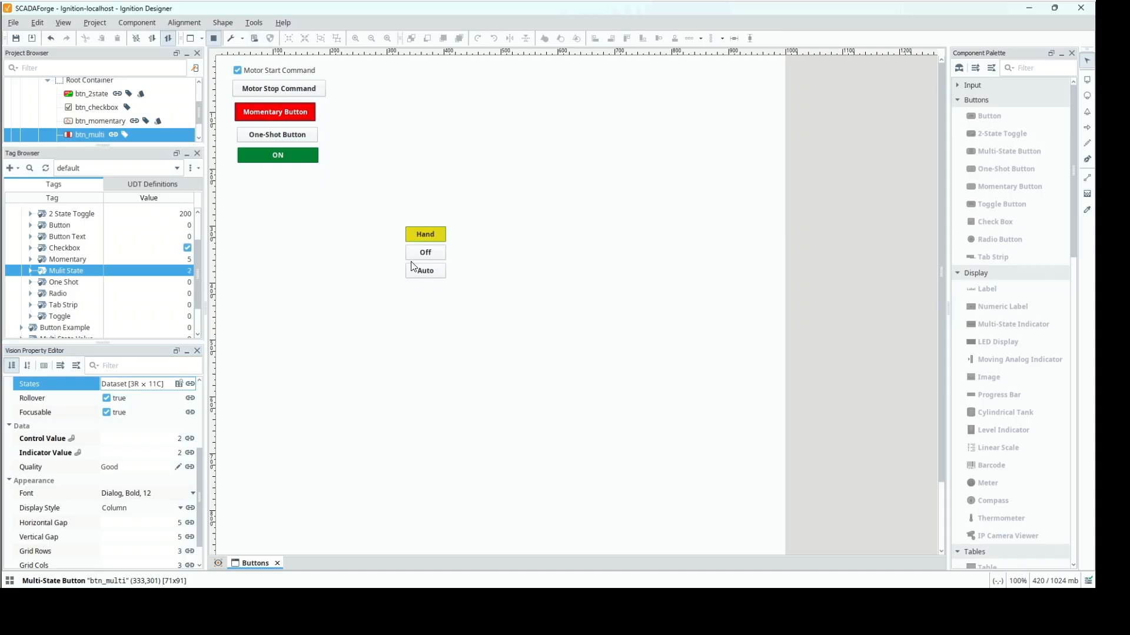
{"action": "left_click", "coordinate": [420, 275]}
In btn_multi's States dataset, set the Hand state's value to 5 and the Auto state's value to 10
{"action": "left_click", "coordinate": [178, 384]}
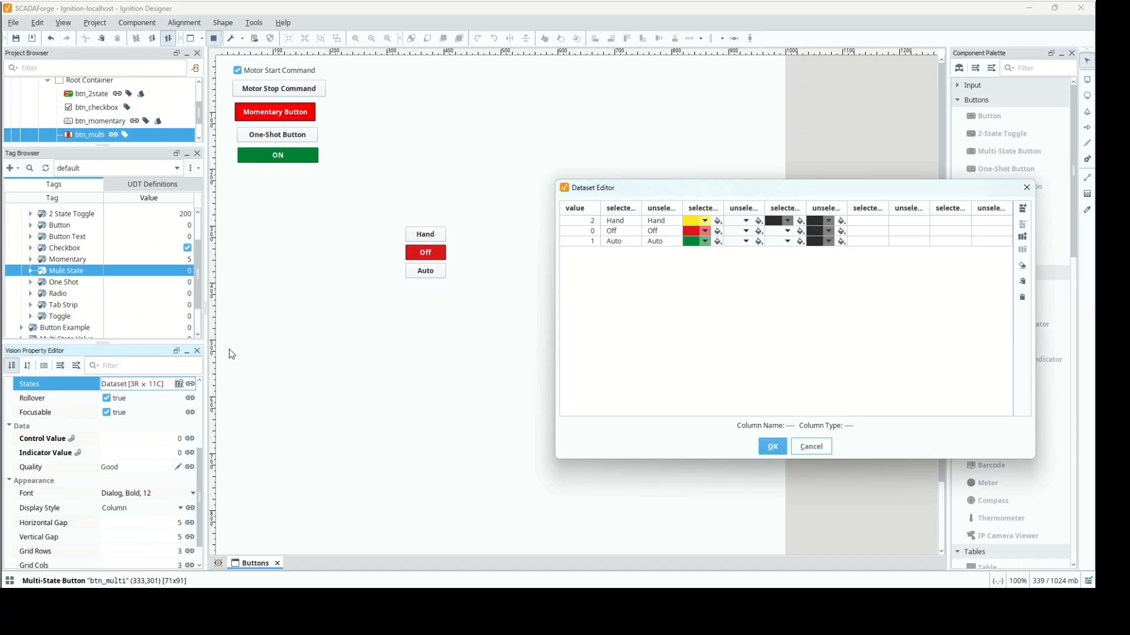
{"action": "double_click", "coordinate": [586, 221]}
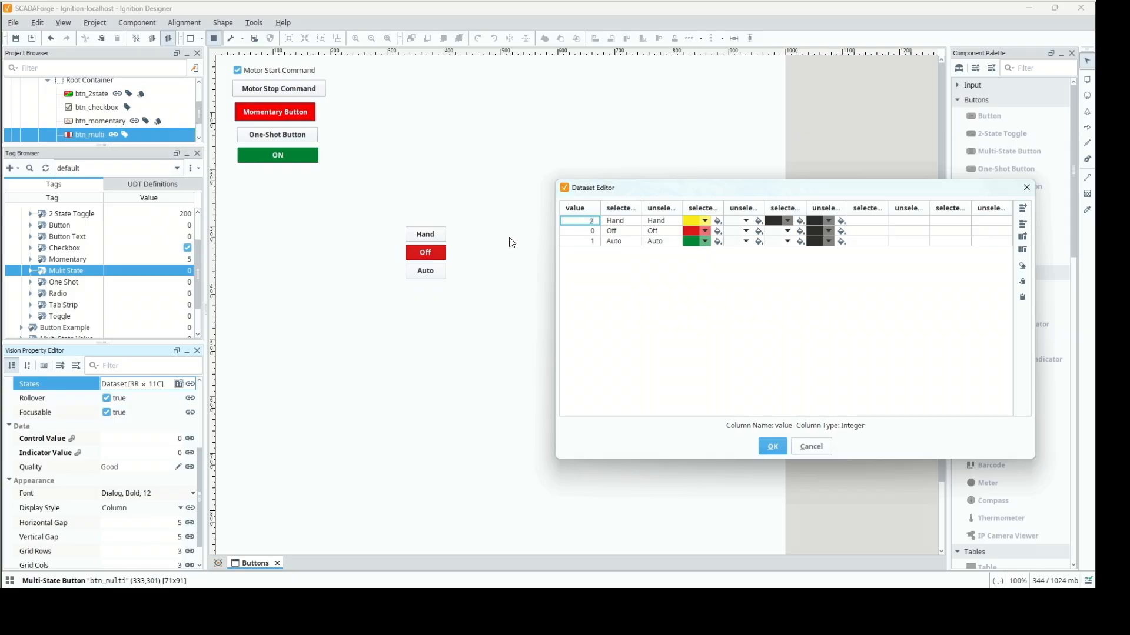
{"action": "key", "text": "BackSpace"}
{"action": "type", "text": "5"}
{"action": "left_click", "coordinate": [580, 241]}
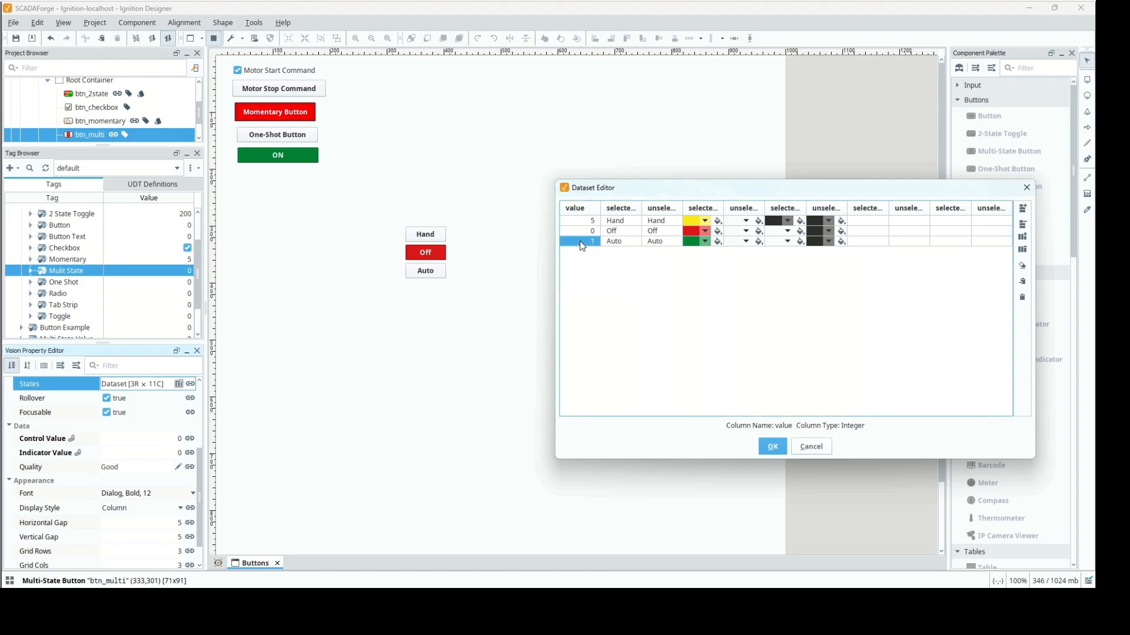
{"action": "double_click", "coordinate": [581, 241]}
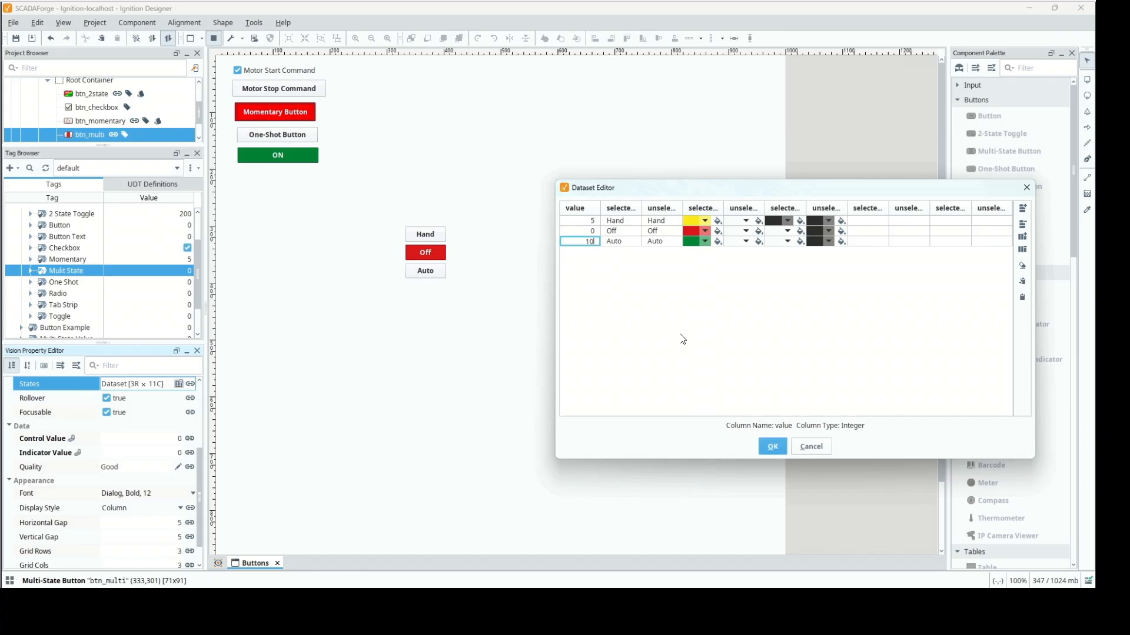
{"action": "key", "text": "Tab"}
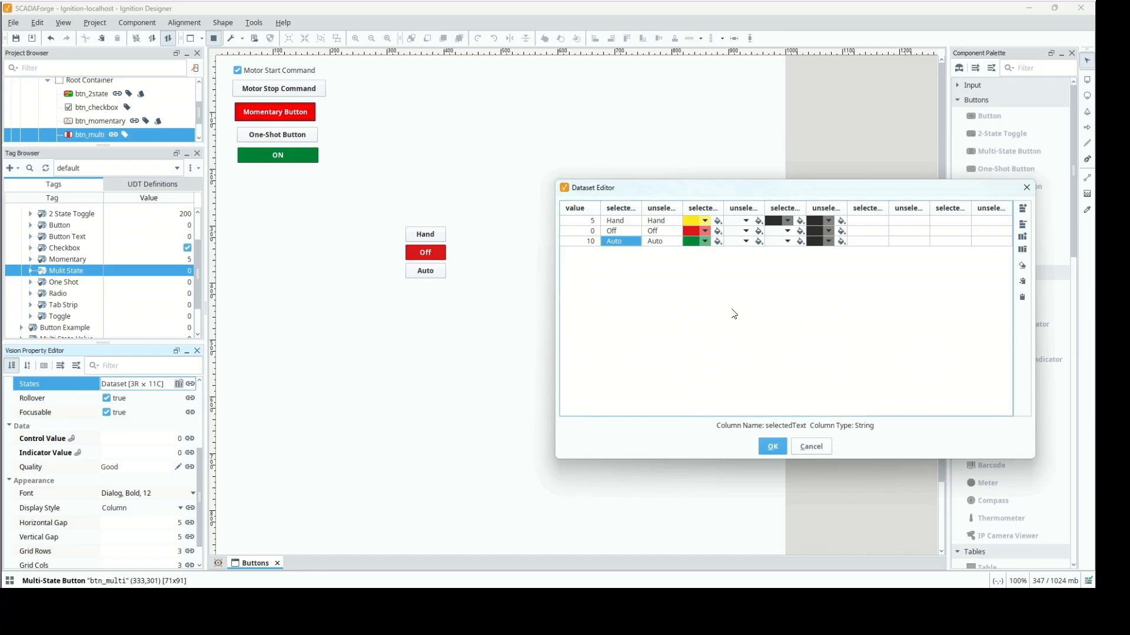
{"action": "left_click", "coordinate": [772, 447]}
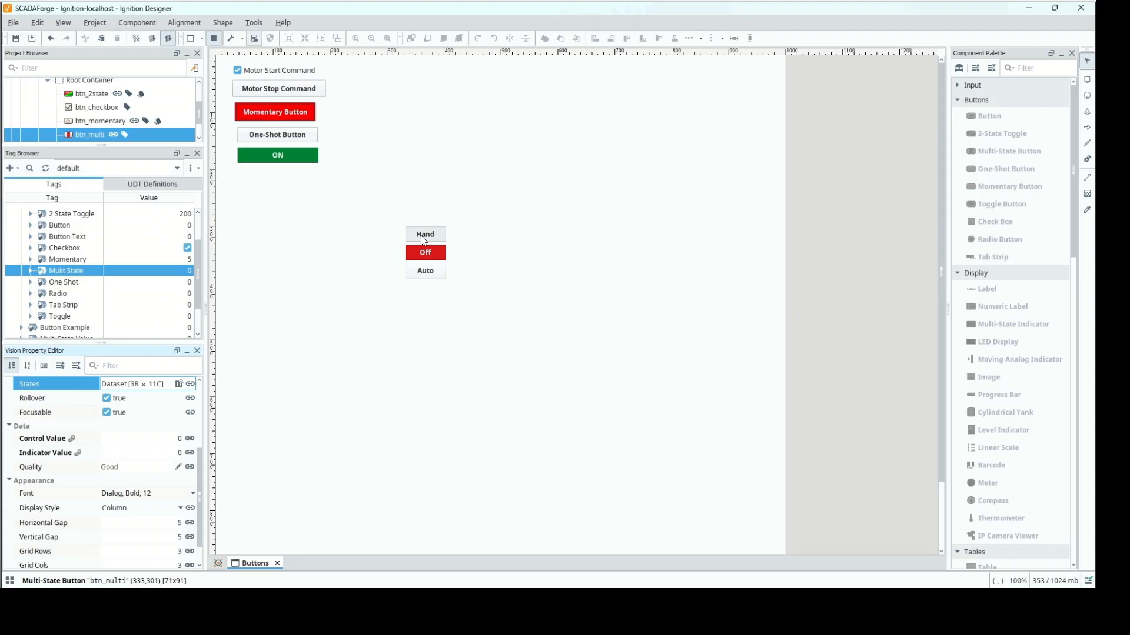
Test the multi-state button's new values by switching it to Hand, Auto and back to Off
{"action": "left_click", "coordinate": [424, 238]}
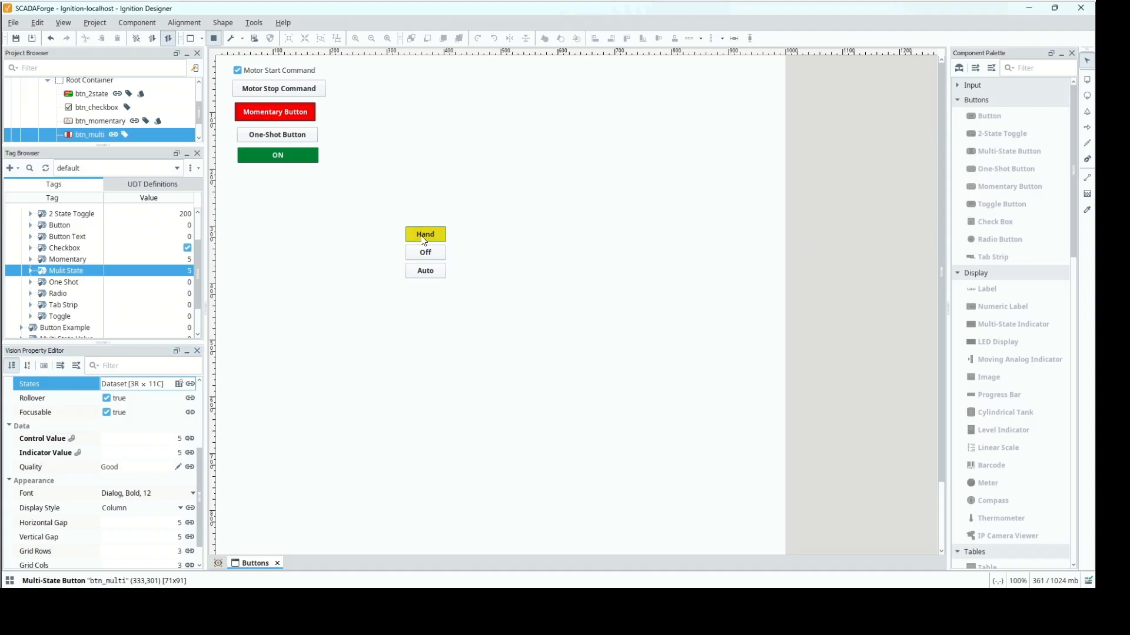
{"action": "left_click", "coordinate": [424, 272]}
{"action": "left_click", "coordinate": [430, 257]}
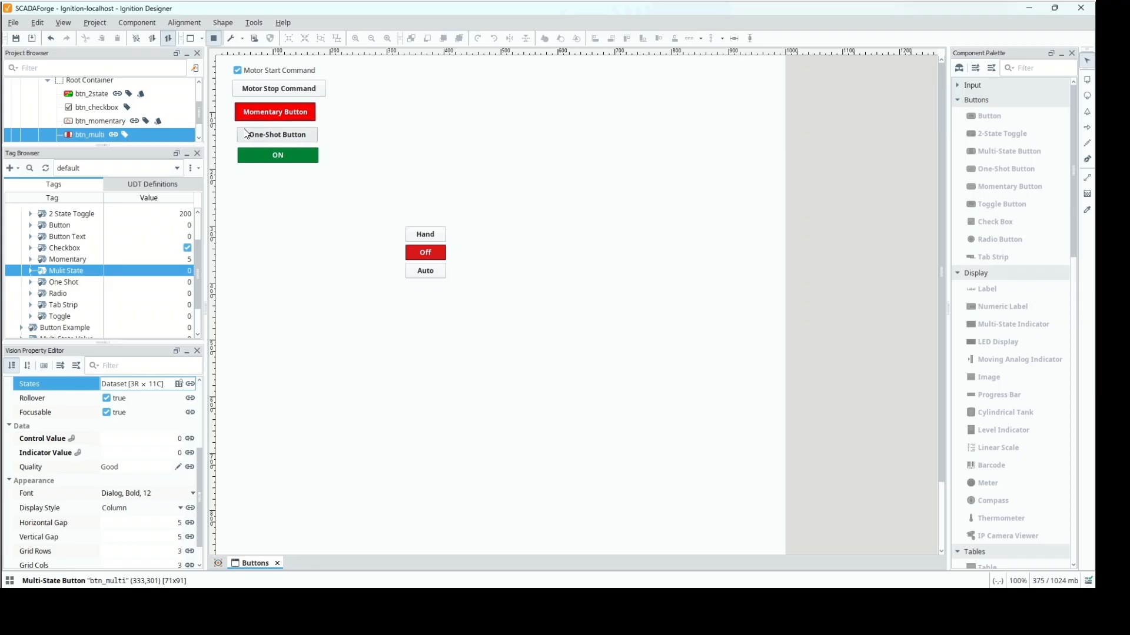
Add a fourth state to btn_multi's States dataset with value 15 and Fault as both its selected and unselected text
{"action": "left_click", "coordinate": [178, 383]}
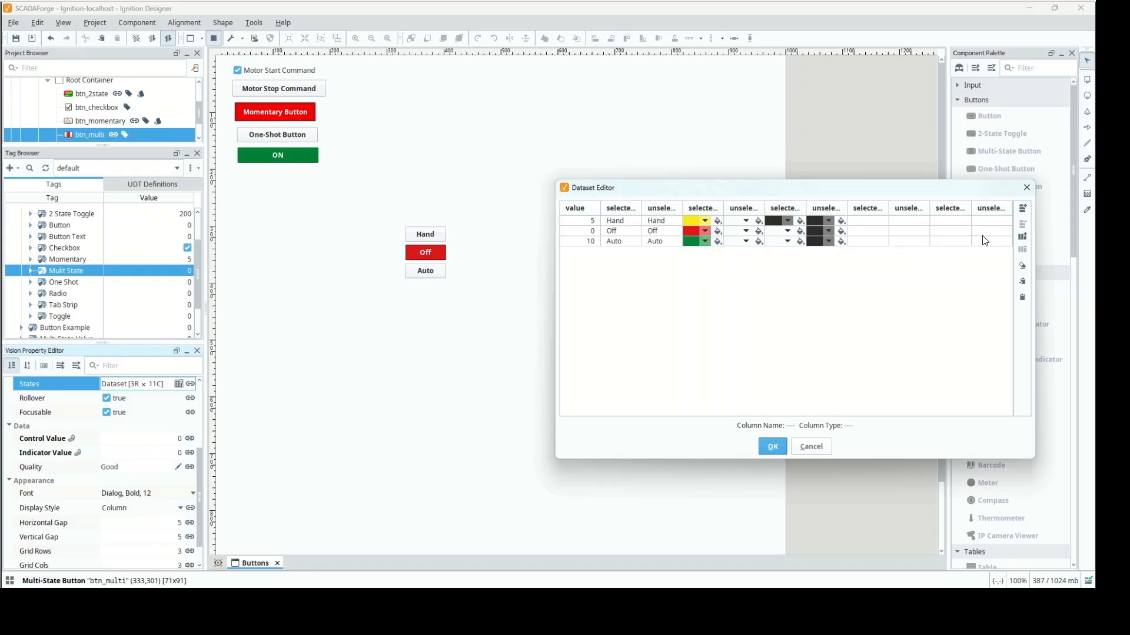
{"action": "left_click", "coordinate": [1025, 208]}
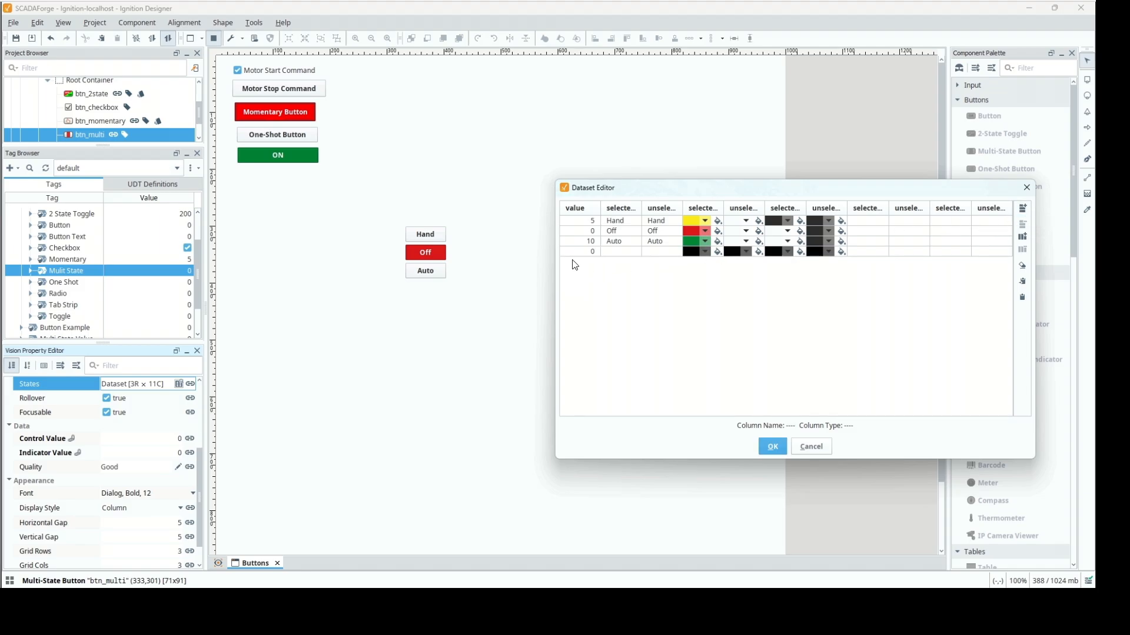
{"action": "double_click", "coordinate": [580, 250]}
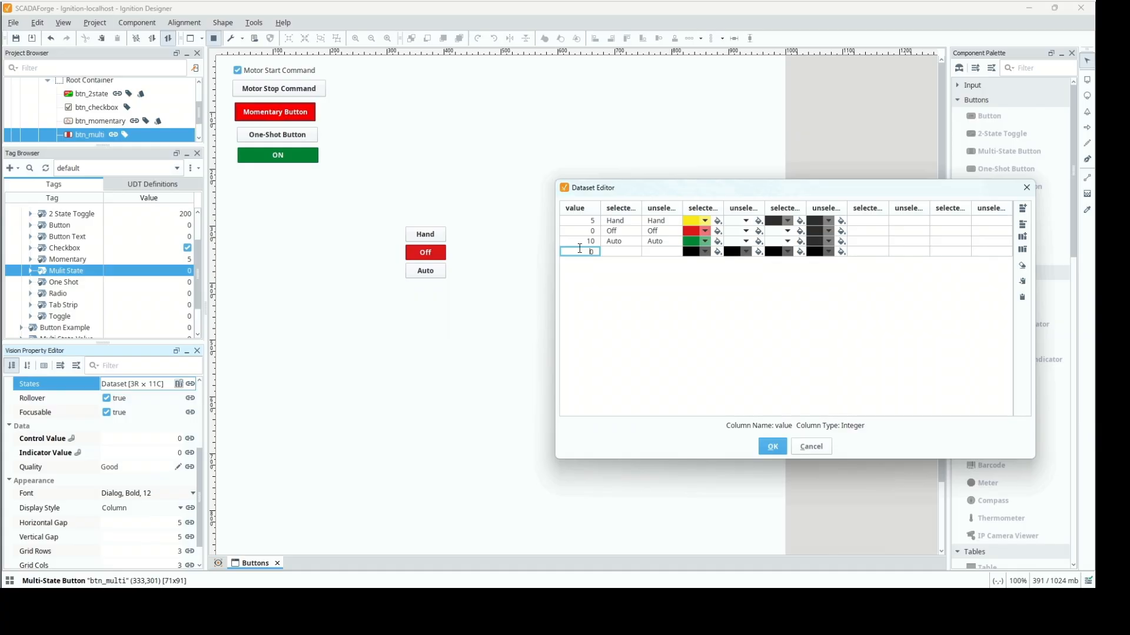
{"action": "left_click", "coordinate": [621, 251]}
{"action": "left_click", "coordinate": [620, 251]}
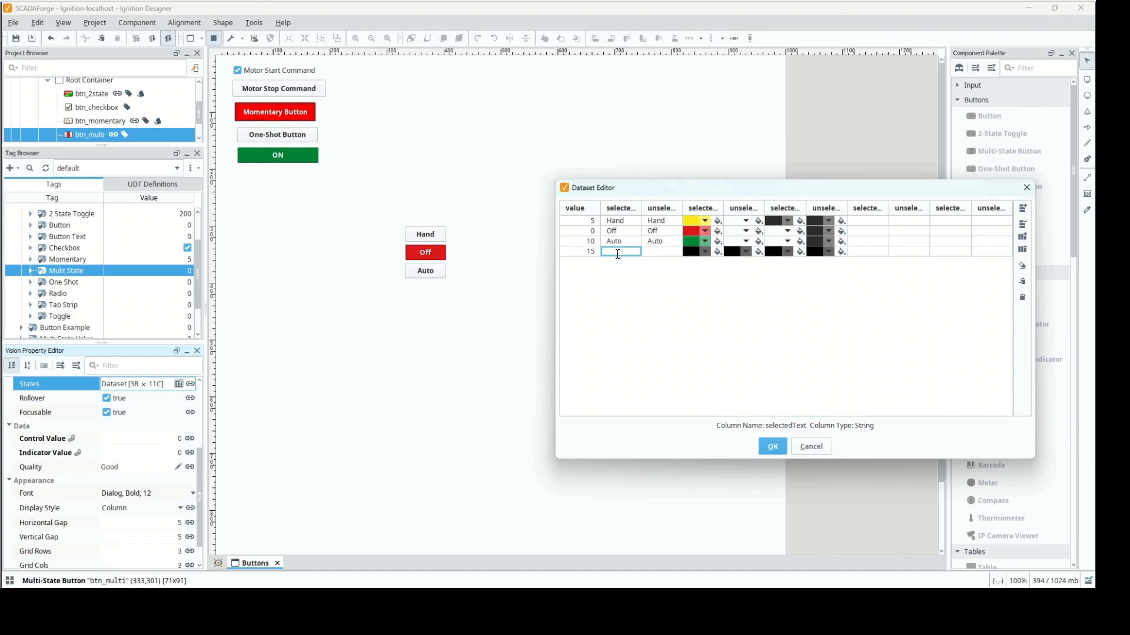
{"action": "type", "text": "Fault"}
{"action": "left_click", "coordinate": [657, 255]}
{"action": "left_click", "coordinate": [658, 255]}
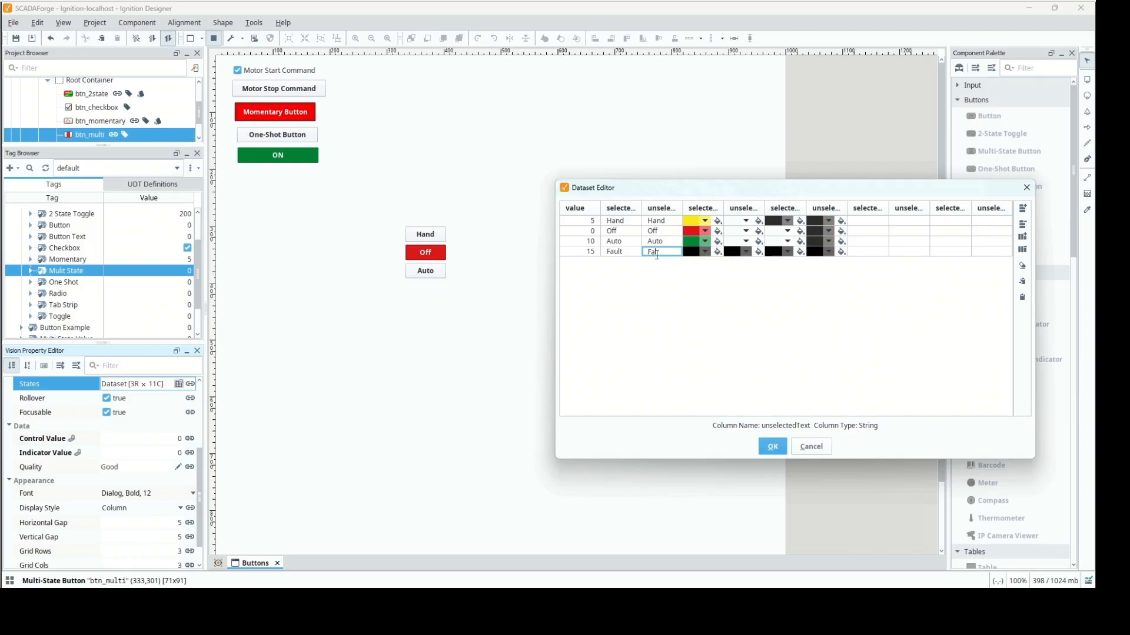
Give the Fault state a magenta selected background, white unselected background and white selected foreground, and apply the dataset
{"action": "left_click", "coordinate": [709, 254]}
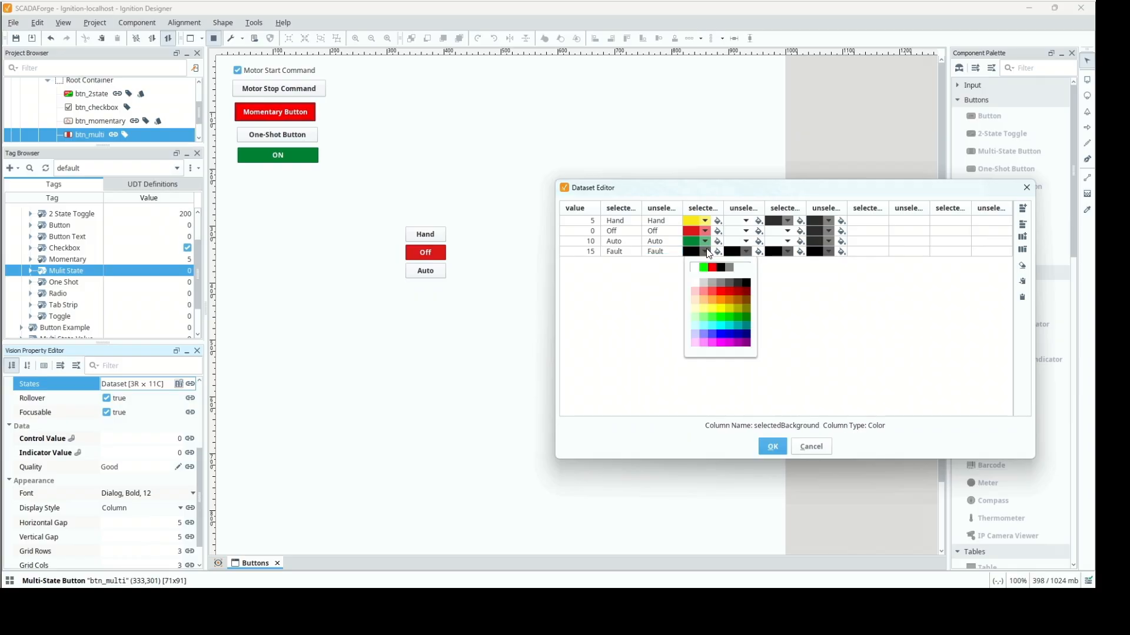
{"action": "left_click", "coordinate": [725, 347]}
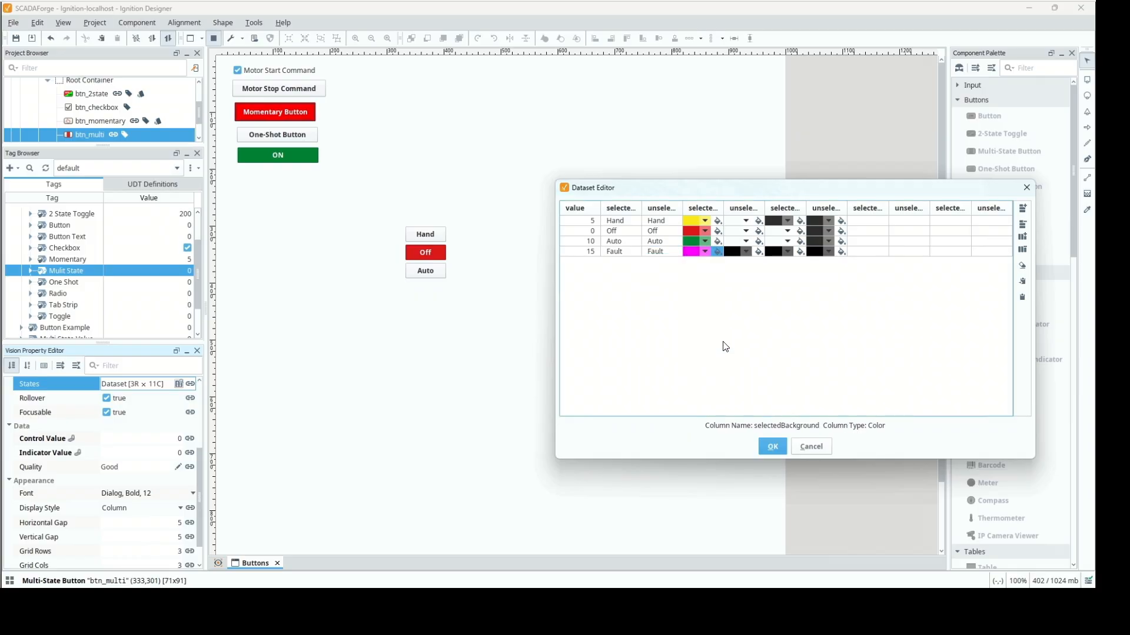
{"action": "left_click", "coordinate": [748, 254]}
{"action": "left_click", "coordinate": [736, 280]}
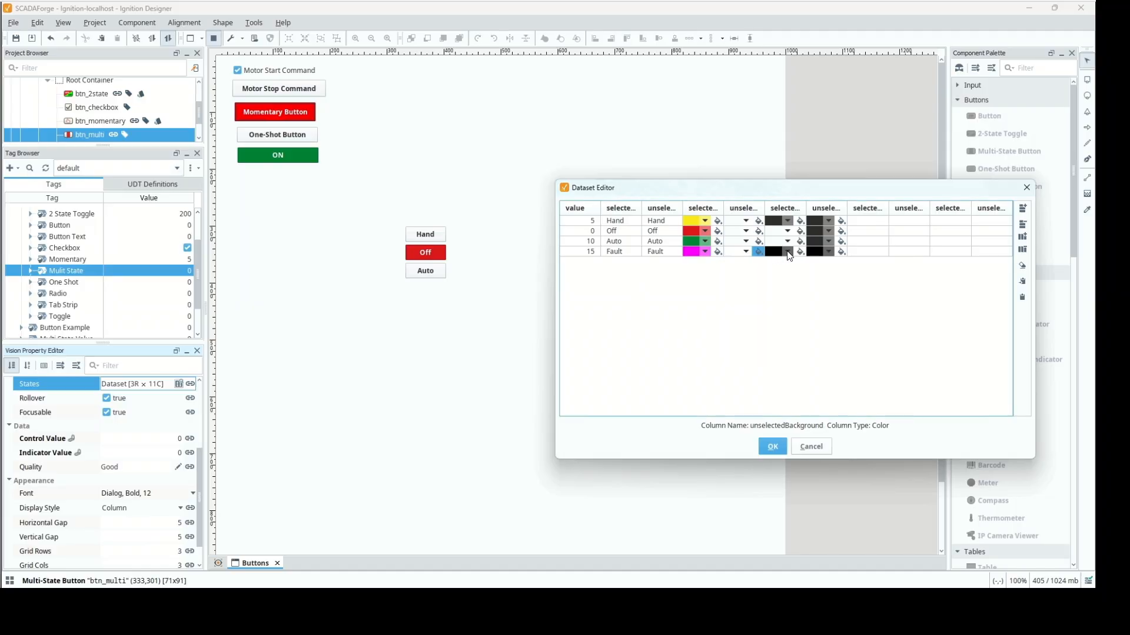
{"action": "left_click", "coordinate": [789, 253]}
{"action": "left_click", "coordinate": [777, 283]}
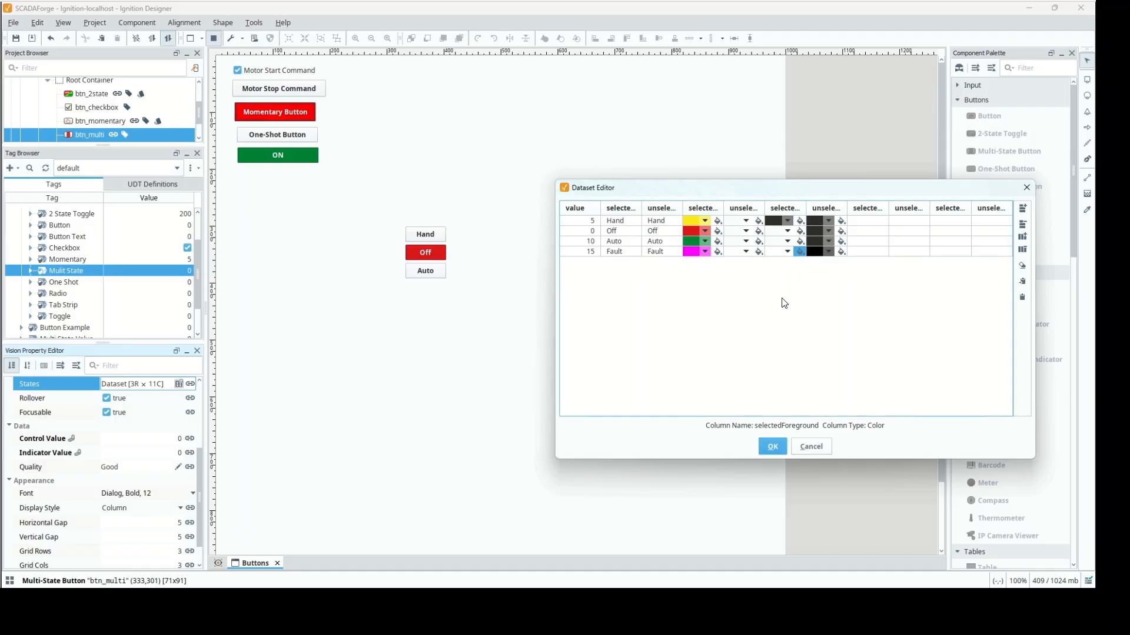
{"action": "left_click", "coordinate": [772, 446]}
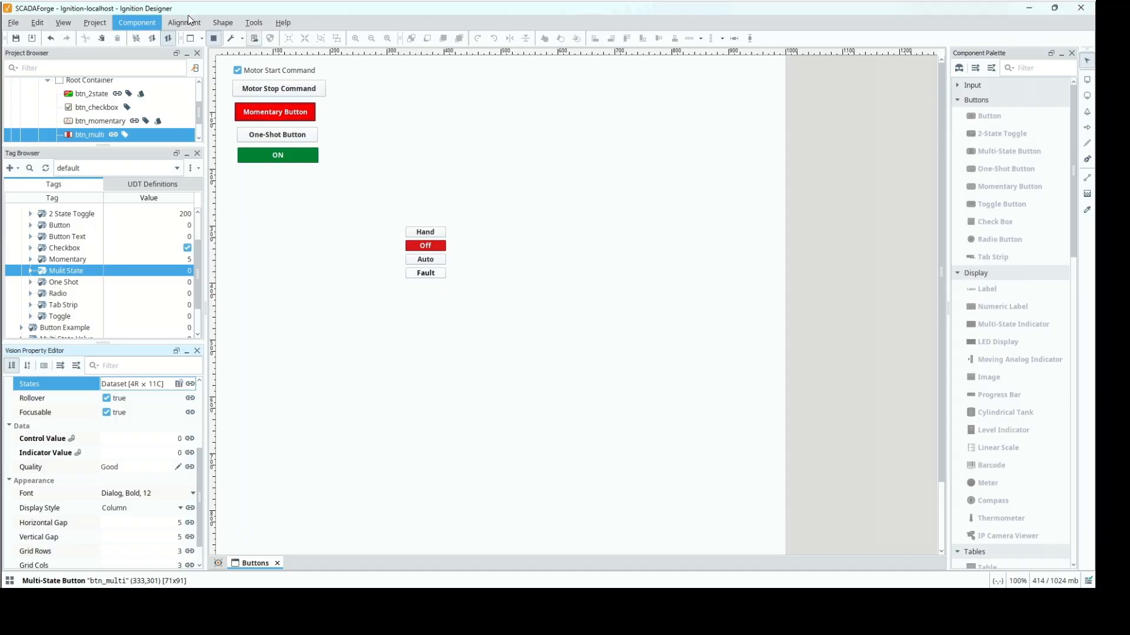
Enlarge btn_multi to about 108 by 160 pixels and test its Fault state in preview mode
{"action": "left_click", "coordinate": [211, 37]}
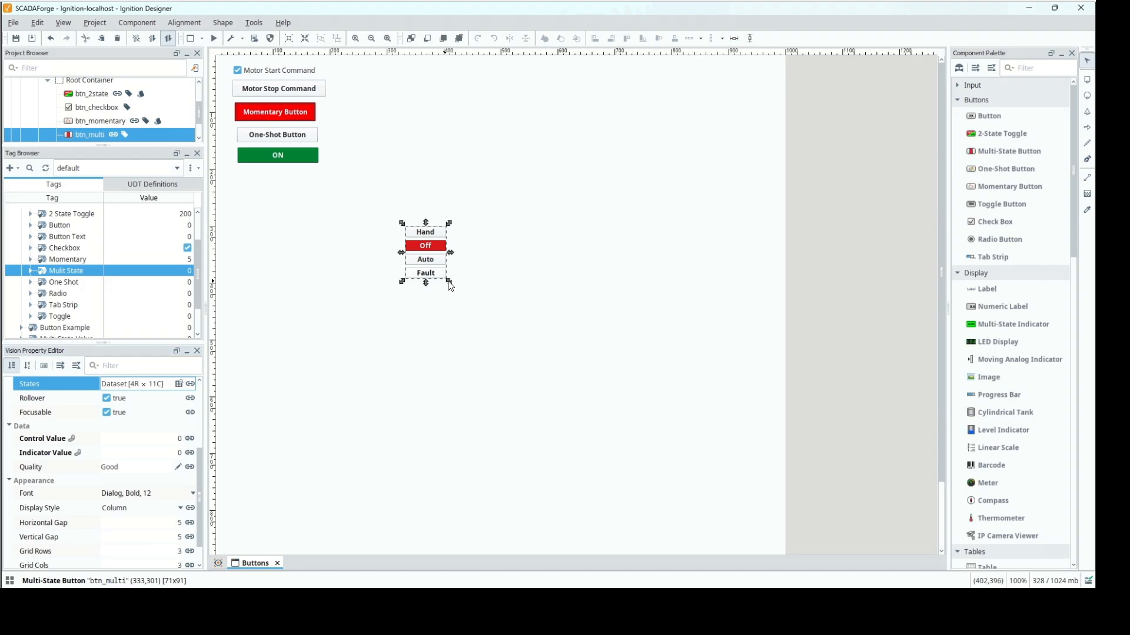
{"action": "left_click_drag", "start_coordinate": [450, 282], "coordinate": [470, 321]}
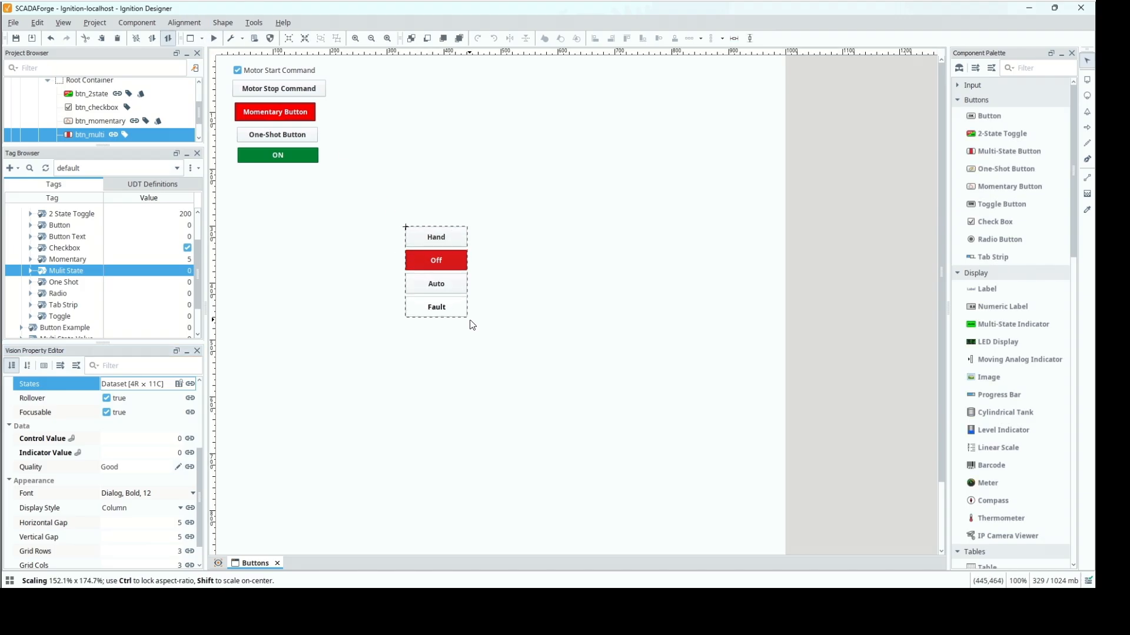
{"action": "left_click", "coordinate": [213, 39]}
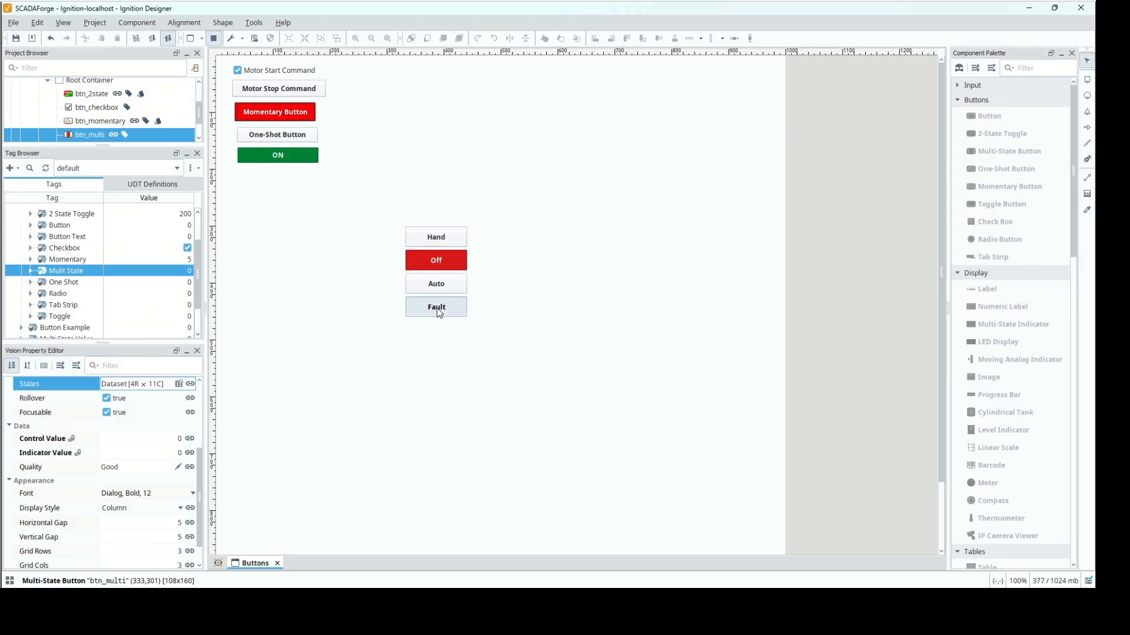
{"action": "left_click", "coordinate": [438, 313]}
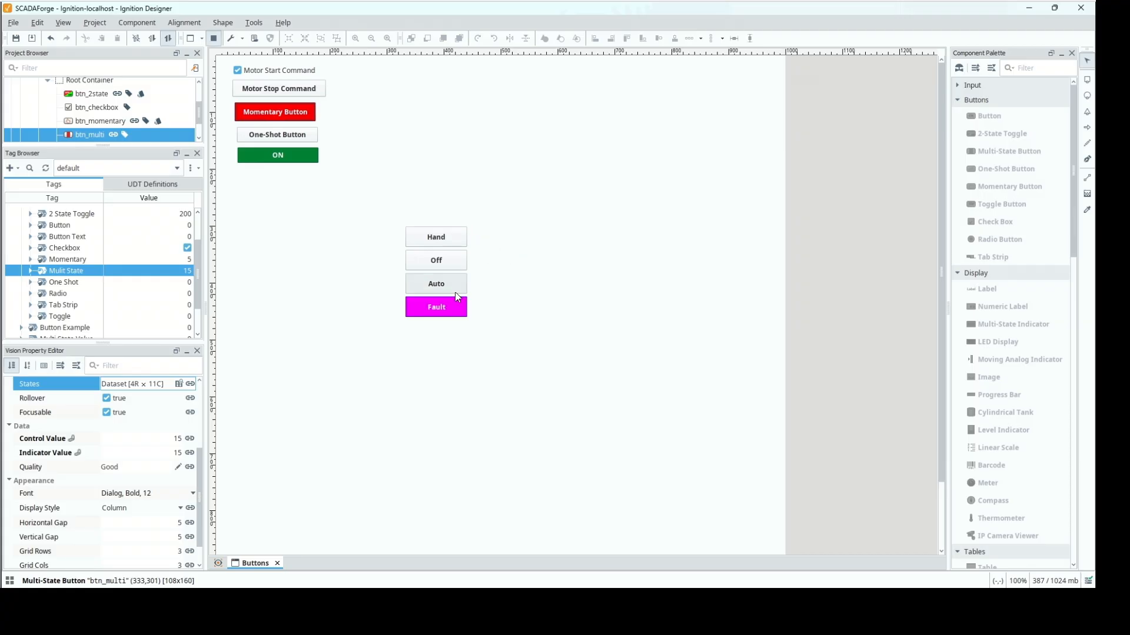
Return to design mode and move btn_multi directly beneath the green ON button, at about (37, 200)
{"action": "left_click", "coordinate": [214, 38]}
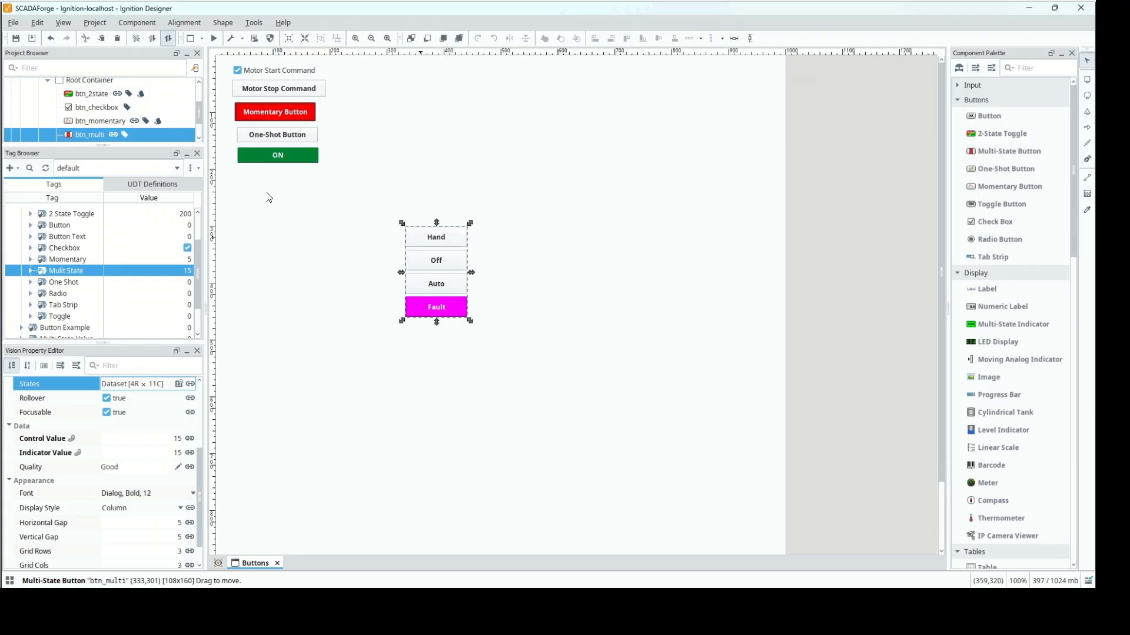
{"action": "left_click_drag", "start_coordinate": [269, 197], "coordinate": [253, 186]}
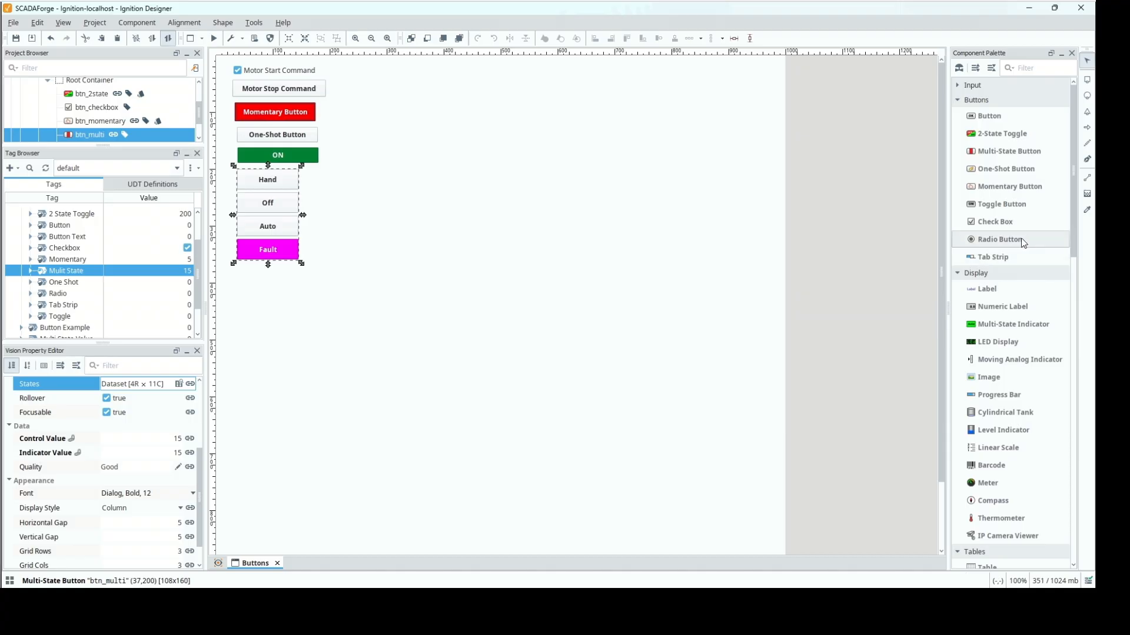
Place three Radio Button components one below another in the empty area beside the existing buttons
{"action": "left_click_drag", "start_coordinate": [1022, 242], "coordinate": [476, 132]}
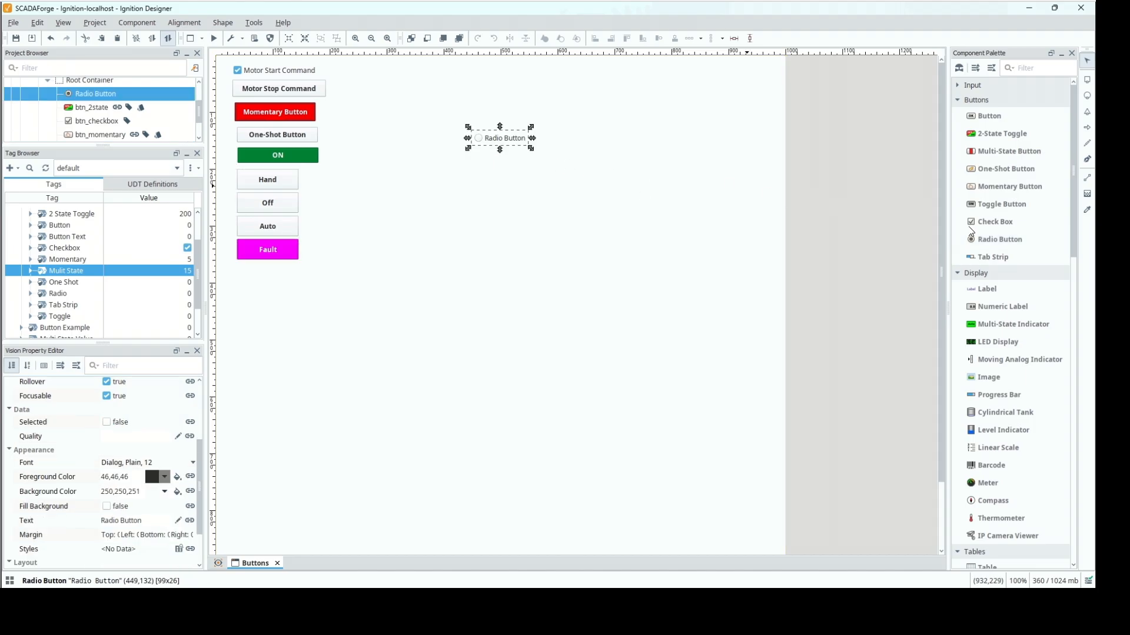
{"action": "left_click_drag", "start_coordinate": [987, 245], "coordinate": [473, 154]}
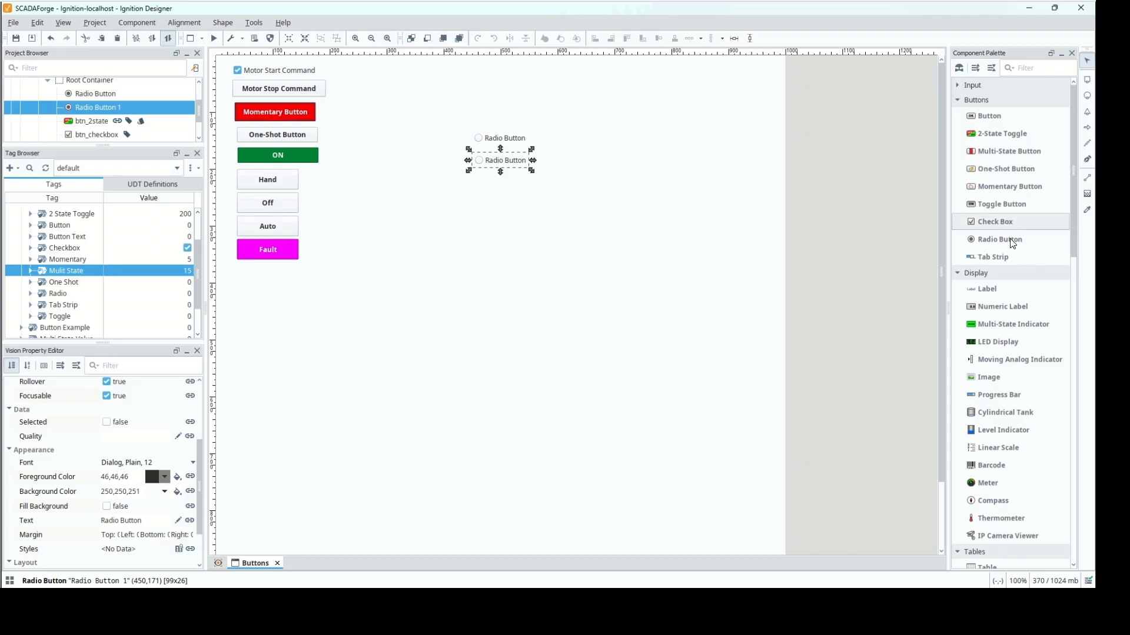
{"action": "left_click_drag", "start_coordinate": [1007, 238], "coordinate": [473, 176]}
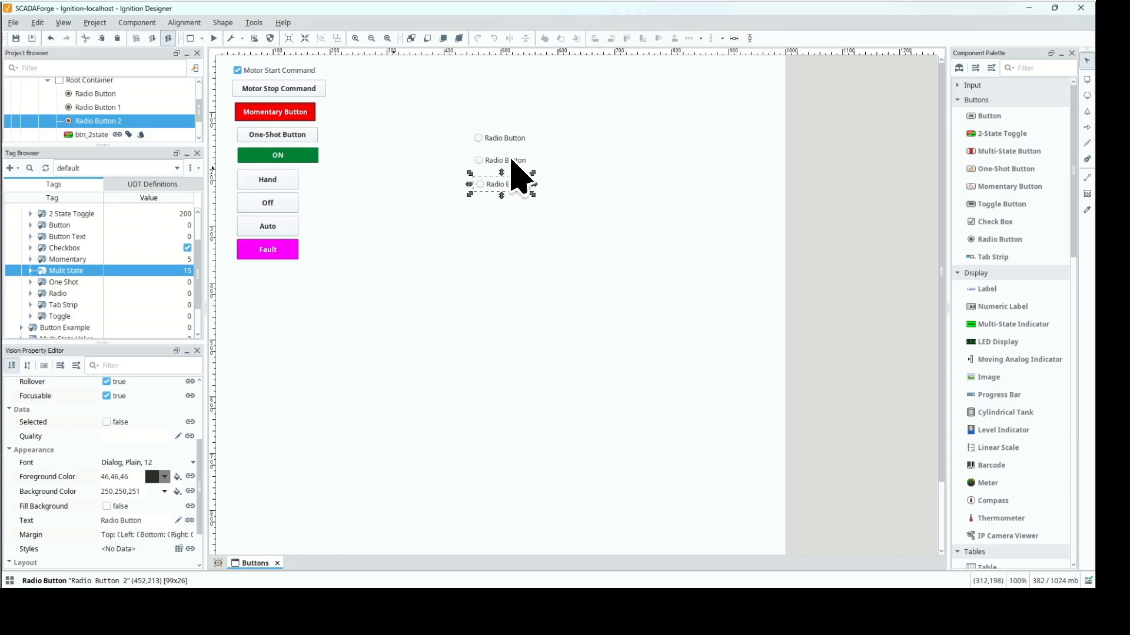
Rename the uppermost radio button btn_radio1
{"action": "left_click", "coordinate": [83, 95]}
{"action": "scroll", "coordinate": [152, 398], "scroll_direction": "up", "scroll_amount": 3}
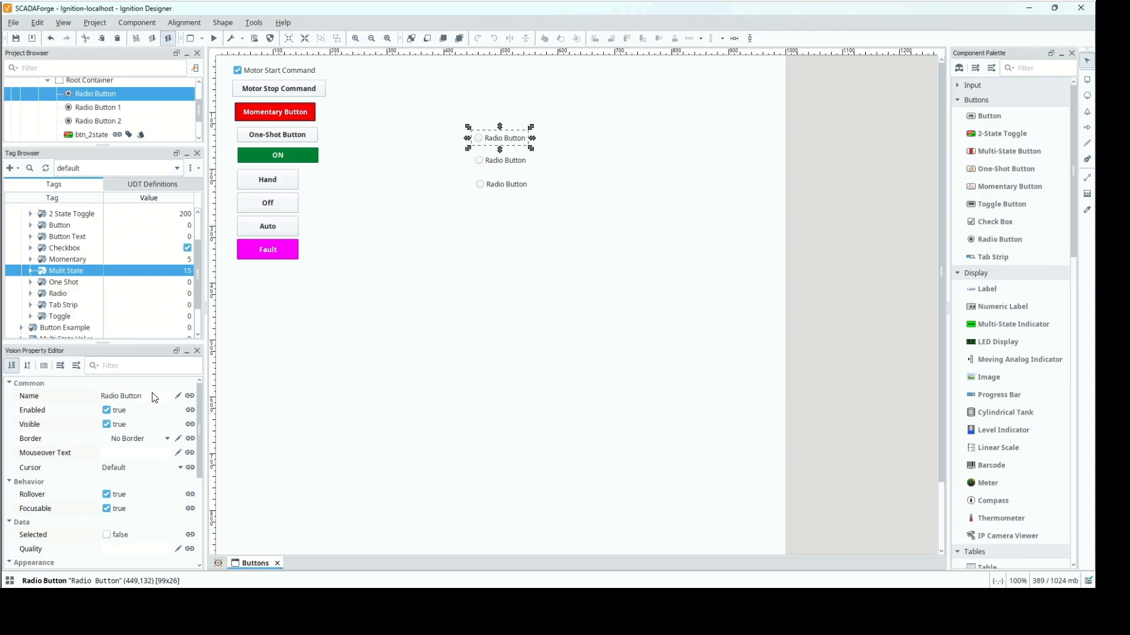
{"action": "left_click", "coordinate": [151, 399]}
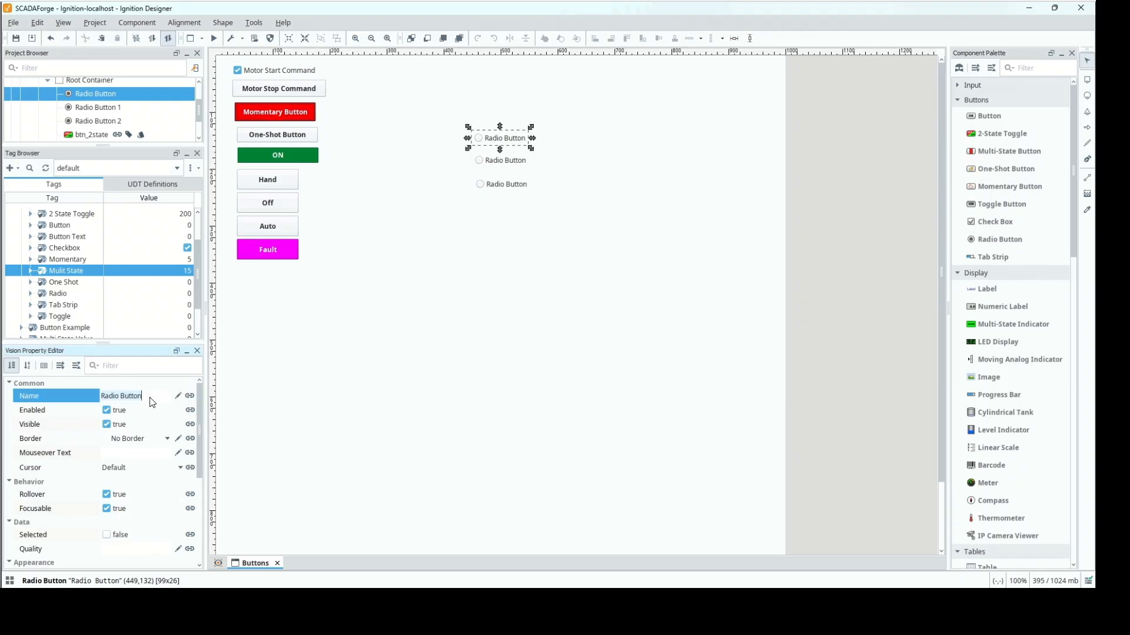
{"action": "type", "text": "btn_radio1"}
{"action": "key", "text": "Return"}
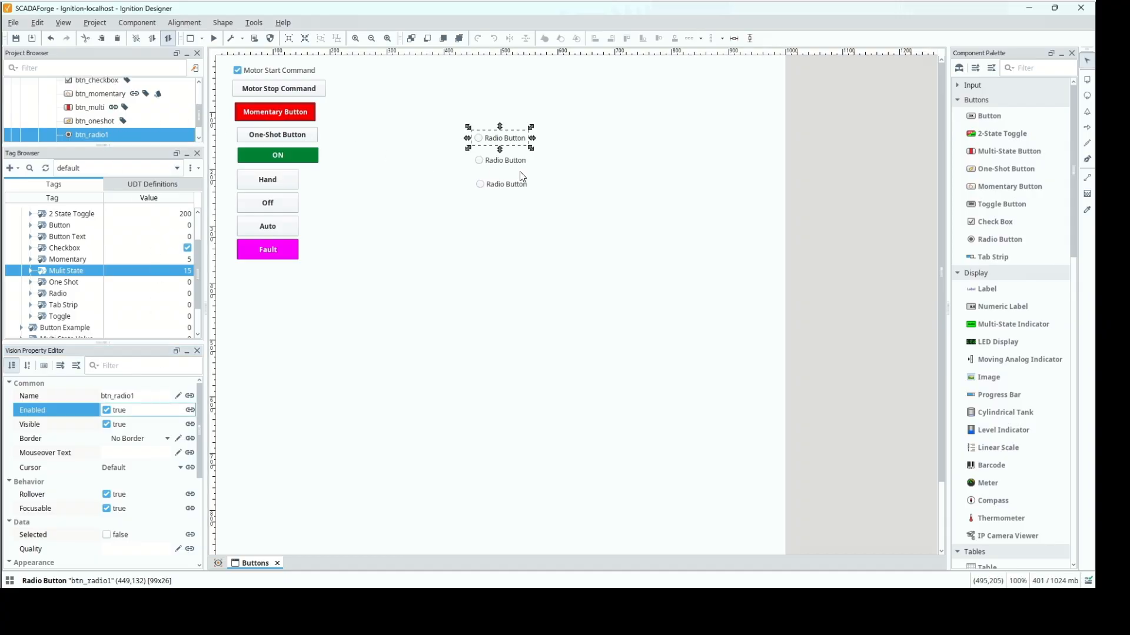
Rename the middle radio button btn_radio2 and the lowest one btn_radio3
{"action": "left_click", "coordinate": [523, 165]}
{"action": "left_click", "coordinate": [161, 401]}
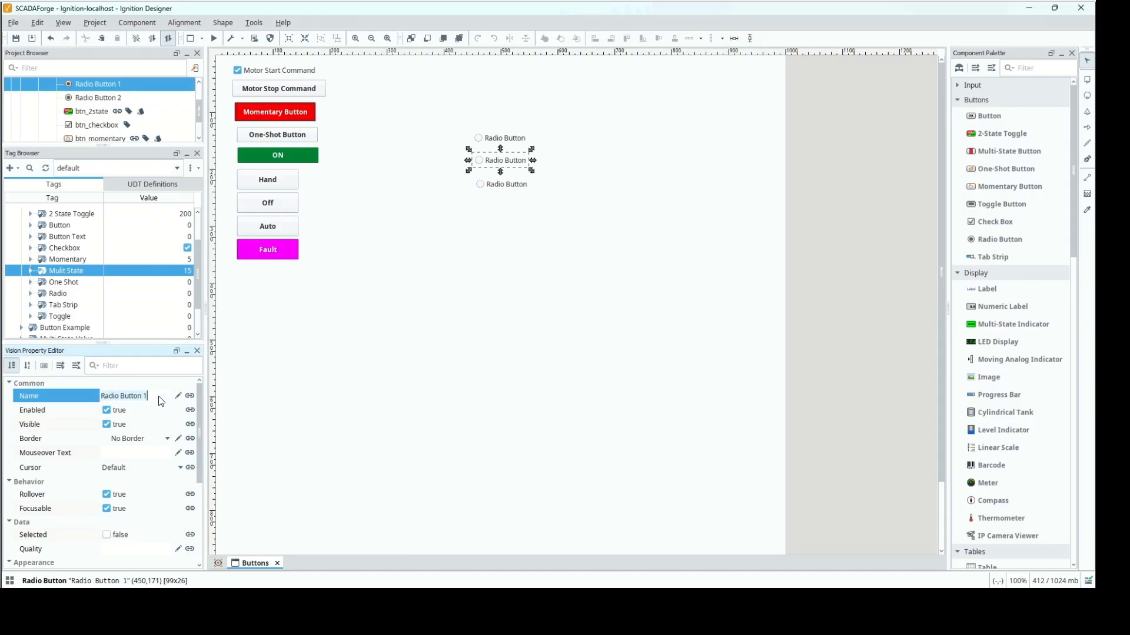
{"action": "type", "text": "btn_radio2"}
{"action": "key", "text": "Return"}
{"action": "left_click", "coordinate": [493, 191]}
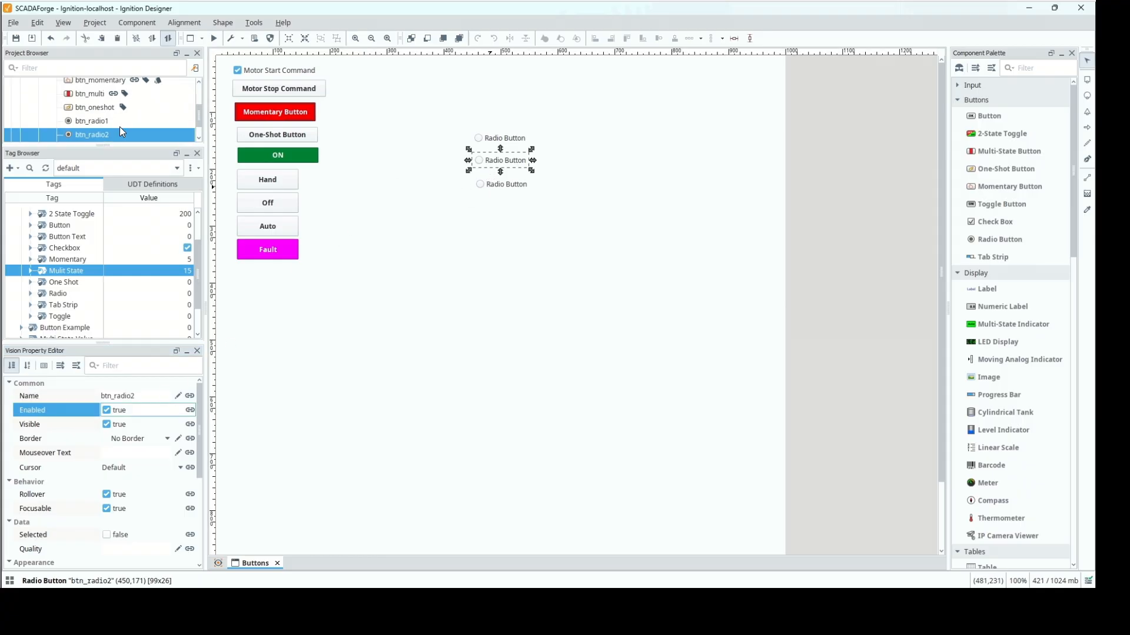
{"action": "left_click", "coordinate": [158, 403]}
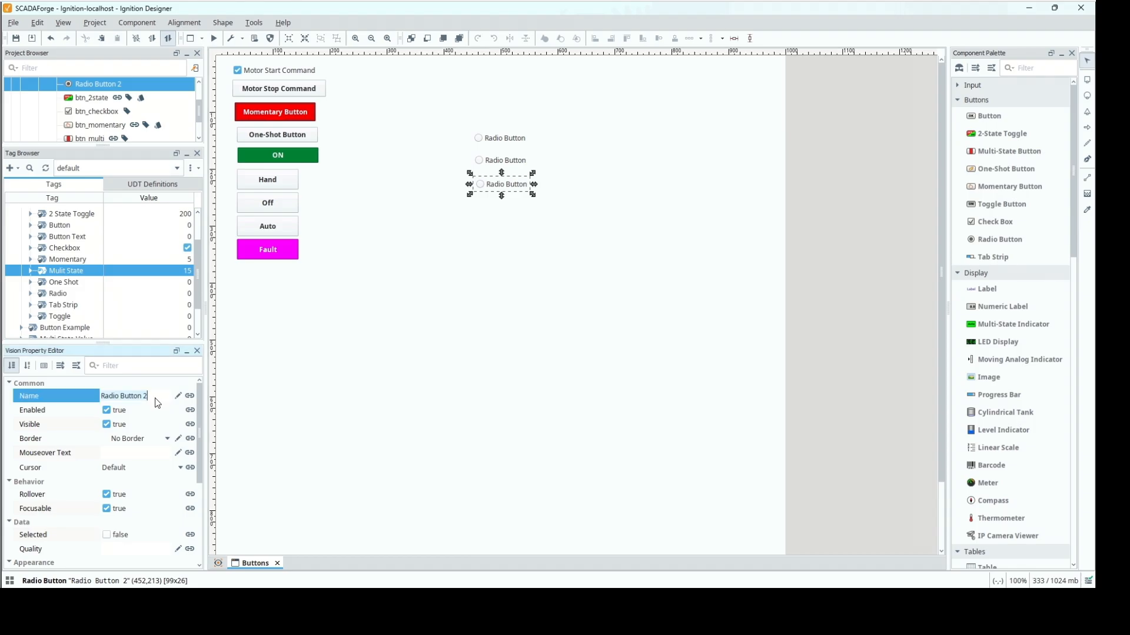
{"action": "type", "text": "btn_radio3"}
{"action": "key", "text": "Return"}
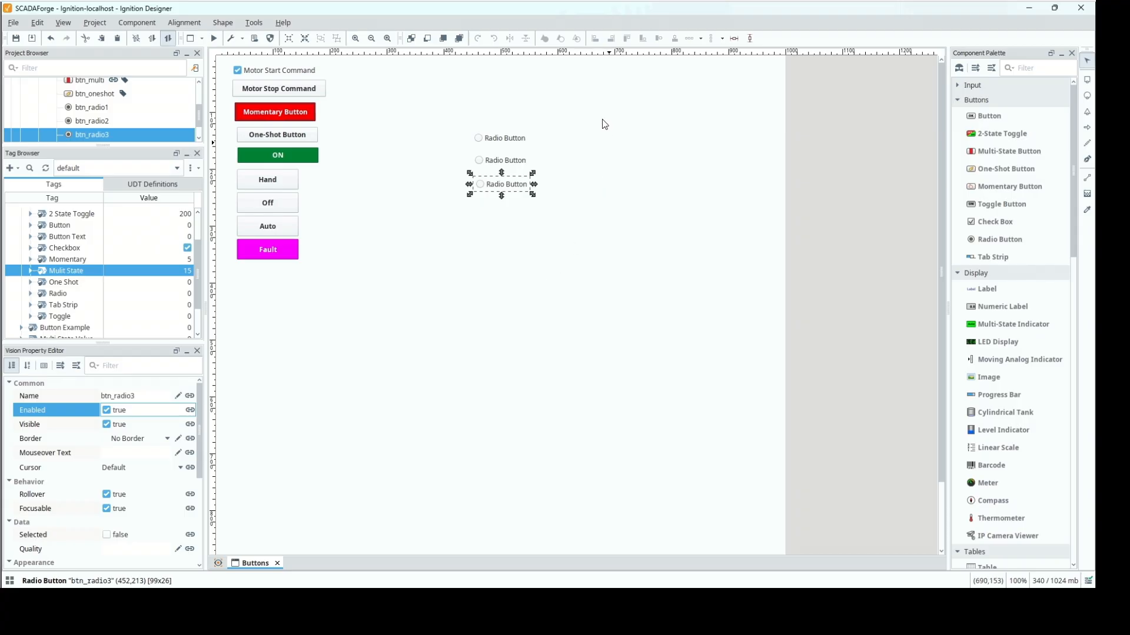
Stack the three radio buttons vertically with a padding of 10 between them
{"action": "left_click", "coordinate": [519, 145]}
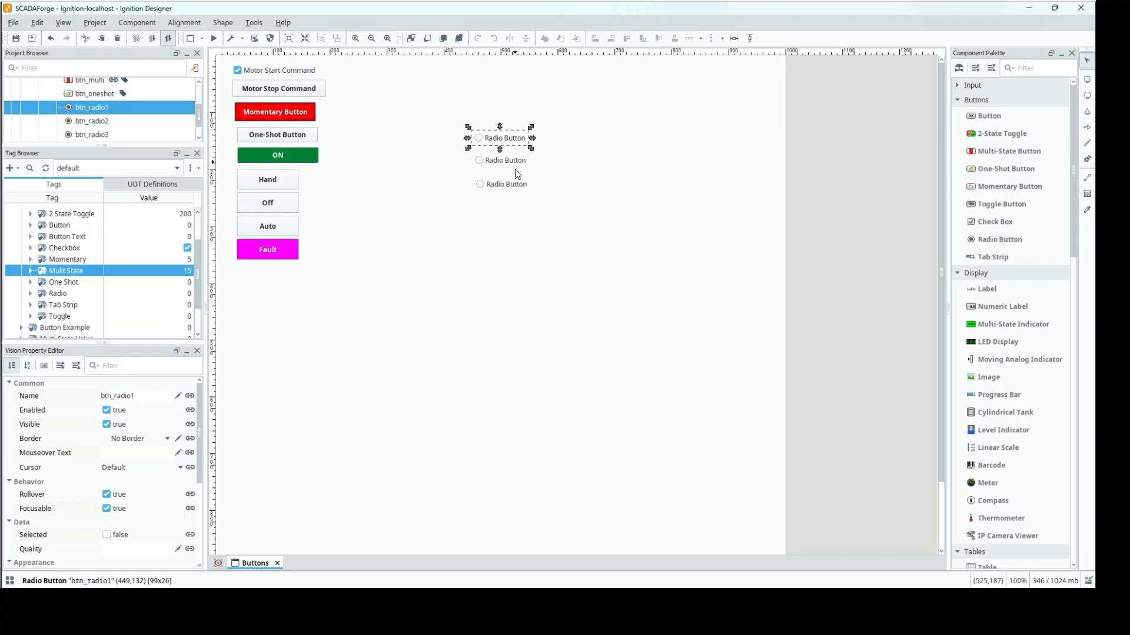
{"action": "left_click", "coordinate": [517, 166], "text": "shift"}
{"action": "left_click", "coordinate": [516, 186], "text": "shift"}
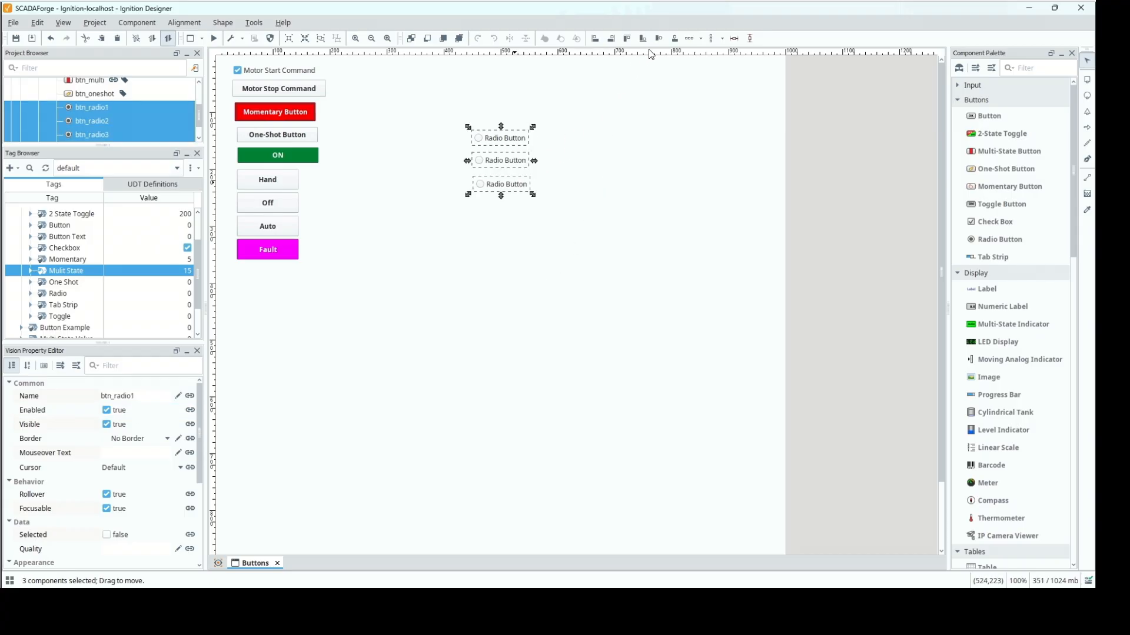
{"action": "left_click", "coordinate": [711, 40]}
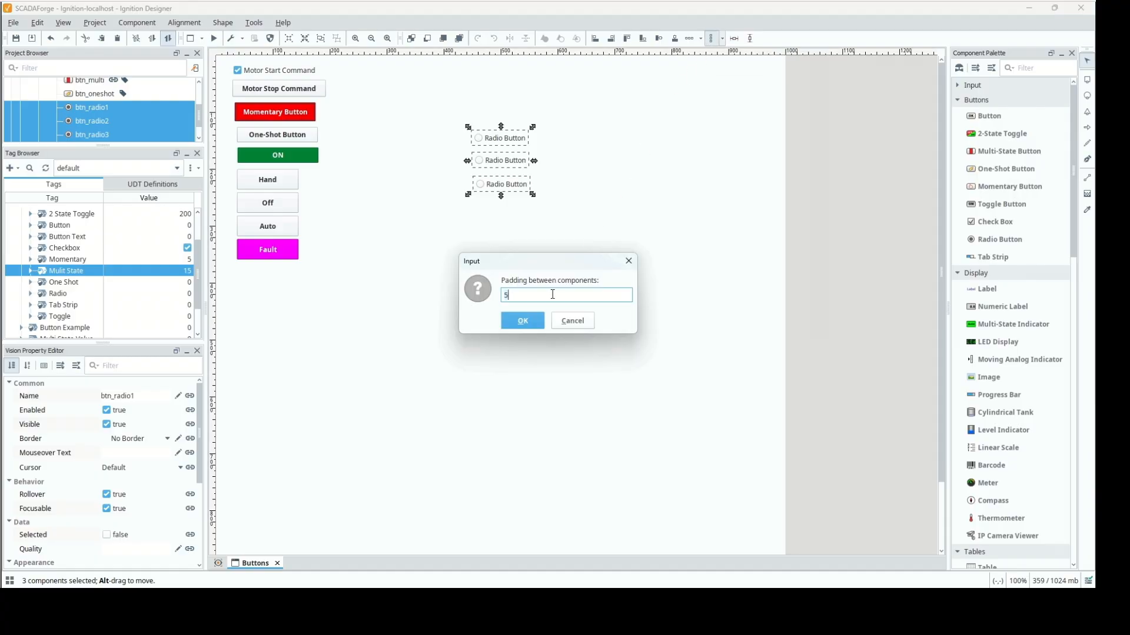
{"action": "key", "text": "BackSpace"}
{"action": "type", "text": "10"}
{"action": "key", "text": "Return"}
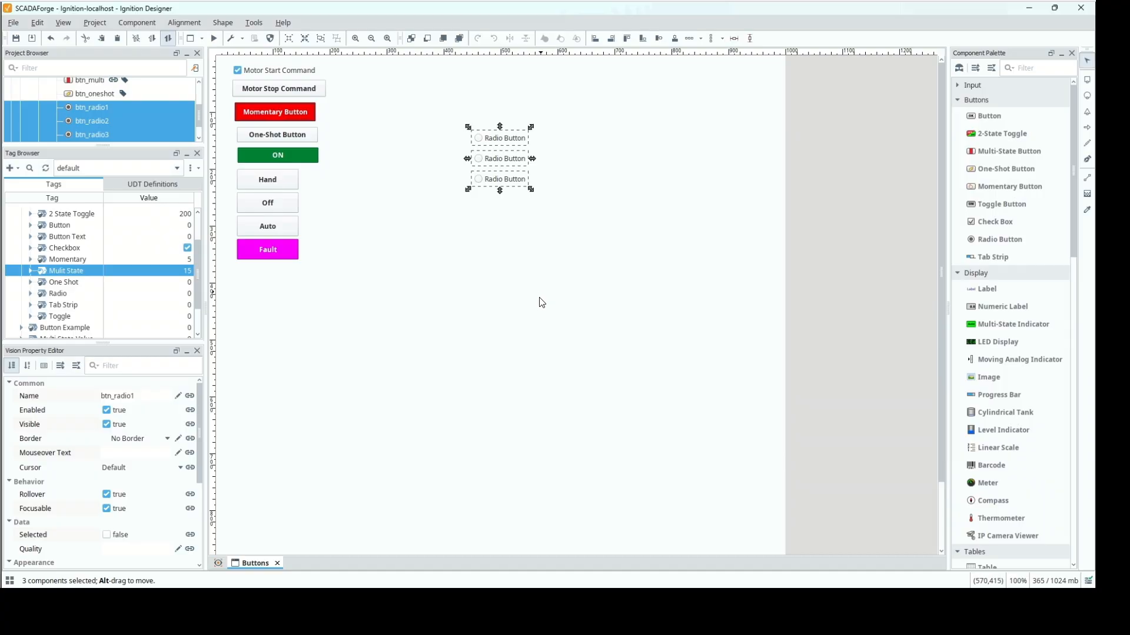
{"action": "left_click", "coordinate": [443, 251]}
Set btn_radio1's text to "Option 1"
{"action": "left_click", "coordinate": [507, 147]}
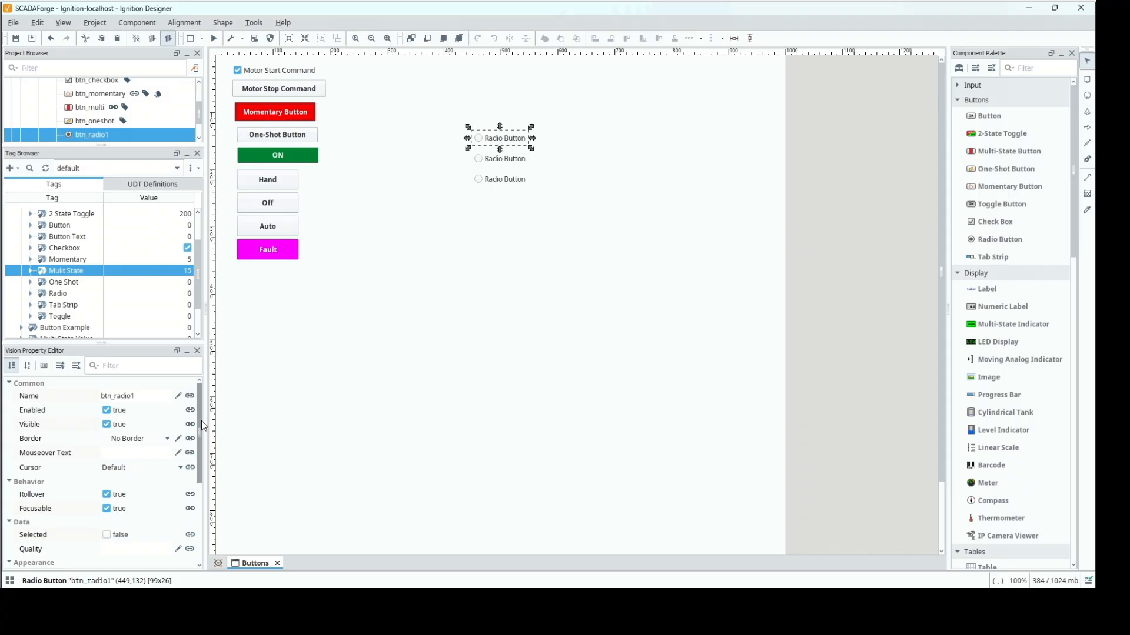
{"action": "left_click_drag", "start_coordinate": [201, 422], "coordinate": [206, 486]}
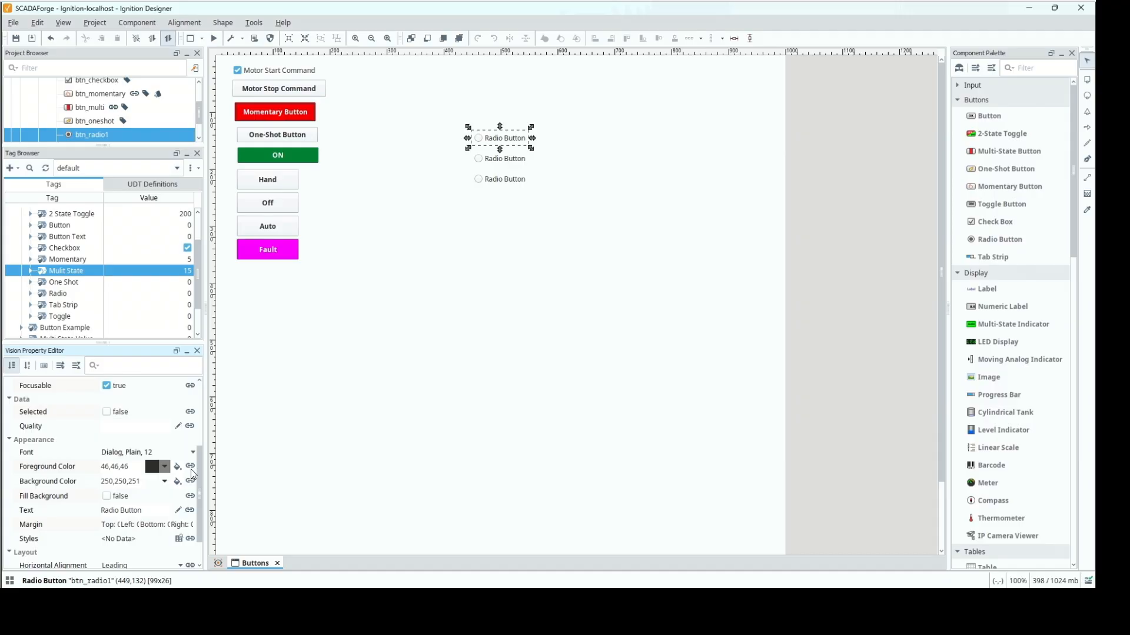
{"action": "left_click_drag", "start_coordinate": [201, 476], "coordinate": [205, 507]}
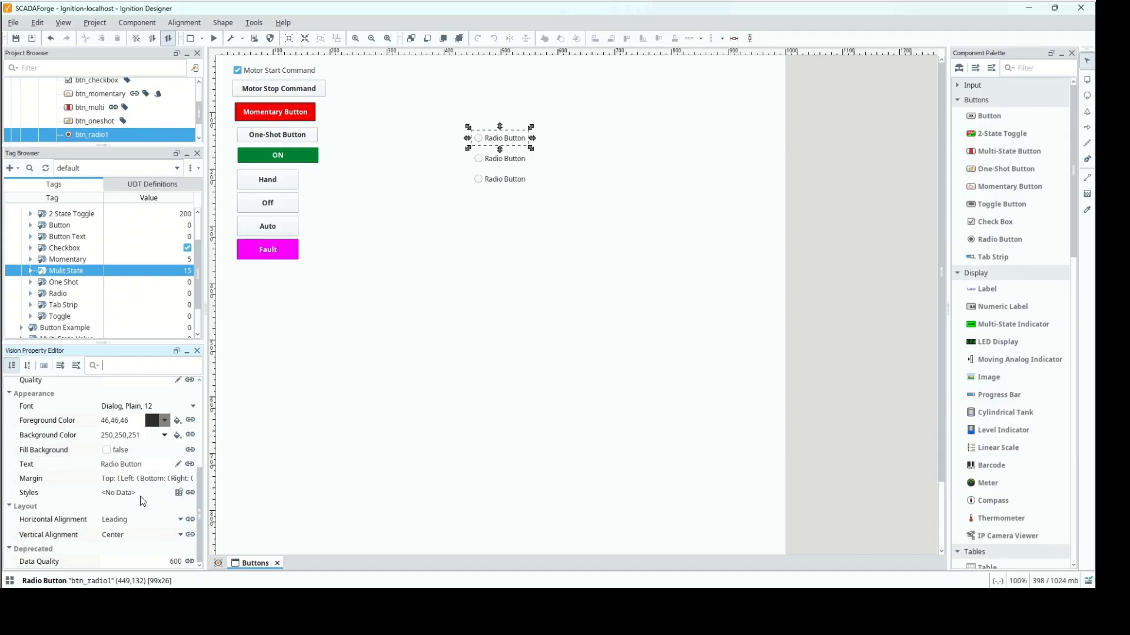
{"action": "left_click", "coordinate": [143, 465]}
{"action": "key", "text": "ctrl+a"}
{"action": "type", "text": "O"}
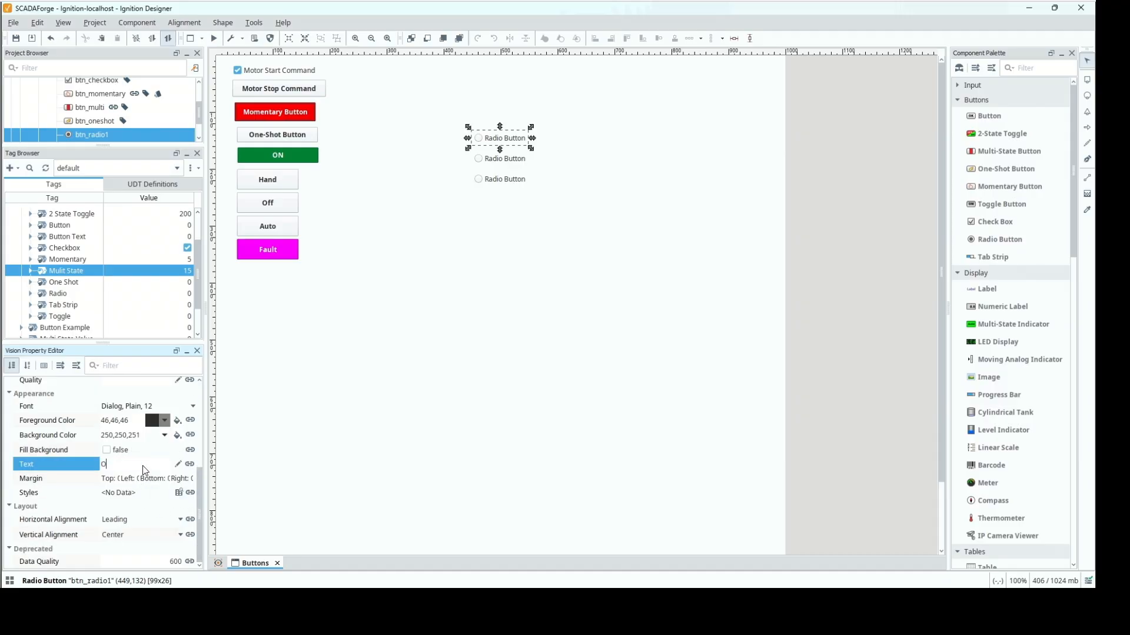
{"action": "type", "text": "ption 1"}
{"action": "key", "text": "Return"}
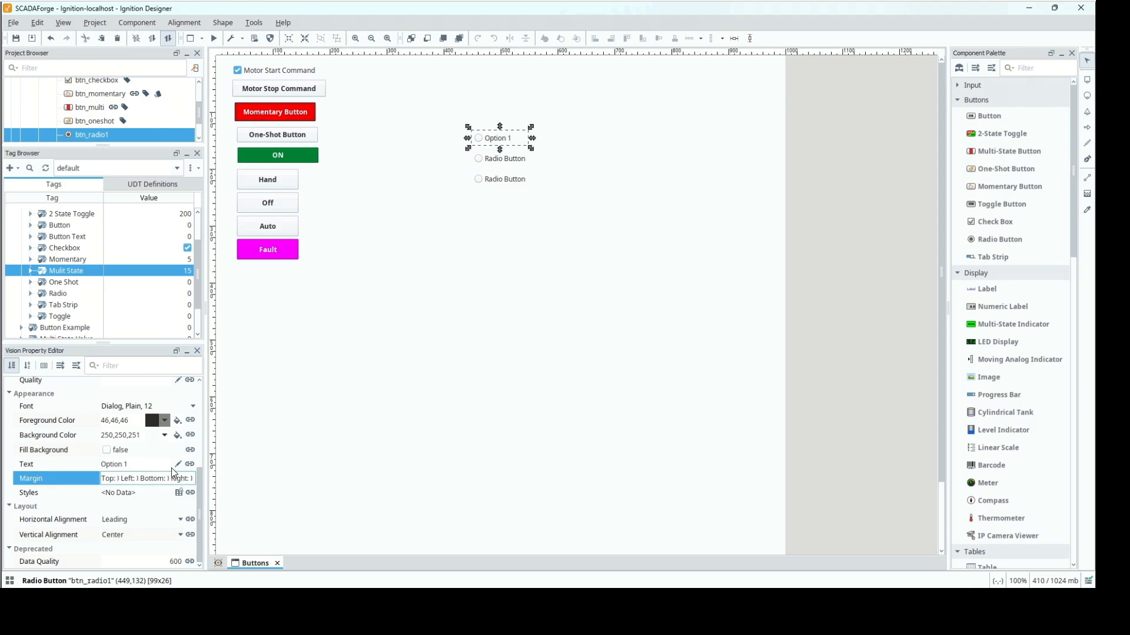
Set the text of the middle radio button, btn_radio2, to "Option 2"
{"action": "left_click", "coordinate": [523, 160]}
{"action": "left_click", "coordinate": [164, 465]}
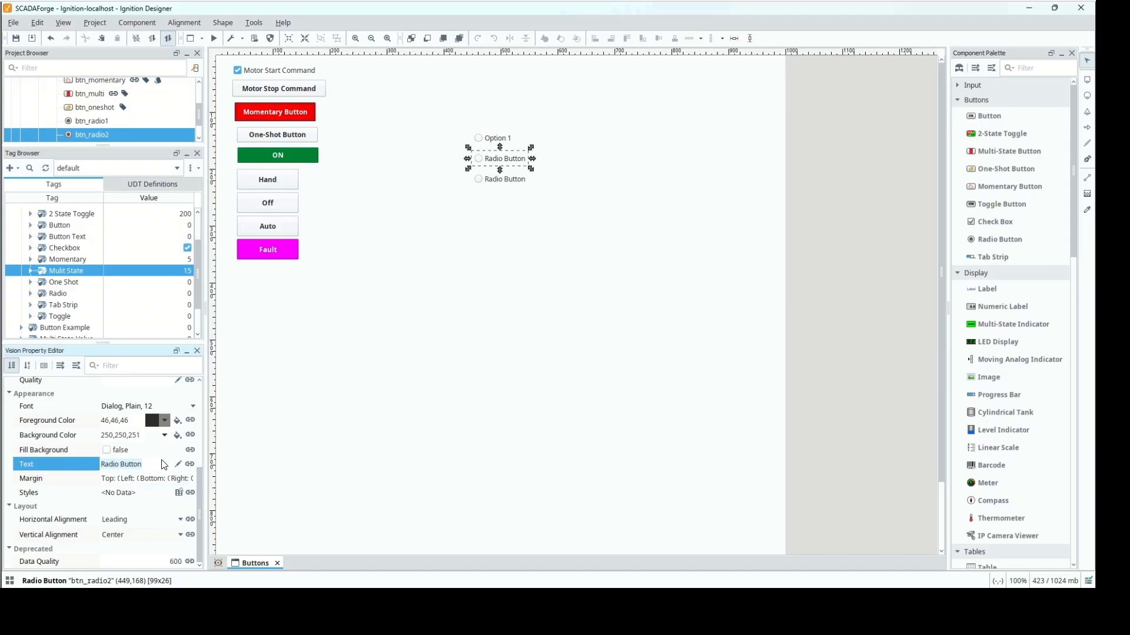
{"action": "type", "text": "Option 2"}
{"action": "key", "text": "Return"}
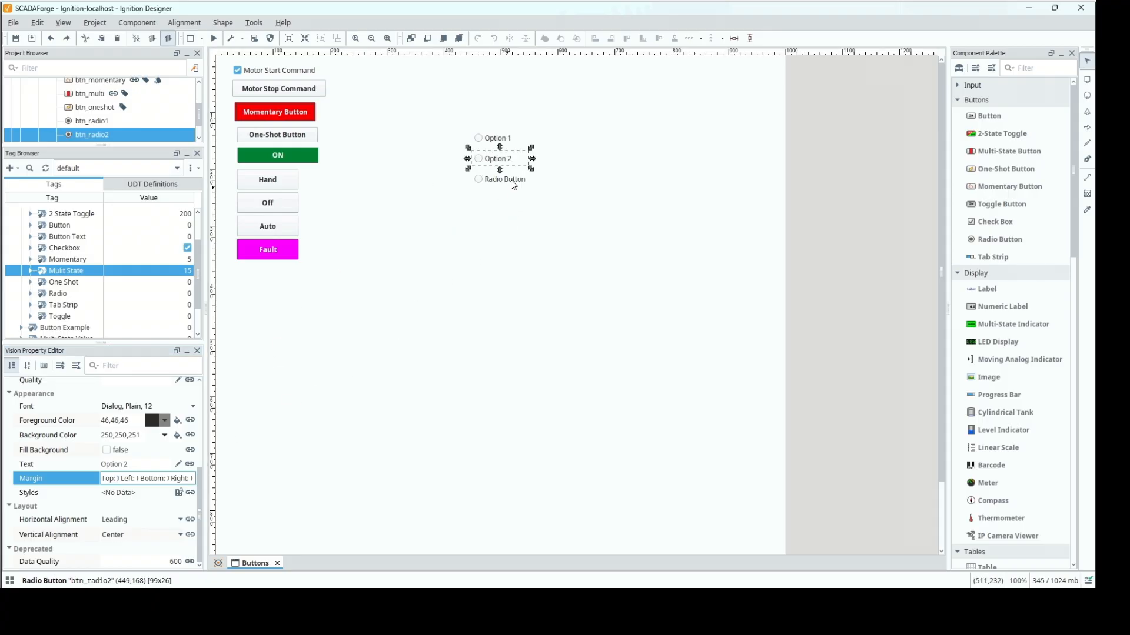
Set the text of the lowest radio button, btn_radio3, to "Option 3"
{"action": "left_click", "coordinate": [509, 180]}
{"action": "left_click", "coordinate": [157, 471]}
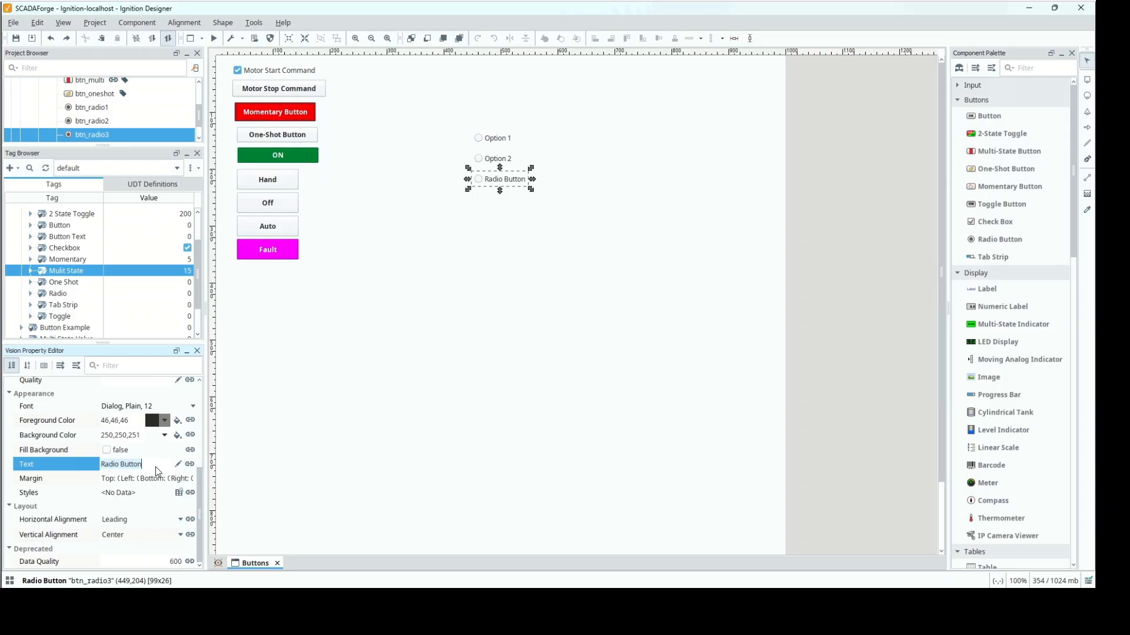
{"action": "type", "text": "Option 3"}
{"action": "key", "text": "Tab"}
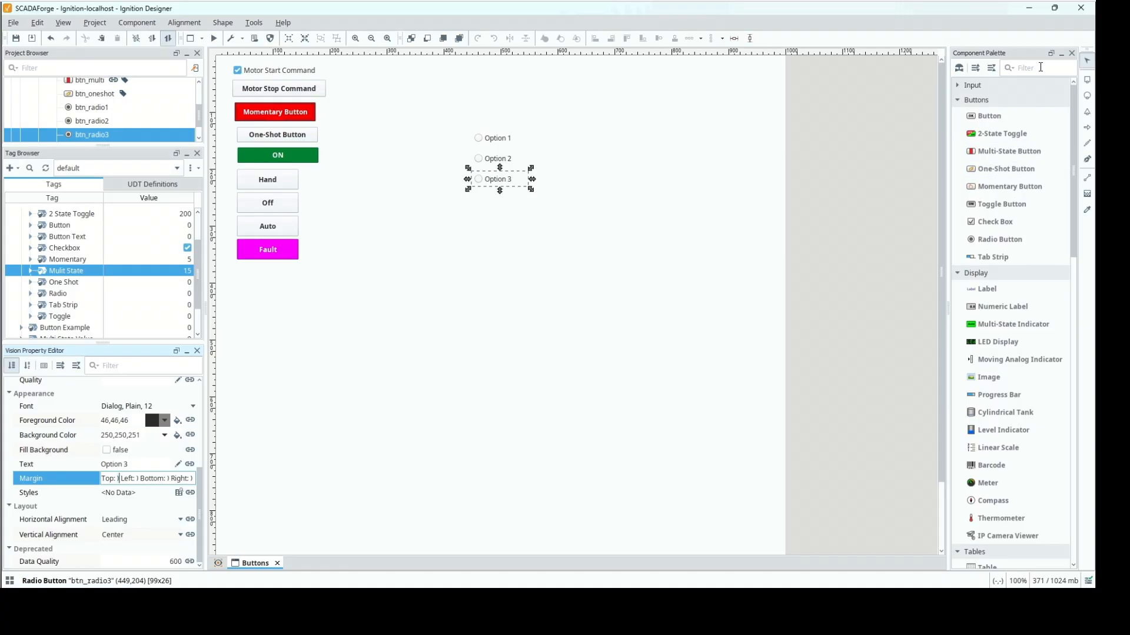
Find the Container component and place one about 200 by 200 on the window below the radio buttons
{"action": "left_click", "coordinate": [1040, 68]}
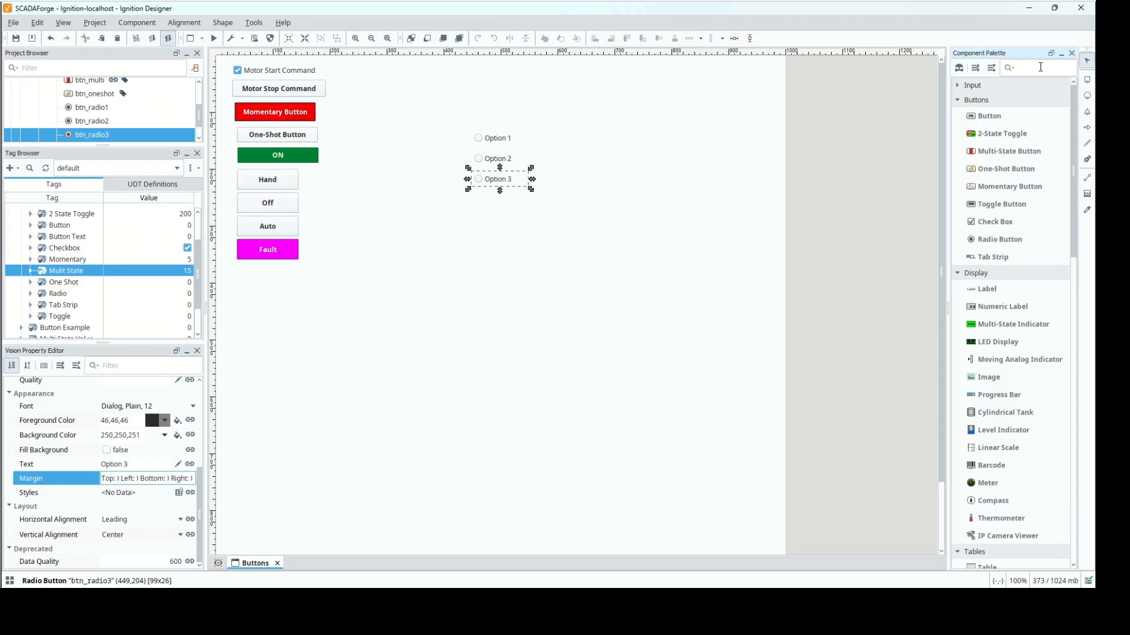
{"action": "type", "text": "cont"}
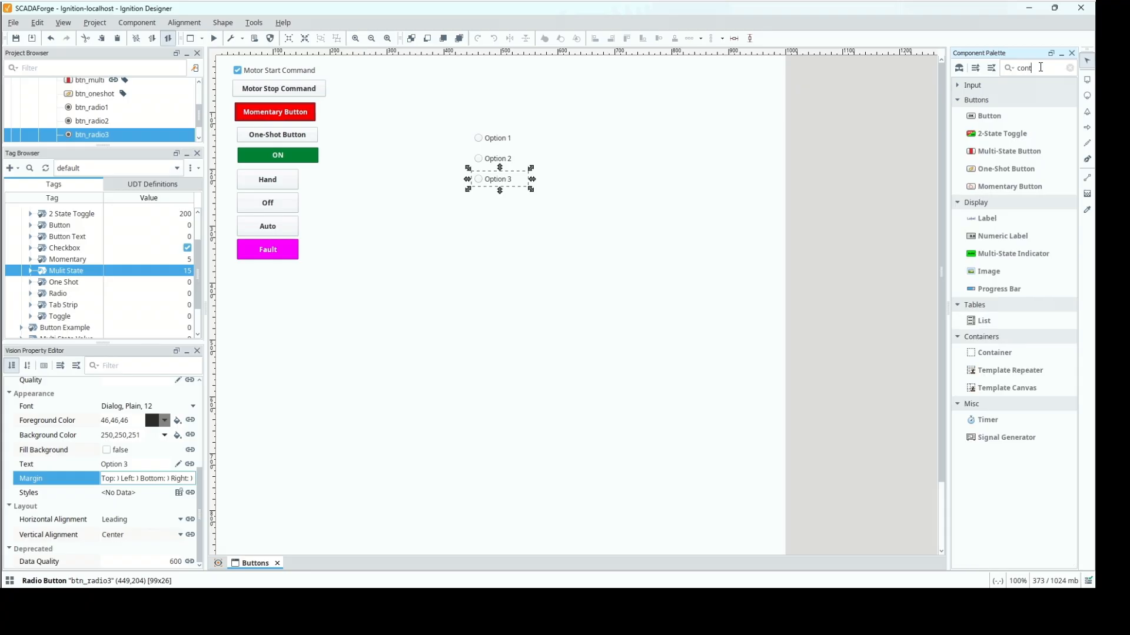
{"action": "left_click", "coordinate": [1001, 355]}
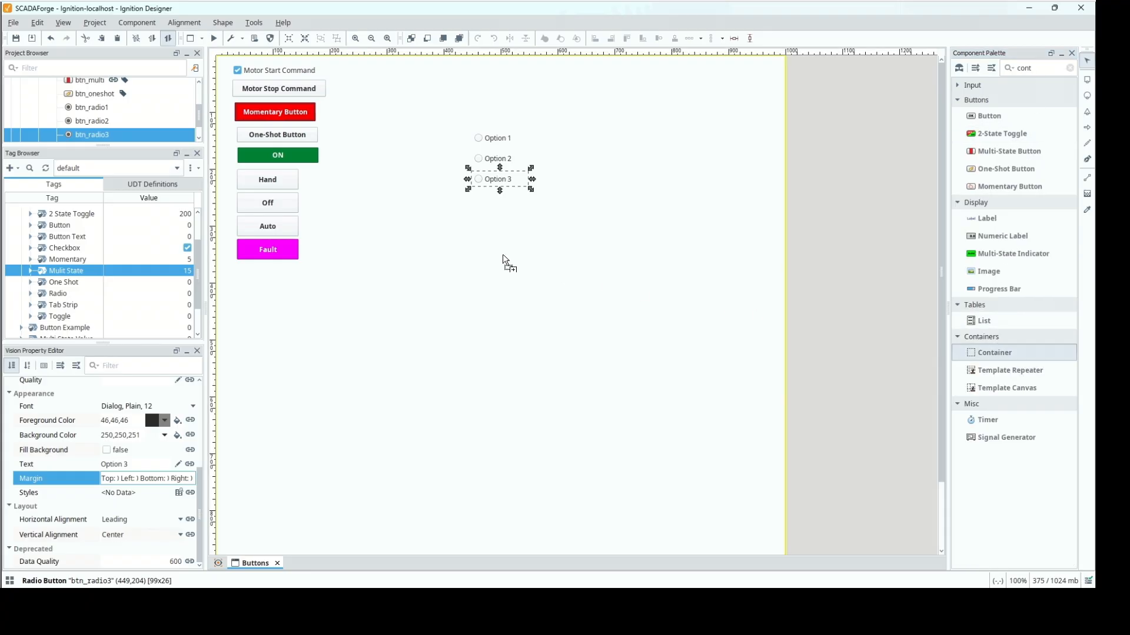
{"action": "left_click", "coordinate": [502, 253]}
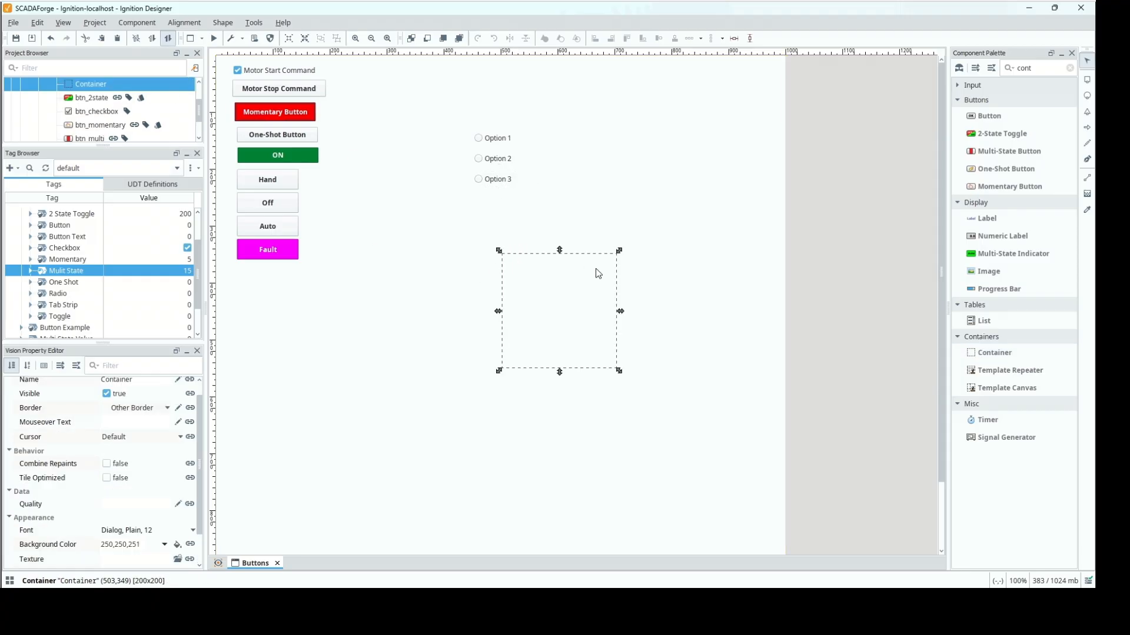
Copy the three radio buttons Option 1 to Option 3 and paste the copies inside the new container
{"action": "left_click", "coordinate": [496, 139]}
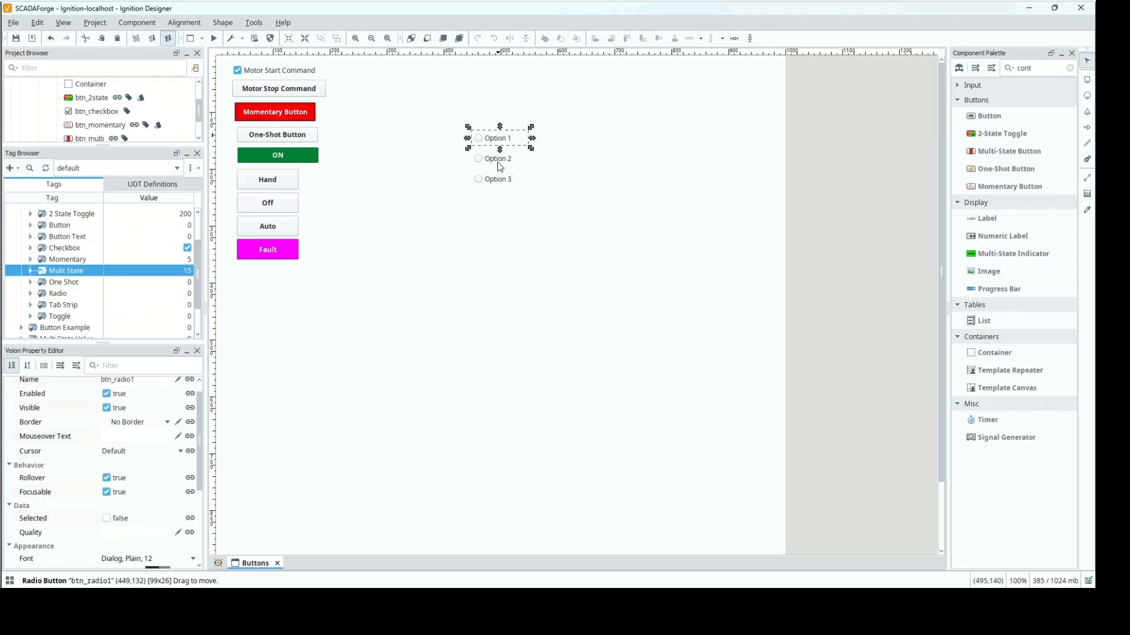
{"action": "left_click", "coordinate": [498, 184]}
{"action": "left_click", "coordinate": [497, 157], "text": "shift"}
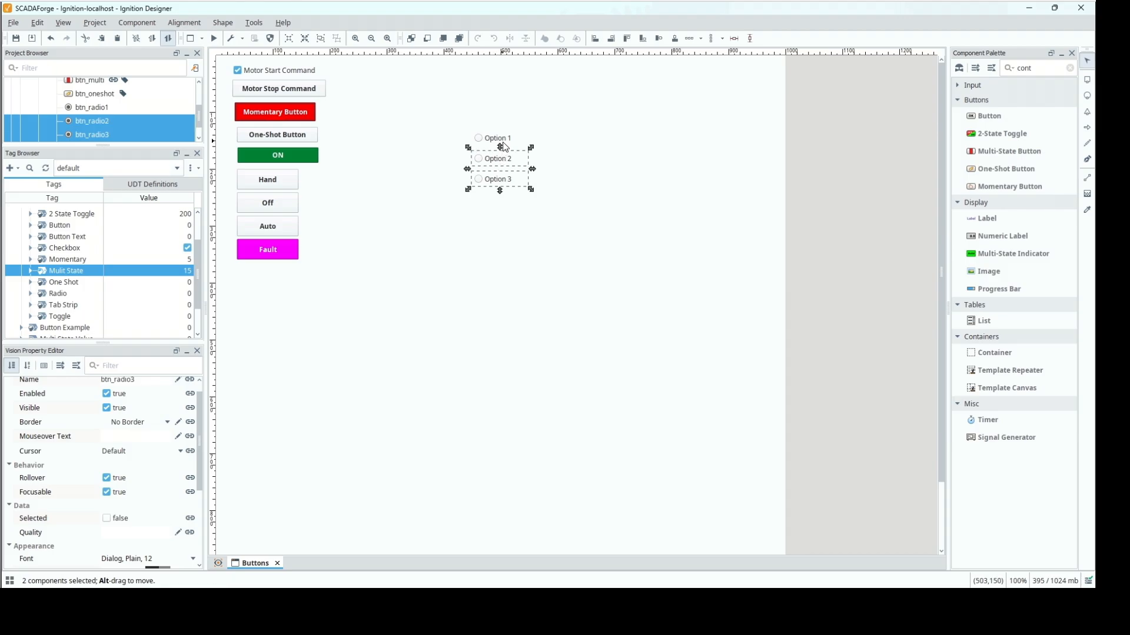
{"action": "left_click", "coordinate": [504, 144], "text": "shift"}
{"action": "key", "text": "ctrl+c"}
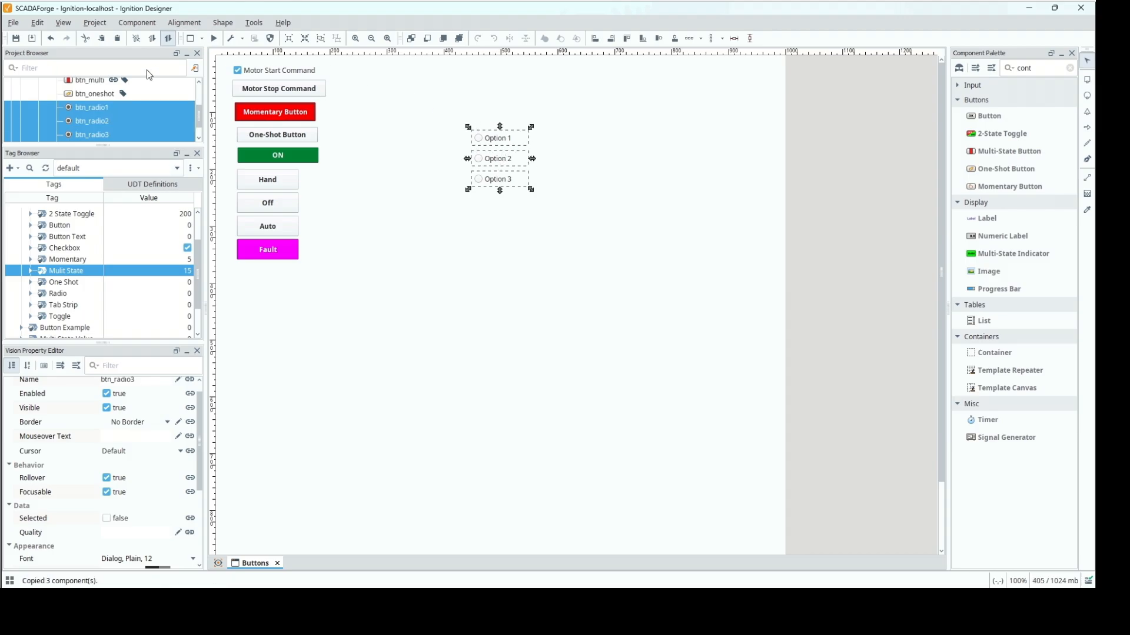
{"action": "left_click", "coordinate": [199, 95]}
{"action": "left_click_drag", "start_coordinate": [199, 96], "coordinate": [199, 89]}
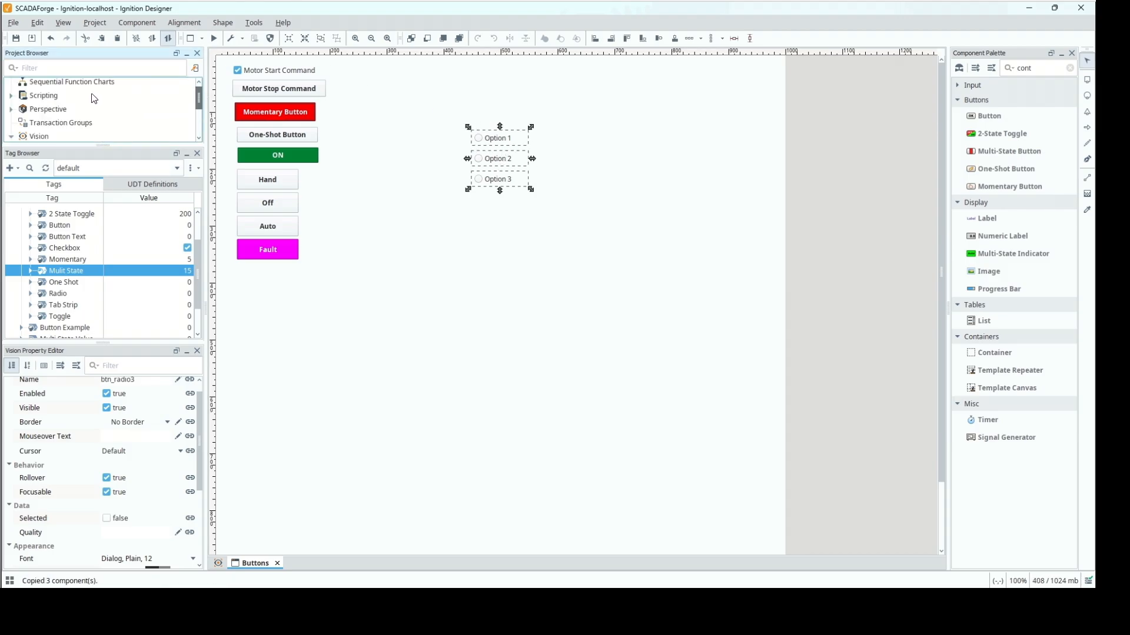
{"action": "left_click", "coordinate": [198, 129]}
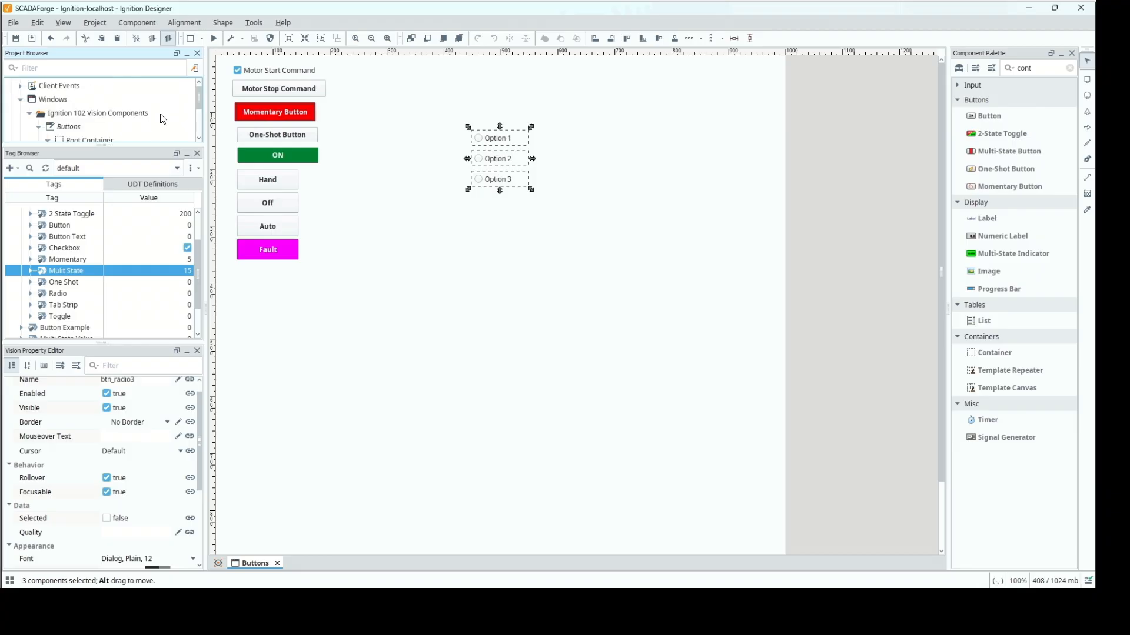
{"action": "left_click", "coordinate": [199, 121]}
{"action": "left_click", "coordinate": [86, 91]}
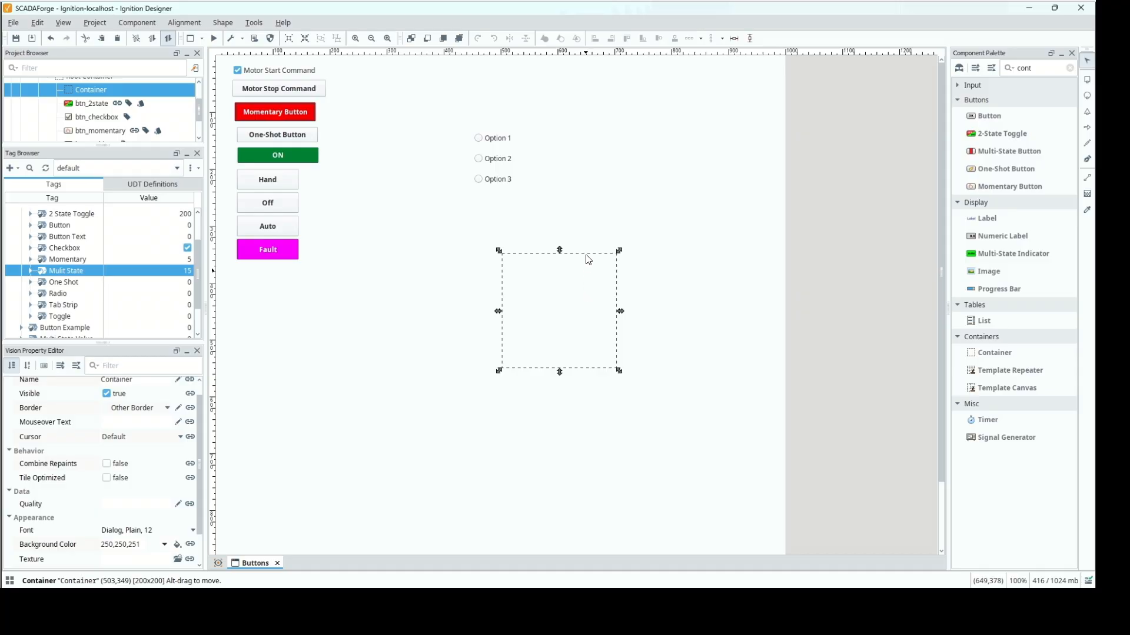
{"action": "key", "text": "ctrl+v"}
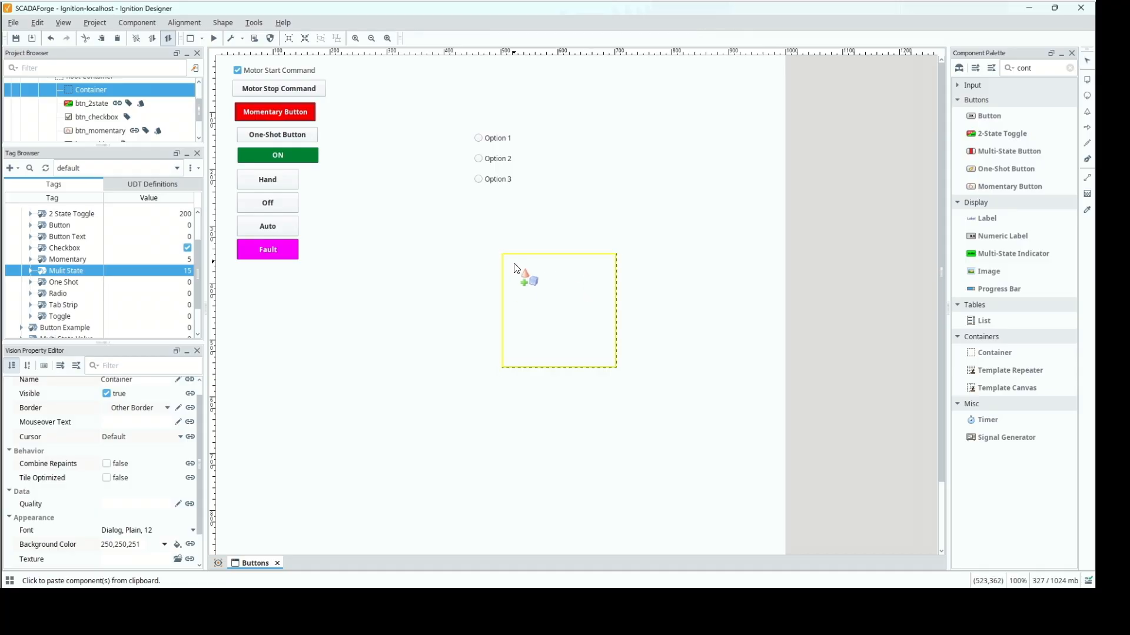
{"action": "left_click", "coordinate": [523, 279]}
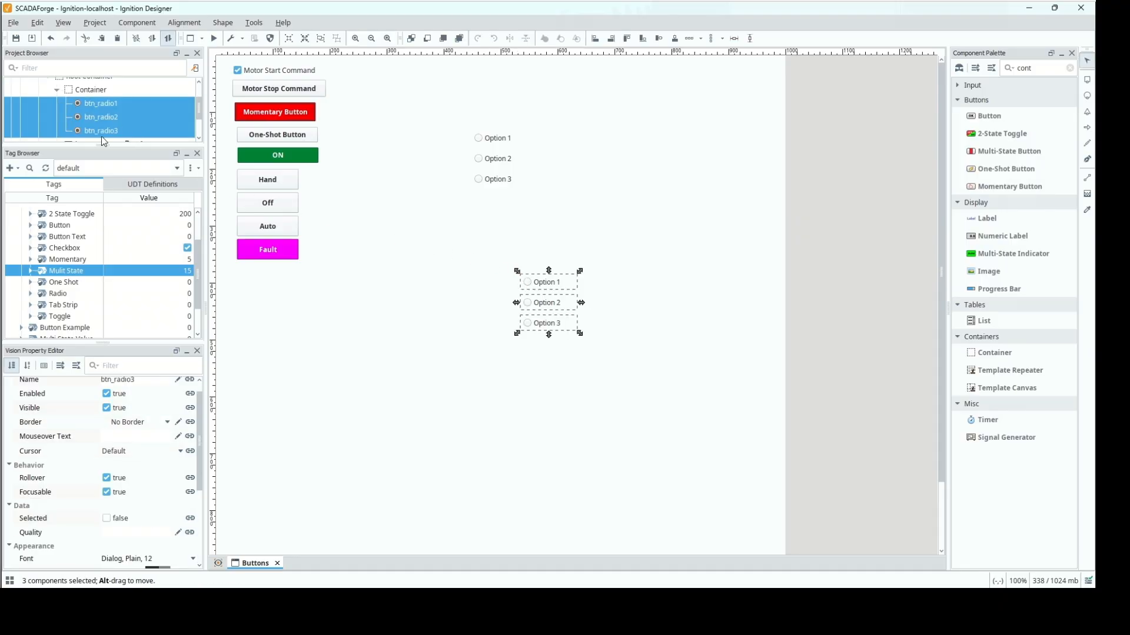
Give the container holding the copied radio buttons a Line Border
{"action": "left_click_drag", "start_coordinate": [101, 145], "coordinate": [90, 249]}
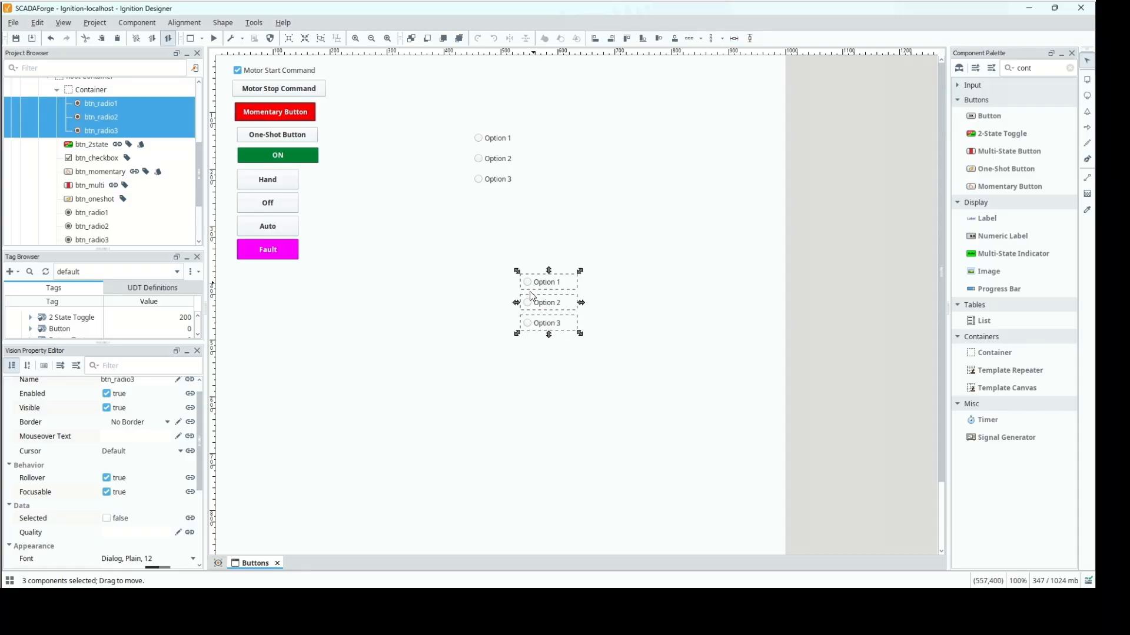
{"action": "left_click", "coordinate": [85, 93]}
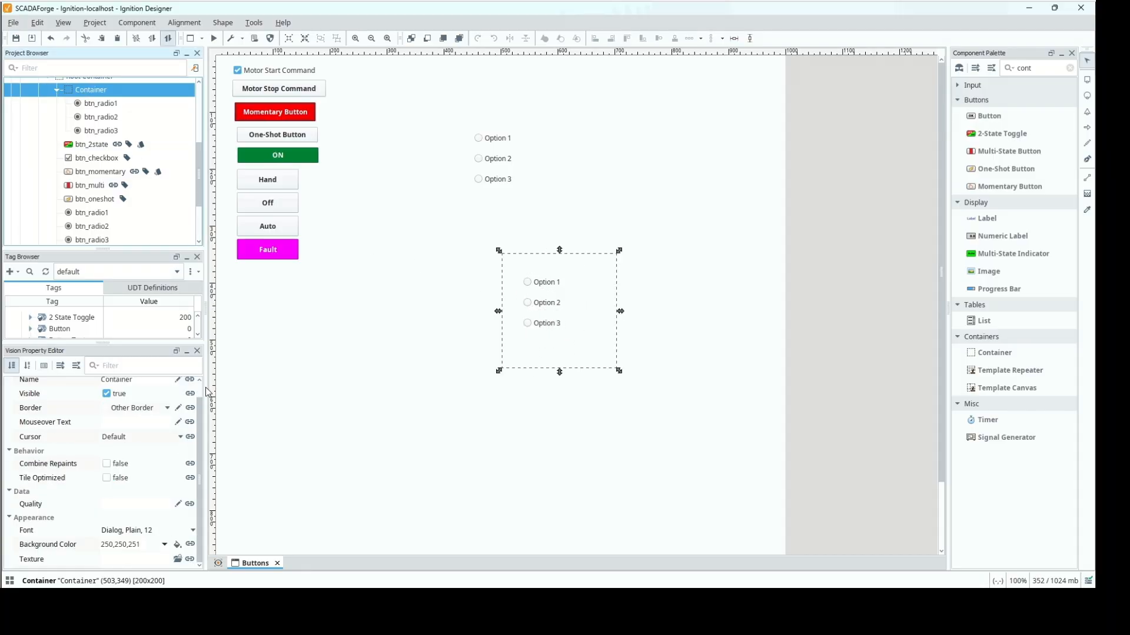
{"action": "left_click", "coordinate": [168, 409]}
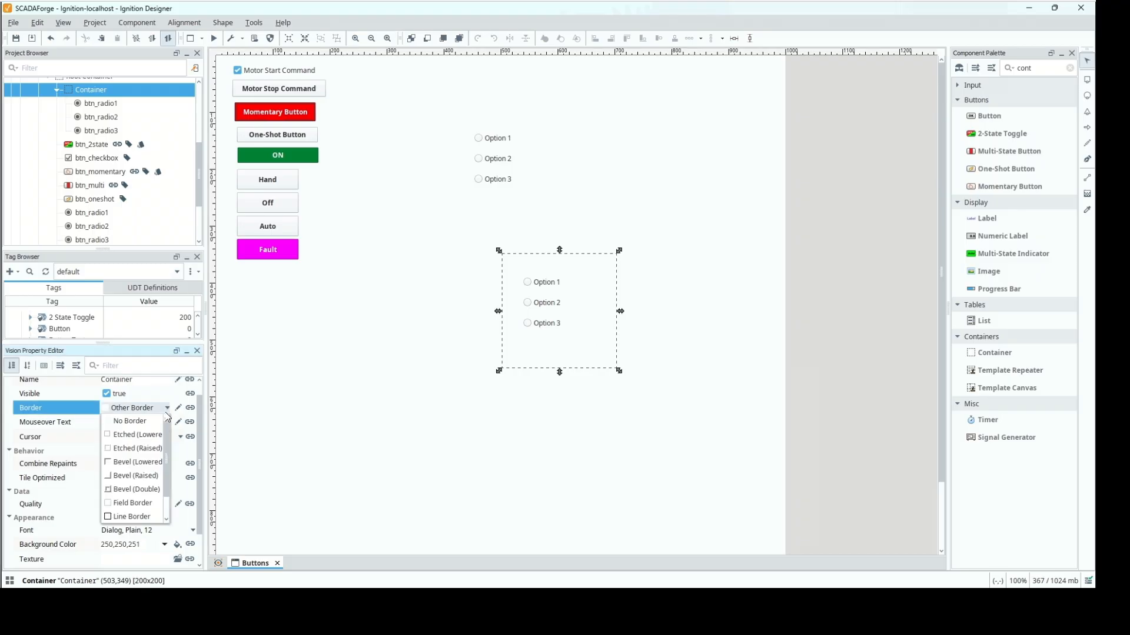
{"action": "left_click", "coordinate": [145, 517]}
{"action": "left_click", "coordinate": [436, 322]}
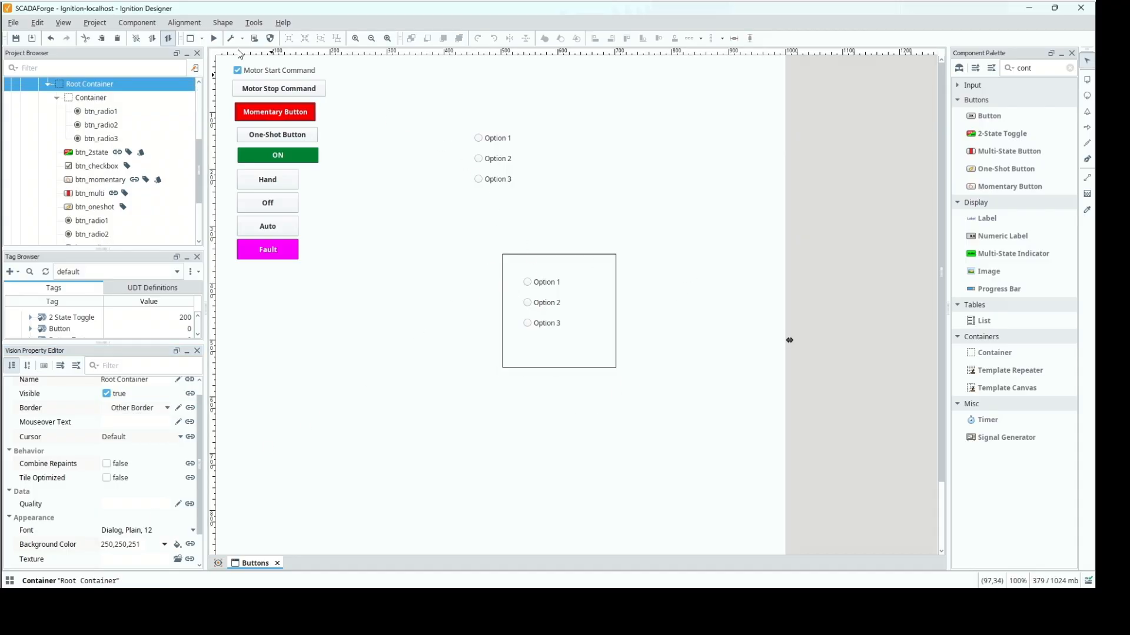
Preview the window and test selecting different options in the radio group outside the container and the one inside it
{"action": "left_click", "coordinate": [213, 38]}
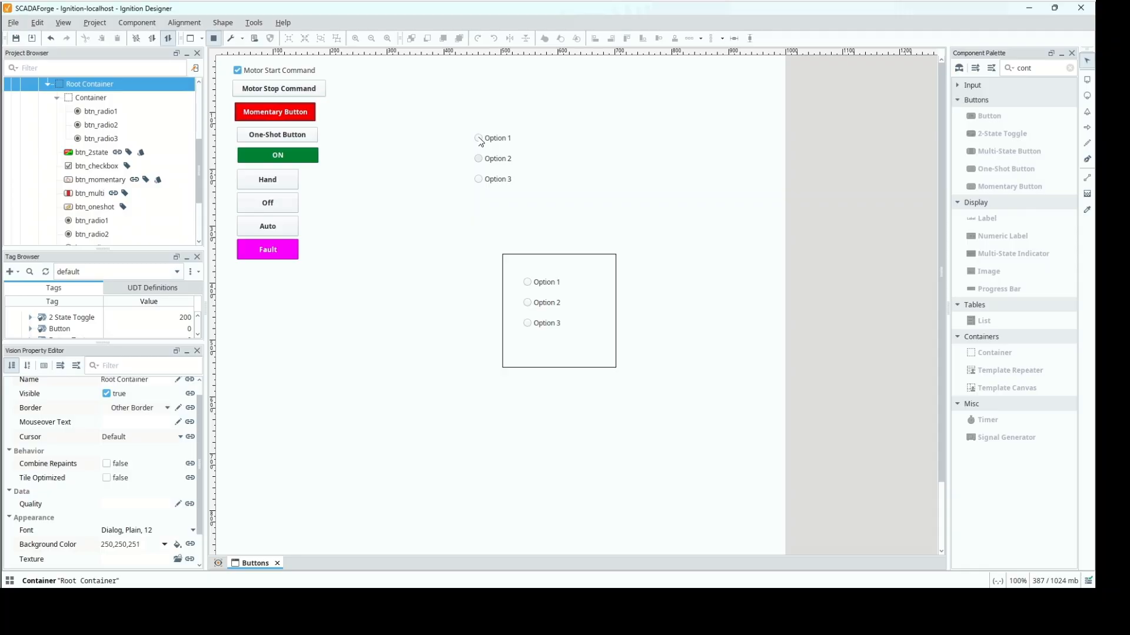
{"action": "left_click", "coordinate": [479, 158]}
{"action": "left_click", "coordinate": [479, 137]}
{"action": "left_click", "coordinate": [528, 283]}
{"action": "left_click", "coordinate": [529, 325]}
{"action": "left_click", "coordinate": [527, 282]}
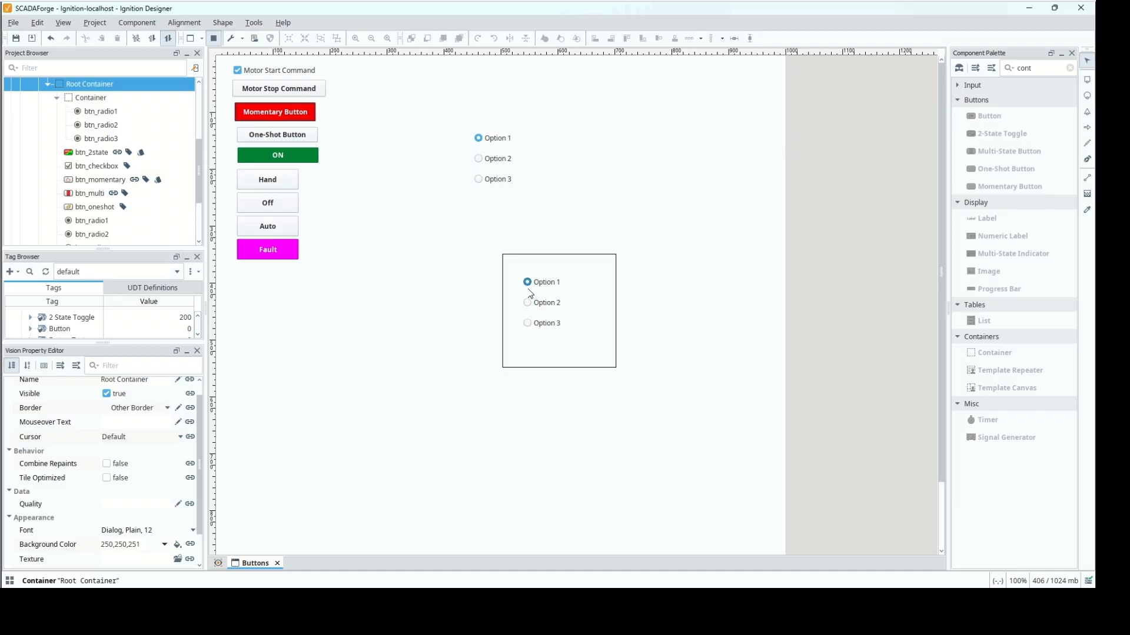
{"action": "left_click", "coordinate": [528, 325]}
{"action": "left_click", "coordinate": [488, 163]}
{"action": "left_click", "coordinate": [495, 181]}
{"action": "left_click_drag", "start_coordinate": [176, 247], "coordinate": [175, 151]}
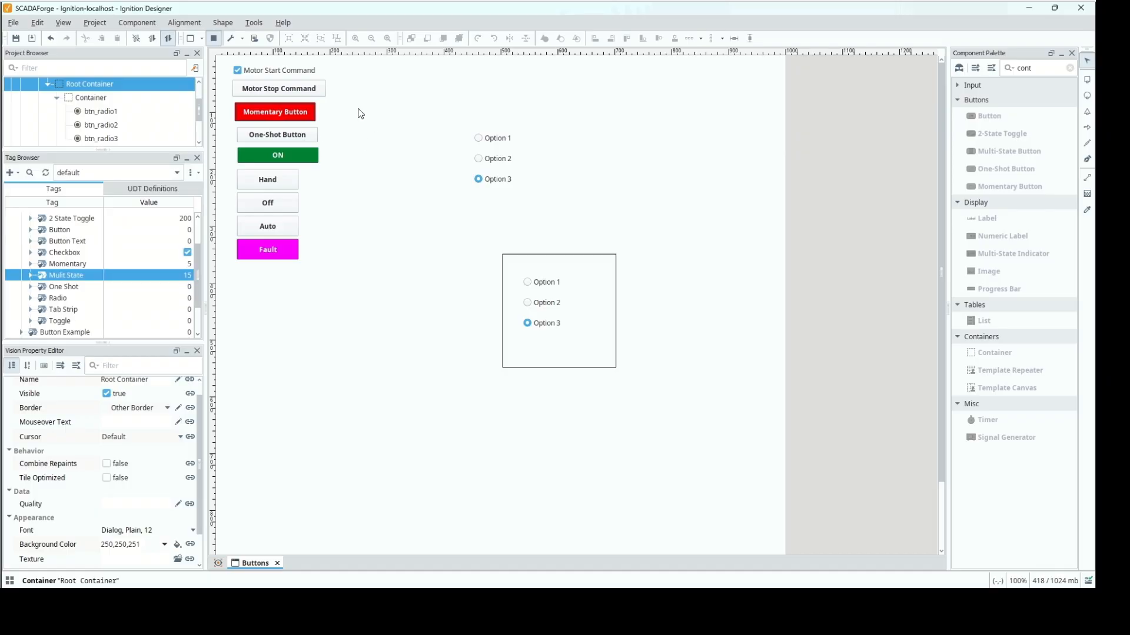
{"action": "left_click", "coordinate": [215, 36]}
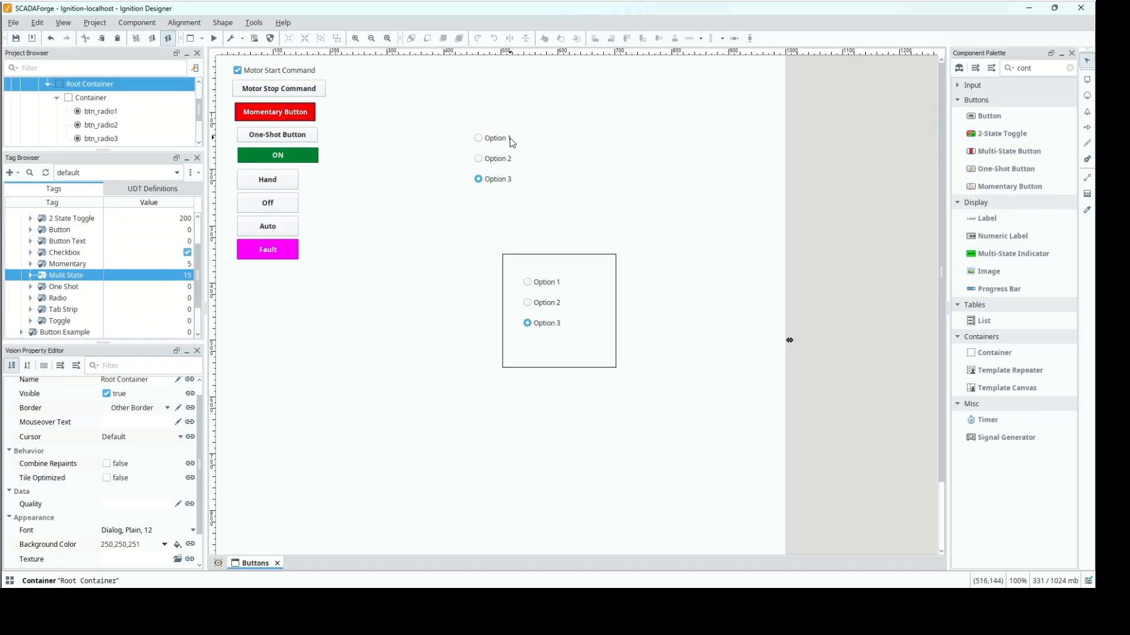
Rename the Radio memory tag as "Radio Option 1"
{"action": "left_click", "coordinate": [508, 140]}
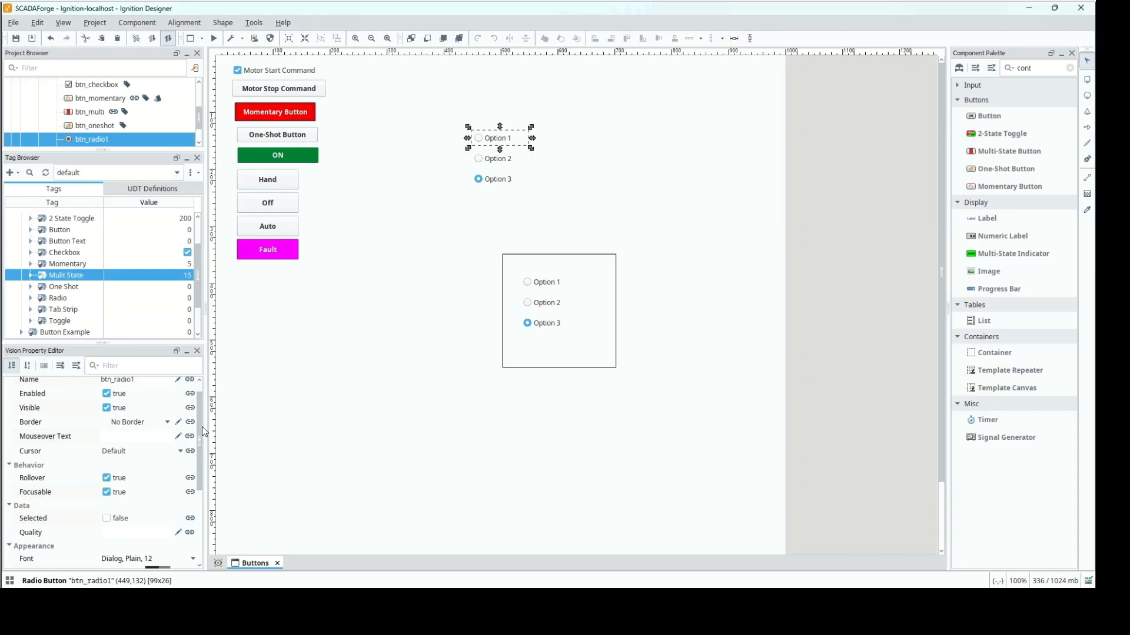
{"action": "left_click_drag", "start_coordinate": [200, 429], "coordinate": [203, 450]}
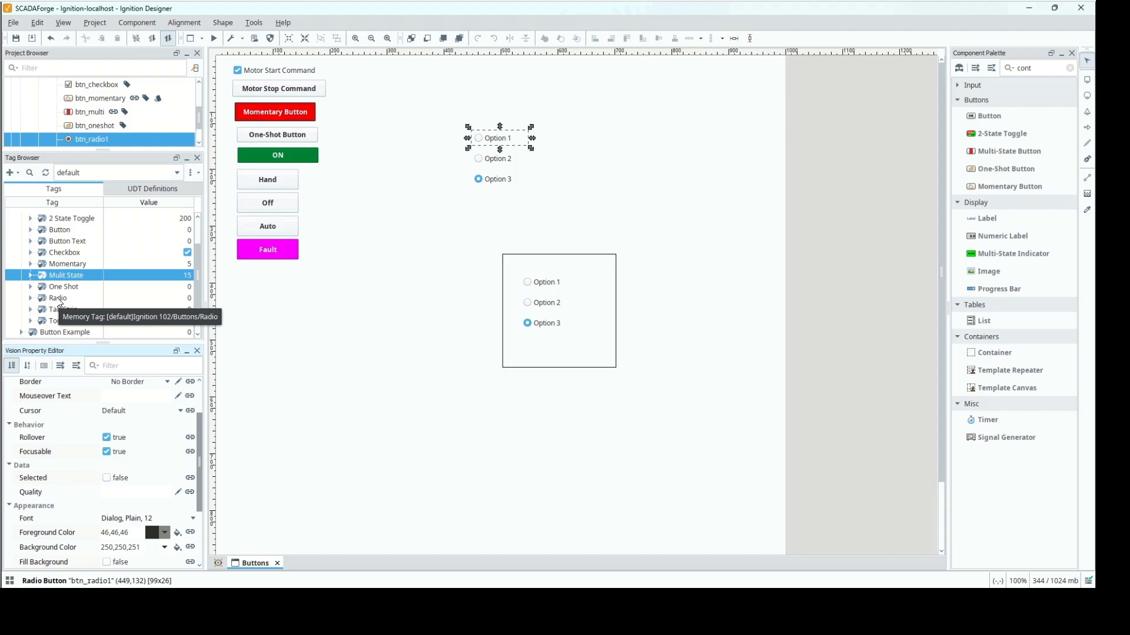
{"action": "double_click", "coordinate": [60, 299]}
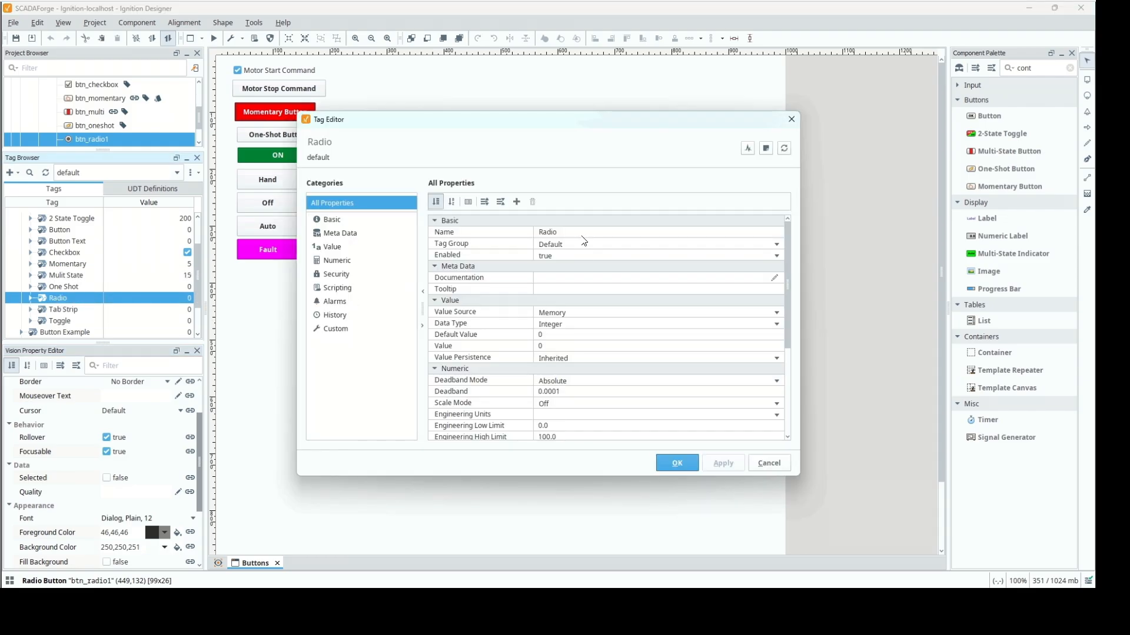
{"action": "left_click", "coordinate": [579, 232]}
{"action": "left_click", "coordinate": [579, 233]}
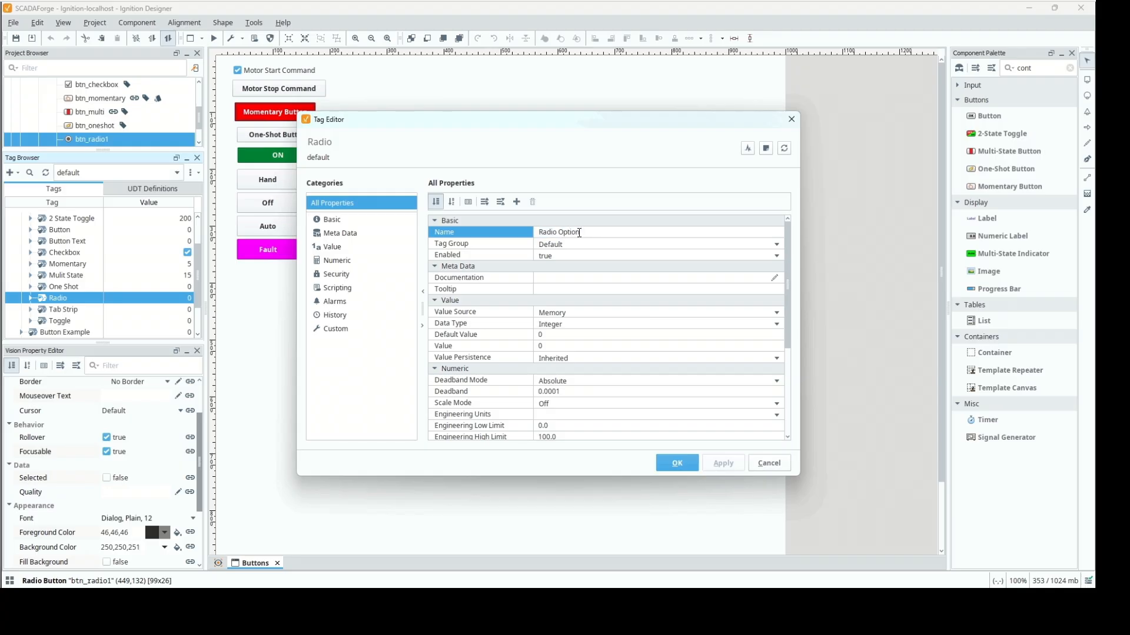
{"action": "type", "text": "Option 1"}
{"action": "left_click", "coordinate": [670, 464]}
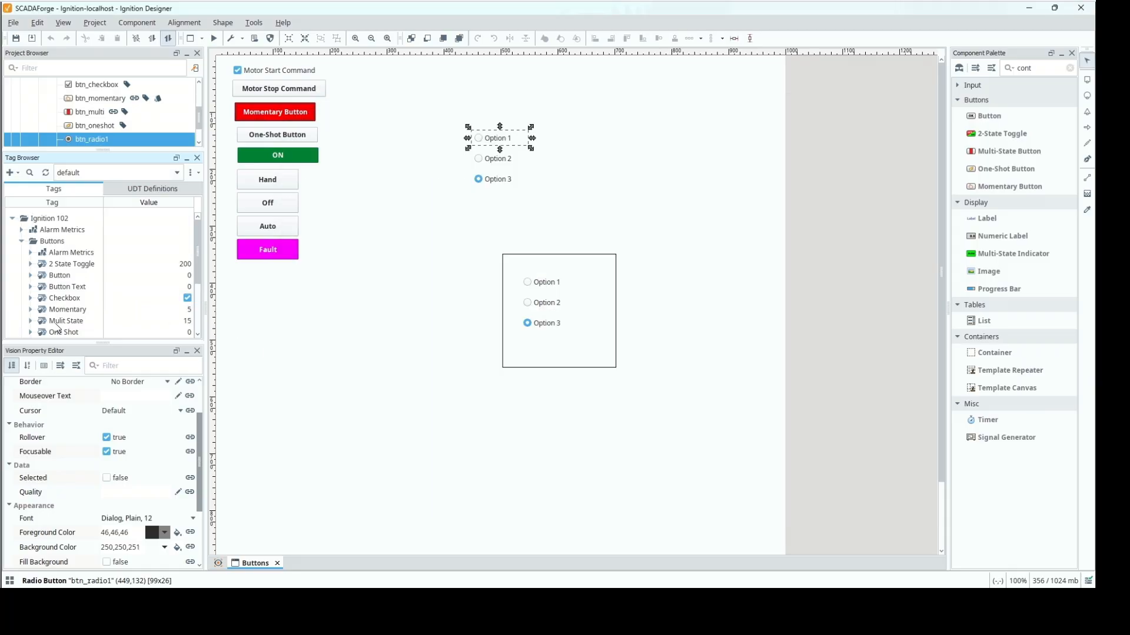
Duplicate the Radio Option 1 tag within the Buttons tag folder and enlarge the tag list
{"action": "scroll", "coordinate": [76, 276], "scroll_direction": "down", "scroll_amount": 1}
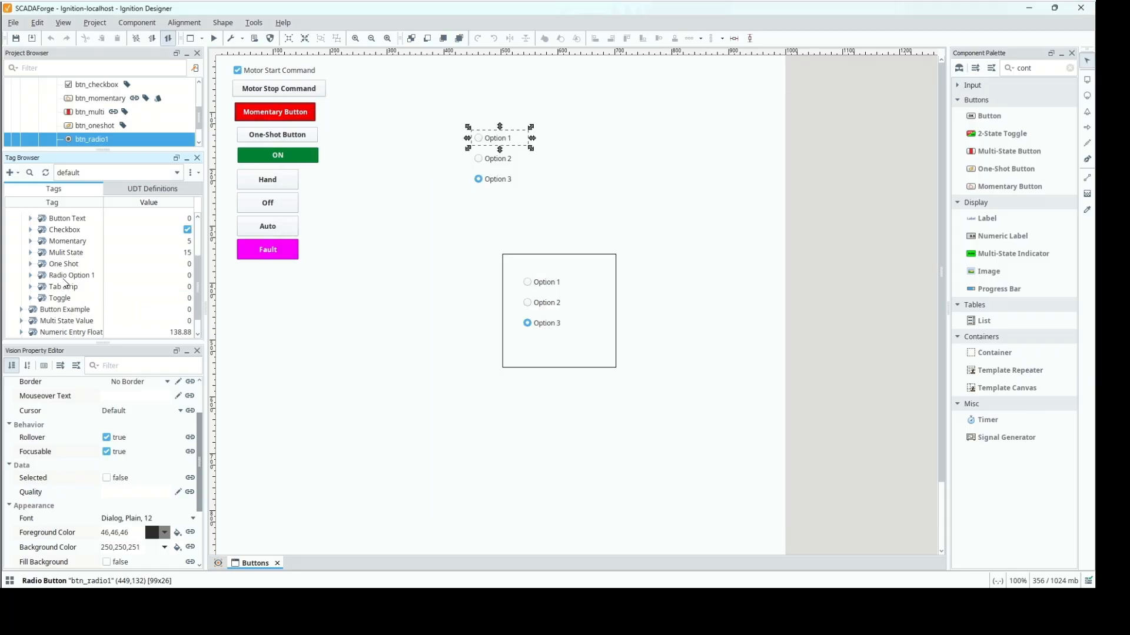
{"action": "left_click", "coordinate": [66, 276]}
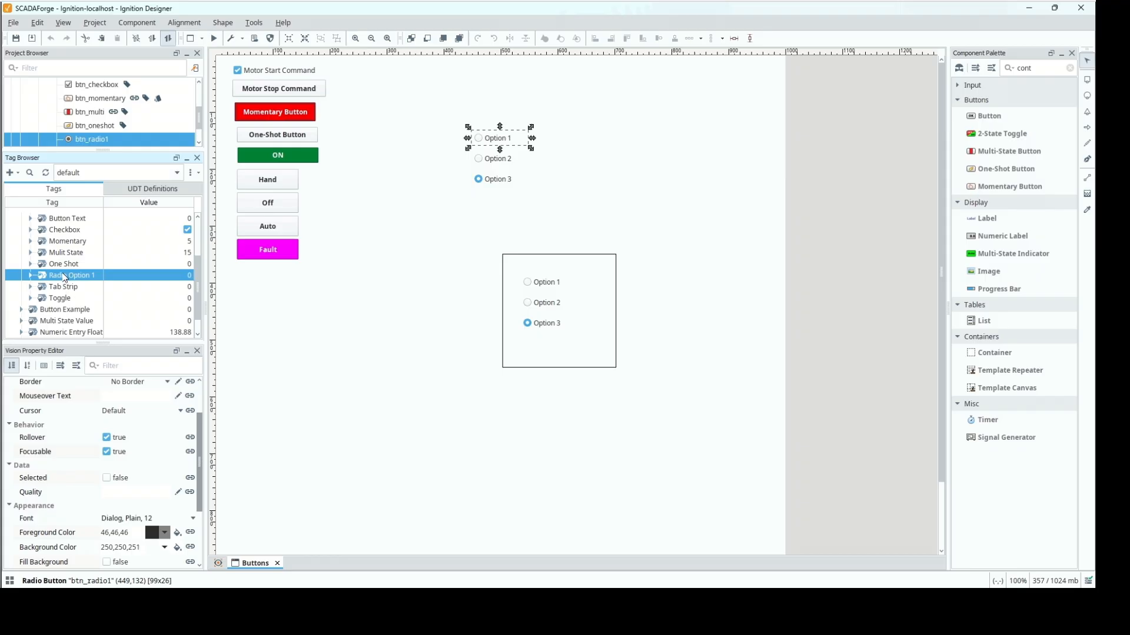
{"action": "scroll", "coordinate": [66, 279], "scroll_direction": "up", "scroll_amount": 3}
{"action": "left_click", "coordinate": [42, 247]}
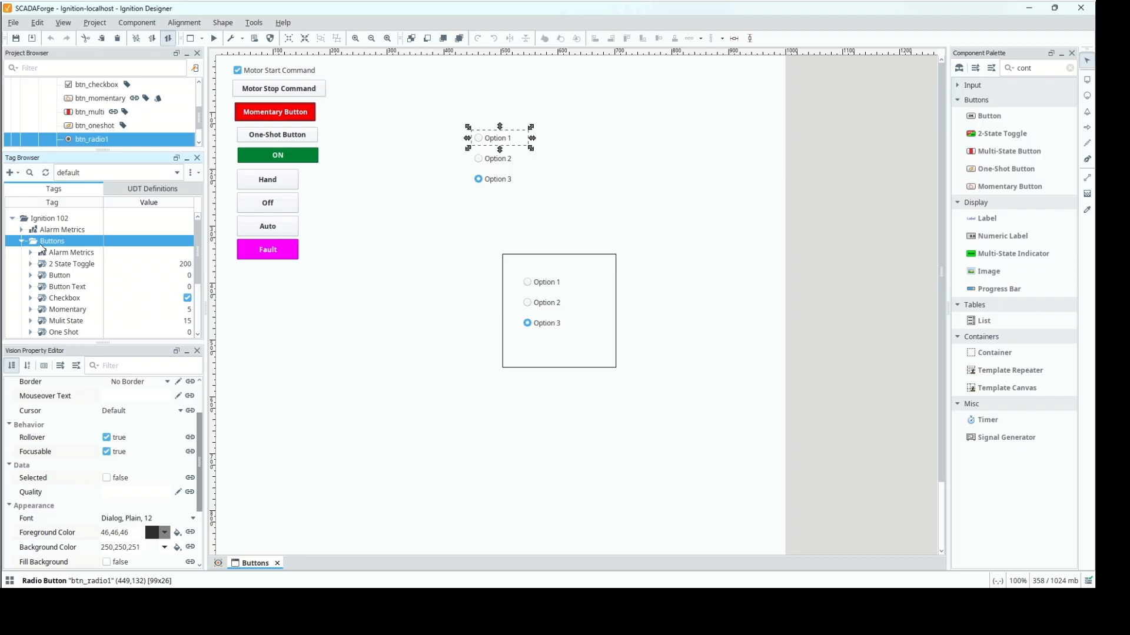
{"action": "left_click", "coordinate": [97, 358]}
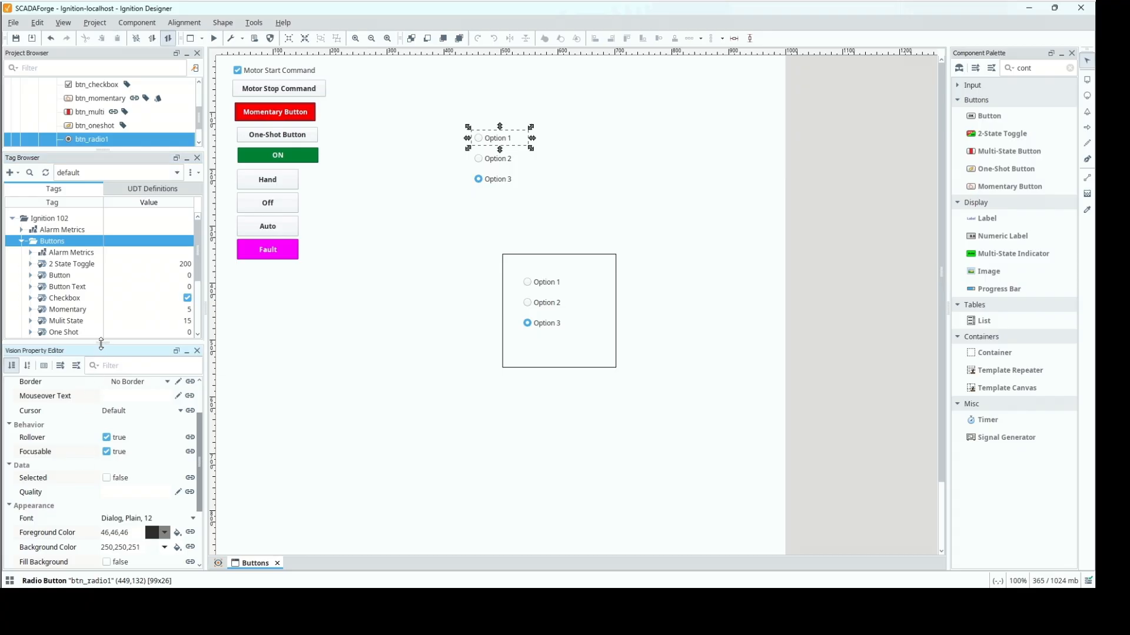
{"action": "left_click_drag", "start_coordinate": [103, 344], "coordinate": [91, 465]}
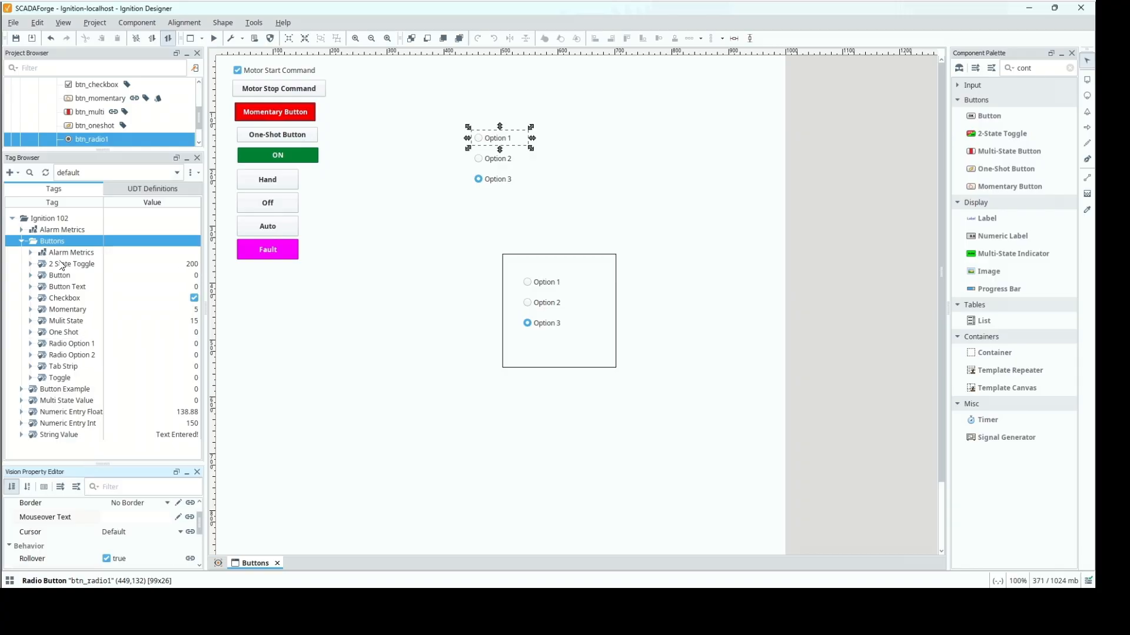
Duplicate the Radio Option 2 tag within the Buttons tag folder and enlarge the component property list
{"action": "left_click", "coordinate": [73, 357]}
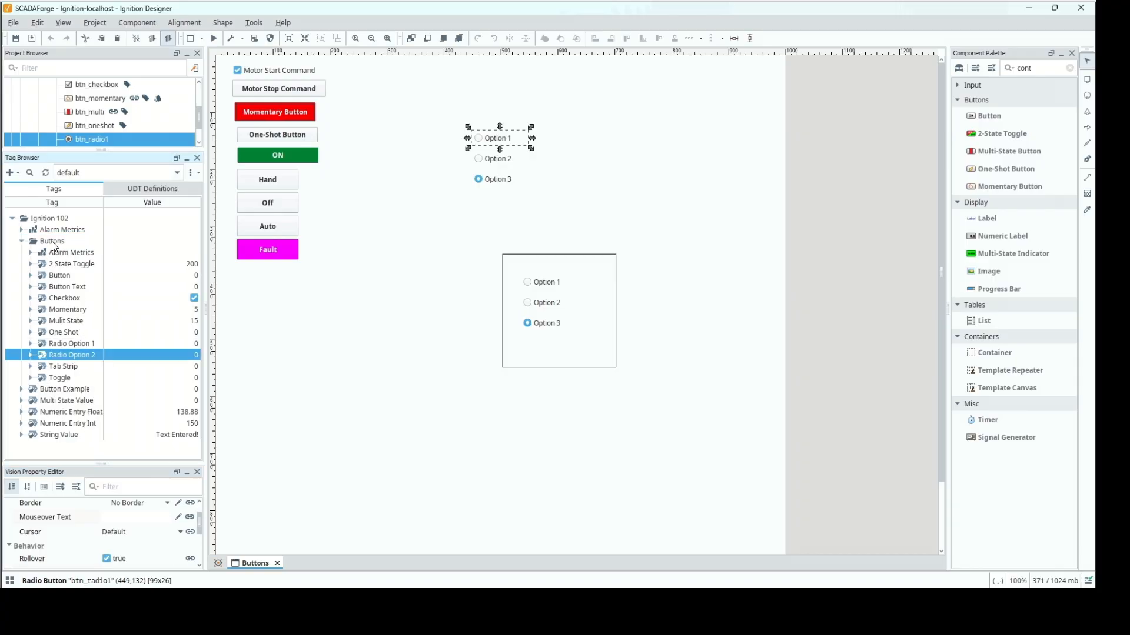
{"action": "left_click", "coordinate": [54, 243]}
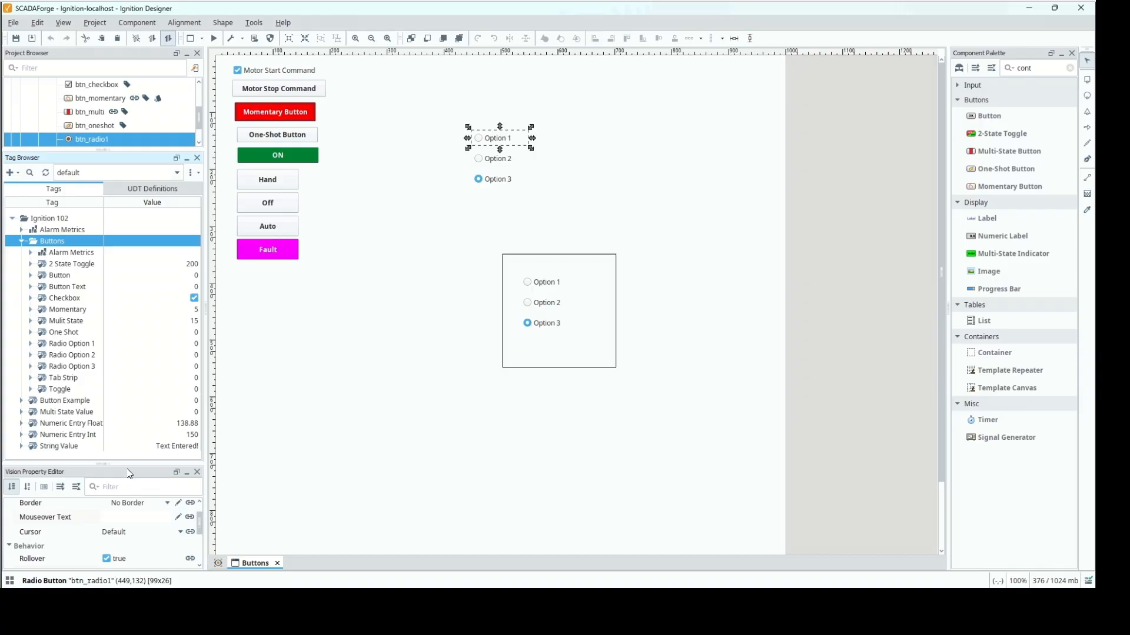
{"action": "left_click_drag", "start_coordinate": [124, 466], "coordinate": [130, 319]}
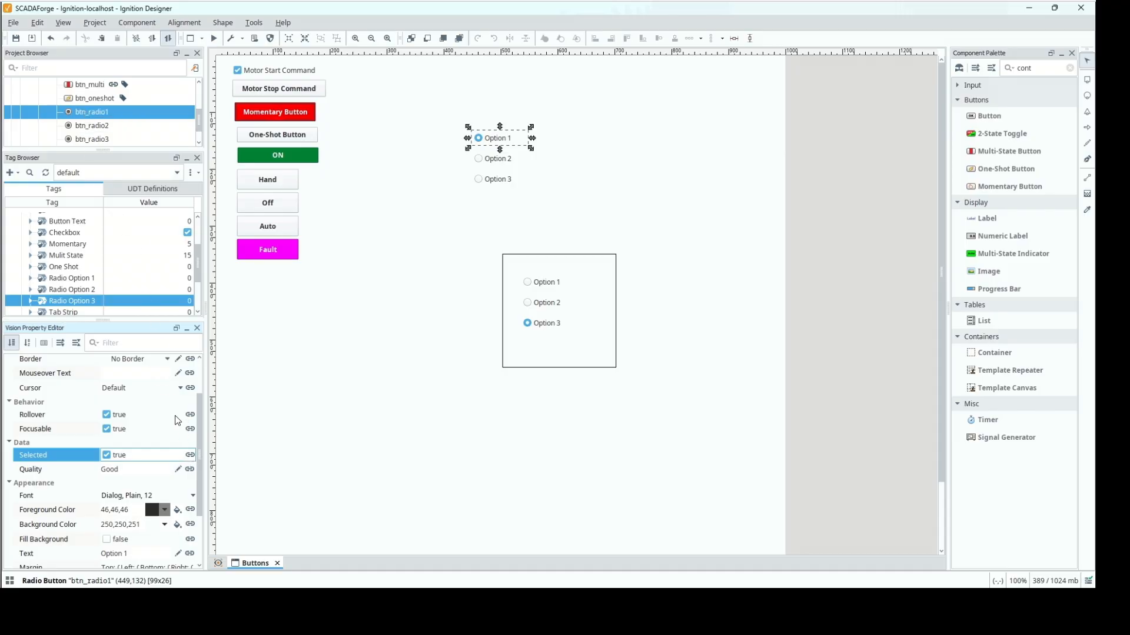
Bind the Selected property of btn_radio1 bidirectionally to the tag Ignition 102/Buttons/Radio Option 1
{"action": "left_click", "coordinate": [190, 456]}
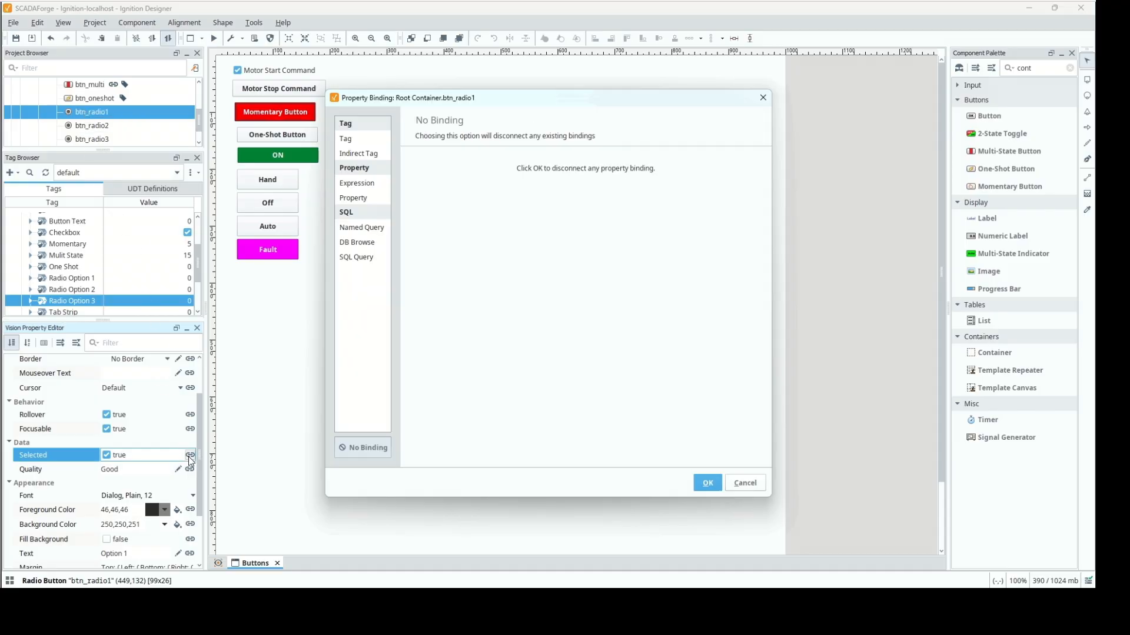
{"action": "left_click", "coordinate": [347, 139]}
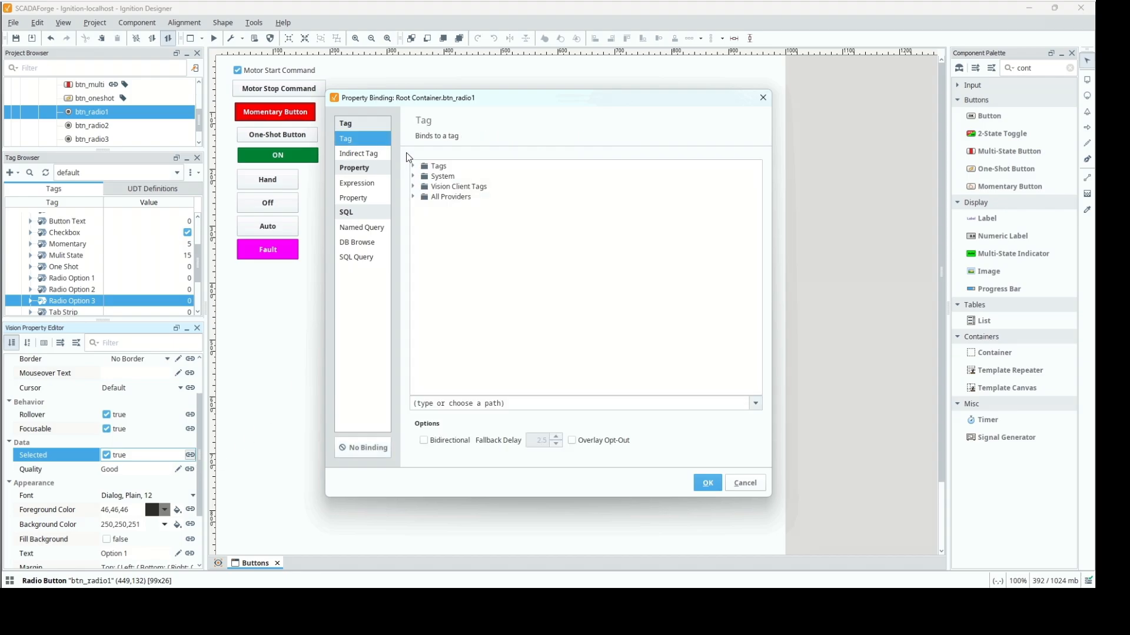
{"action": "left_click", "coordinate": [414, 167]}
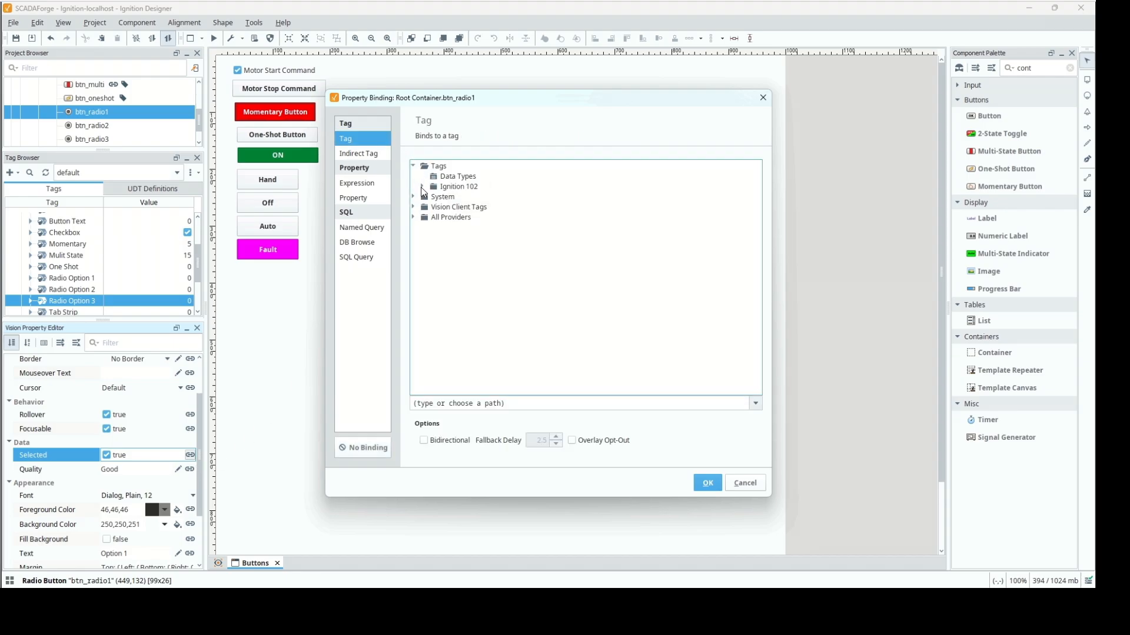
{"action": "left_click", "coordinate": [422, 187]}
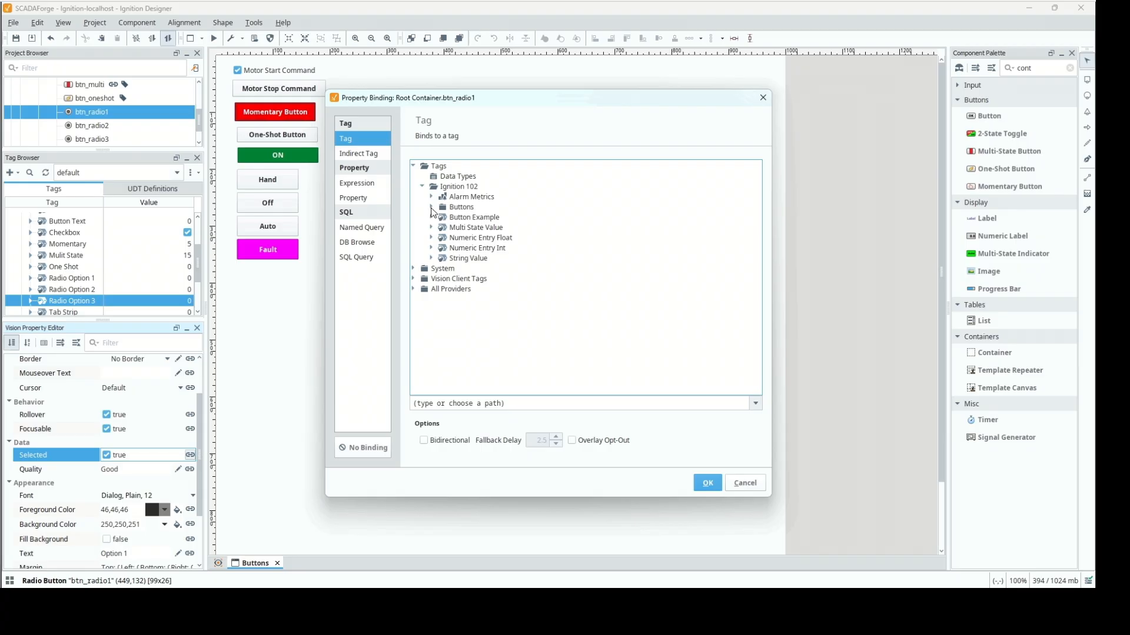
{"action": "left_click", "coordinate": [431, 208]}
{"action": "left_click", "coordinate": [472, 300]}
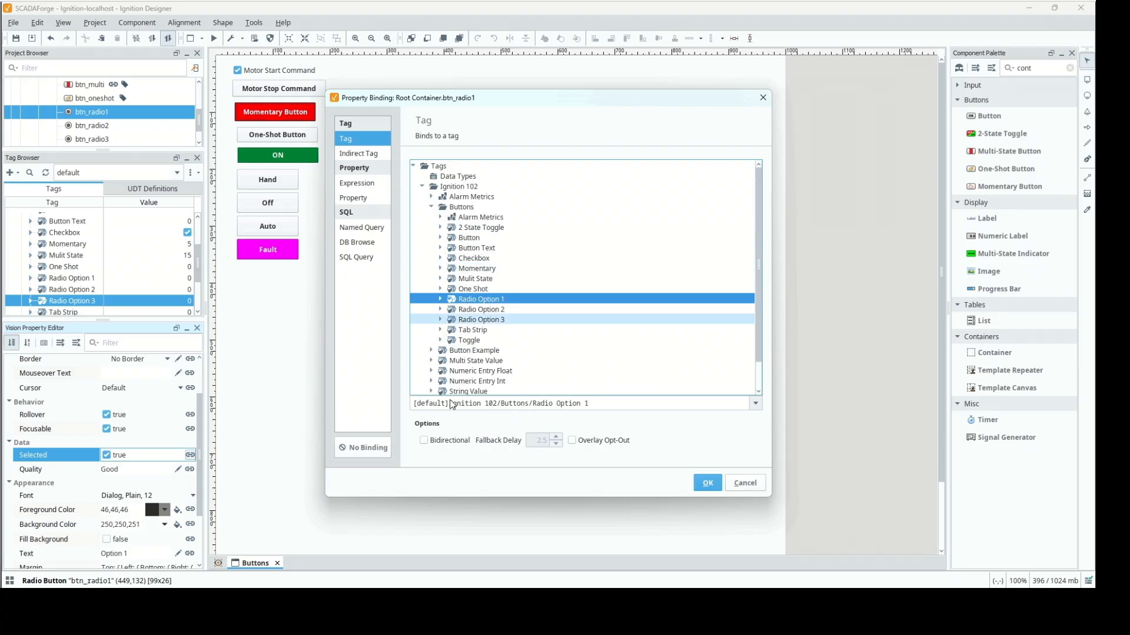
{"action": "left_click", "coordinate": [444, 441]}
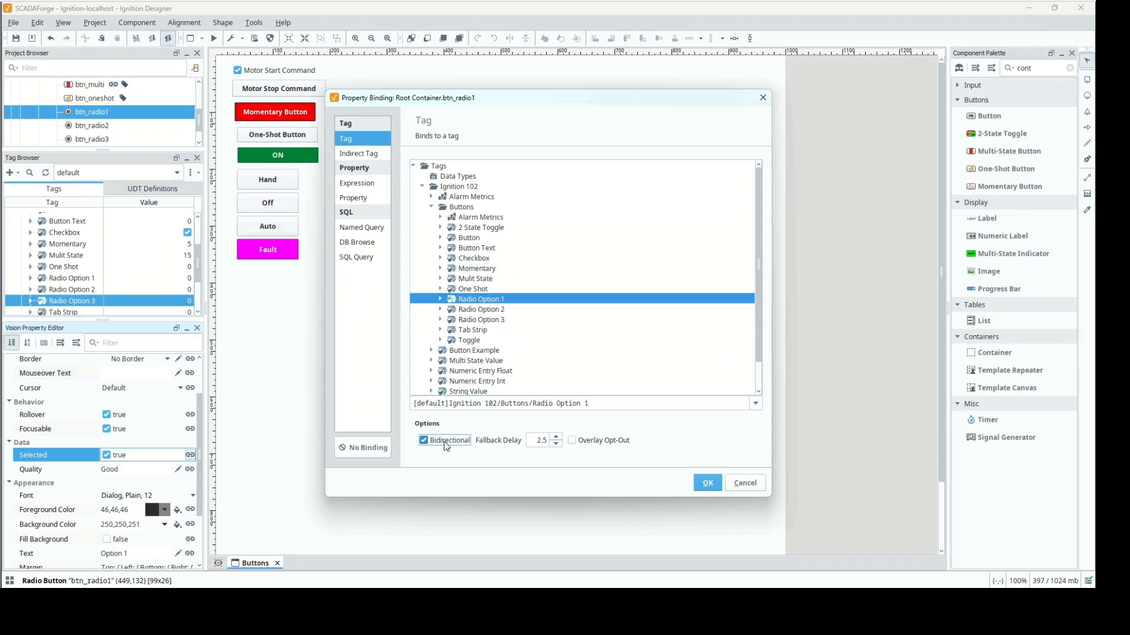
{"action": "left_click", "coordinate": [708, 484]}
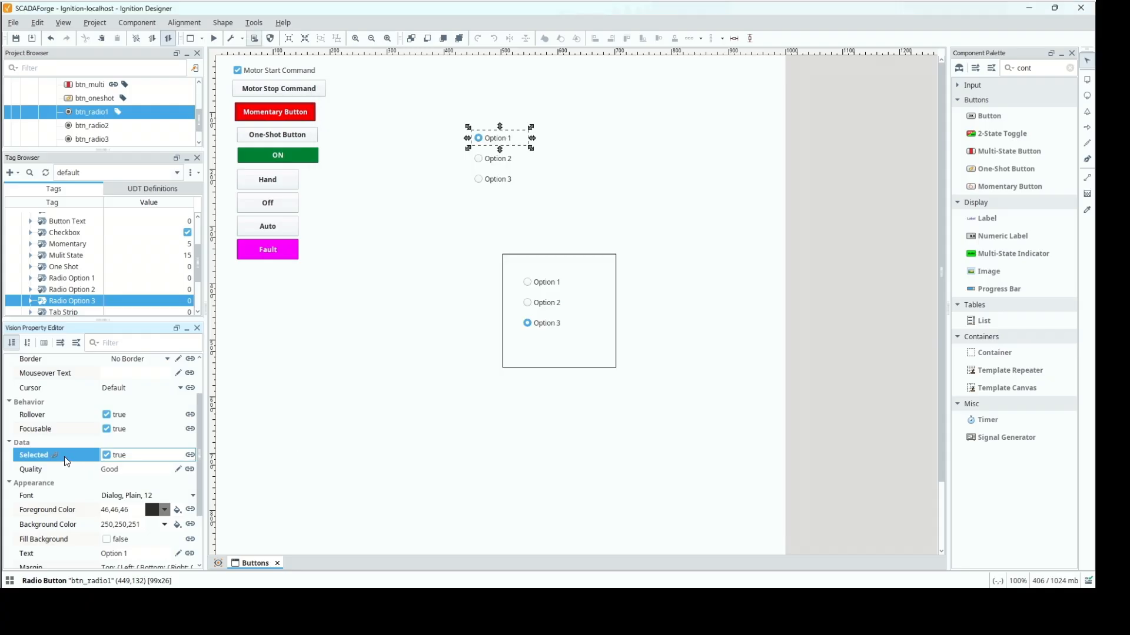
Copy btn_radio1's Selected binding to btn_radio2 and set its tag path to Ignition 102/Buttons/Radio Option 2
{"action": "right_click", "coordinate": [65, 457]}
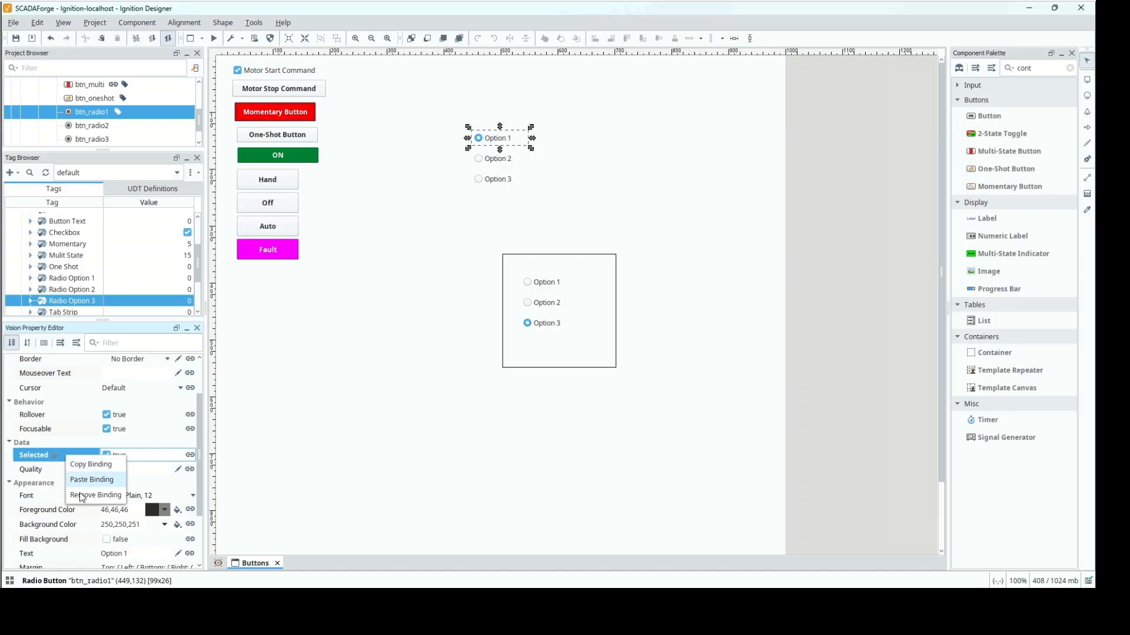
{"action": "left_click", "coordinate": [79, 466]}
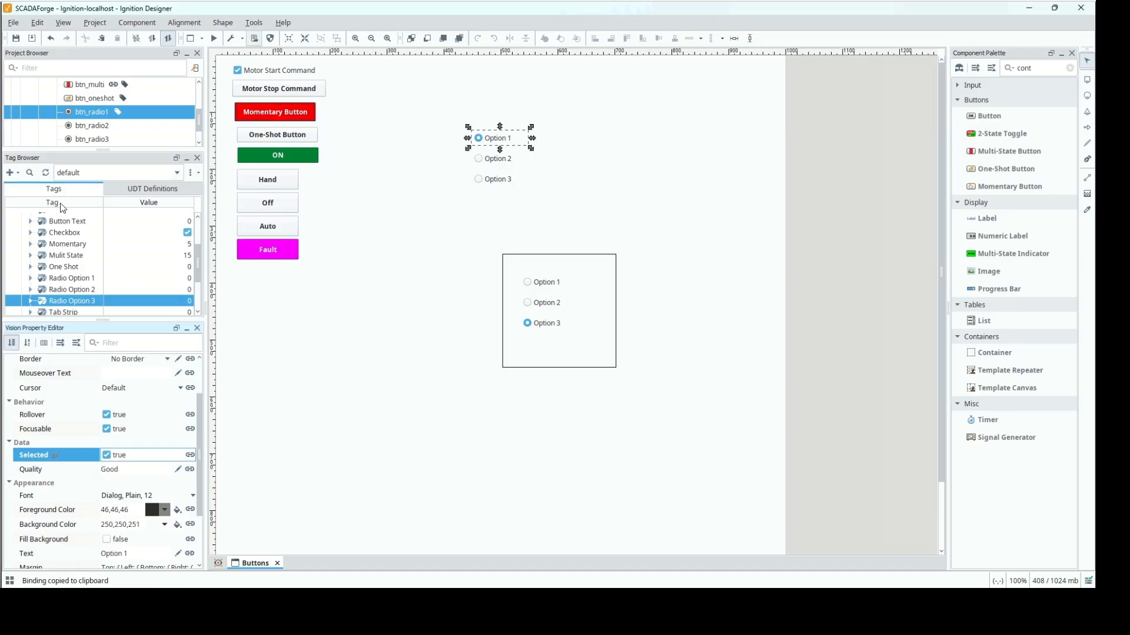
{"action": "left_click", "coordinate": [80, 130]}
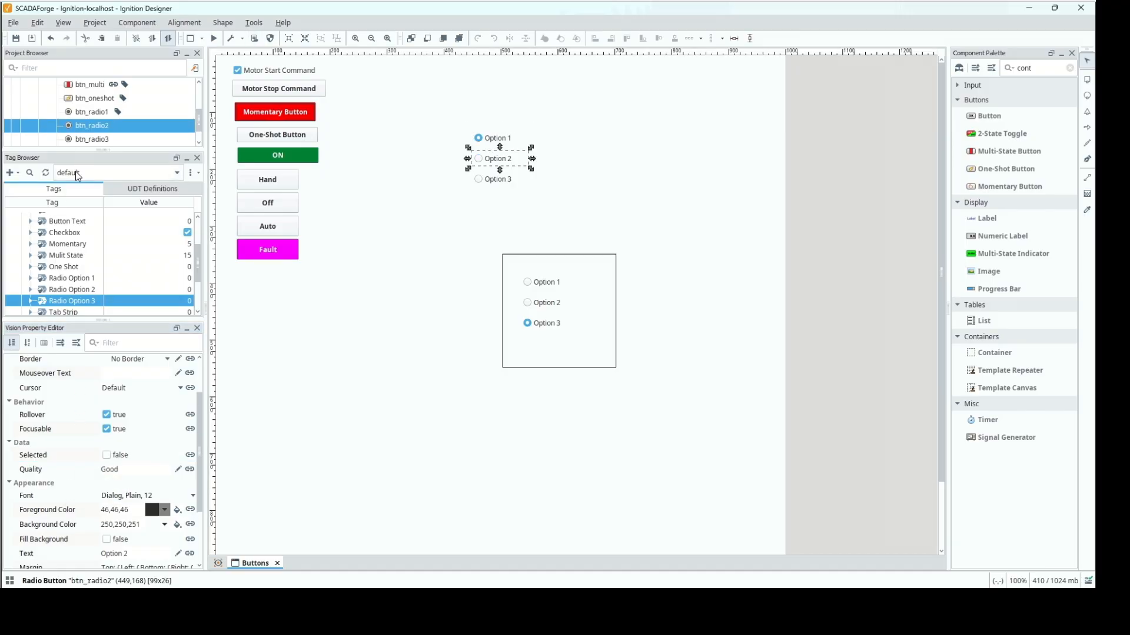
{"action": "right_click", "coordinate": [48, 453]}
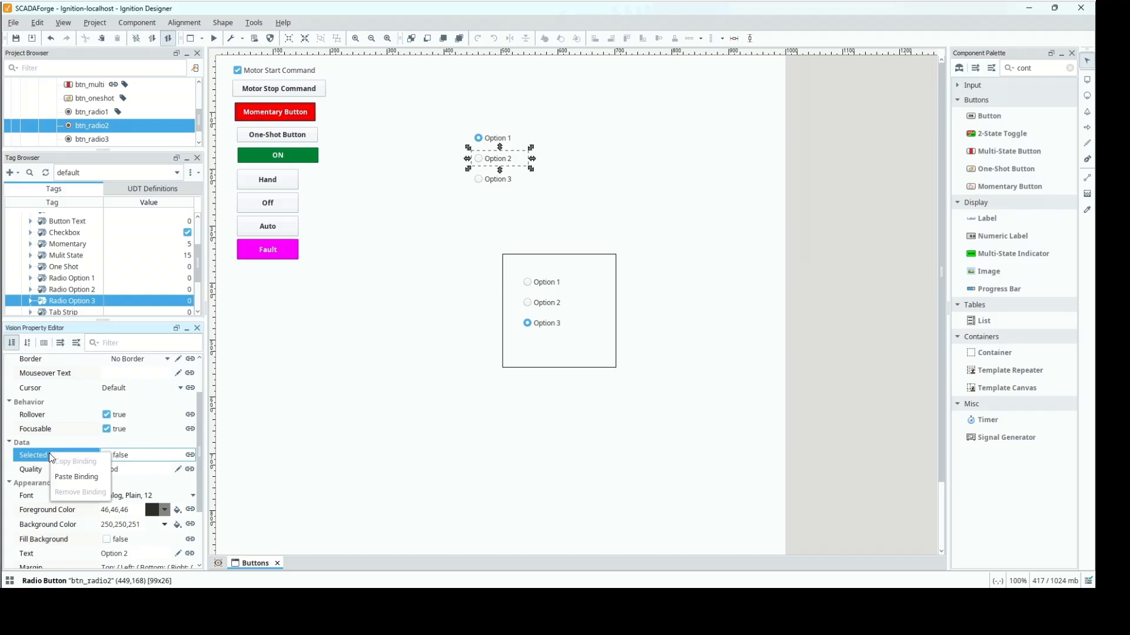
{"action": "left_click", "coordinate": [64, 482]}
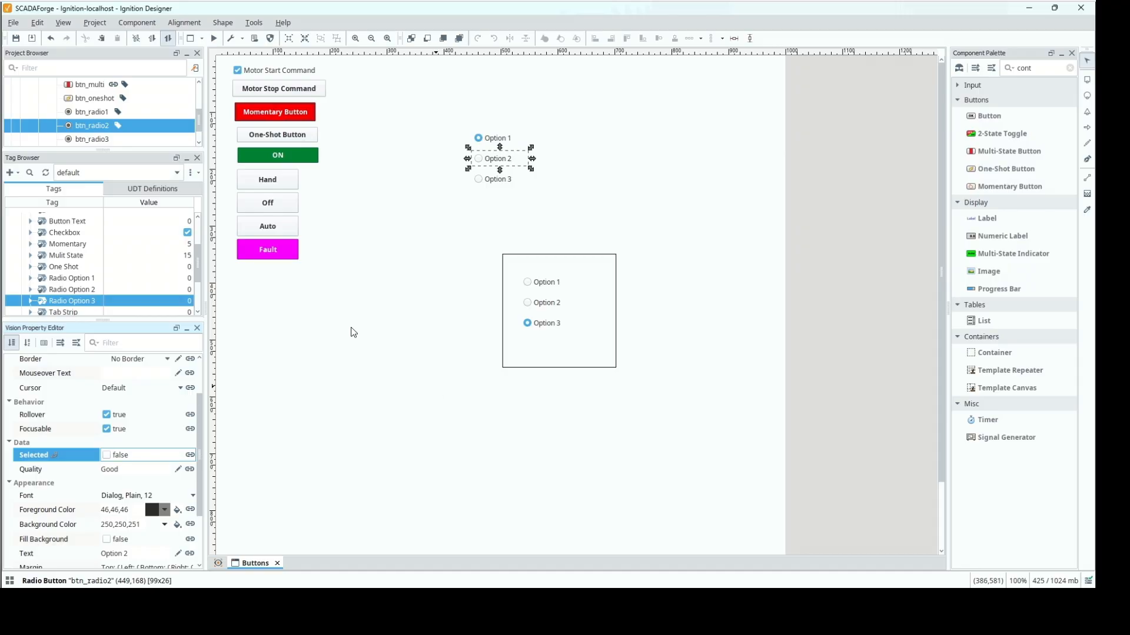
{"action": "left_click", "coordinate": [190, 455]}
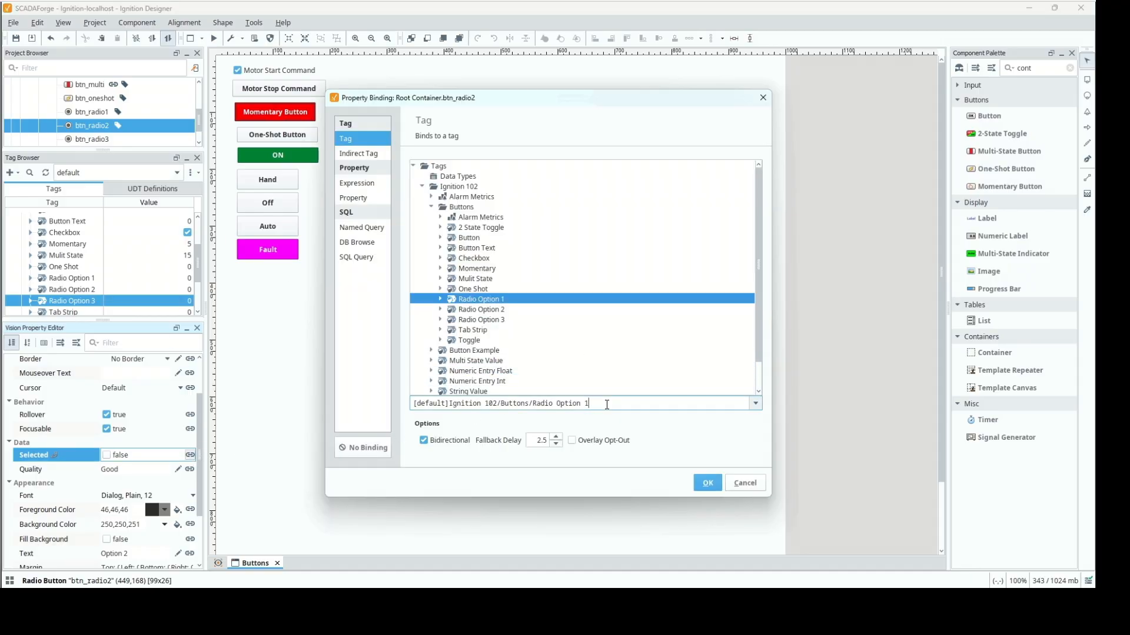
{"action": "key", "text": "Tab"}
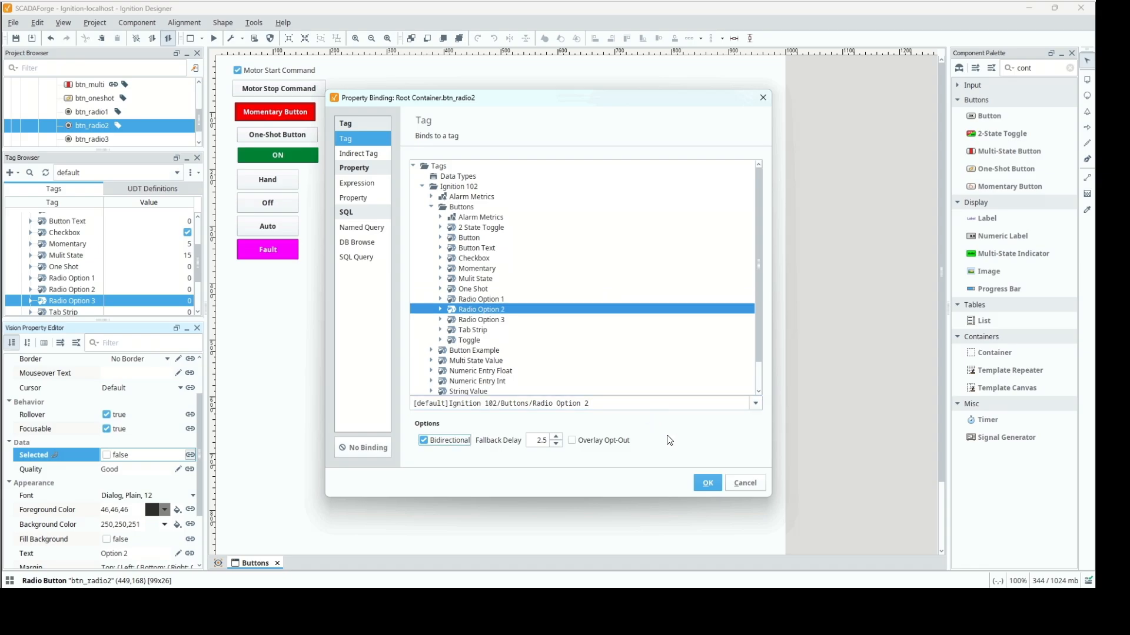
{"action": "left_click", "coordinate": [707, 483]}
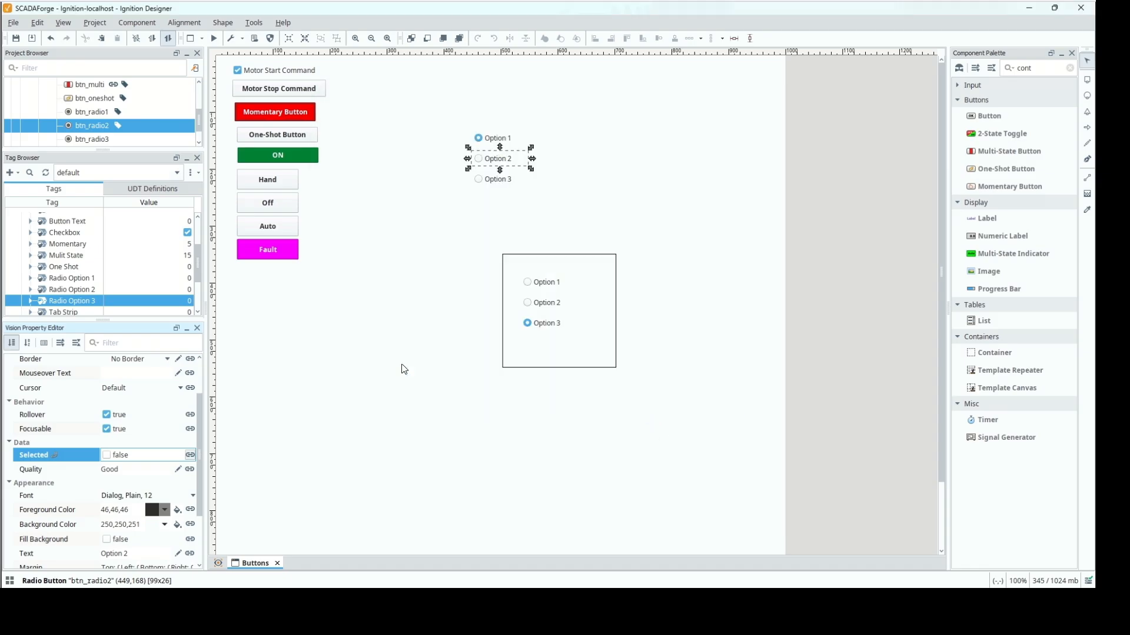
Paste the copied binding onto btn_radio3's Selected property and set its tag path to Ignition 102/Buttons/Radio Option 3
{"action": "left_click", "coordinate": [89, 139]}
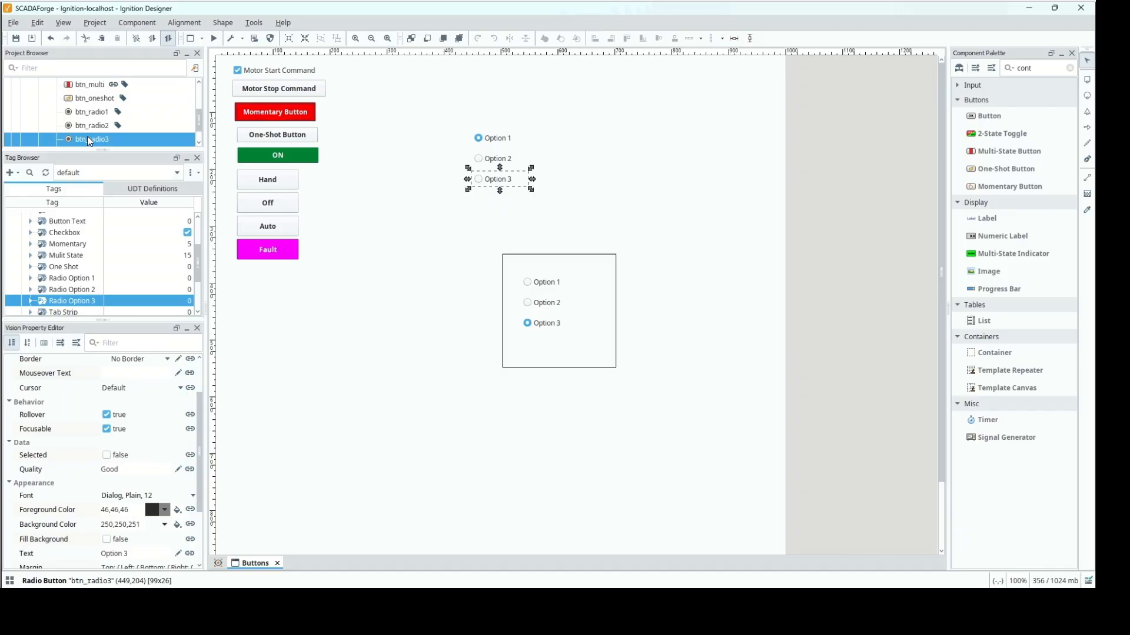
{"action": "left_click", "coordinate": [64, 456]}
{"action": "right_click", "coordinate": [63, 456]}
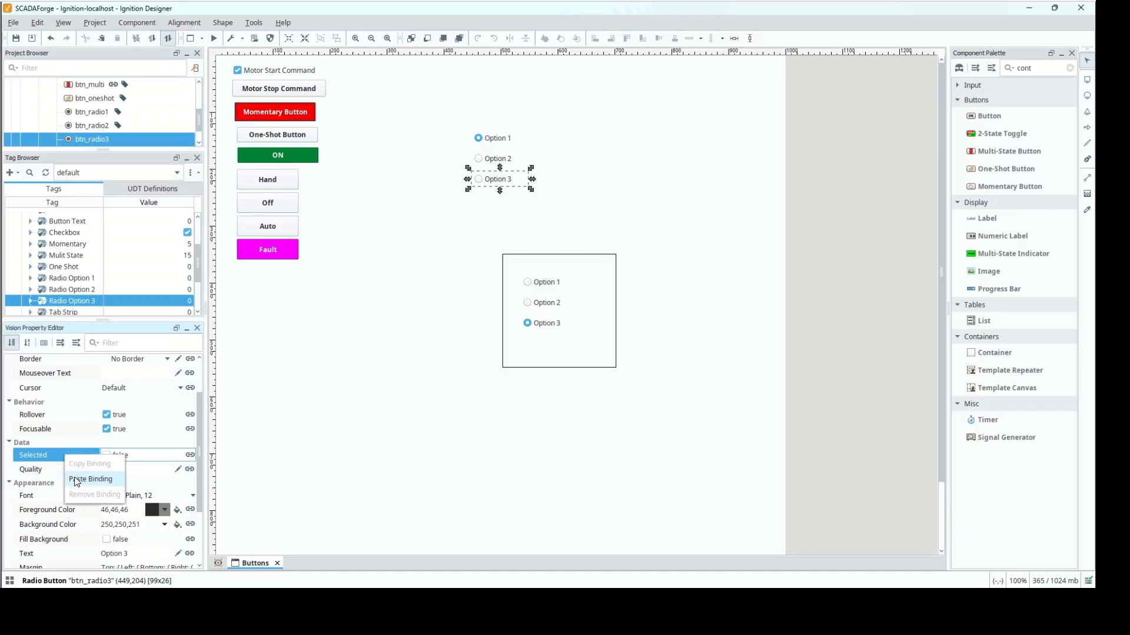
{"action": "left_click", "coordinate": [75, 478]}
{"action": "left_click", "coordinate": [189, 454]}
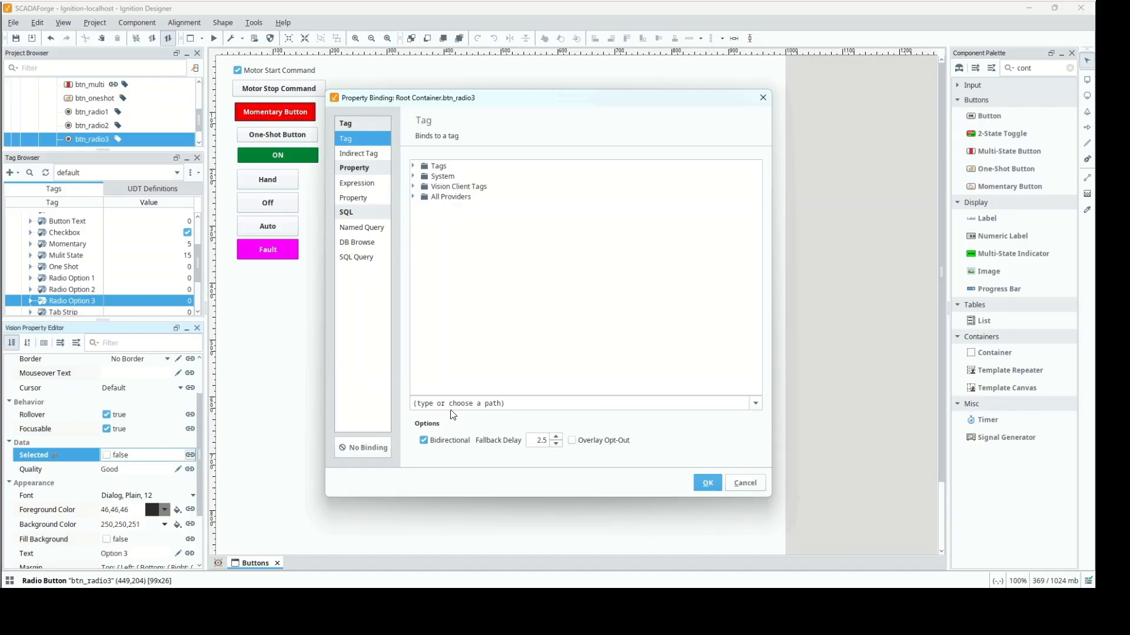
{"action": "left_click", "coordinate": [601, 404]}
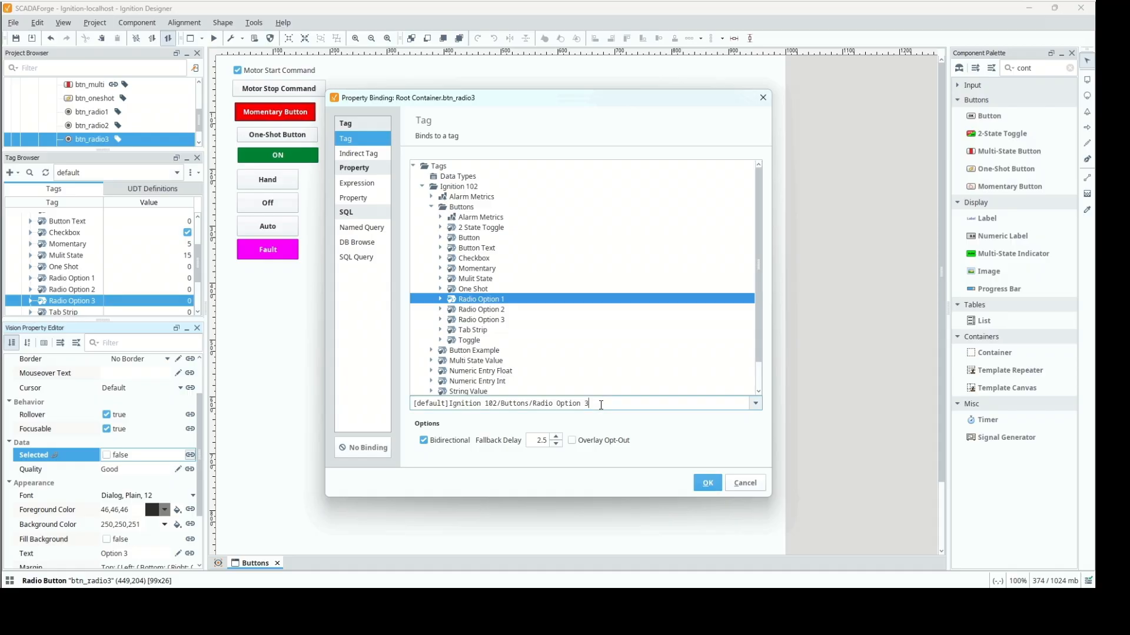
{"action": "key", "text": "Tab"}
{"action": "left_click", "coordinate": [708, 487]}
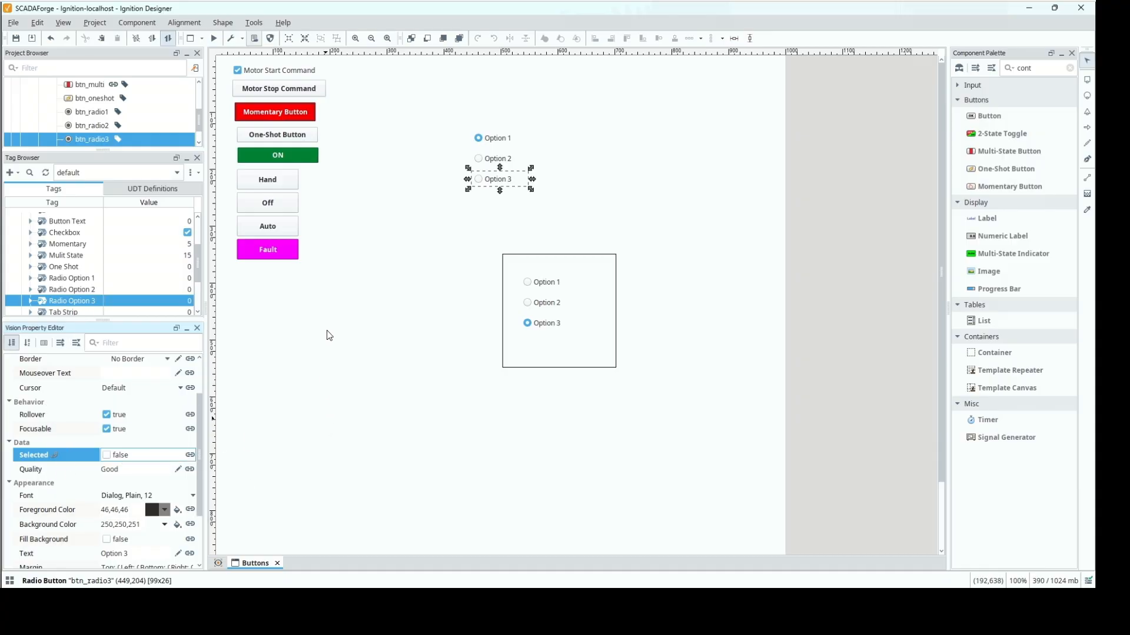
Preview the window, test selecting Options 3, 2 and 1 in the tag-bound radio group, and return to design mode
{"action": "left_click", "coordinate": [213, 38]}
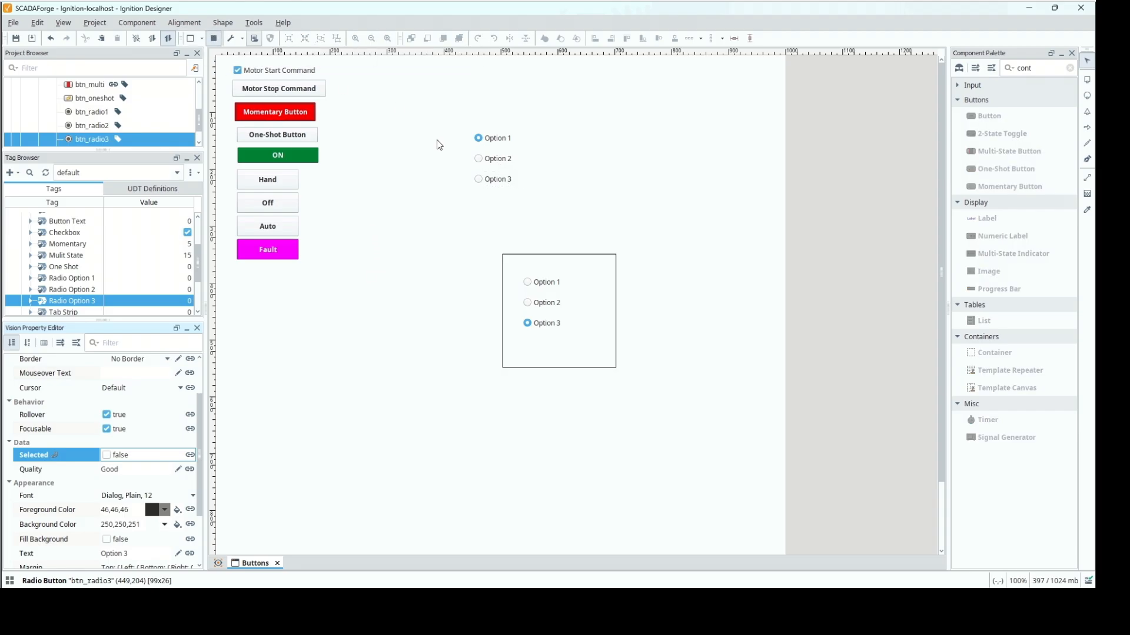
{"action": "left_click", "coordinate": [478, 179]}
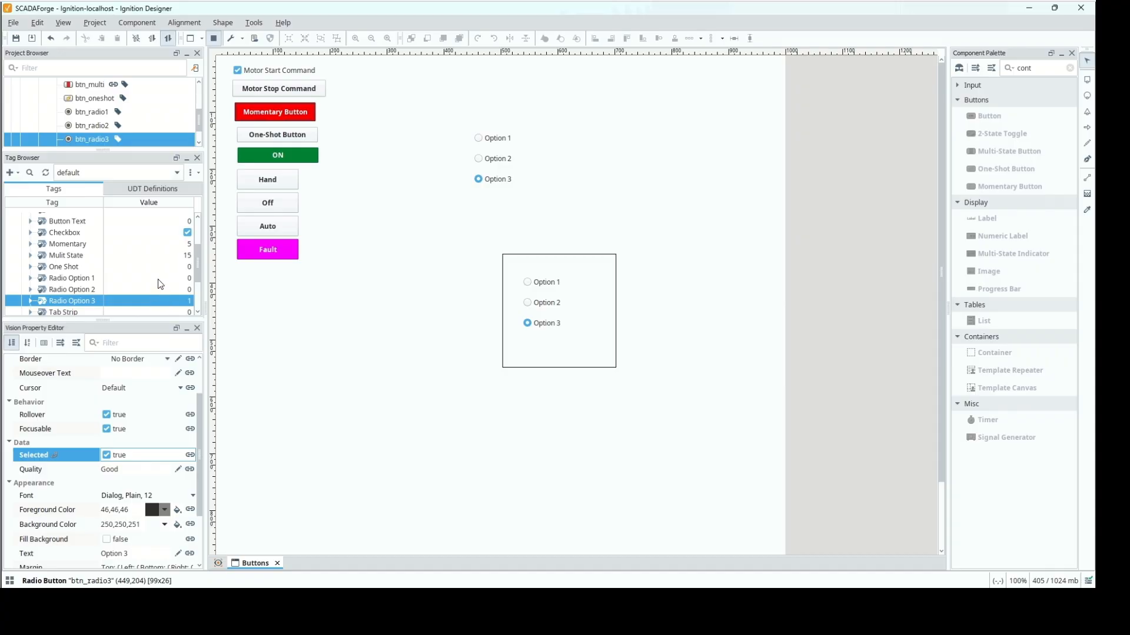
{"action": "left_click", "coordinate": [480, 160]}
{"action": "left_click", "coordinate": [479, 139]}
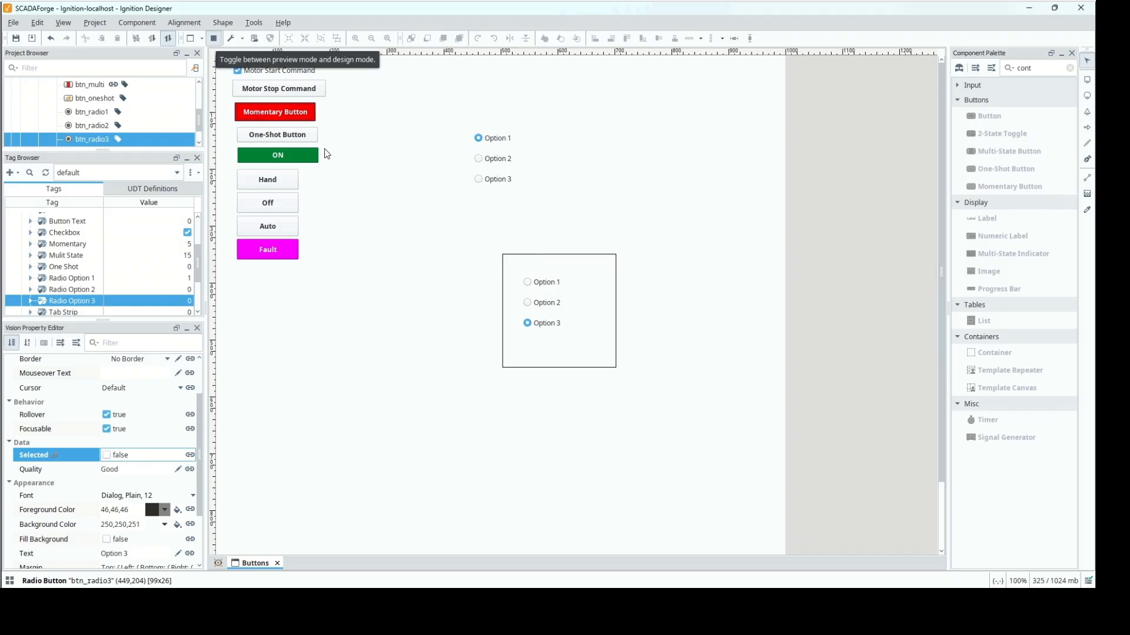
{"action": "left_click", "coordinate": [220, 43]}
Move the three tag-bound radio buttons and the bordered container together beneath the Fault button
{"action": "left_click_drag", "start_coordinate": [665, 94], "coordinate": [453, 406]}
{"action": "left_click_drag", "start_coordinate": [511, 327], "coordinate": [328, 443]}
Try to move the bordered container by hand to just beneath the tag-bound radio buttons
{"action": "left_click", "coordinate": [442, 388]}
{"action": "left_click_drag", "start_coordinate": [441, 388], "coordinate": [246, 537]}
{"action": "left_click_drag", "start_coordinate": [340, 441], "coordinate": [286, 340]}
{"action": "key", "text": "ctrl+z"}
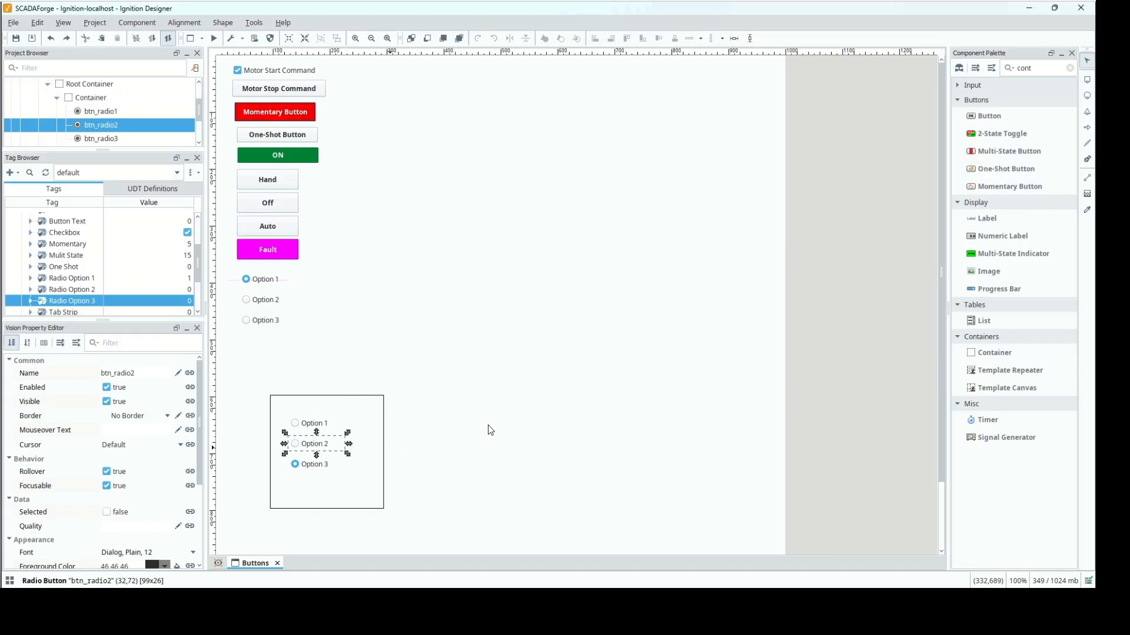
{"action": "left_click_drag", "start_coordinate": [485, 357], "coordinate": [241, 541]}
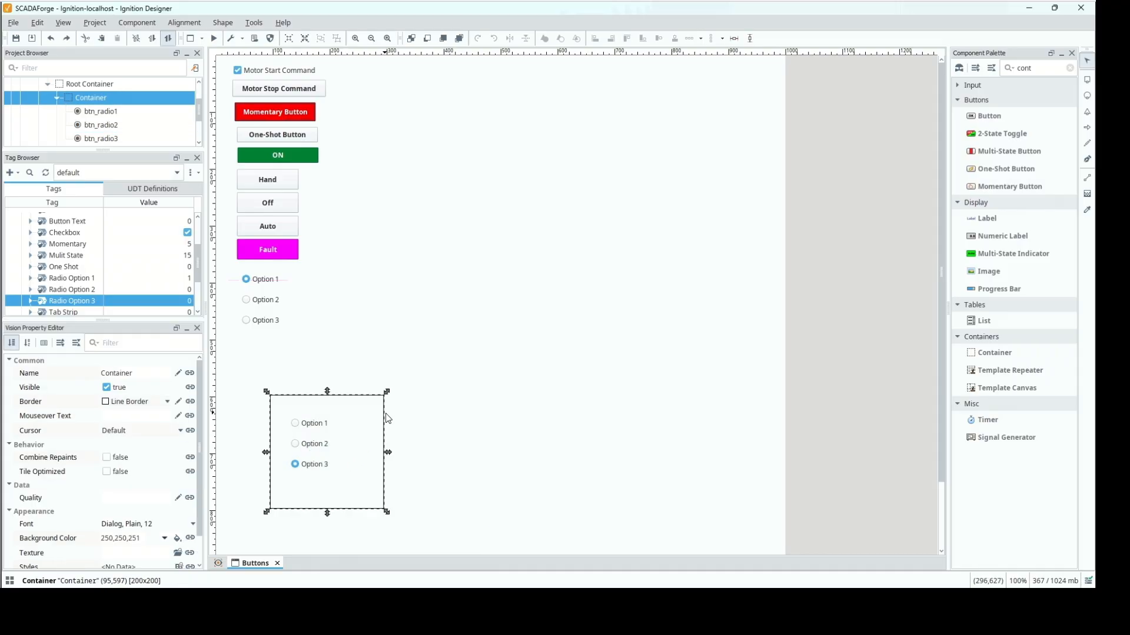
{"action": "left_click_drag", "start_coordinate": [383, 393], "coordinate": [303, 401]}
{"action": "left_click", "coordinate": [304, 401]}
{"action": "left_click_drag", "start_coordinate": [286, 396], "coordinate": [251, 340]}
{"action": "left_click", "coordinate": [135, 26]}
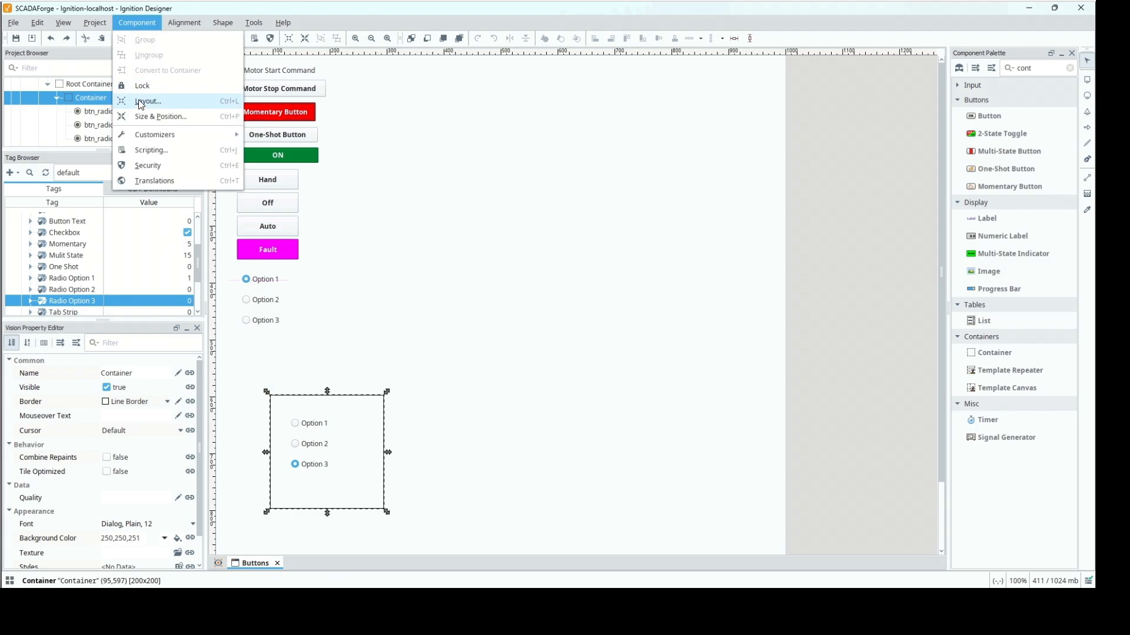
{"action": "left_click", "coordinate": [141, 103]}
{"action": "left_click", "coordinate": [343, 510]}
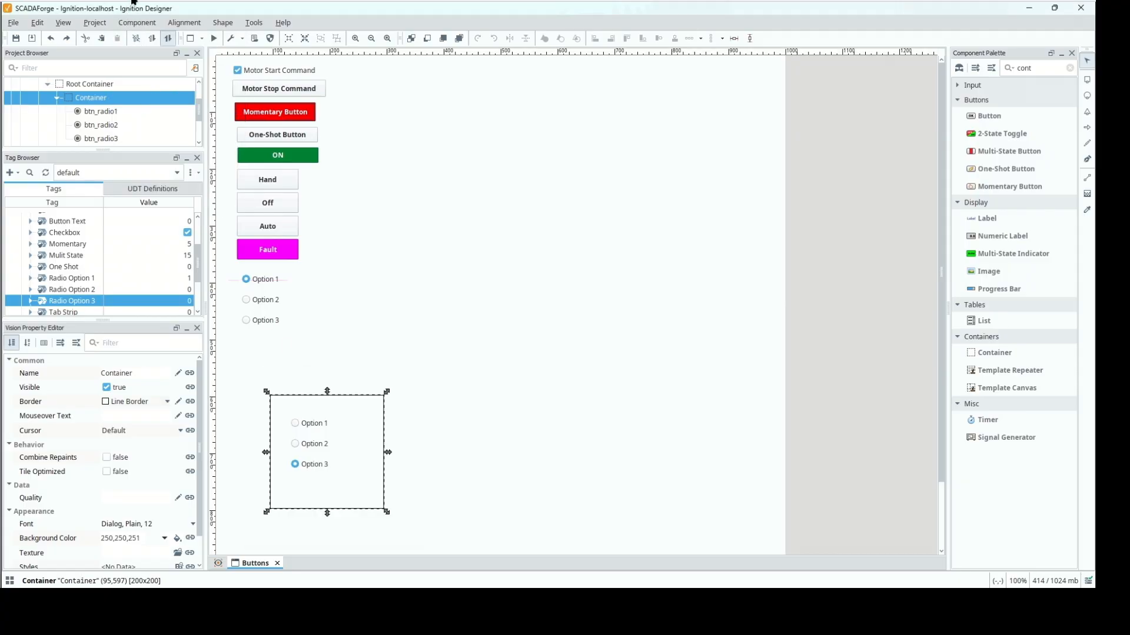
Set the bordered container's position to 40, 500 in its size and position settings
{"action": "left_click", "coordinate": [137, 23]}
{"action": "left_click", "coordinate": [159, 116]}
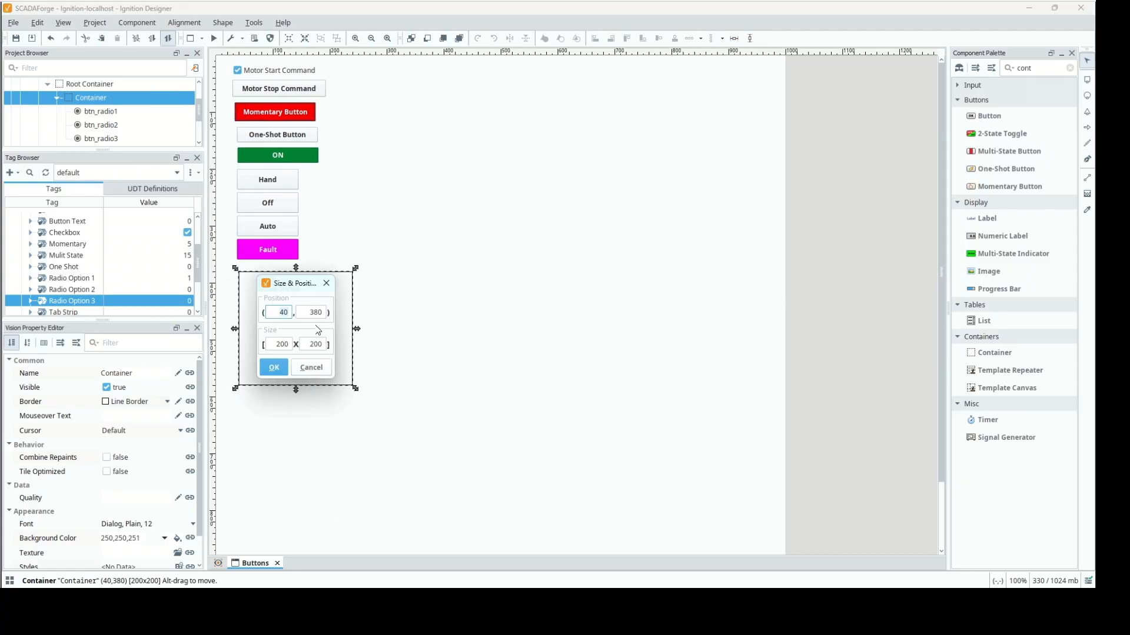
{"action": "left_click", "coordinate": [312, 312]}
{"action": "type", "text": "500"}
{"action": "left_click", "coordinate": [274, 370]}
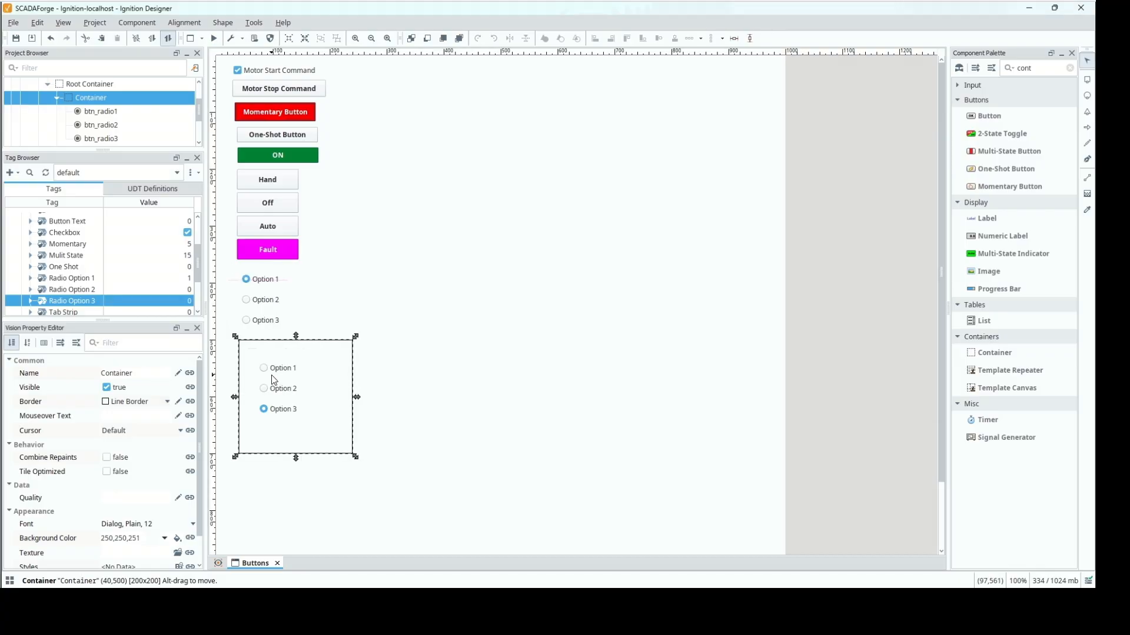
Place a standard Button component in the empty area beside the existing buttons, at about 497, 150, and name it btn_button
{"action": "left_click", "coordinate": [470, 297]}
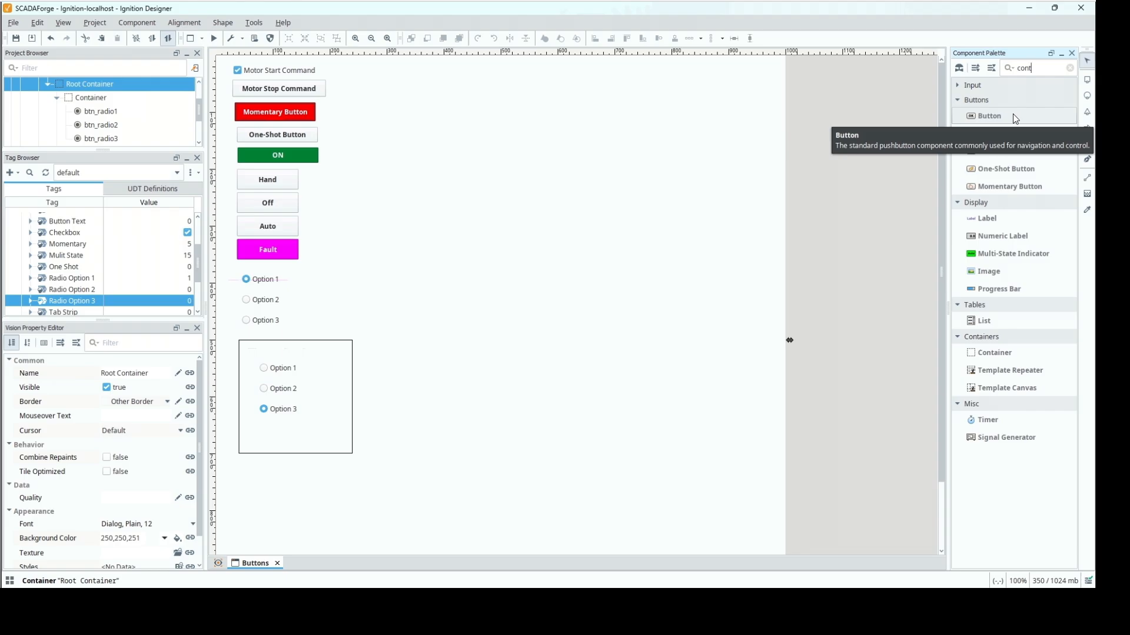
{"action": "left_click_drag", "start_coordinate": [1000, 114], "coordinate": [503, 147]}
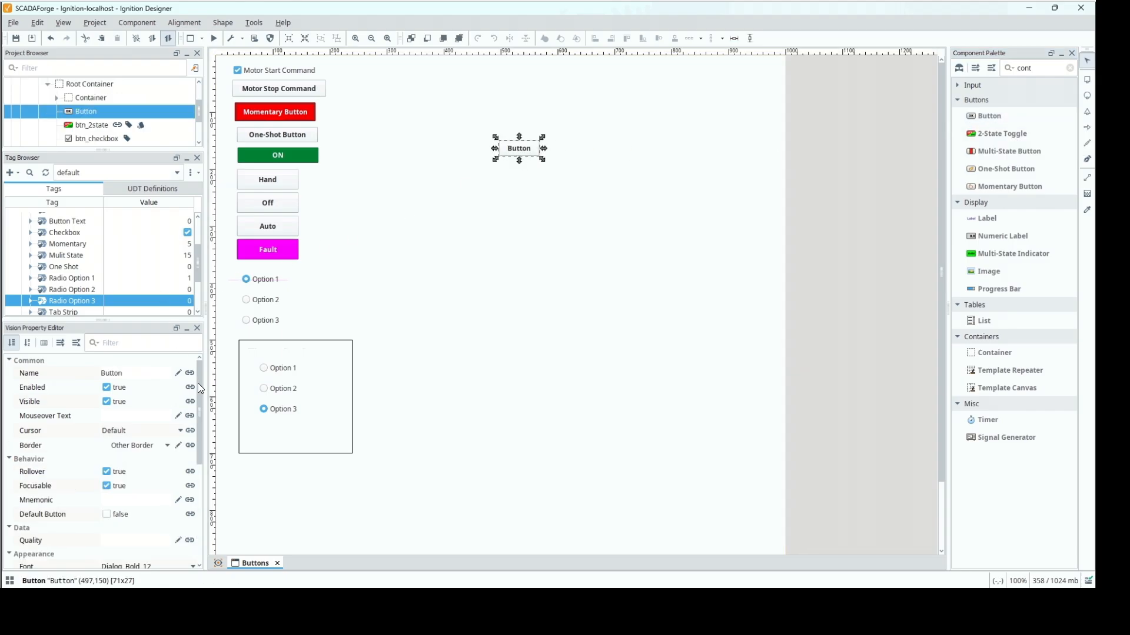
{"action": "left_click", "coordinate": [138, 373]}
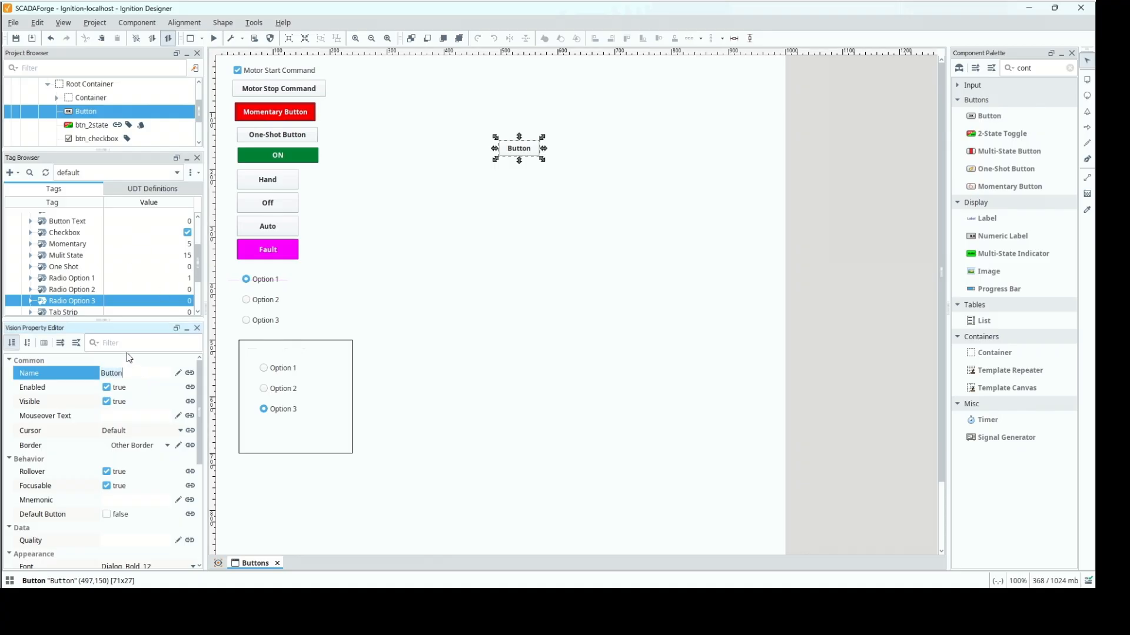
{"action": "key", "text": "Home"}
{"action": "type", "text": "btn_"}
Set btn_button's text to "Button Example" and enlarge the button to about 136 by 57
{"action": "scroll", "coordinate": [201, 414], "scroll_direction": "down", "scroll_amount": 2}
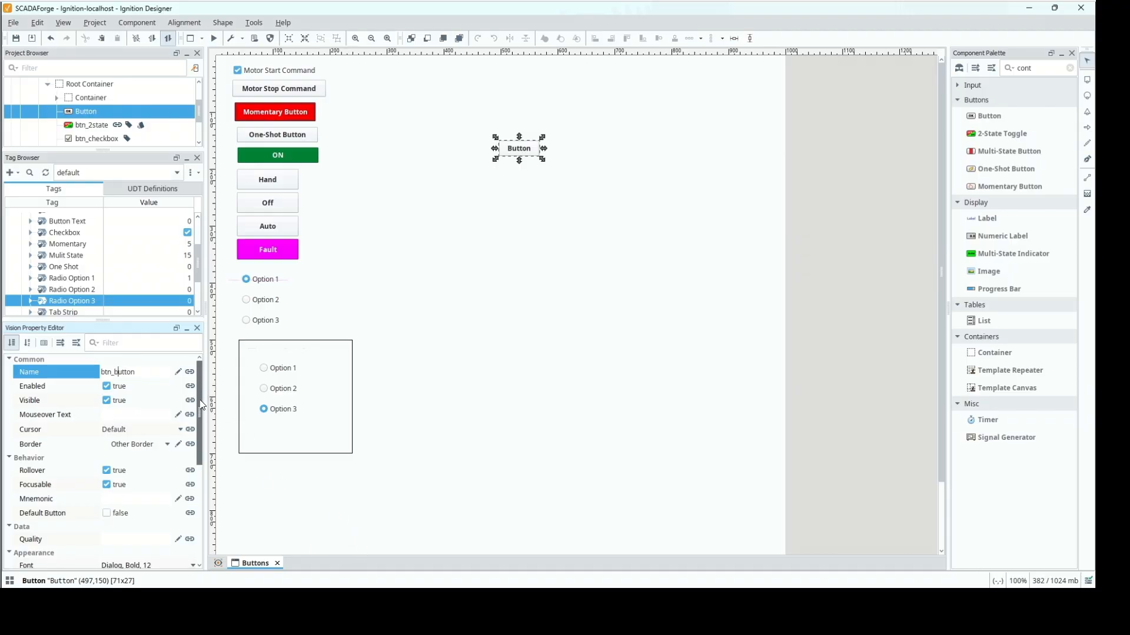
{"action": "left_click_drag", "start_coordinate": [201, 414], "coordinate": [200, 488]}
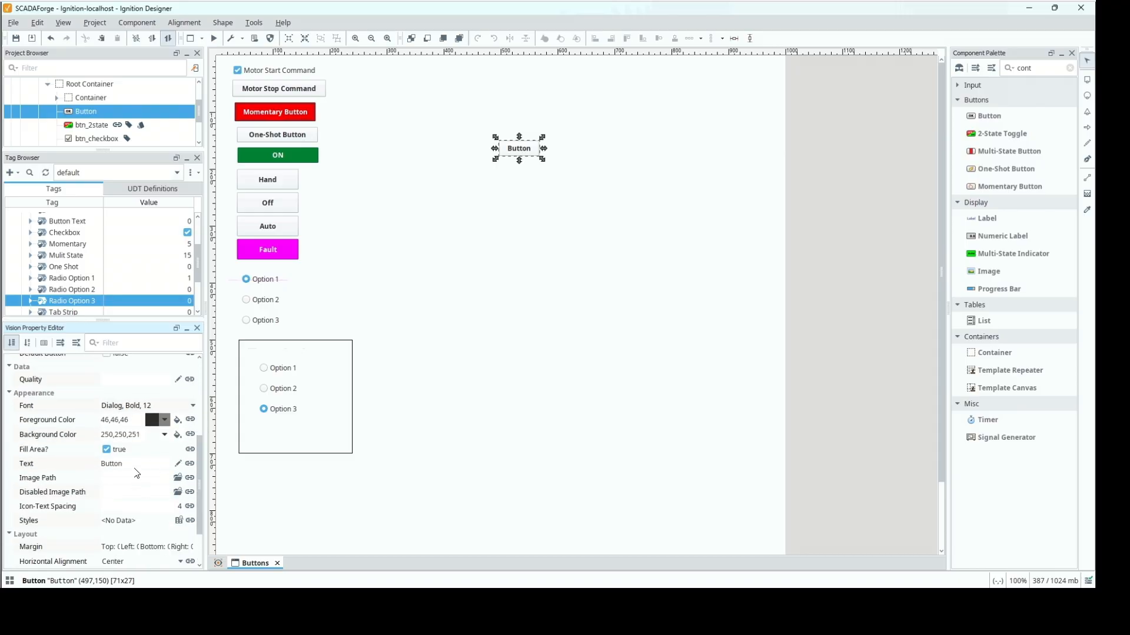
{"action": "left_click", "coordinate": [135, 468]}
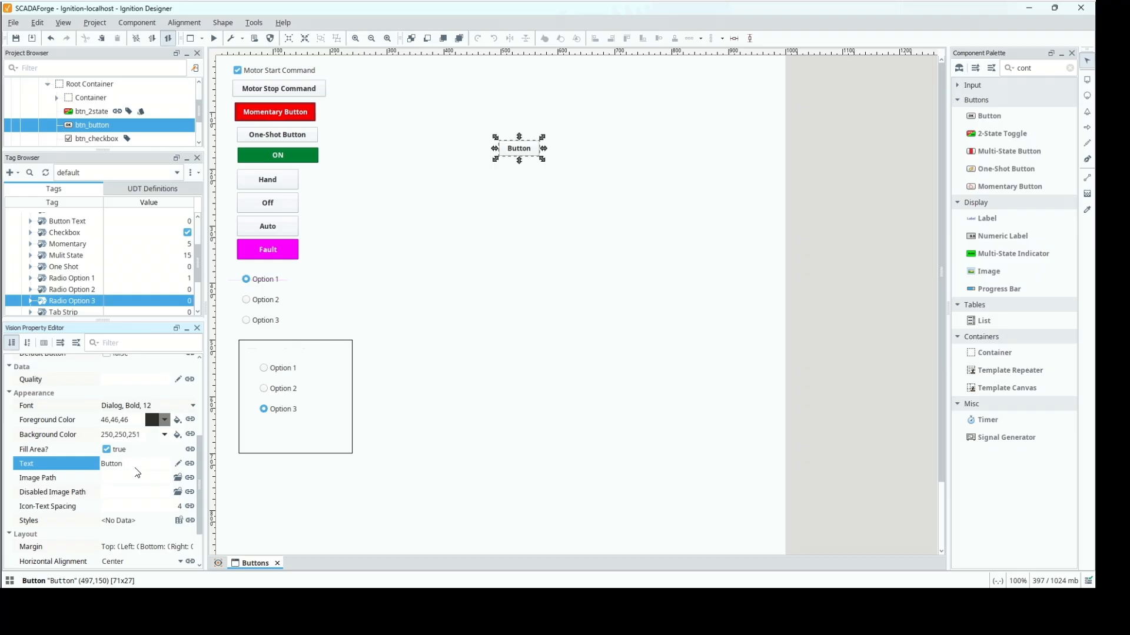
{"action": "type", "text": "Example"}
{"action": "key", "text": "Return"}
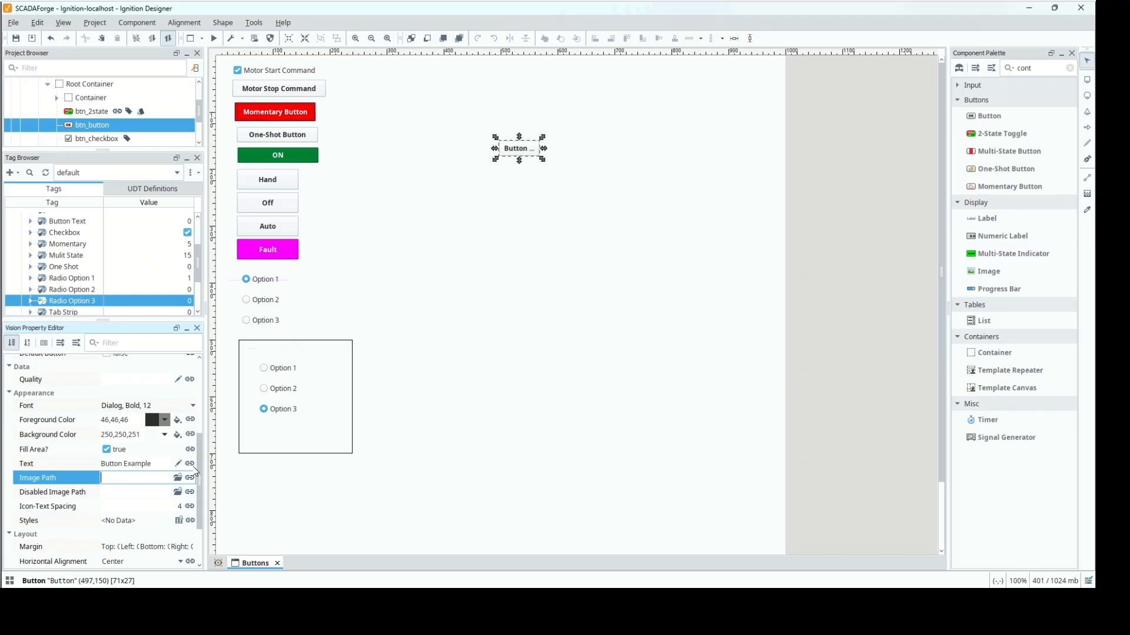
{"action": "mouse_move", "coordinate": [200, 473]}
{"action": "left_mouse_down"}
{"action": "mouse_move", "coordinate": [200, 505]}
{"action": "mouse_move", "coordinate": [199, 462]}
{"action": "left_mouse_up"}
{"action": "left_click_drag", "start_coordinate": [196, 447], "coordinate": [193, 396]}
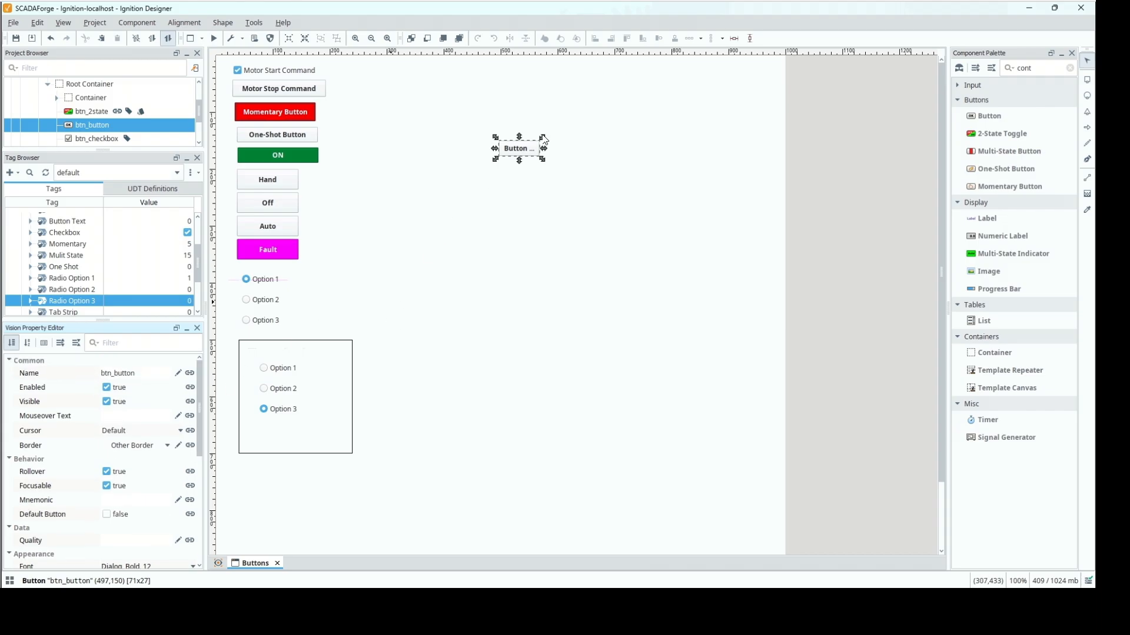
{"action": "left_click_drag", "start_coordinate": [544, 151], "coordinate": [540, 184]}
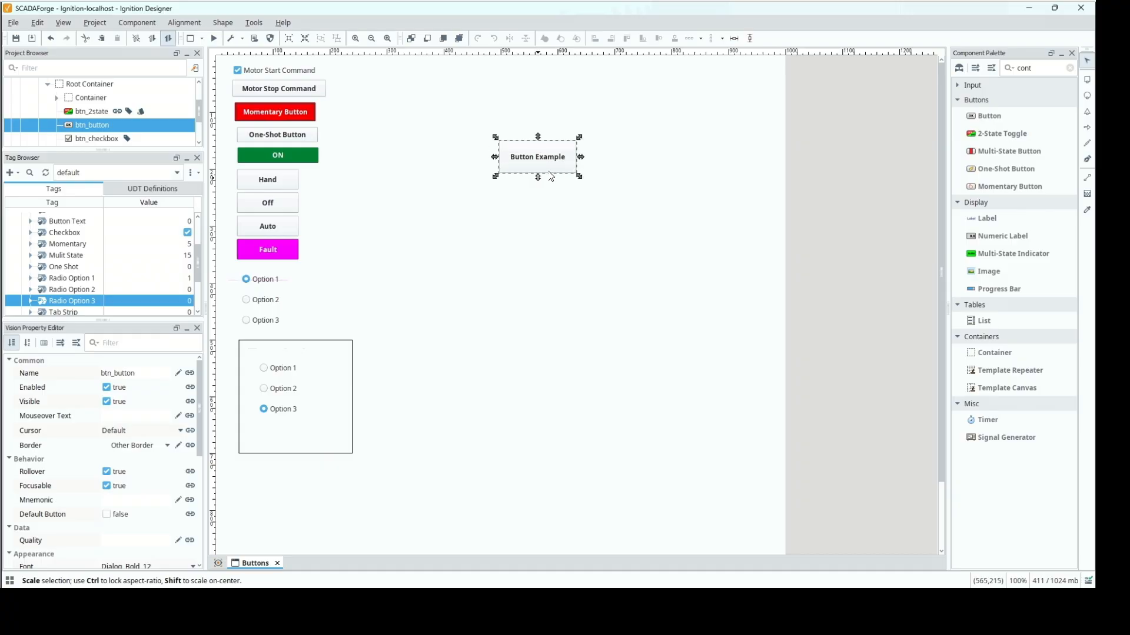
Open the component scripting for btn_button, select its actionPerformed event, and look through the available mouse events
{"action": "right_click", "coordinate": [517, 171]}
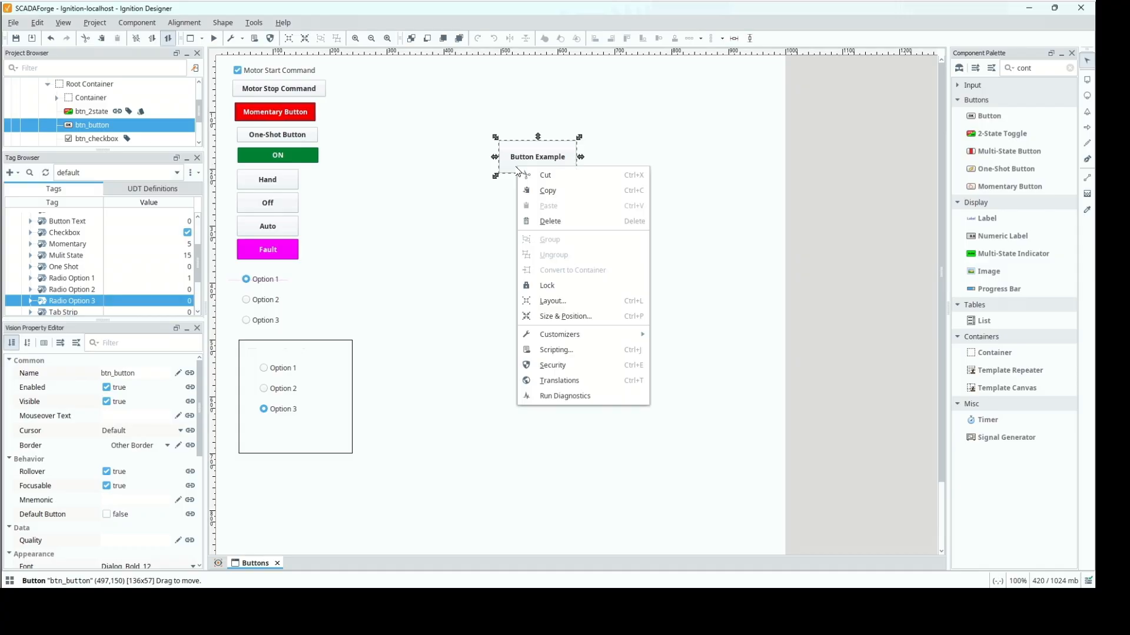
{"action": "left_click", "coordinate": [570, 355]}
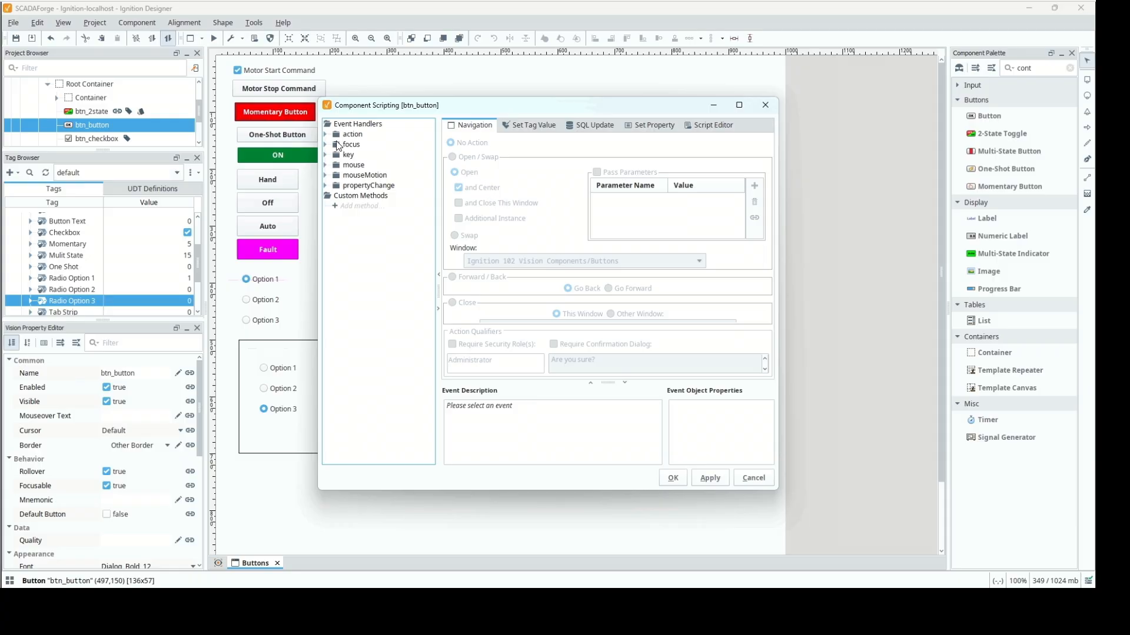
{"action": "left_click", "coordinate": [326, 135]}
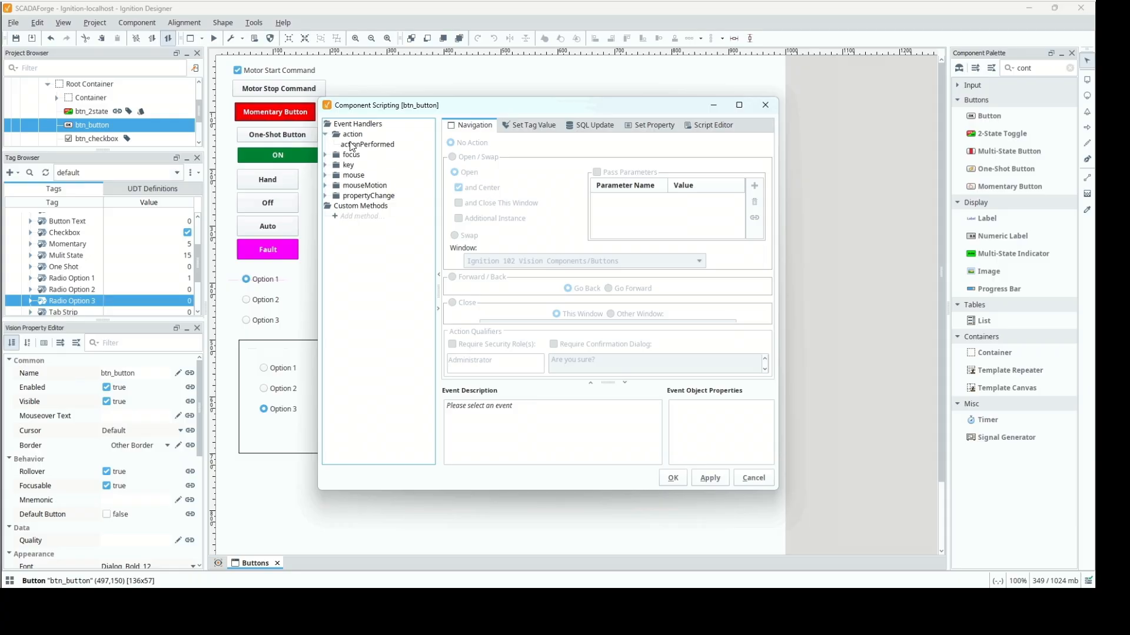
{"action": "left_click", "coordinate": [354, 146]}
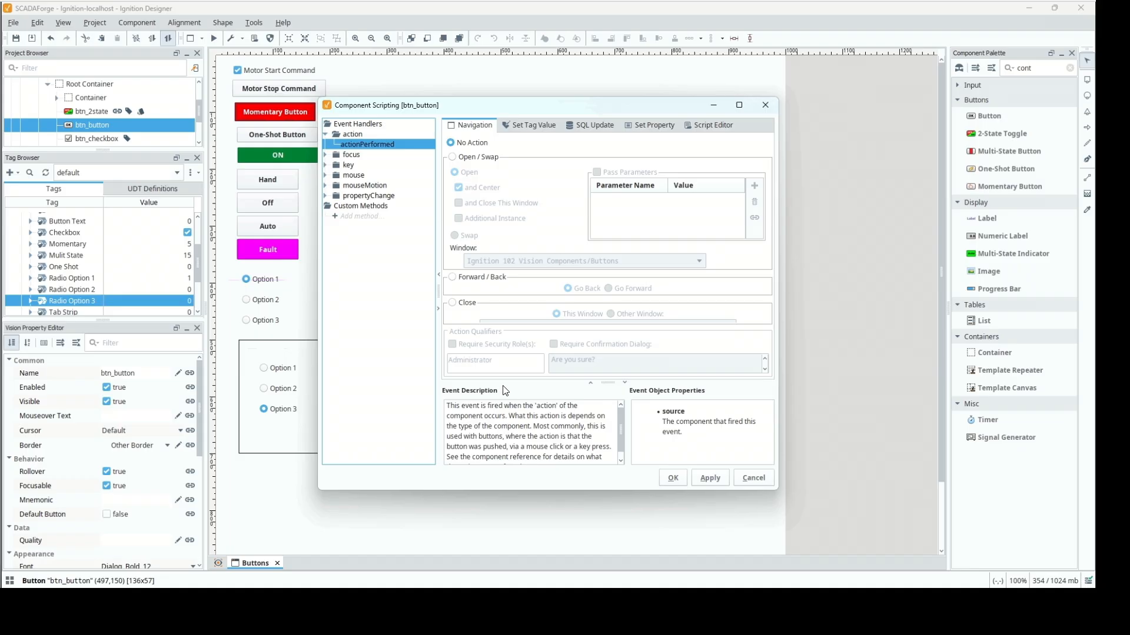
{"action": "left_click", "coordinate": [326, 176]}
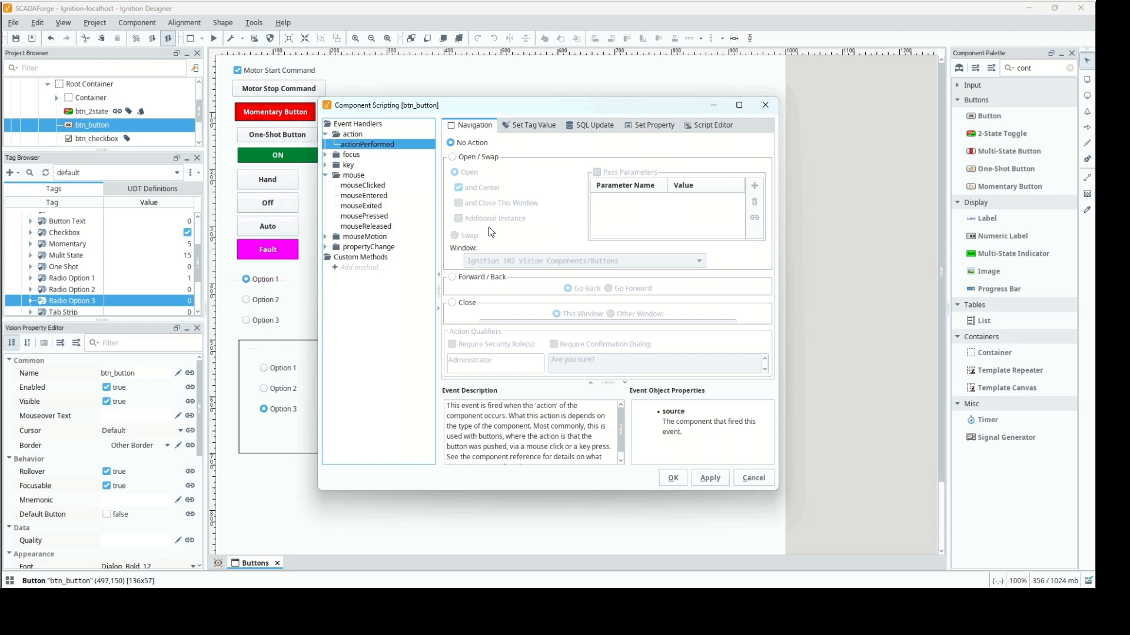
{"action": "left_click", "coordinate": [325, 175]}
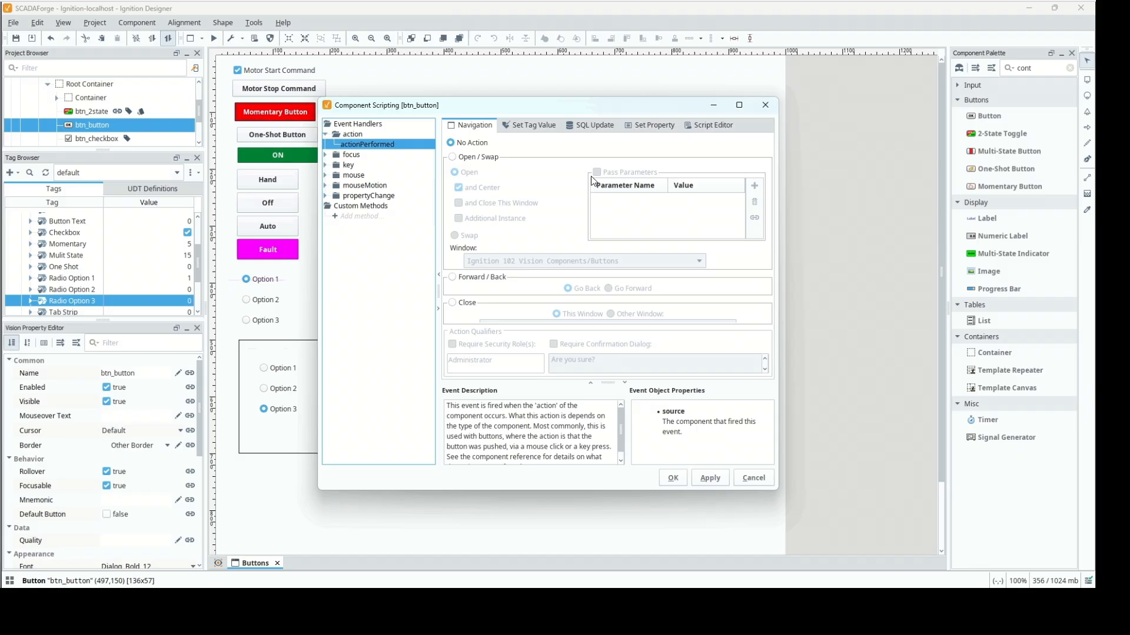
Try a navigation action that opens and centers the Vision Display Components window, inspect its generated script, and reset it to No Action
{"action": "left_click", "coordinate": [485, 157]}
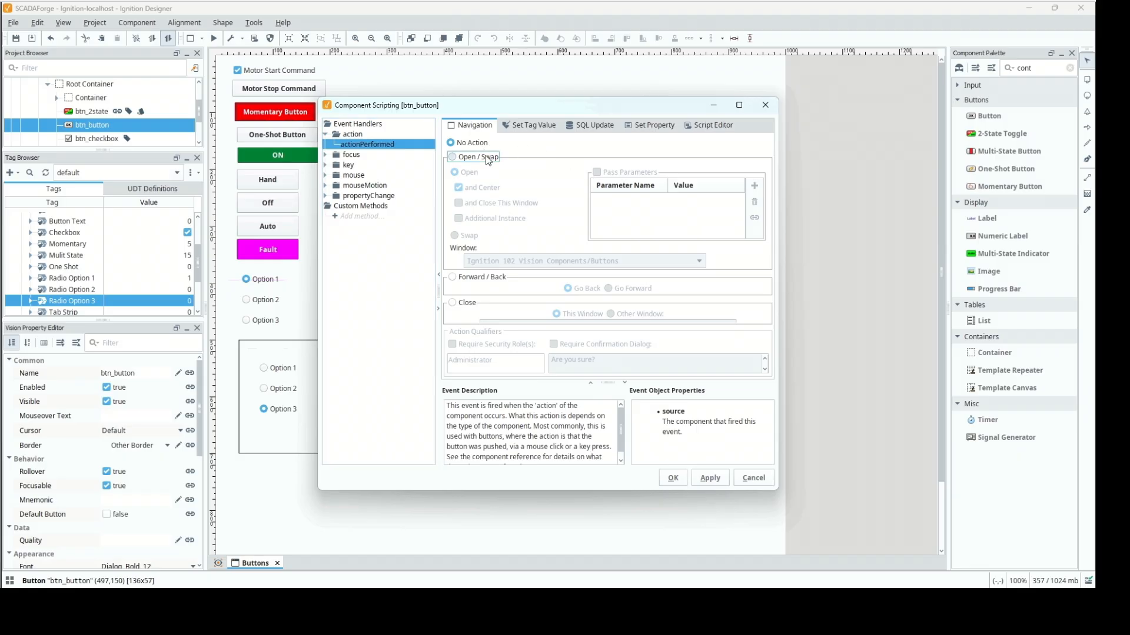
{"action": "left_click", "coordinate": [700, 262]}
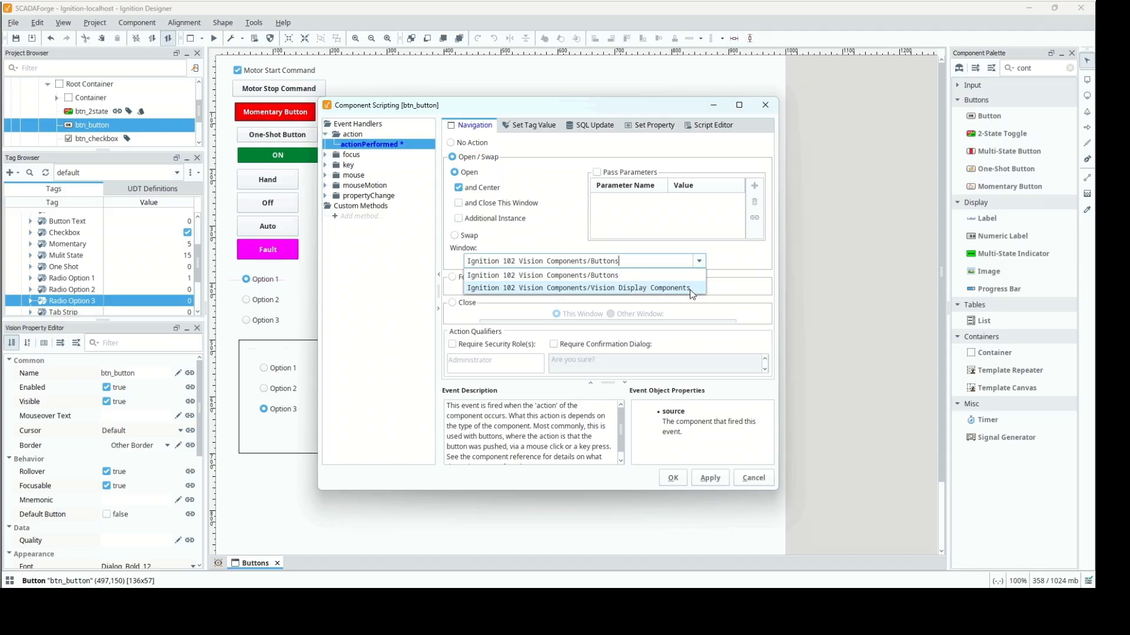
{"action": "left_click", "coordinate": [690, 288]}
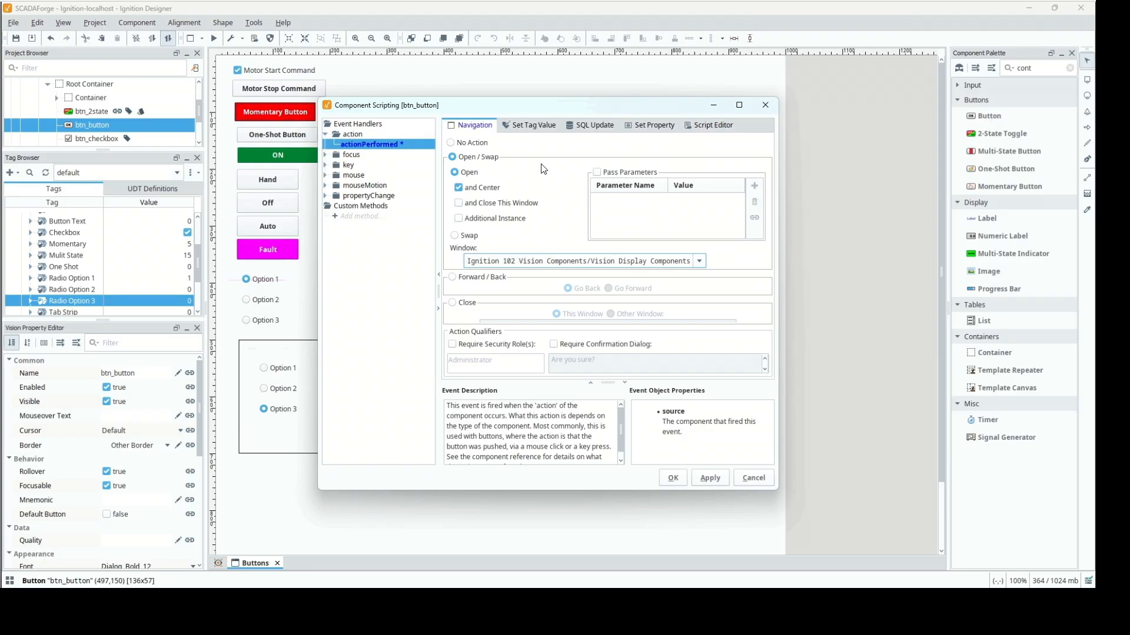
{"action": "left_click", "coordinate": [706, 130]}
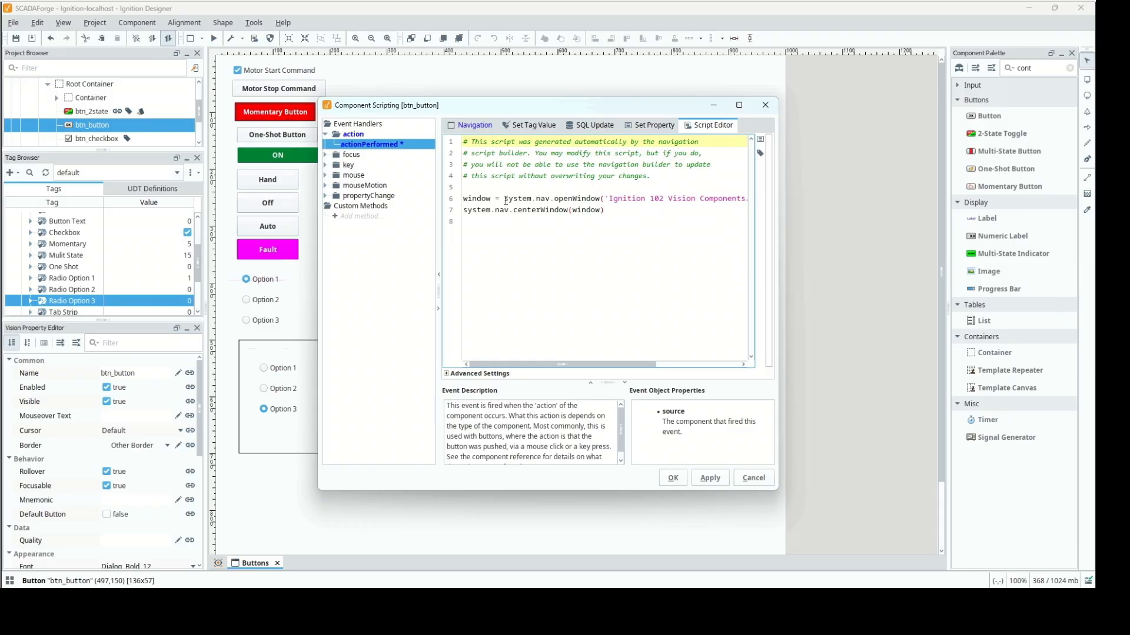
{"action": "left_click", "coordinate": [477, 128]}
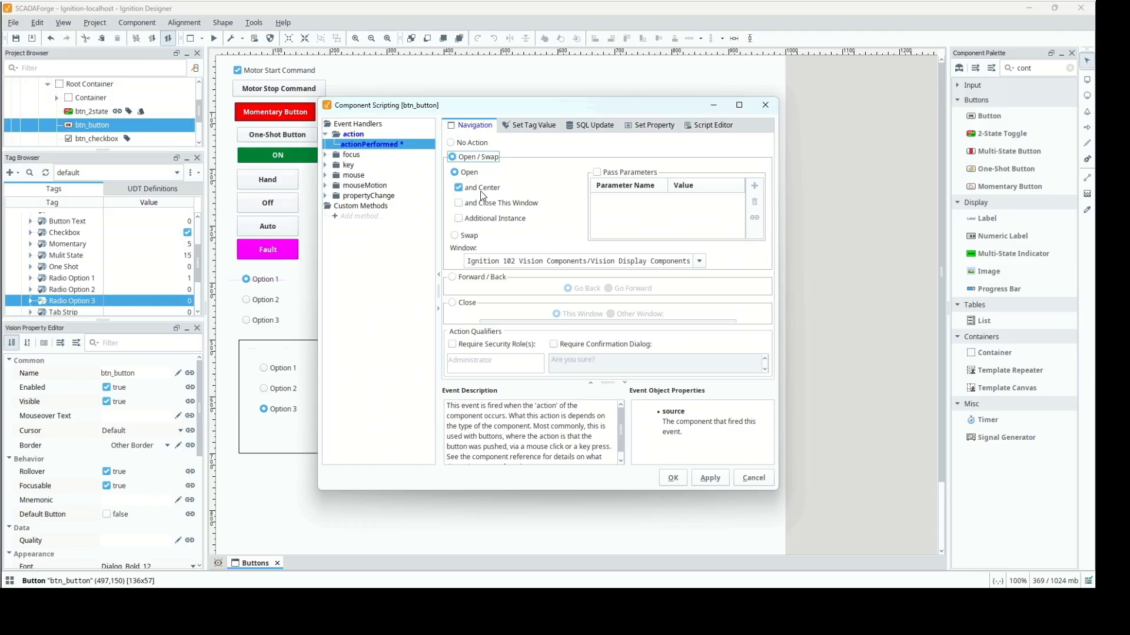
{"action": "left_click", "coordinate": [455, 143]}
Examine the Set Tag Value, SQL Update and Set Property options for actionPerformed, leaving the event on No Action
{"action": "left_click", "coordinate": [530, 126]}
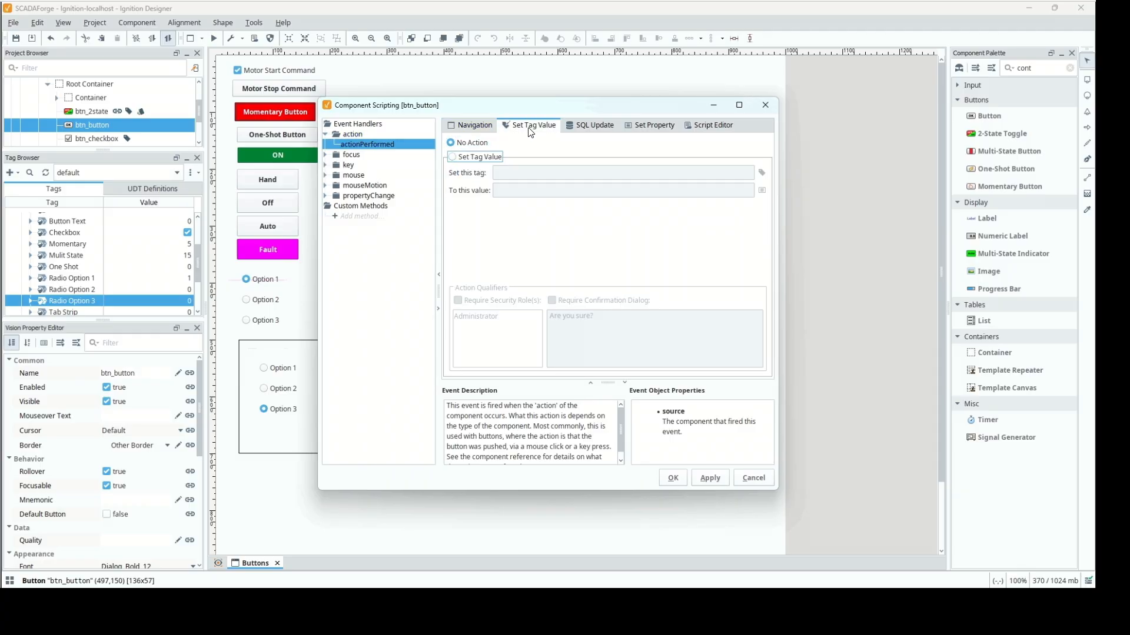
{"action": "left_click", "coordinate": [498, 159]}
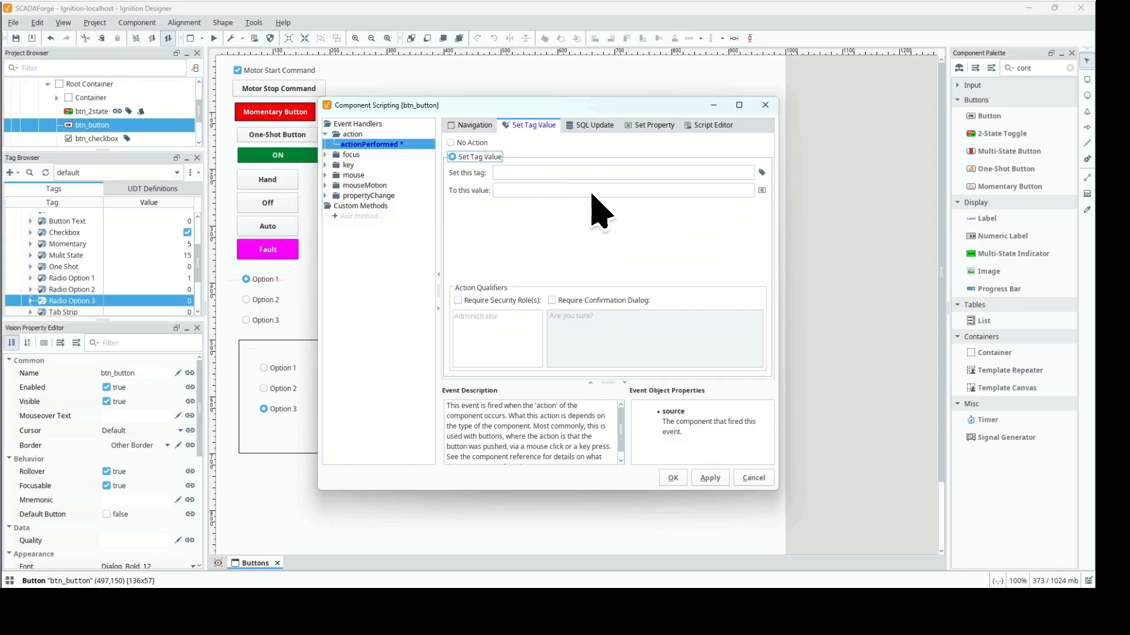
{"action": "left_click", "coordinate": [595, 126]}
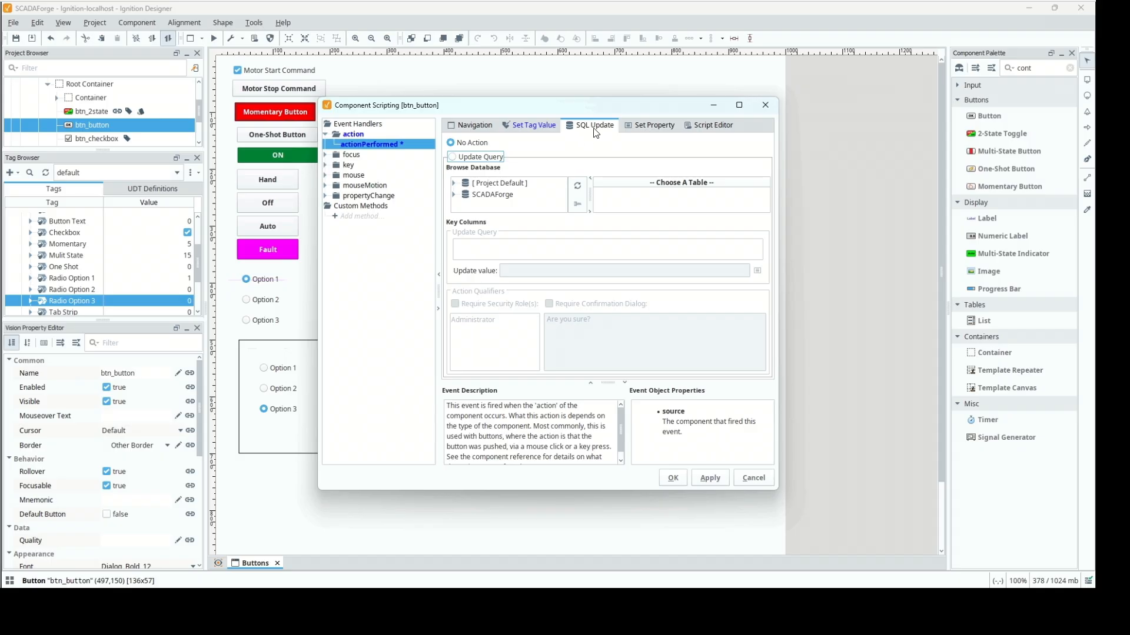
{"action": "left_click", "coordinate": [642, 130]}
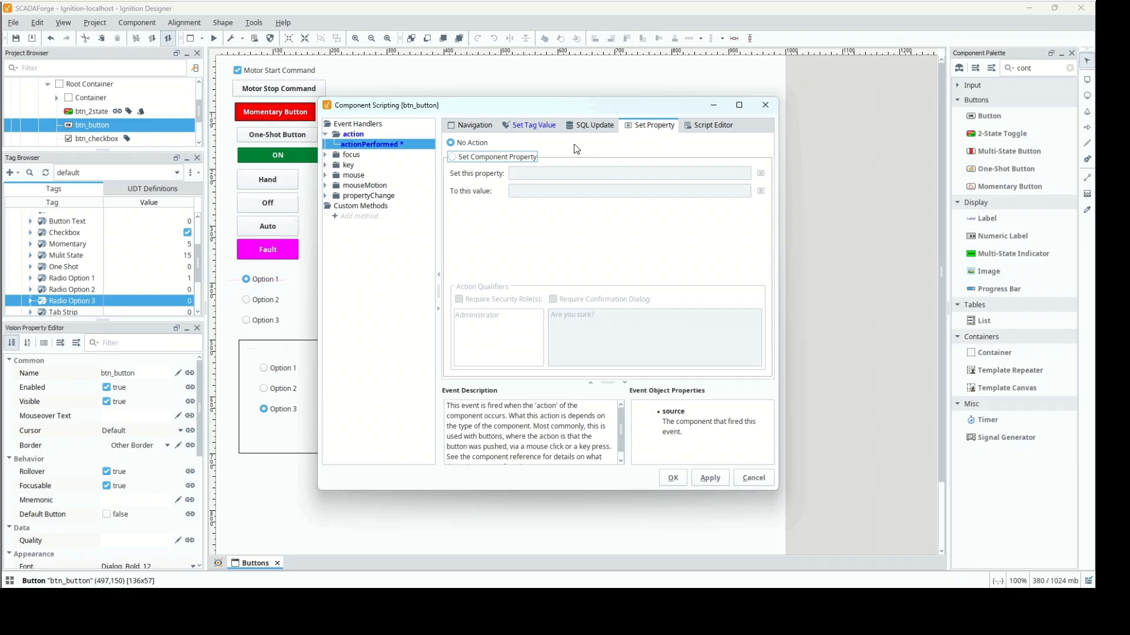
{"action": "left_click", "coordinate": [520, 160]}
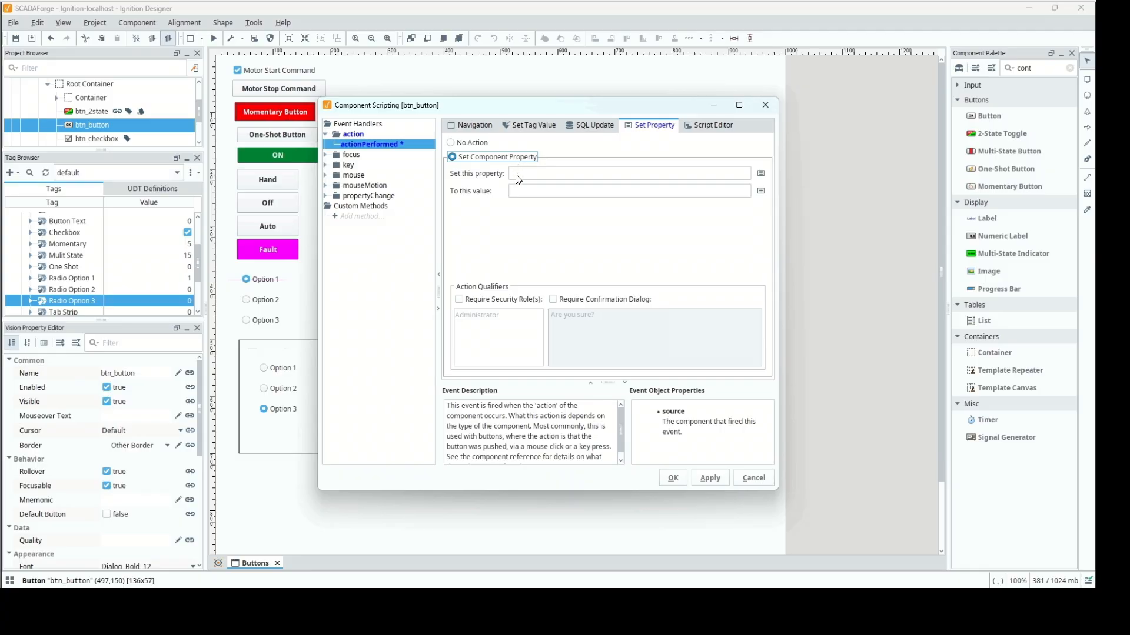
{"action": "left_click", "coordinate": [542, 135]}
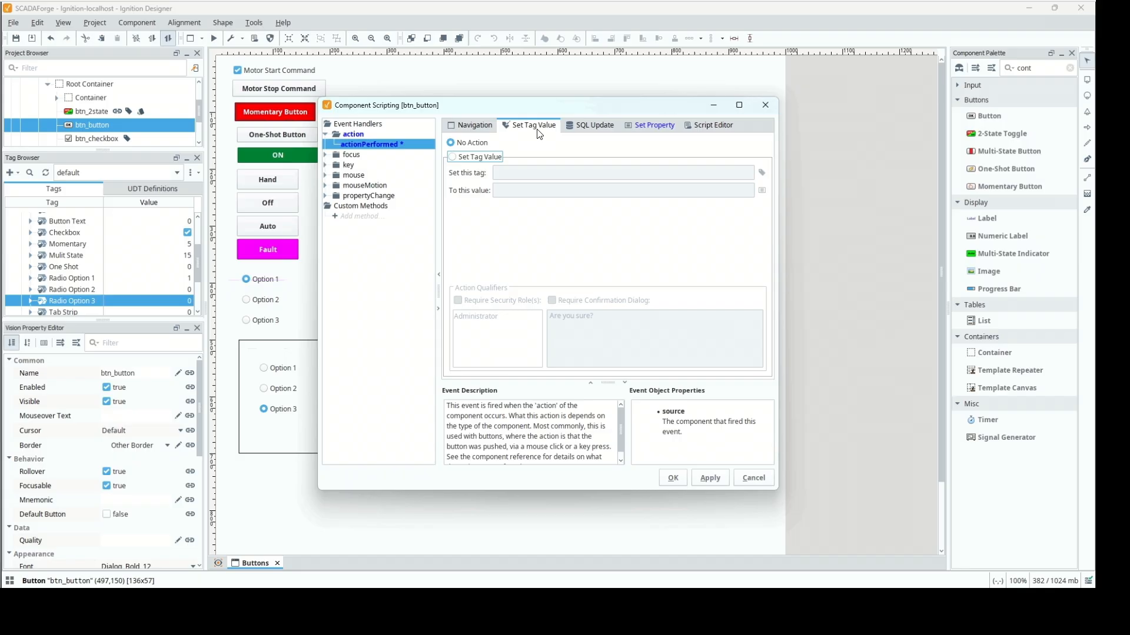
{"action": "left_click", "coordinate": [481, 158]}
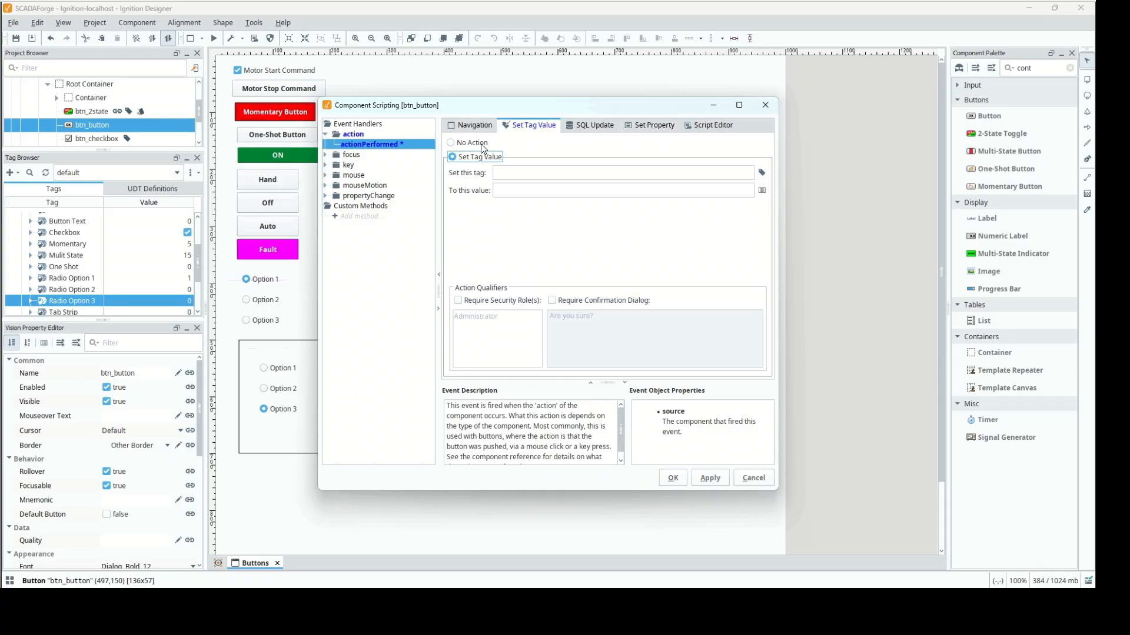
{"action": "left_click", "coordinate": [481, 145]}
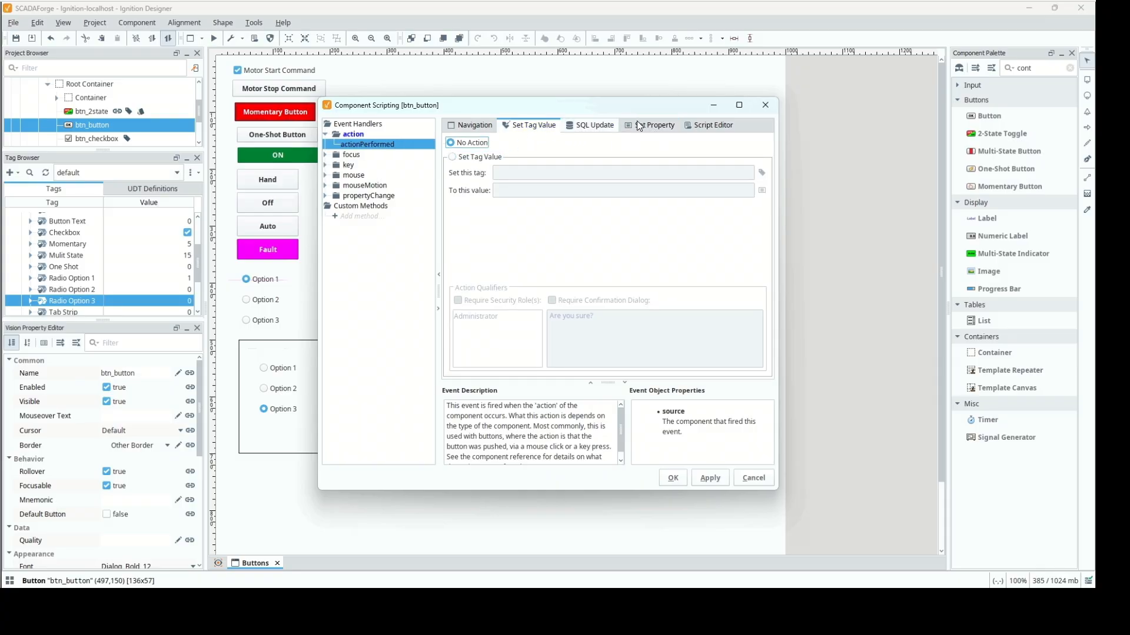
View the script editor for actionPerformed in a widened scripting dialog and close the dialog without applying anything
{"action": "left_click", "coordinate": [714, 126]}
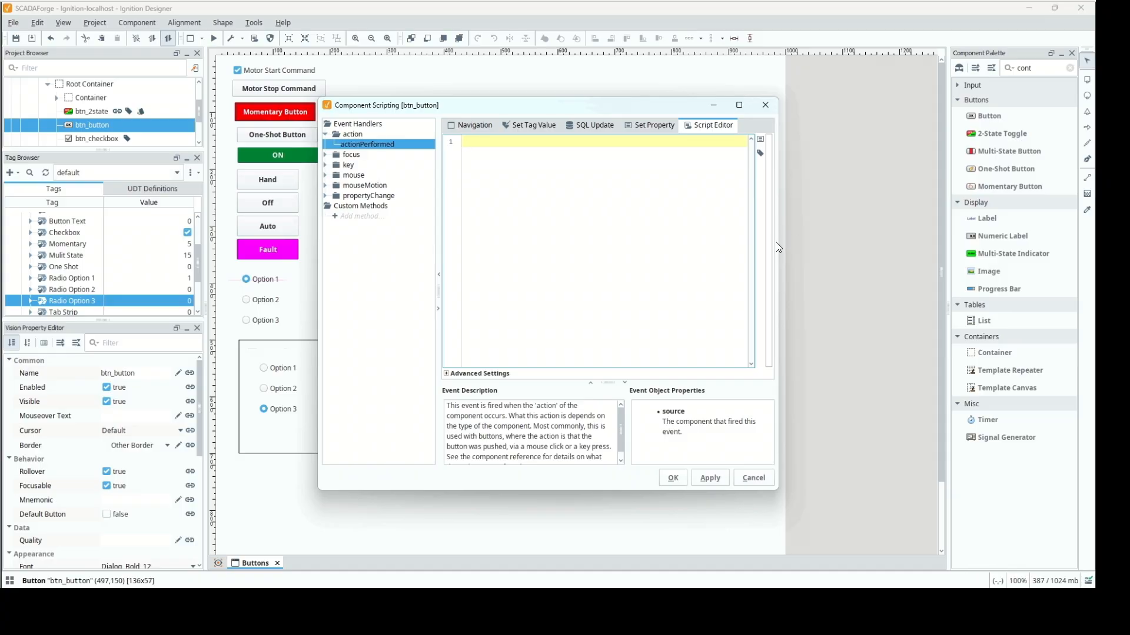
{"action": "left_click_drag", "start_coordinate": [790, 249], "coordinate": [962, 253]}
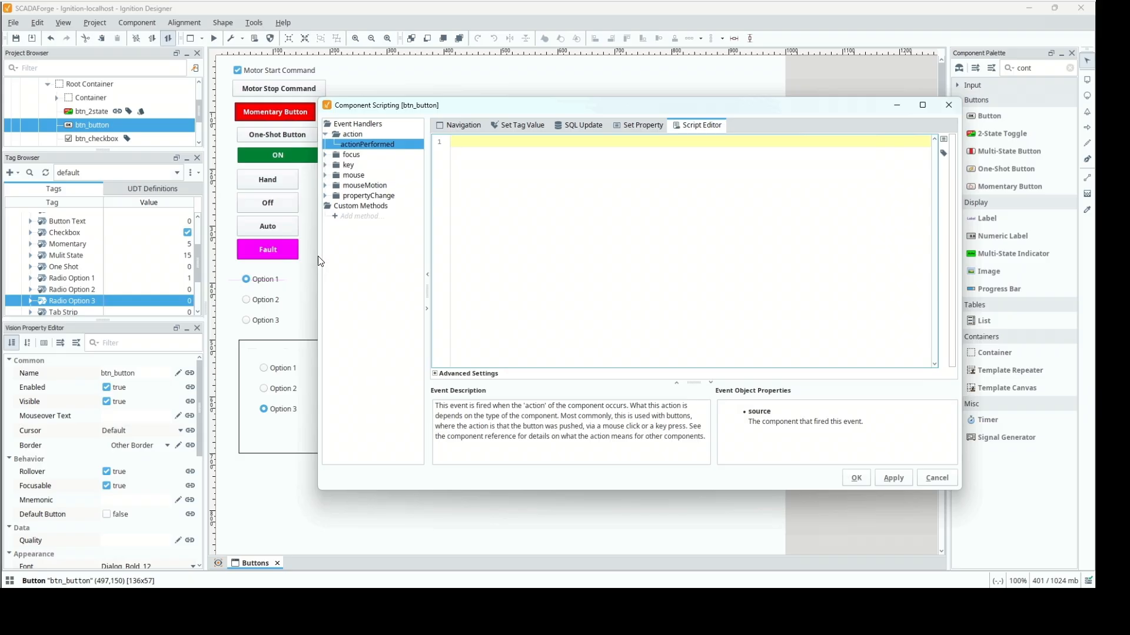
{"action": "left_click_drag", "start_coordinate": [318, 256], "coordinate": [152, 255]}
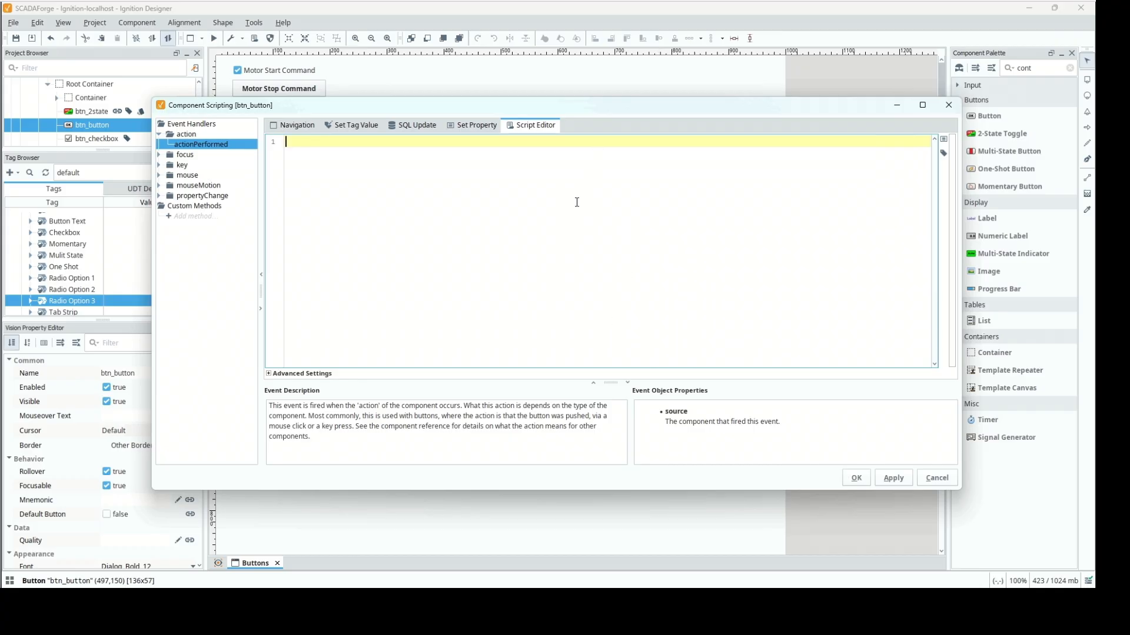
{"action": "left_click", "coordinate": [937, 477]}
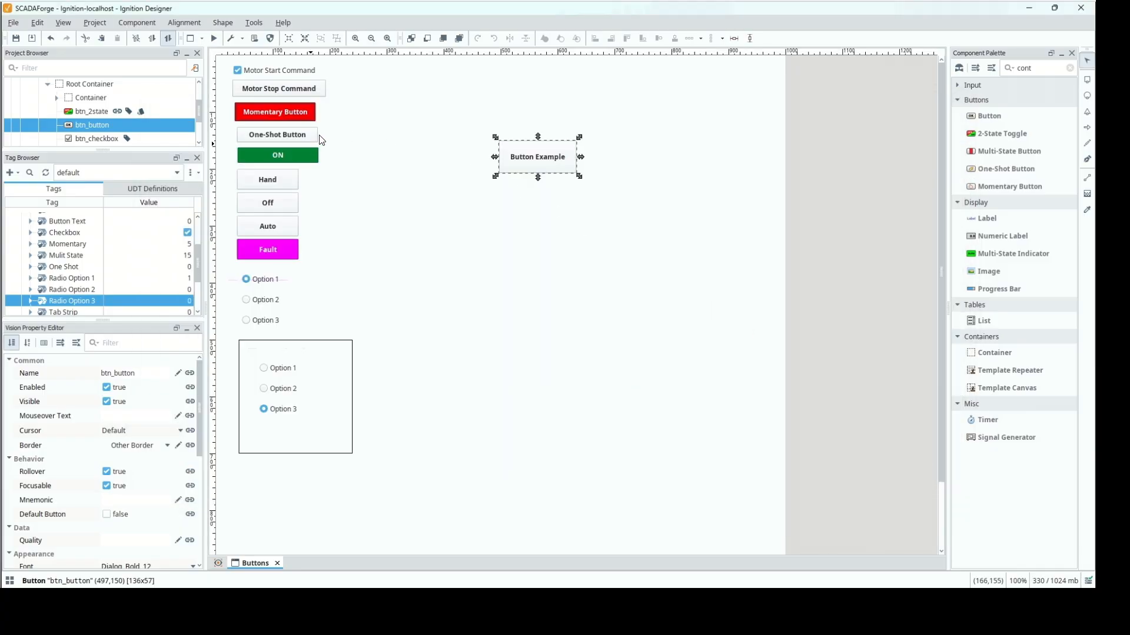
Clear the component palette filter and place a Text Field just above the Button Example button, at about 510, 92
{"action": "left_click", "coordinate": [959, 86]}
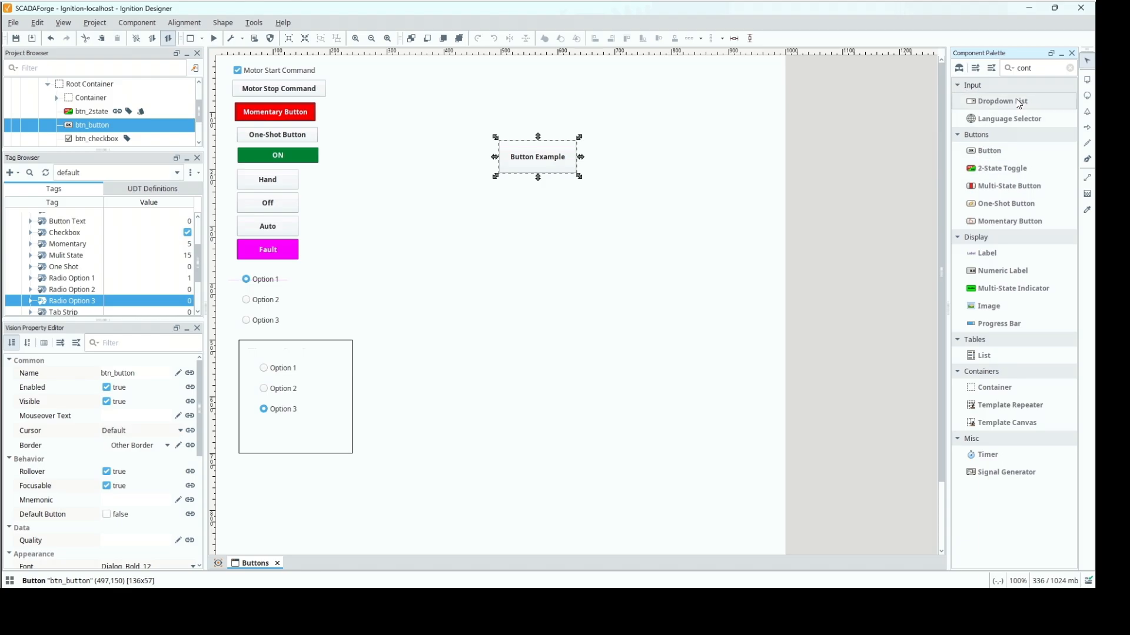
{"action": "left_click", "coordinate": [1069, 69]}
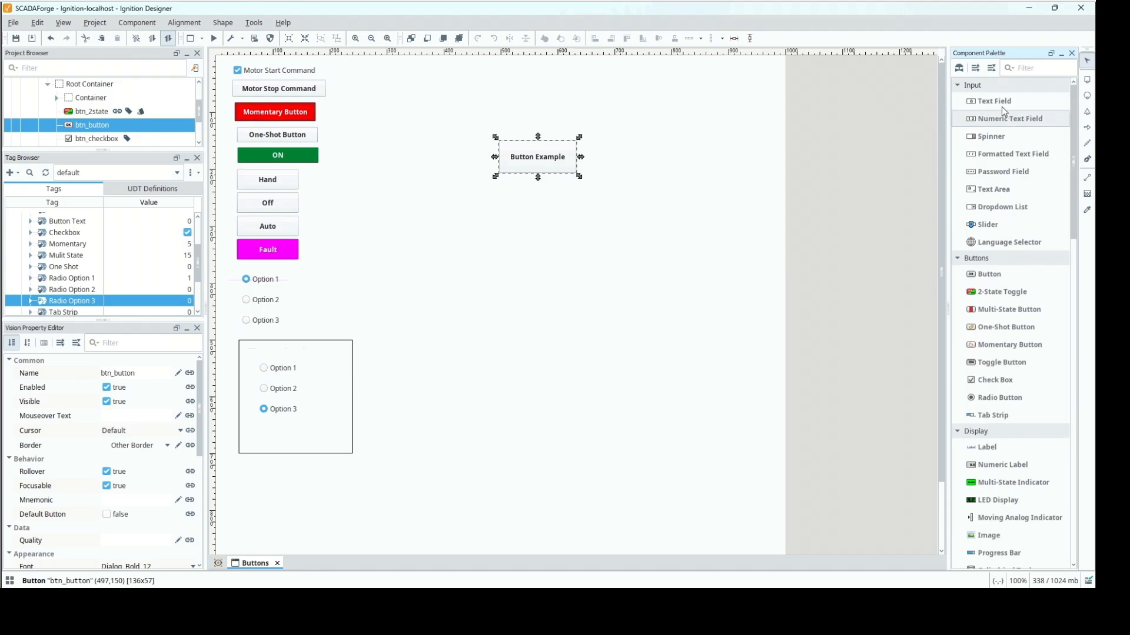
{"action": "left_click_drag", "start_coordinate": [996, 105], "coordinate": [654, 115]}
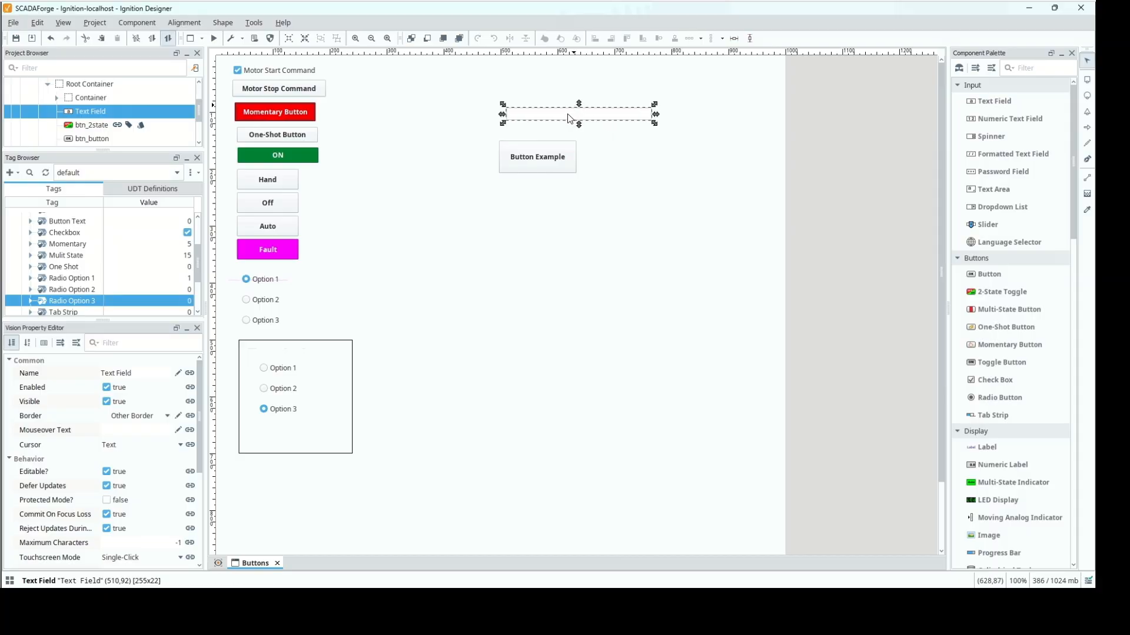
Centre the new text field above the Button Example button, at about 435, 107, and rename it txt_buttonexample
{"action": "left_click_drag", "start_coordinate": [567, 118], "coordinate": [529, 126]}
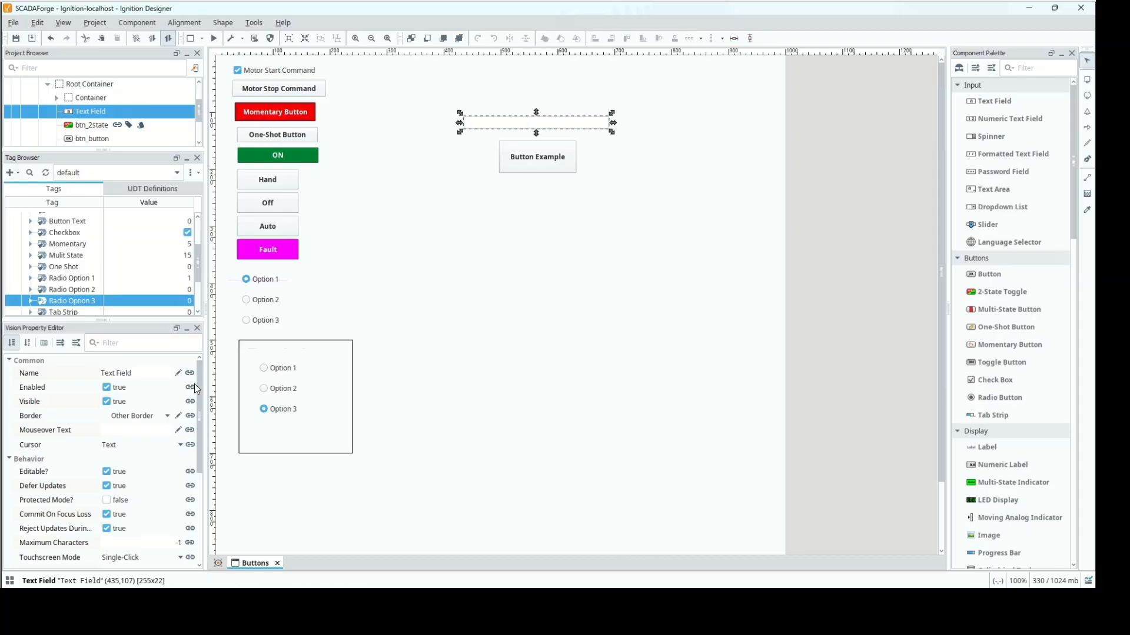
{"action": "left_click", "coordinate": [140, 372]}
{"action": "type", "text": "t"}
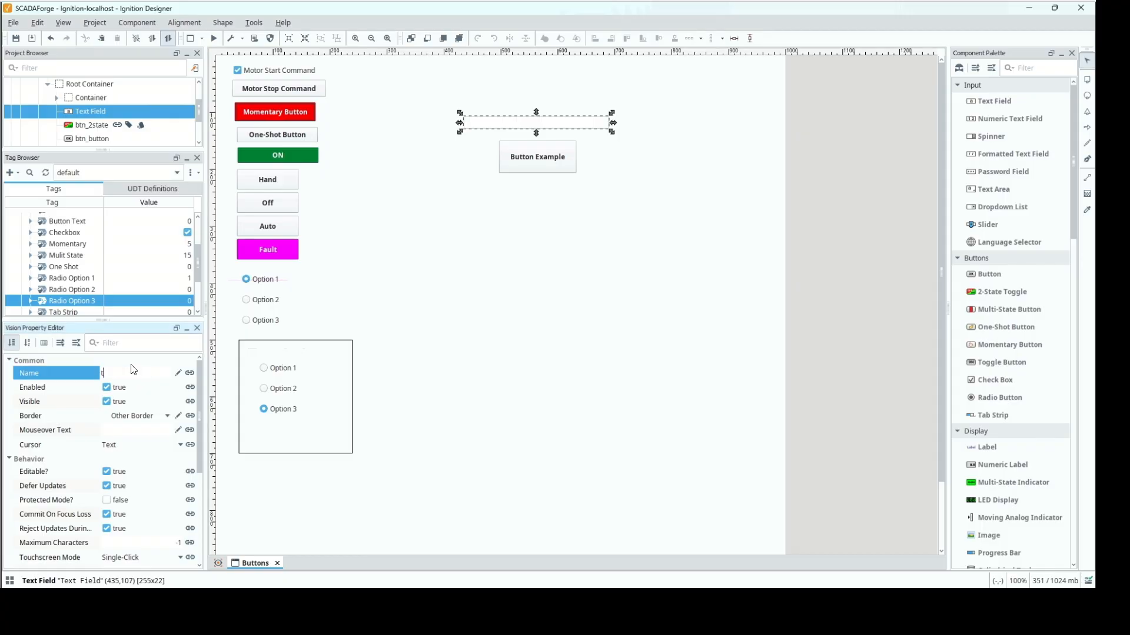
{"action": "type", "text": "xt_buttprsle"}
{"action": "key", "text": "BackSpace"}
{"action": "type", "text": "onexample"}
{"action": "key", "text": "Return"}
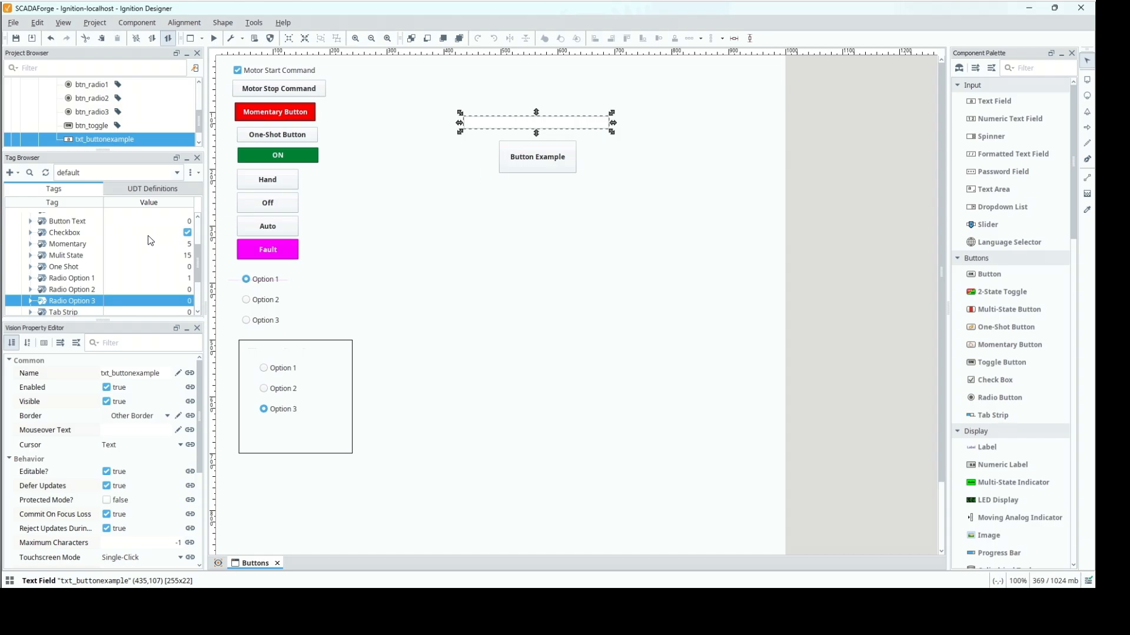
Copy the Button Text tag's path and open the script editor for the Button Example button's actionPerformed event
{"action": "right_click", "coordinate": [70, 224]}
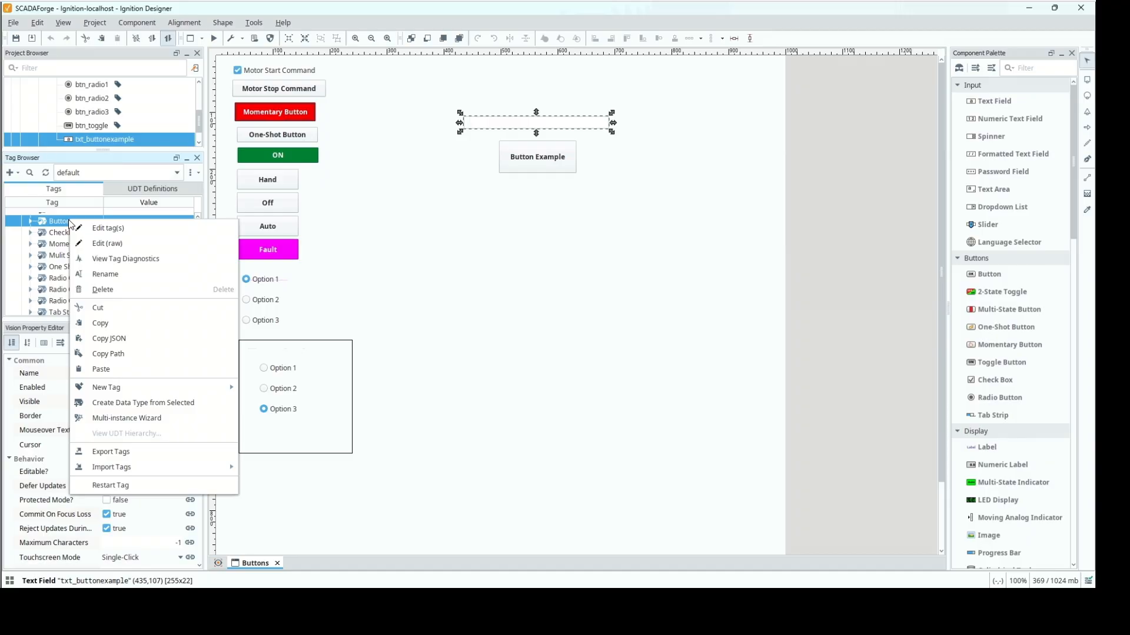
{"action": "left_click", "coordinate": [104, 354]}
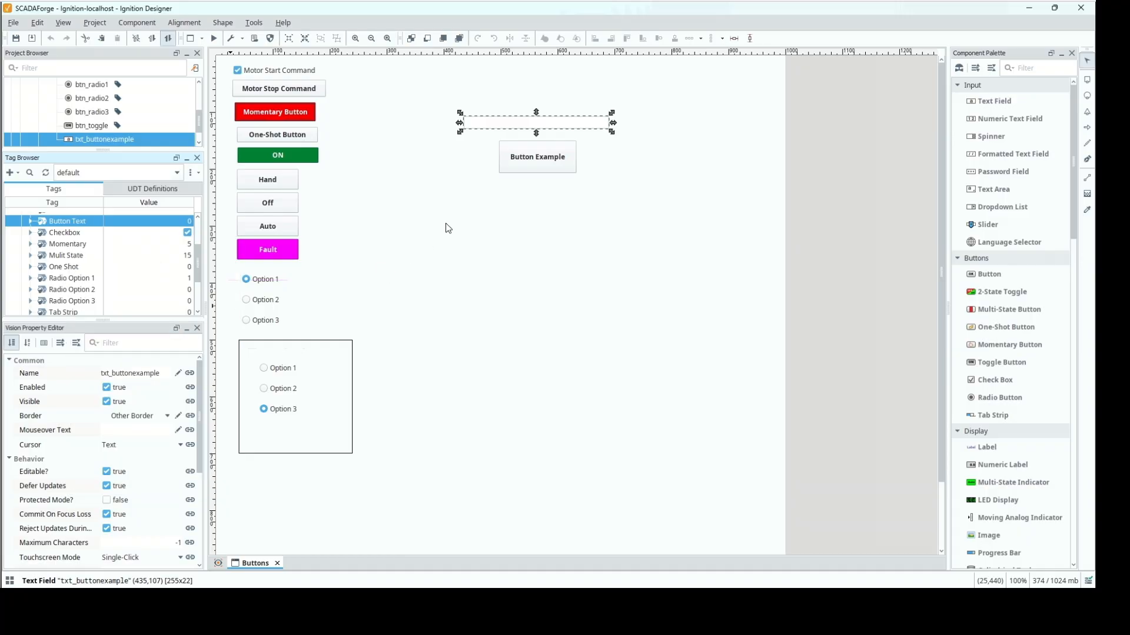
{"action": "left_click", "coordinate": [513, 167]}
{"action": "left_click", "coordinate": [513, 167]}
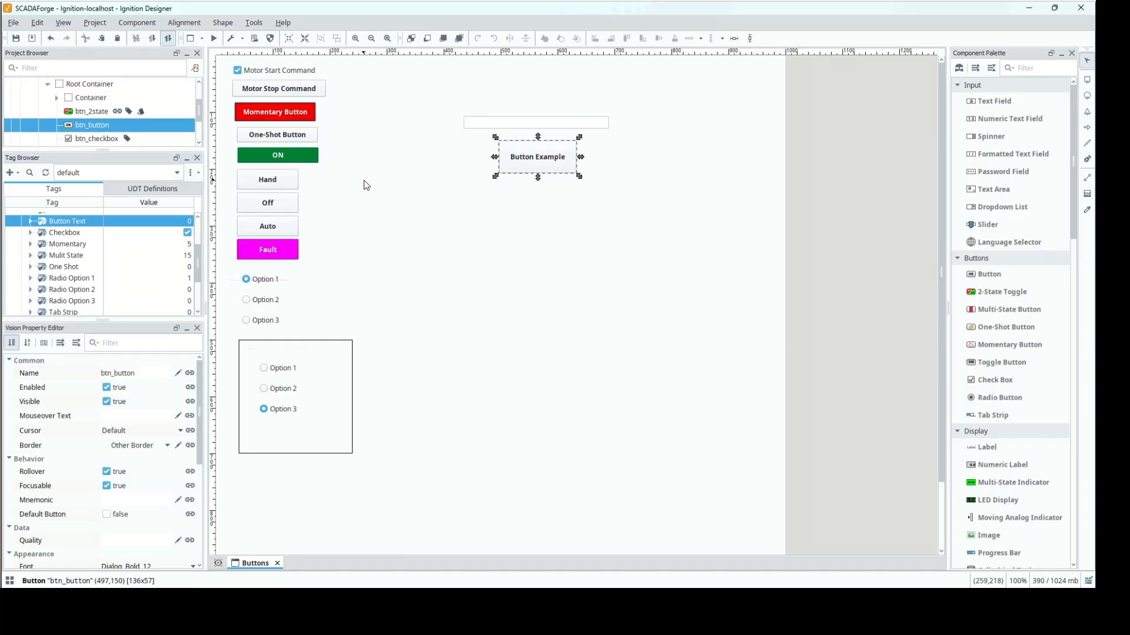
{"action": "key", "text": "ctrl+j"}
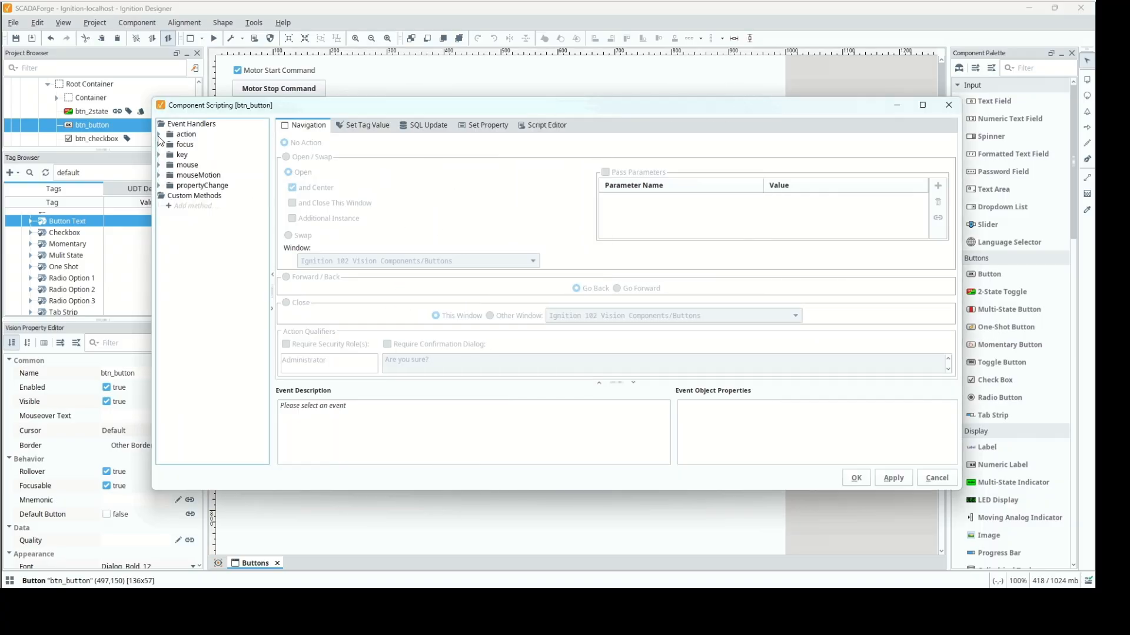
{"action": "left_click", "coordinate": [158, 136]}
{"action": "left_click", "coordinate": [183, 145]}
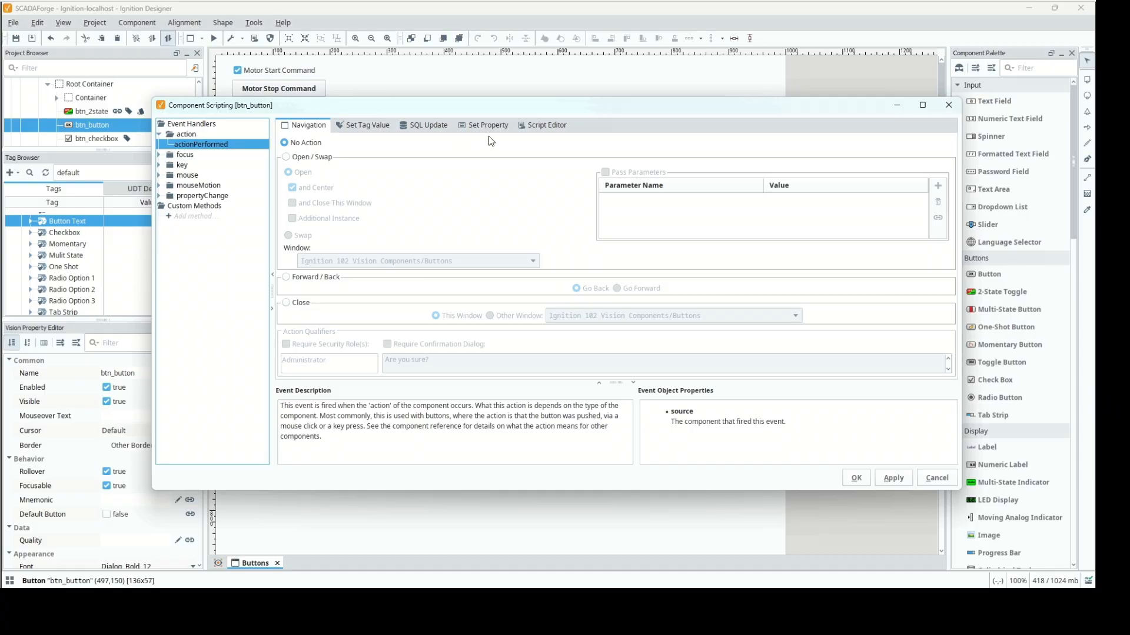
{"action": "left_click", "coordinate": [529, 128]}
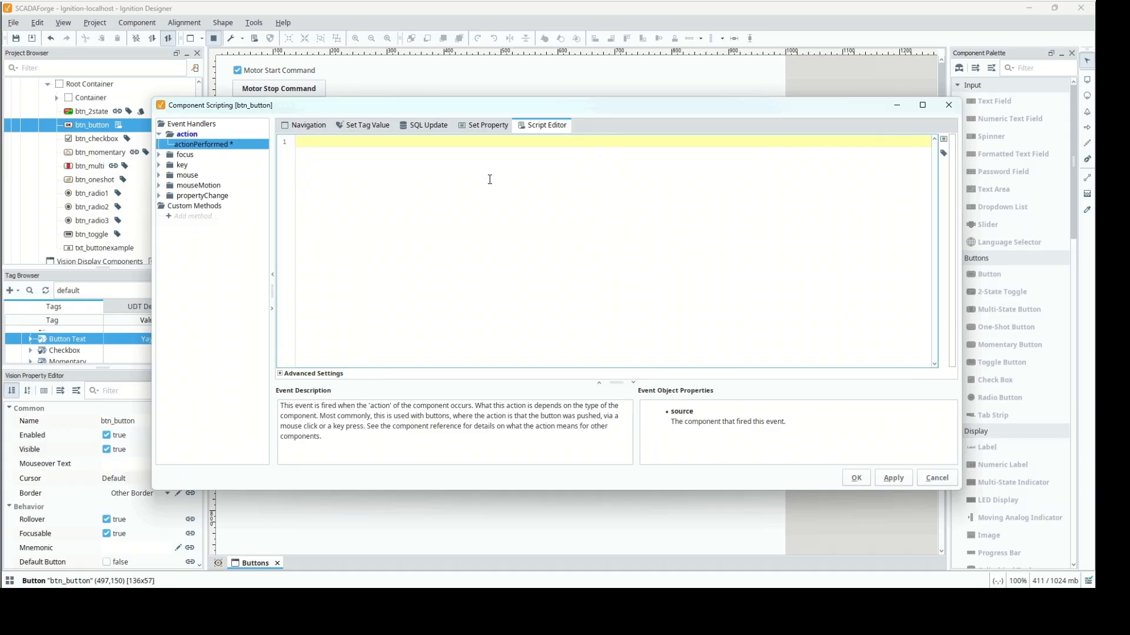
Write a first script line assigning the Text property of txt_buttonexample to a variable named text
{"action": "type", "text": "text ="}
{"action": "left_click", "coordinate": [943, 139]}
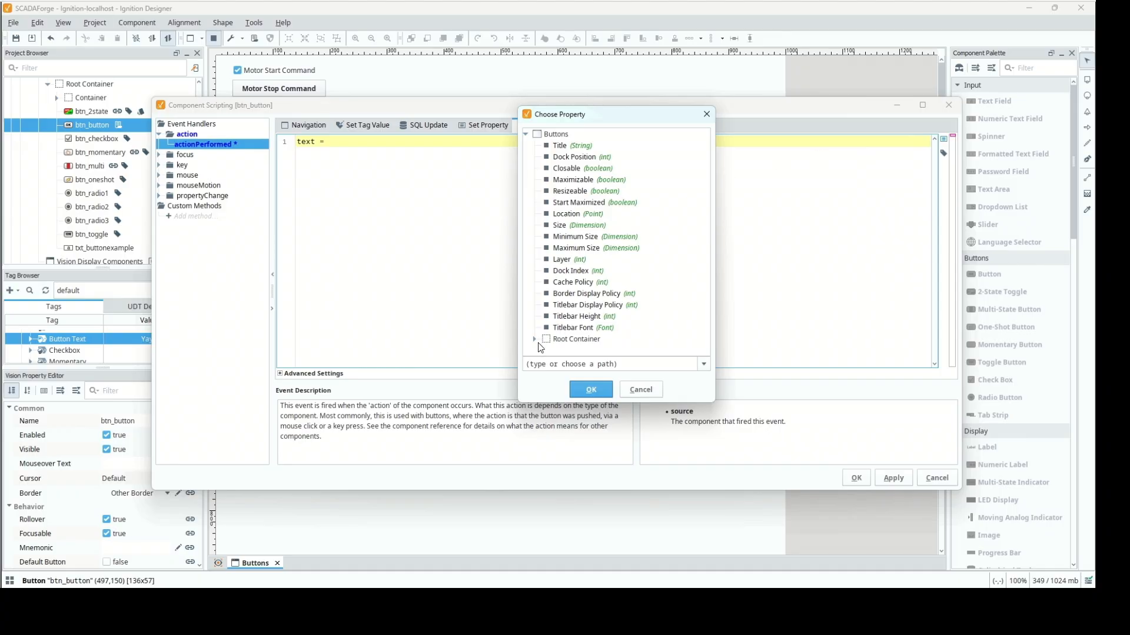
{"action": "left_click", "coordinate": [534, 340]}
{"action": "scroll", "coordinate": [614, 255], "scroll_direction": "down", "scroll_amount": 2}
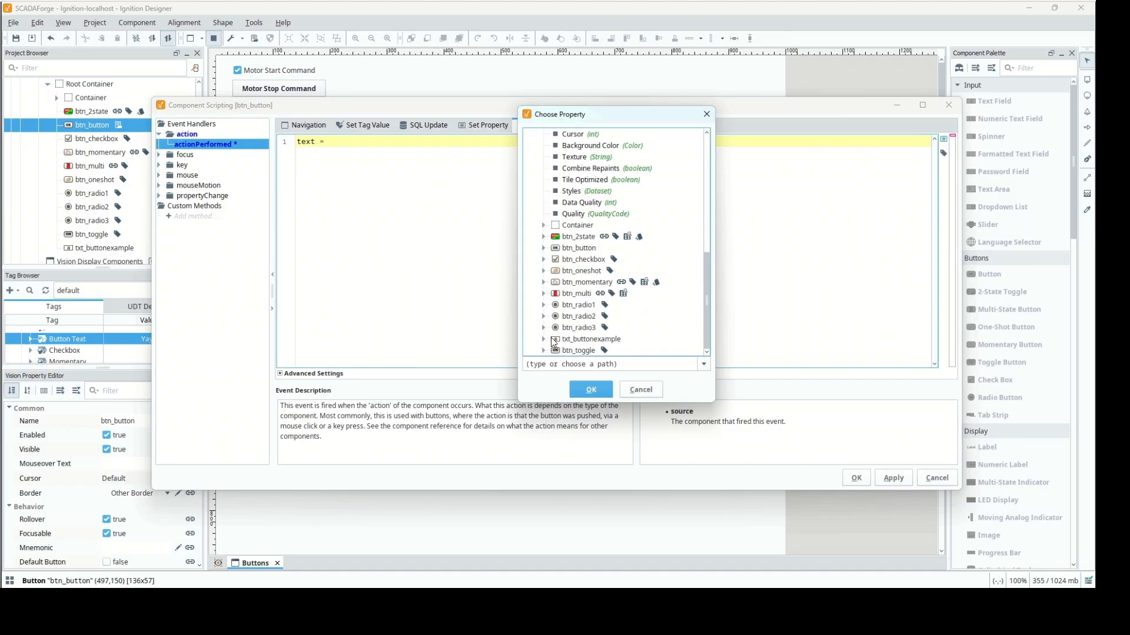
{"action": "left_click", "coordinate": [544, 340]}
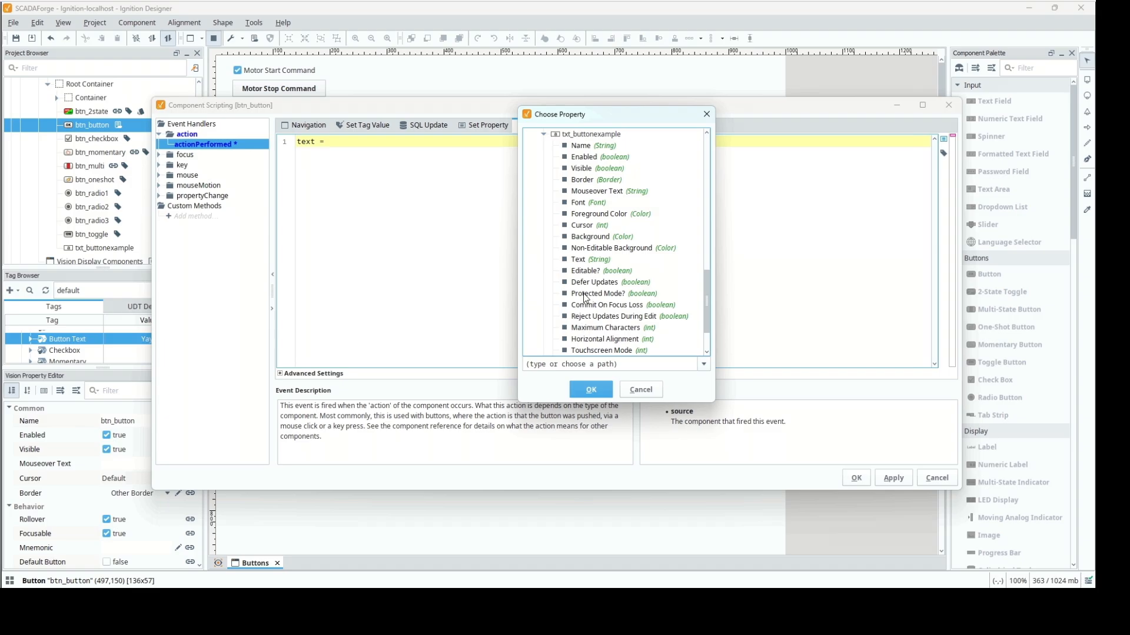
{"action": "left_click", "coordinate": [579, 260]}
{"action": "left_click", "coordinate": [591, 389]}
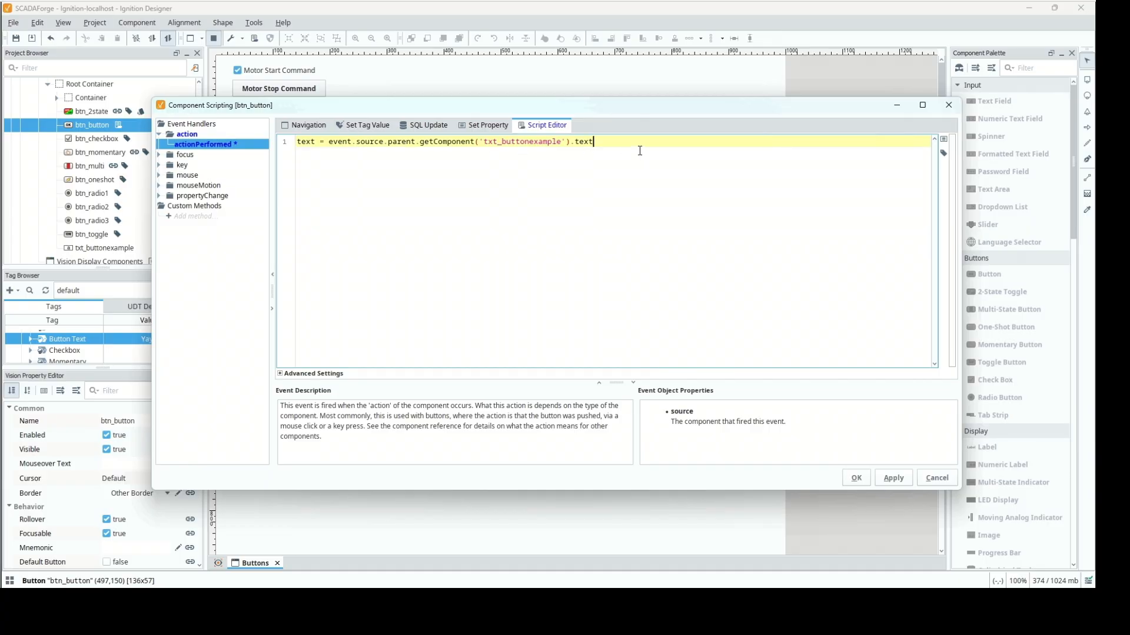
Start a second script line with a system.tag.write call, replacing the autocompleted writeAsync ending and its arguments with an opening parenthesis and quote
{"action": "key", "text": "Return"}
{"action": "type", "text": "system.tag"}
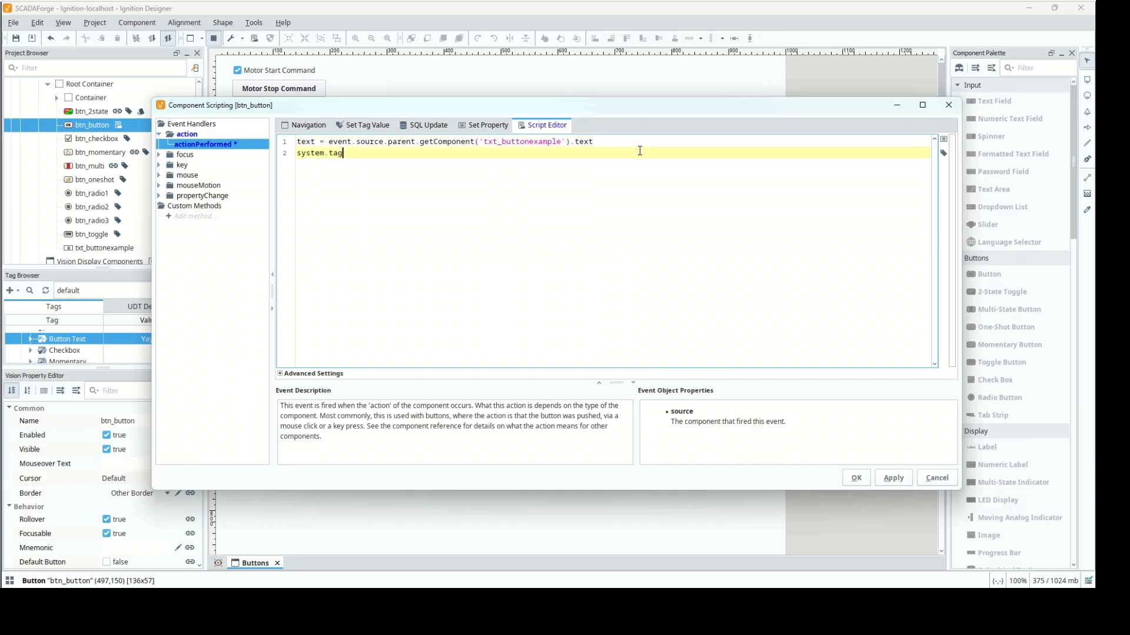
{"action": "type", "text": ".write"}
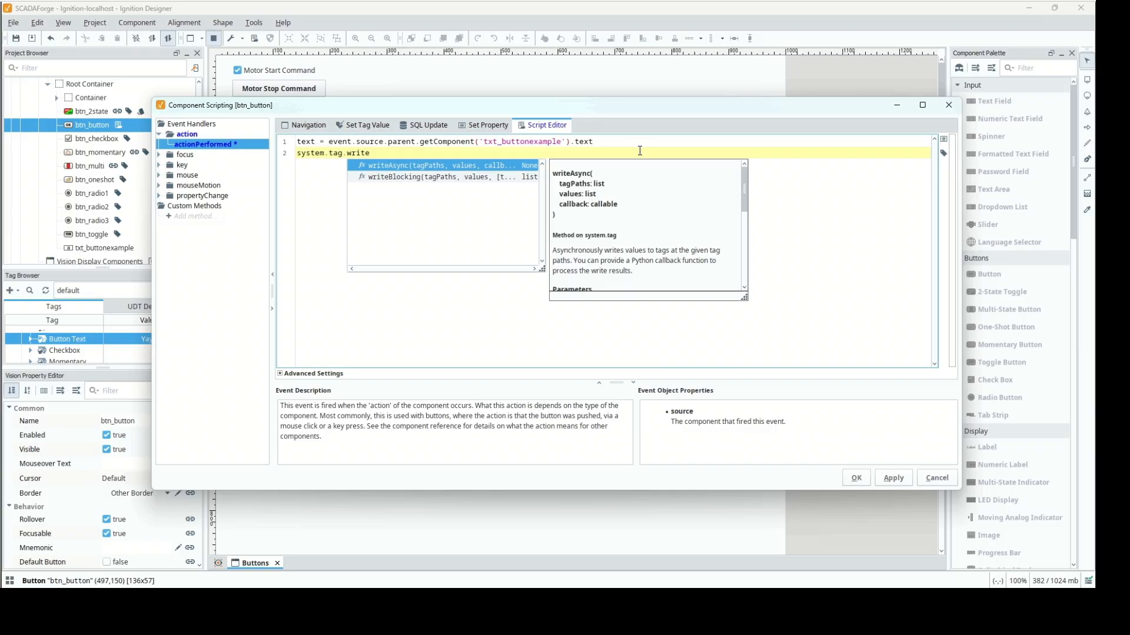
{"action": "key", "text": "Return"}
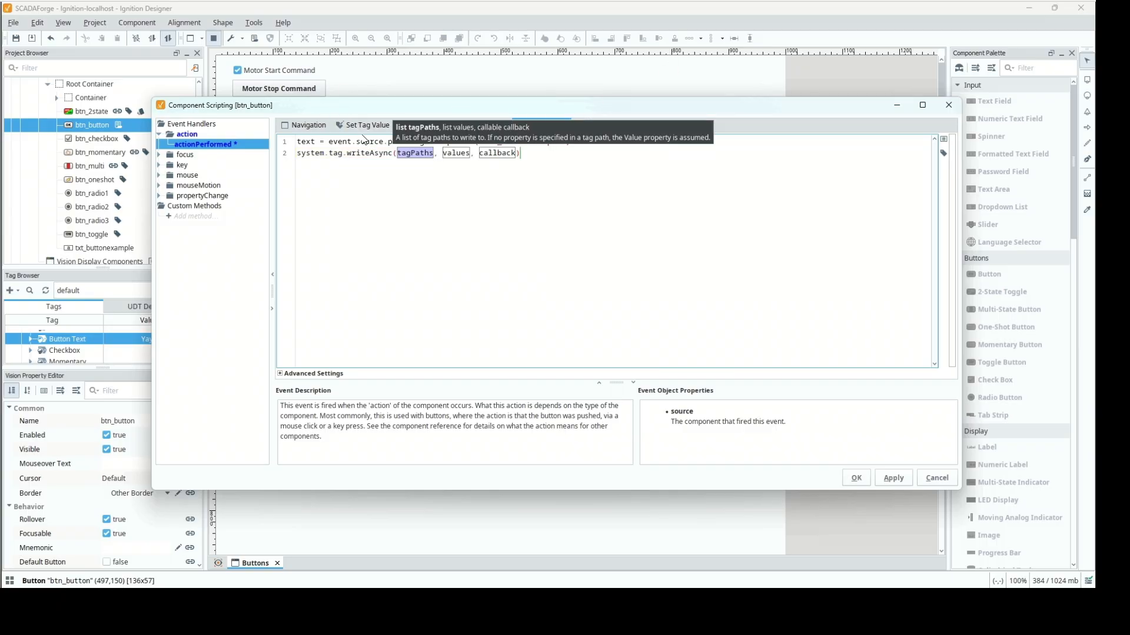
{"action": "left_click", "coordinate": [370, 153]}
{"action": "left_click_drag", "start_coordinate": [393, 152], "coordinate": [552, 152]}
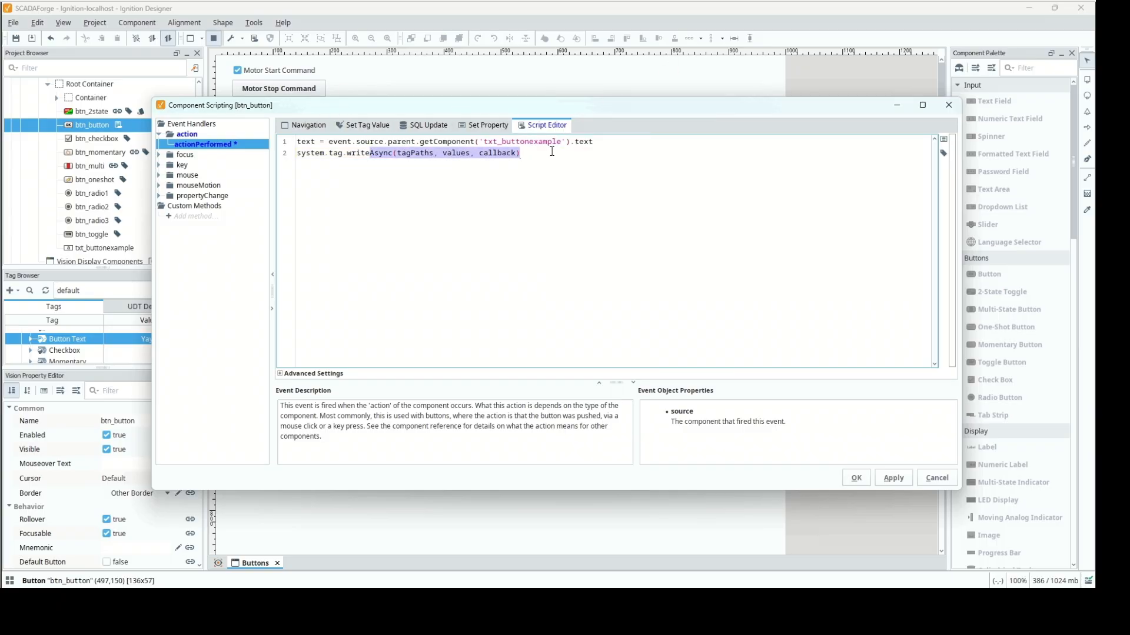
{"action": "type", "text": "(\""}
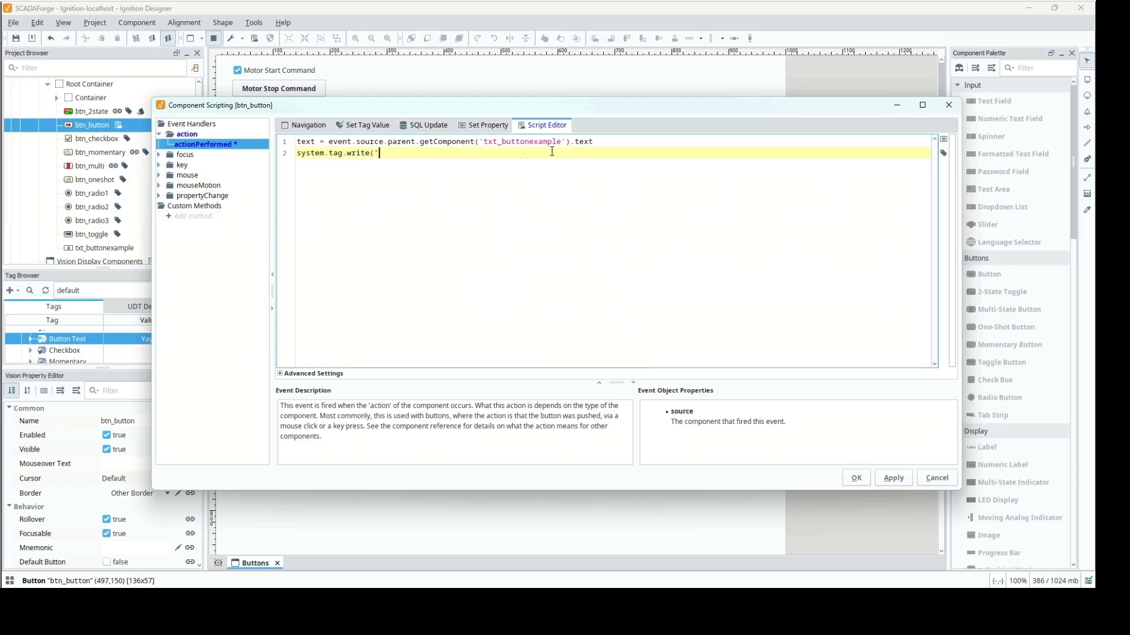
Complete the write call with the tag path [default]Ignition 102/Buttons/Button Text and the variable text as its value
{"action": "left_click", "coordinate": [944, 154]}
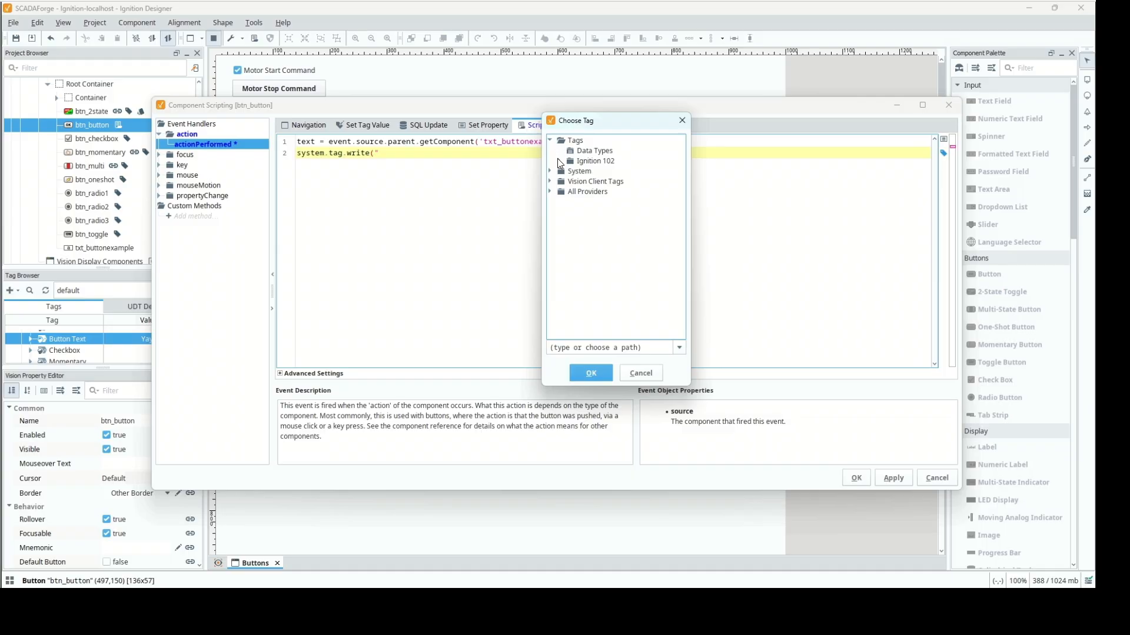
{"action": "left_click", "coordinate": [559, 161]}
{"action": "left_click", "coordinate": [568, 181]}
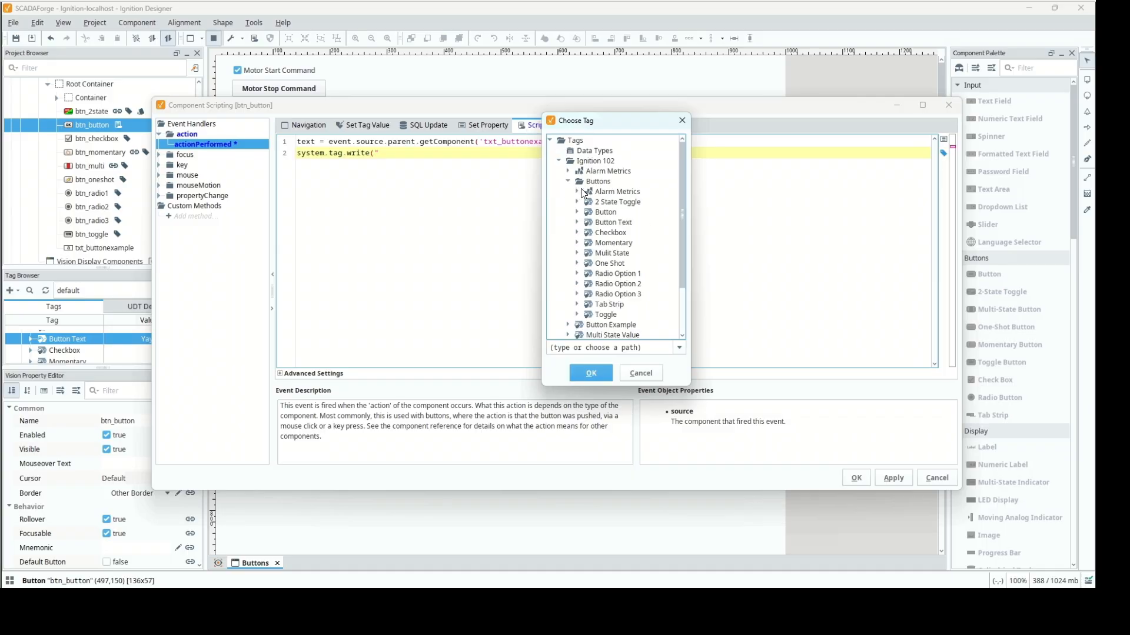
{"action": "left_click", "coordinate": [612, 222]}
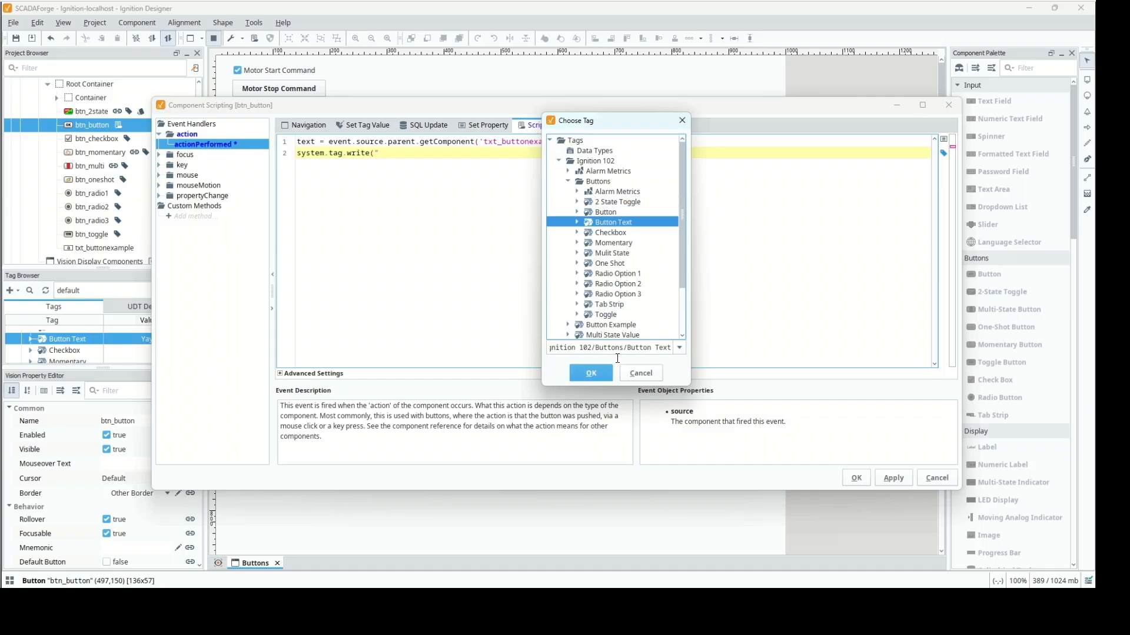
{"action": "left_click", "coordinate": [607, 374]}
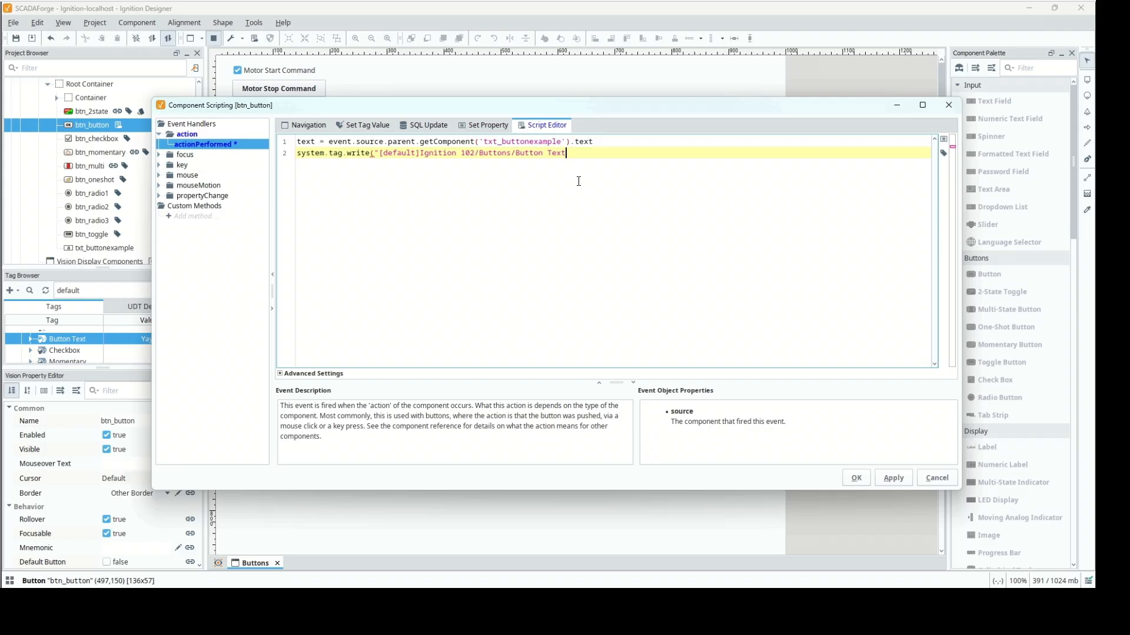
{"action": "type", "text": "\",text)"}
{"action": "key", "text": "Return"}
Copy the txt_buttonexample text reference into a third script line that clears the field, and accept the script
{"action": "left_click_drag", "start_coordinate": [601, 142], "coordinate": [447, 142]}
{"action": "left_click_drag", "start_coordinate": [355, 146], "coordinate": [330, 146]}
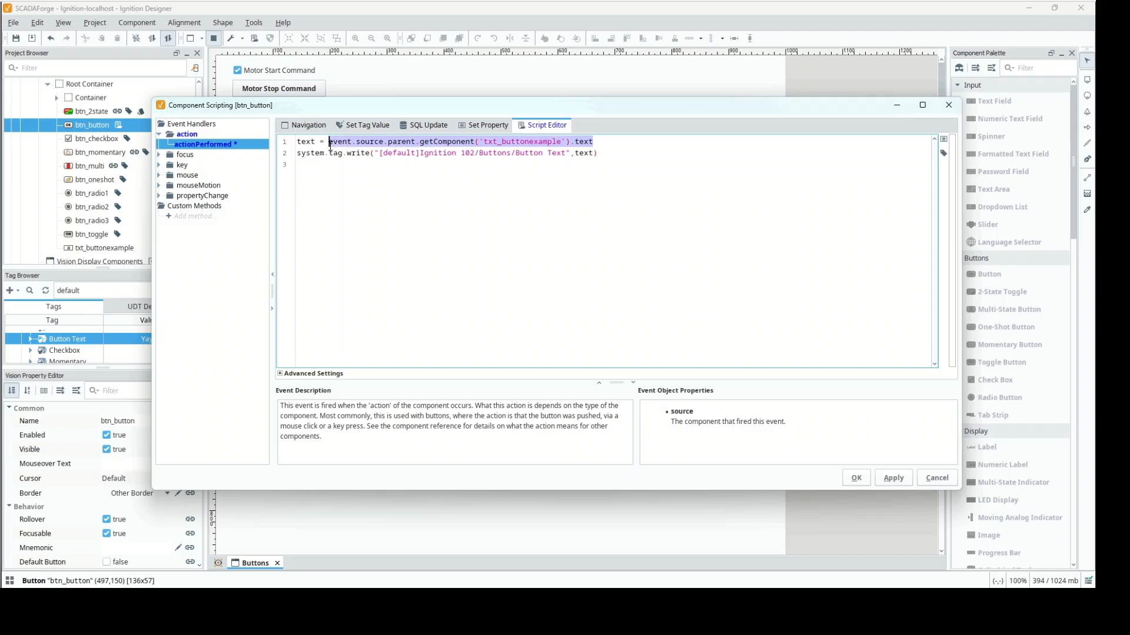
{"action": "key", "text": "ctrl+c"}
{"action": "left_click", "coordinate": [605, 154]}
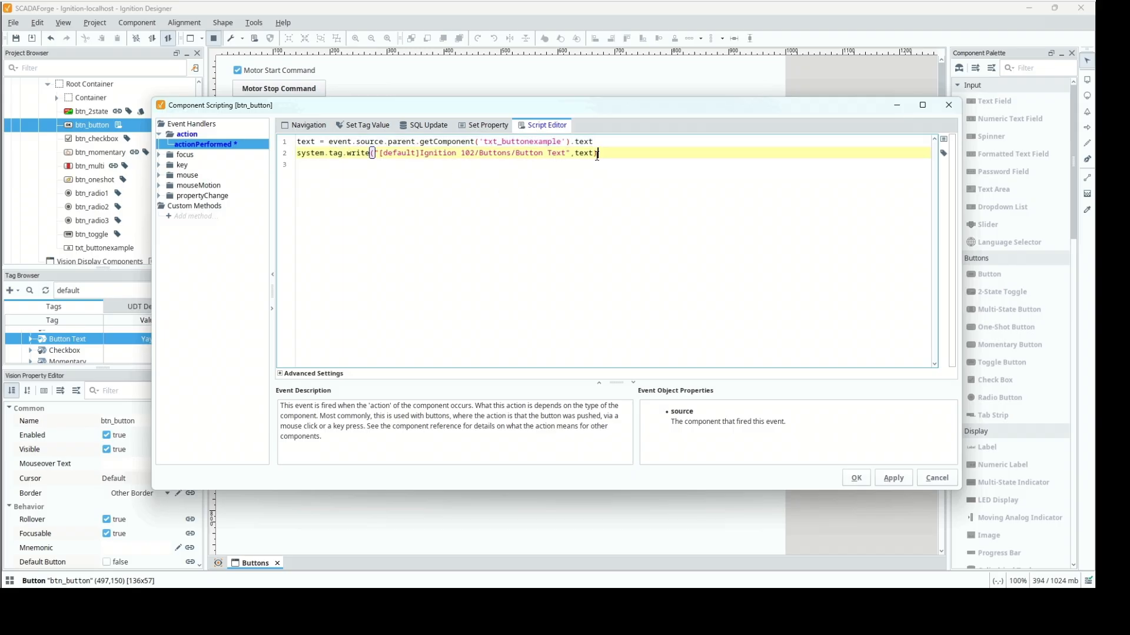
{"action": "key", "text": "Return"}
{"action": "key", "text": "ctrl+v"}
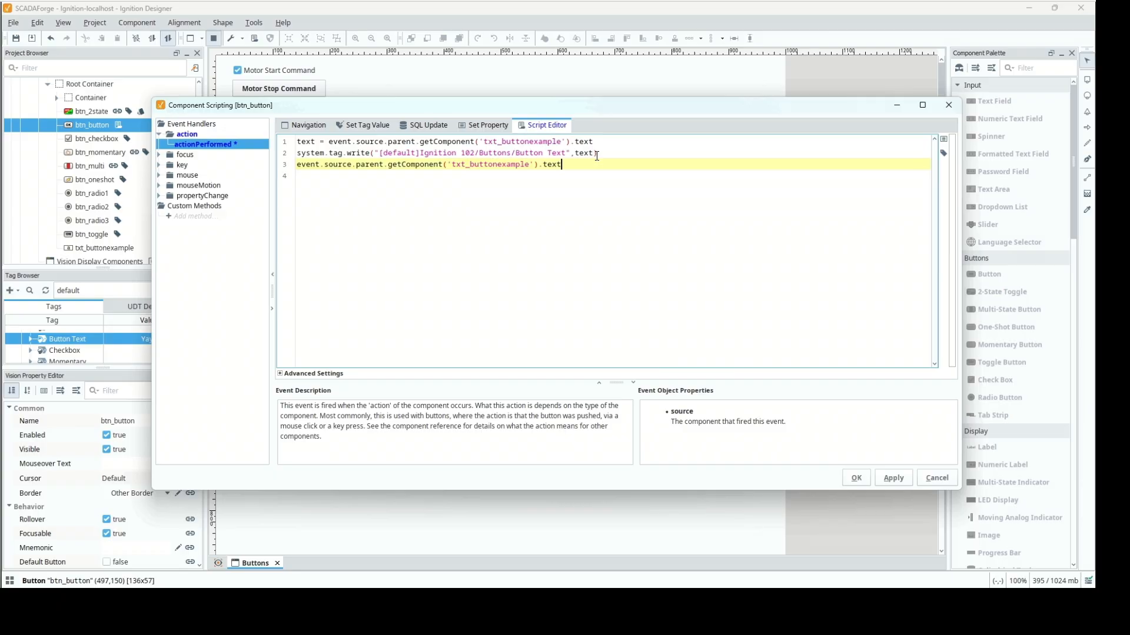
{"action": "type", "text": "="}
{"action": "left_click", "coordinate": [853, 479]}
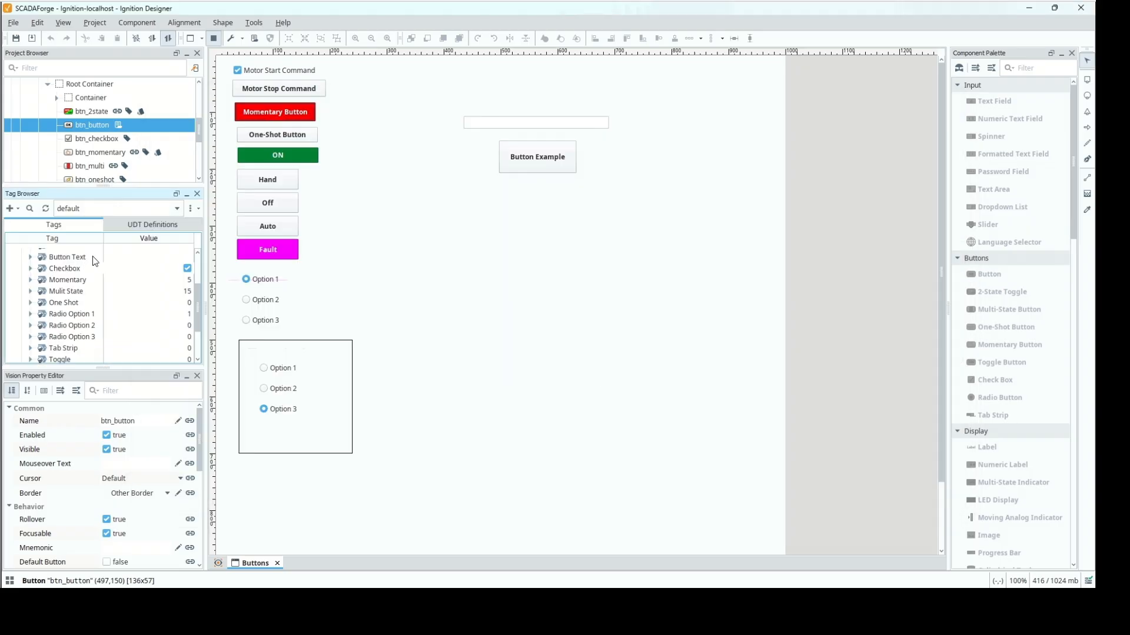
Test the script by entering SCADAForge in the text field and triggering the Button Example button
{"action": "left_click", "coordinate": [509, 124]}
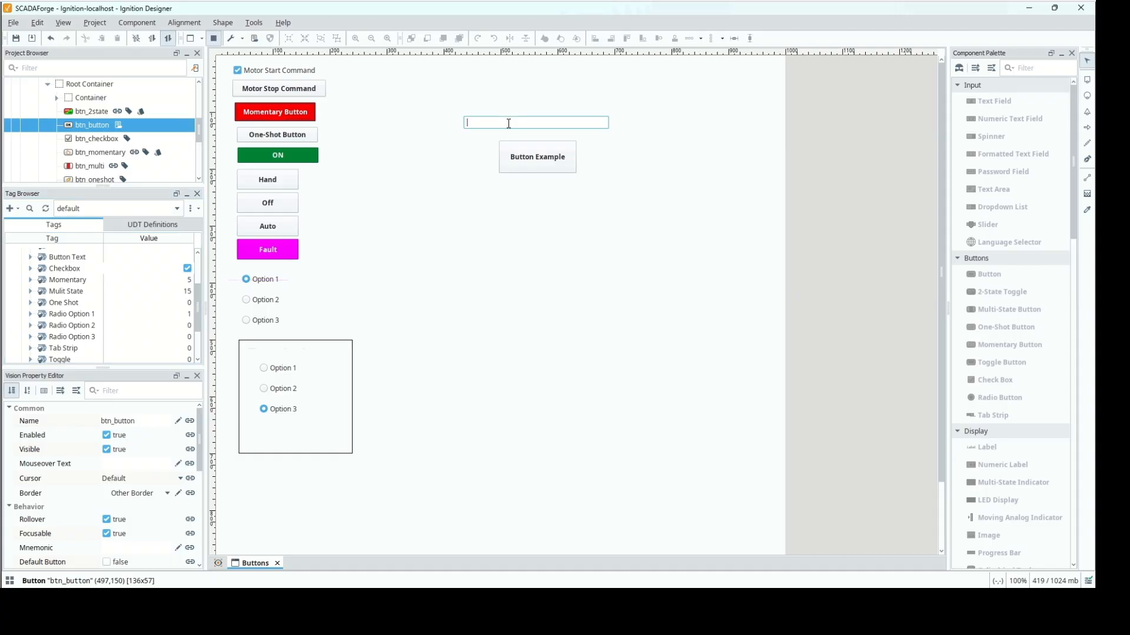
{"action": "type", "text": "SCADAForge"}
{"action": "key", "text": "Tab"}
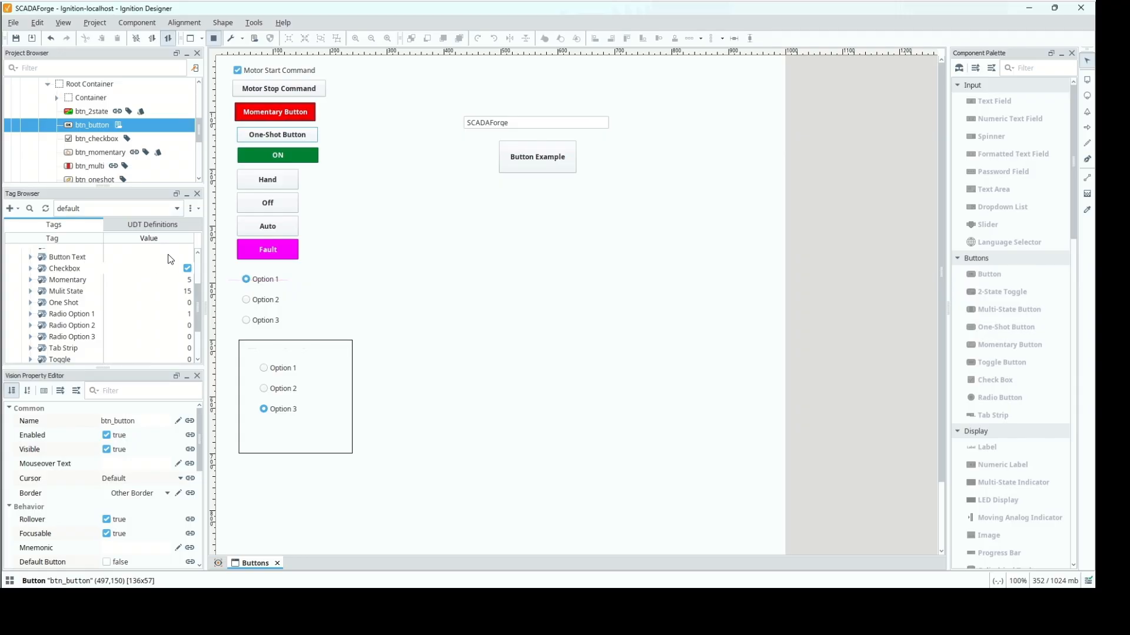
{"action": "left_click", "coordinate": [525, 169]}
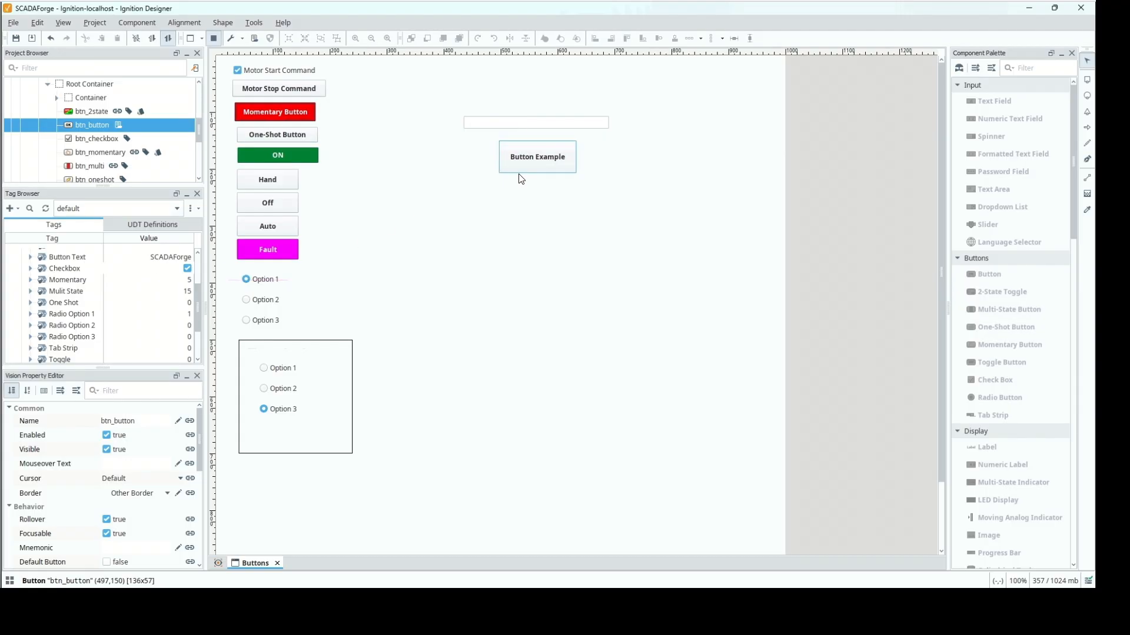